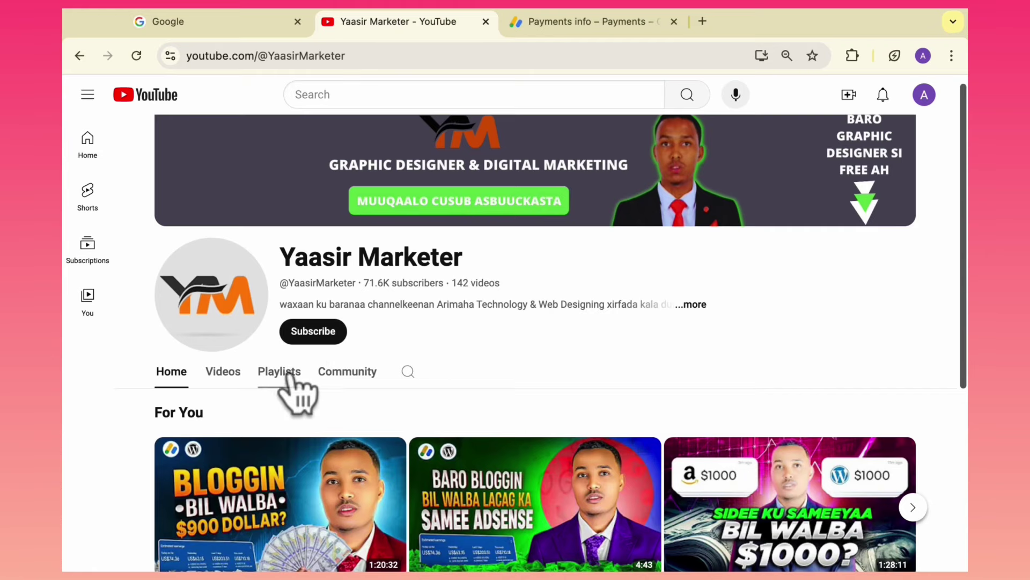
Show the channel's Playlists tab and scroll through the Created playlists, such as Blogging Course and Crypto course.
{"action": "scroll", "coordinate": [962, 237], "scroll_direction": "down", "scroll_amount": 2}
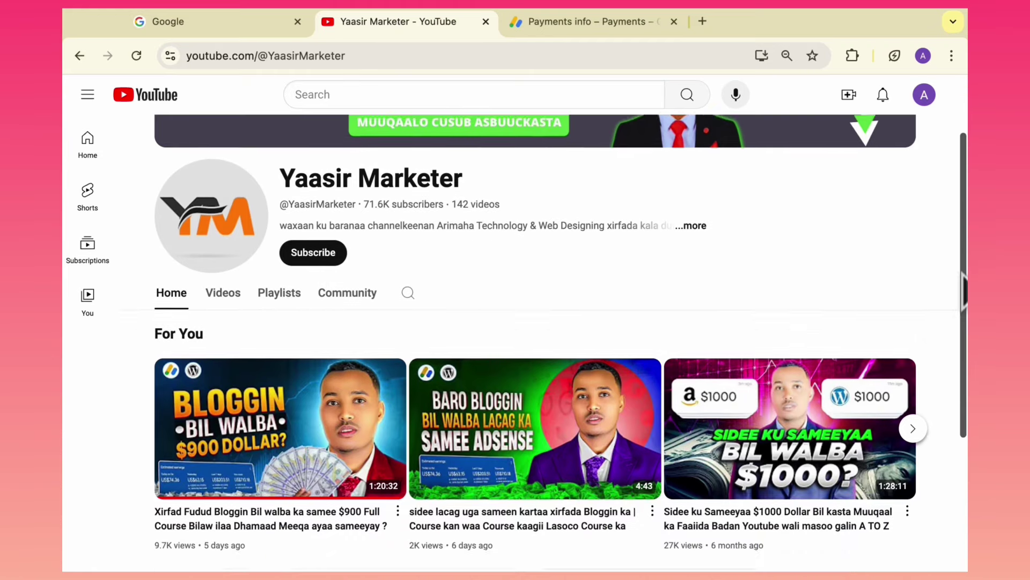
{"action": "mouse_move", "coordinate": [354, 505]}
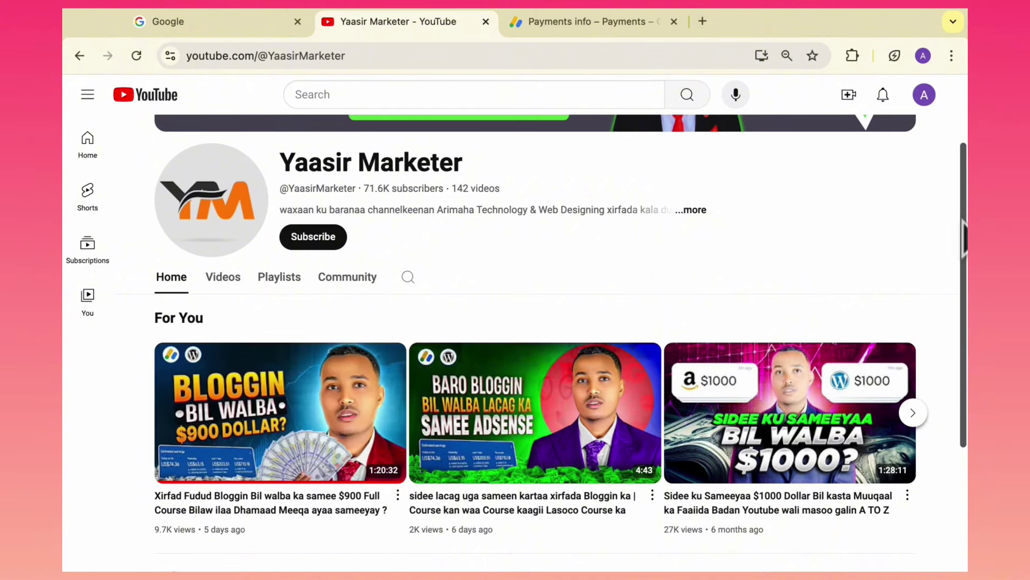
{"action": "scroll", "coordinate": [964, 241], "scroll_direction": "up", "scroll_amount": 2}
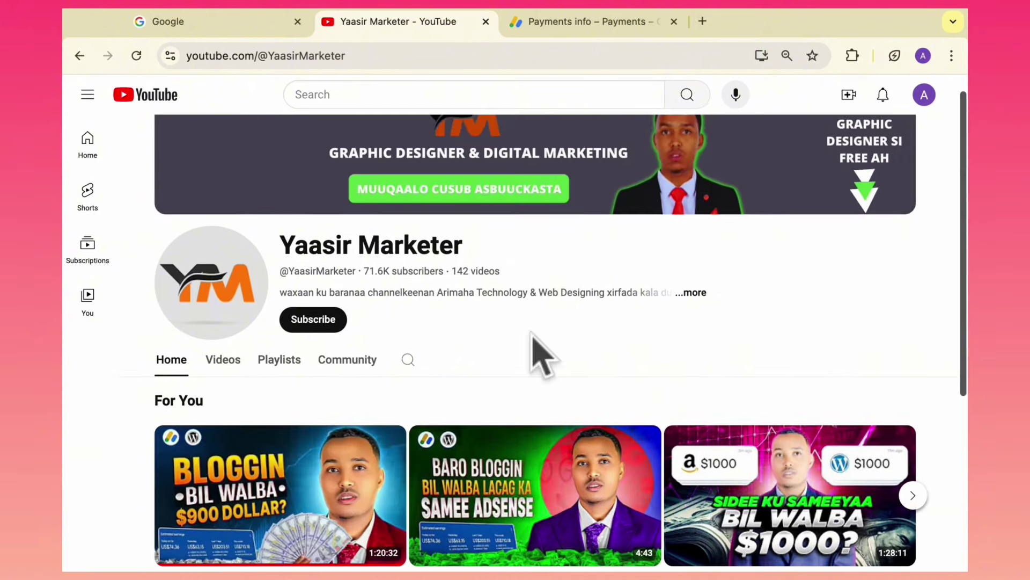
{"action": "left_click", "coordinate": [289, 359]}
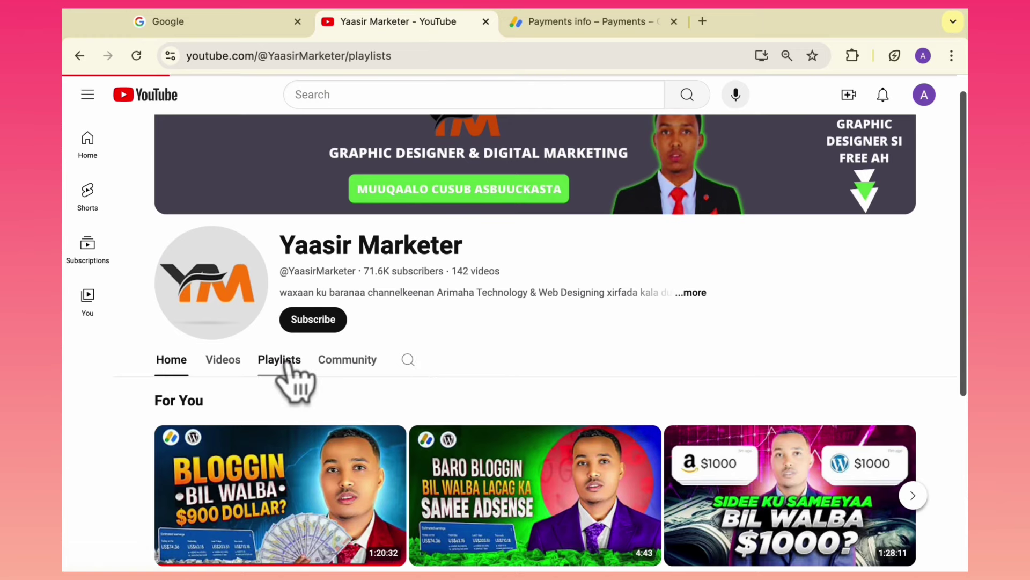
{"action": "left_click_drag", "start_coordinate": [963, 231], "coordinate": [964, 317]}
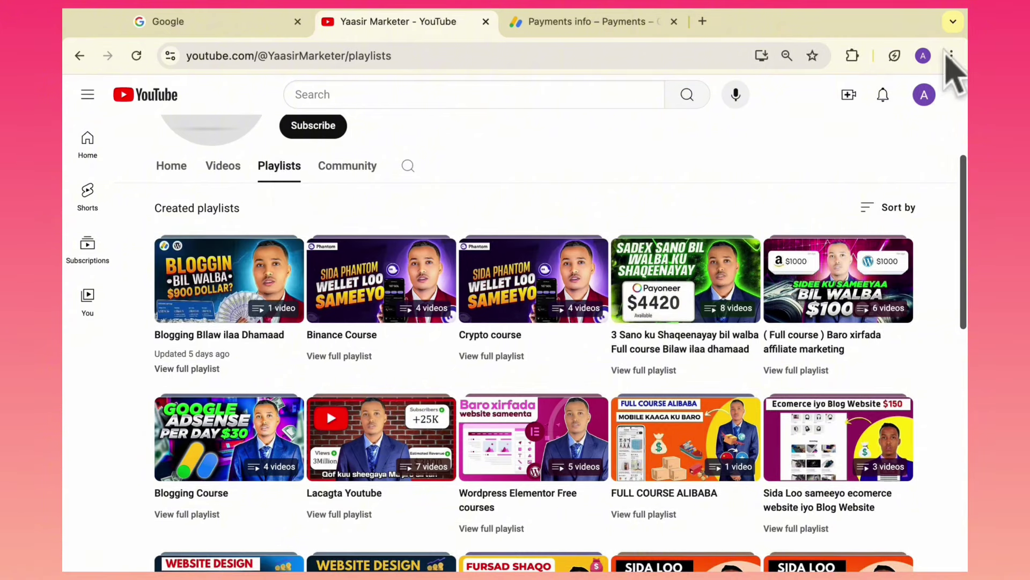
{"action": "left_click", "coordinate": [952, 55]}
Reset the browser zoom to 100% and open the Blogging Bllaw ilaa Dhamaad playlist.
{"action": "left_click", "coordinate": [908, 347]}
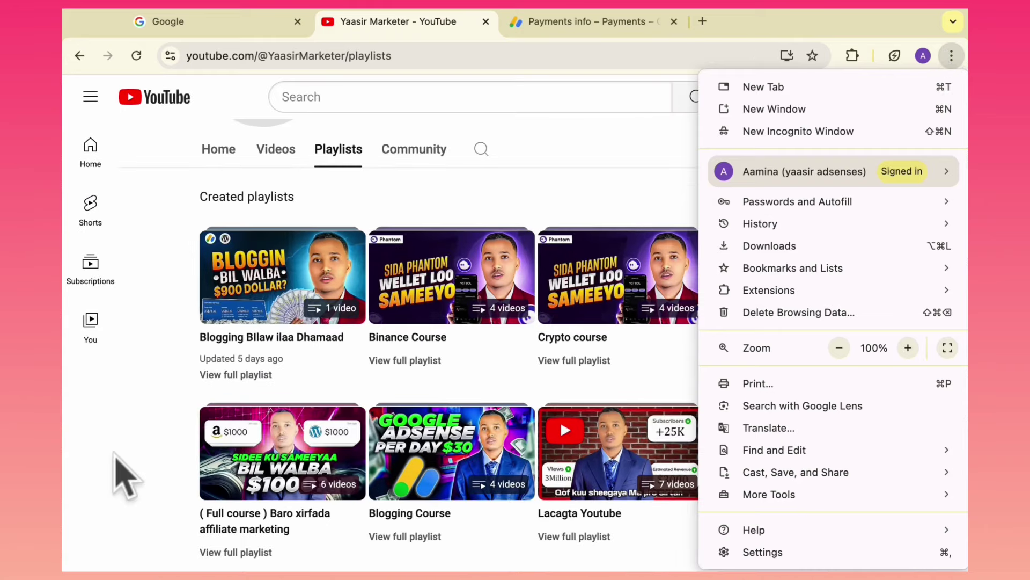
{"action": "left_click", "coordinate": [119, 472]}
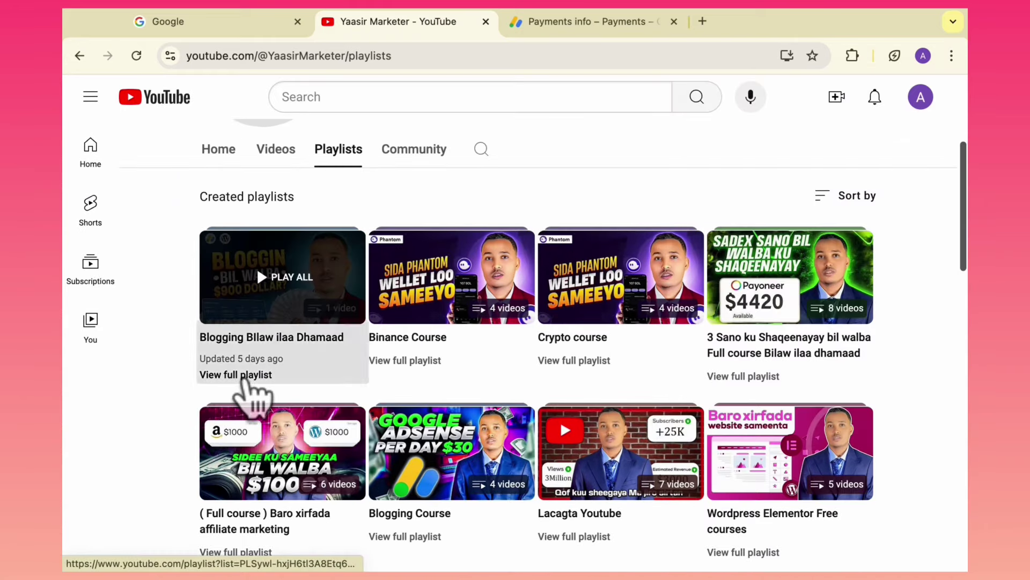
{"action": "left_click", "coordinate": [246, 375]}
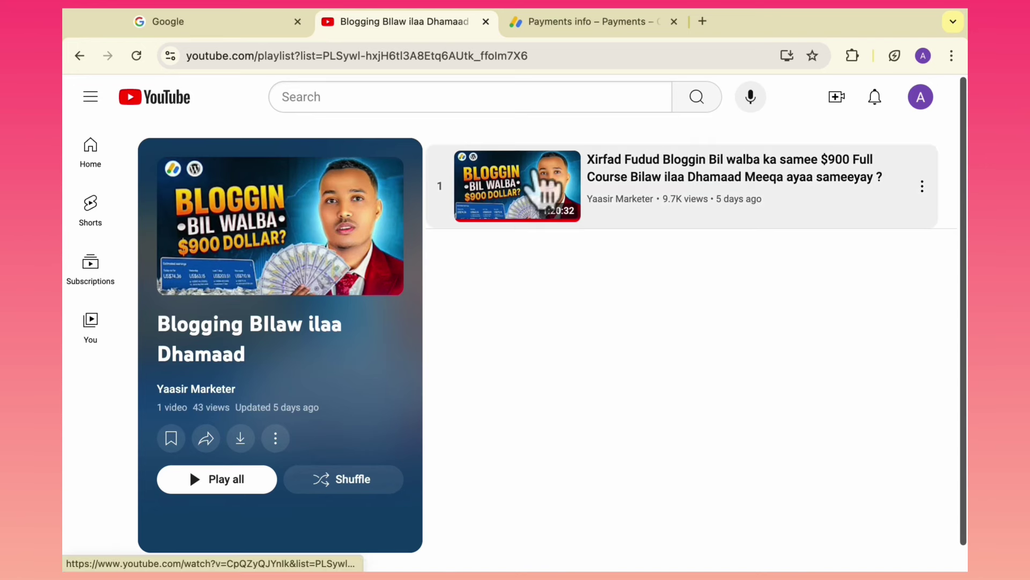
Play the playlist's full blogging course video and select the Telegram t.me link in its description.
{"action": "left_click", "coordinate": [541, 179]}
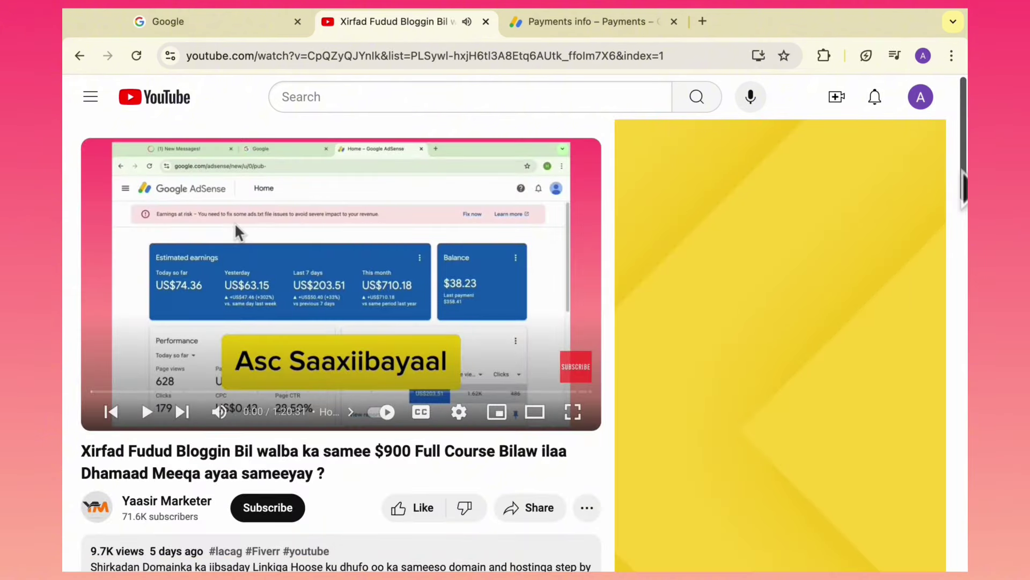
{"action": "left_click_drag", "start_coordinate": [964, 188], "coordinate": [961, 268]}
{"action": "left_click", "coordinate": [171, 316]}
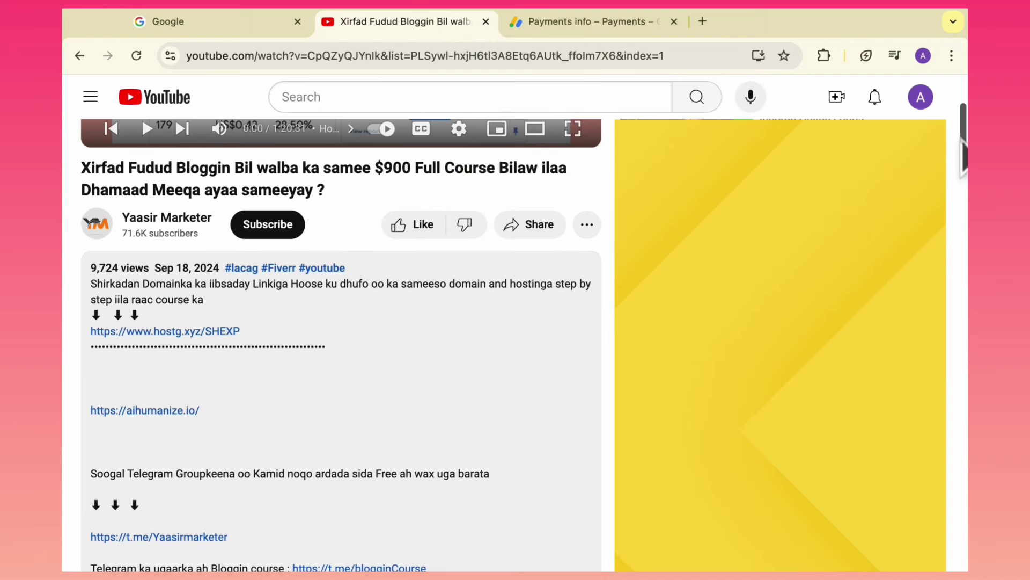
{"action": "scroll", "coordinate": [963, 143], "scroll_direction": "down", "scroll_amount": 3}
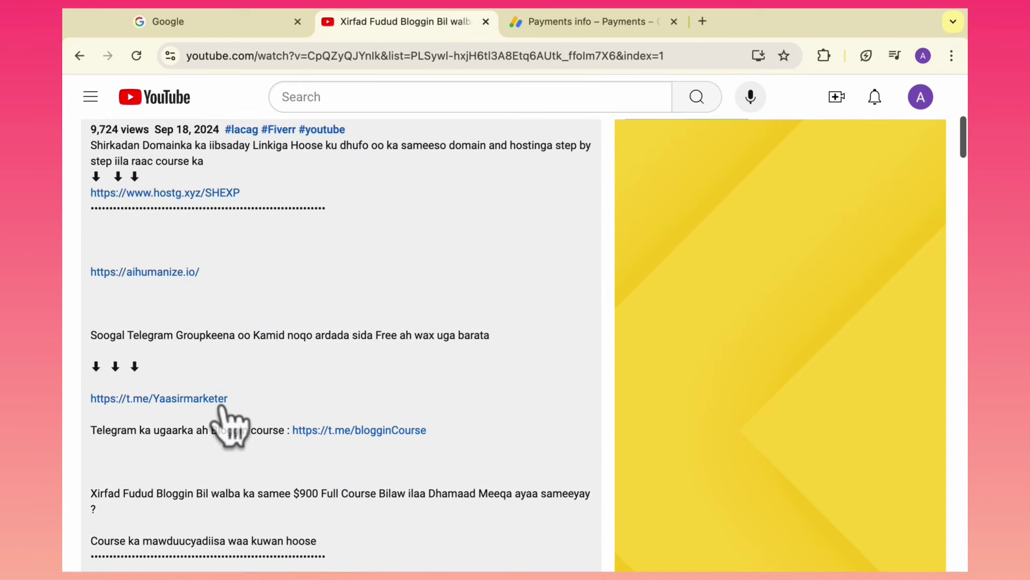
{"action": "left_click_drag", "start_coordinate": [228, 399], "coordinate": [92, 421]}
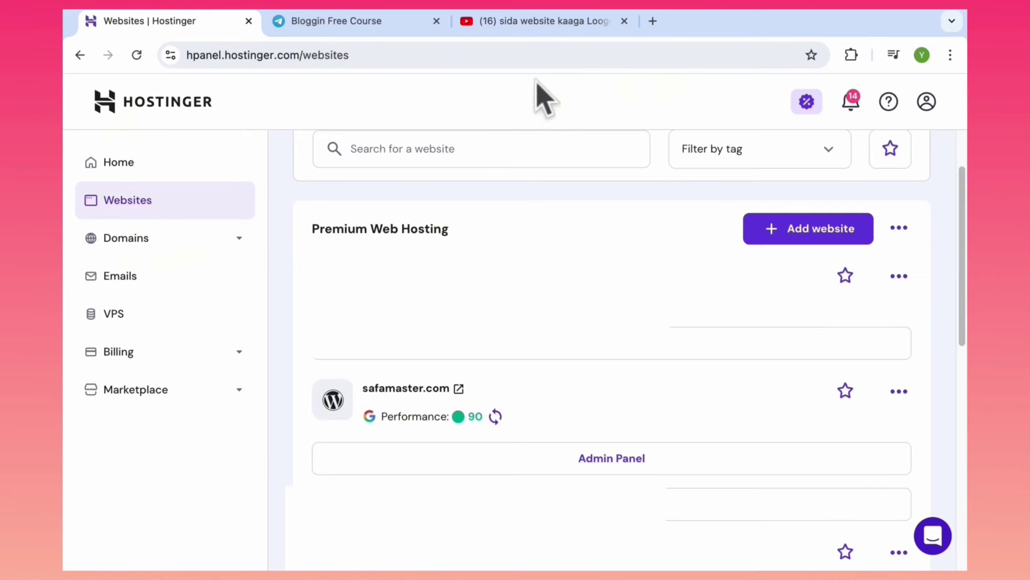
Expand the website-setup video's full description, then switch to the Bloggin Free Course Telegram channel.
{"action": "left_click", "coordinate": [524, 23]}
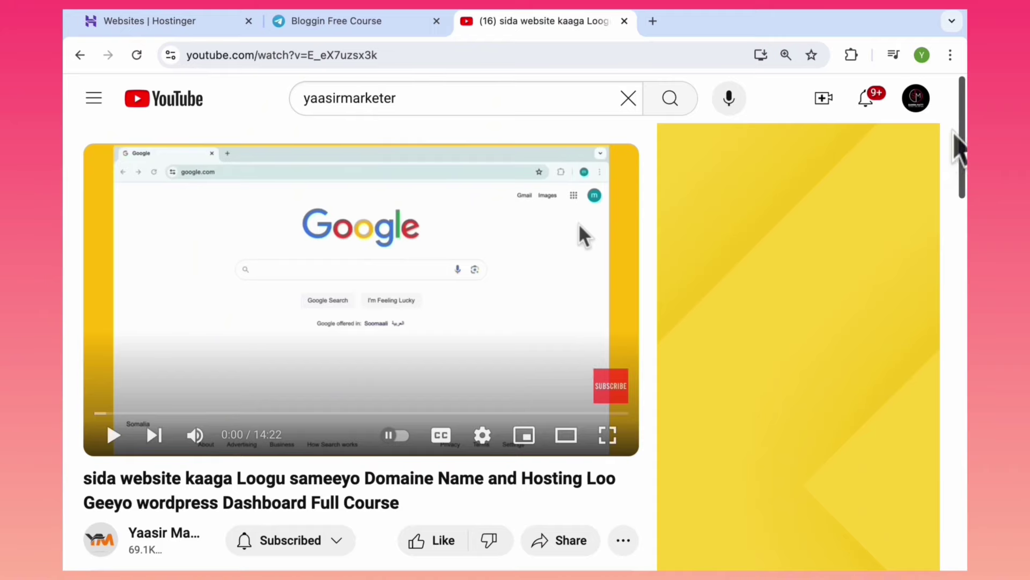
{"action": "scroll", "coordinate": [418, 397], "scroll_direction": "down", "scroll_amount": 5}
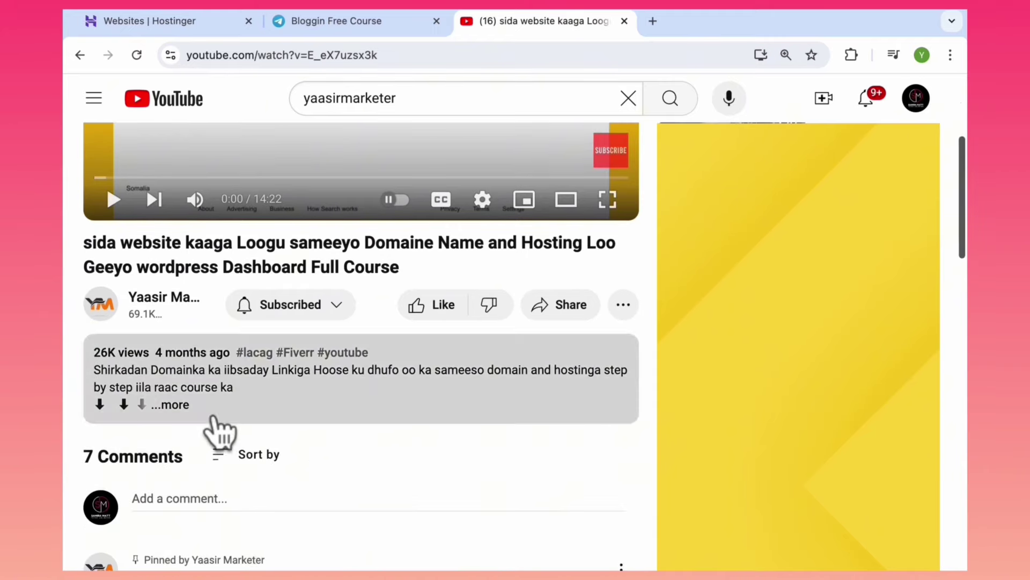
{"action": "left_click", "coordinate": [218, 427]}
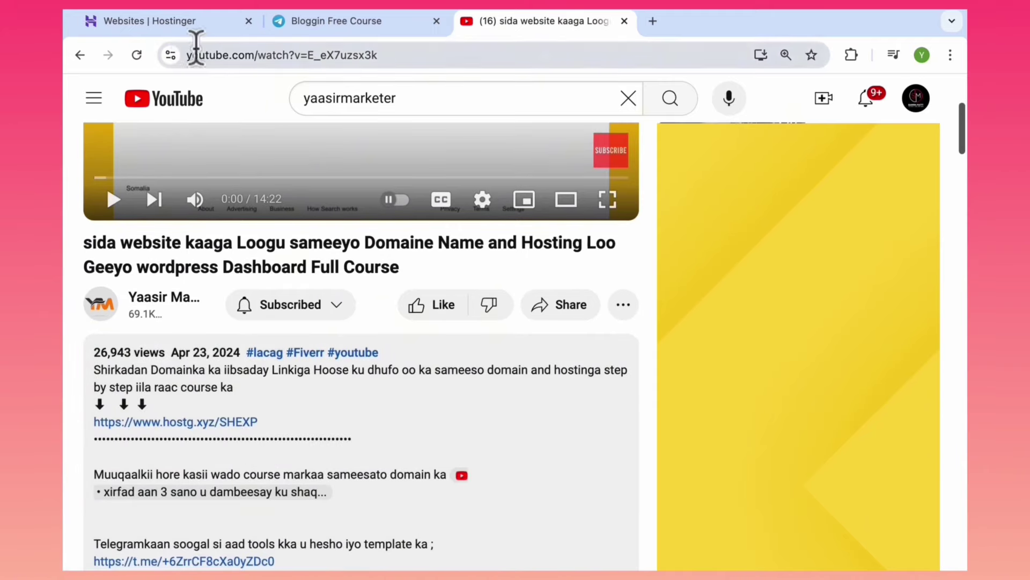
{"action": "left_click", "coordinate": [182, 24]}
{"action": "left_click", "coordinate": [357, 24]}
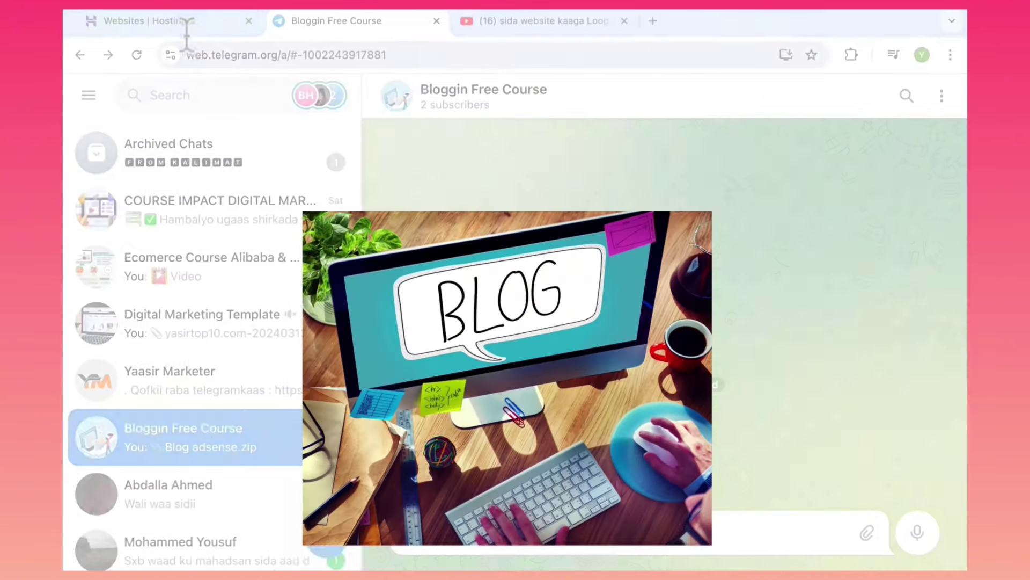
Switch back to the Hostinger Websites tab listing safamaster.com.
{"action": "left_click", "coordinate": [181, 27]}
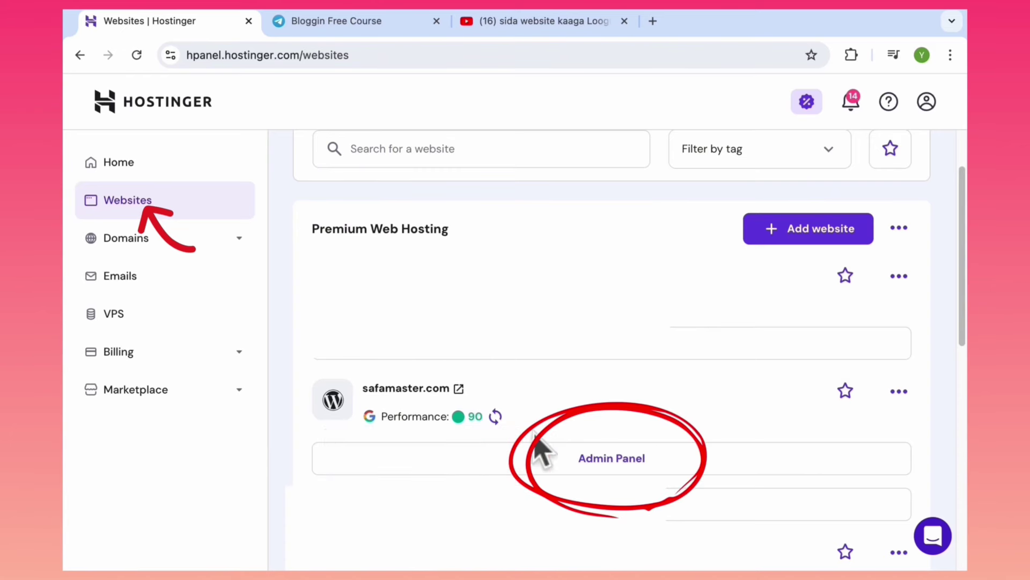
Open the WordPress admin dashboard for safamaster.com from Hostinger.
{"action": "left_click", "coordinate": [596, 467]}
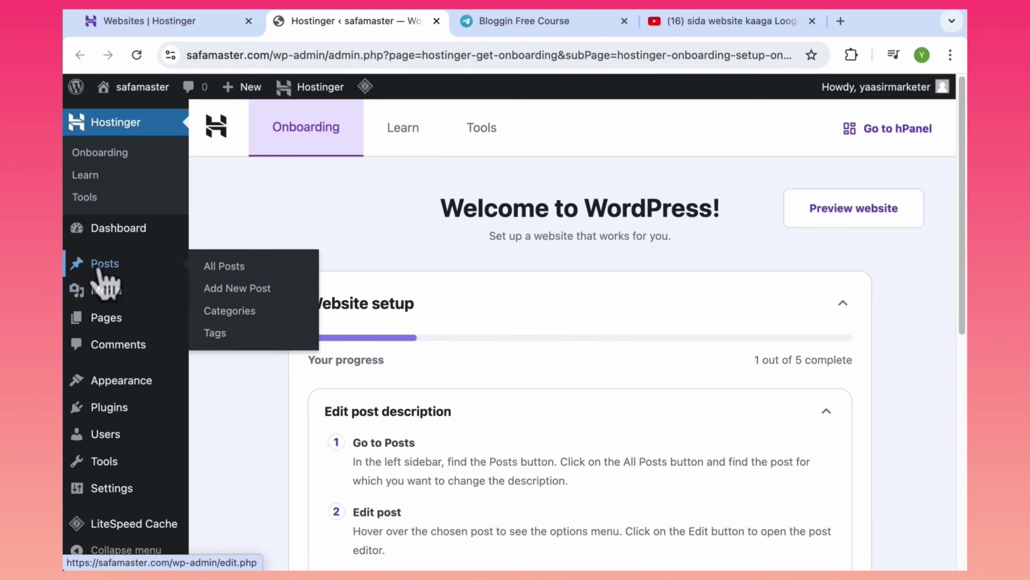
{"action": "mouse_move", "coordinate": [111, 324]}
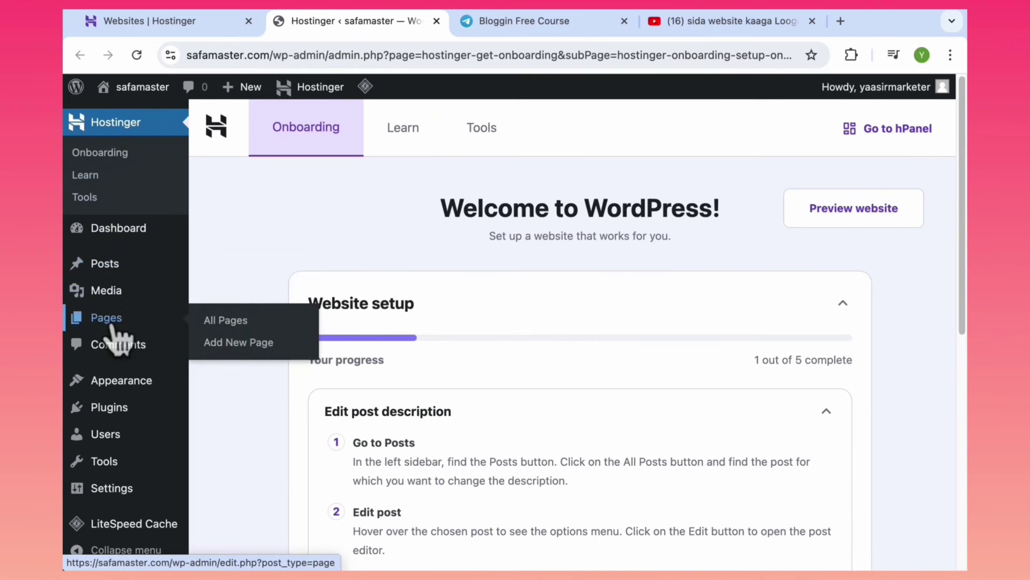
{"action": "mouse_move", "coordinate": [118, 382]}
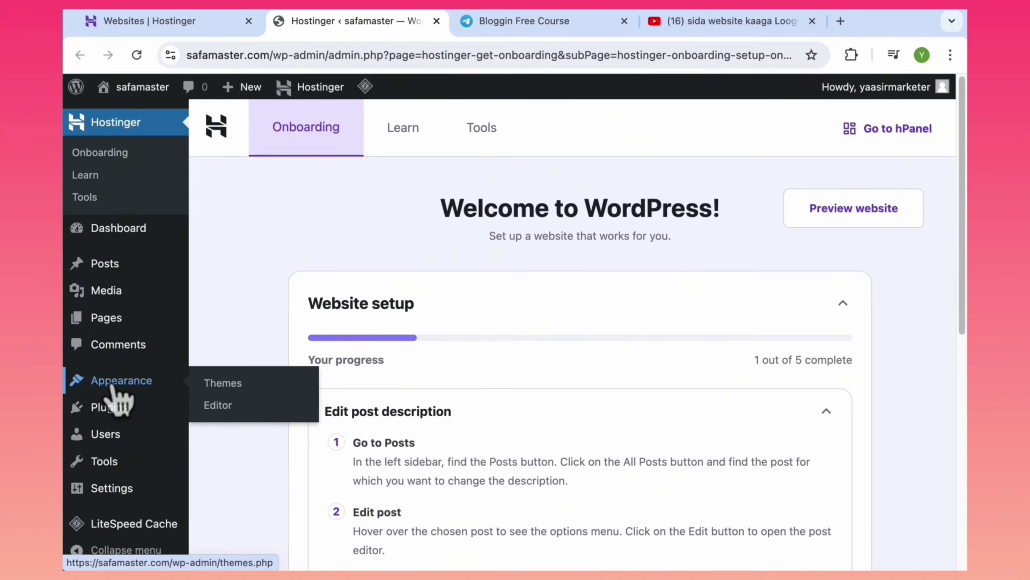
{"action": "mouse_move", "coordinate": [111, 278]}
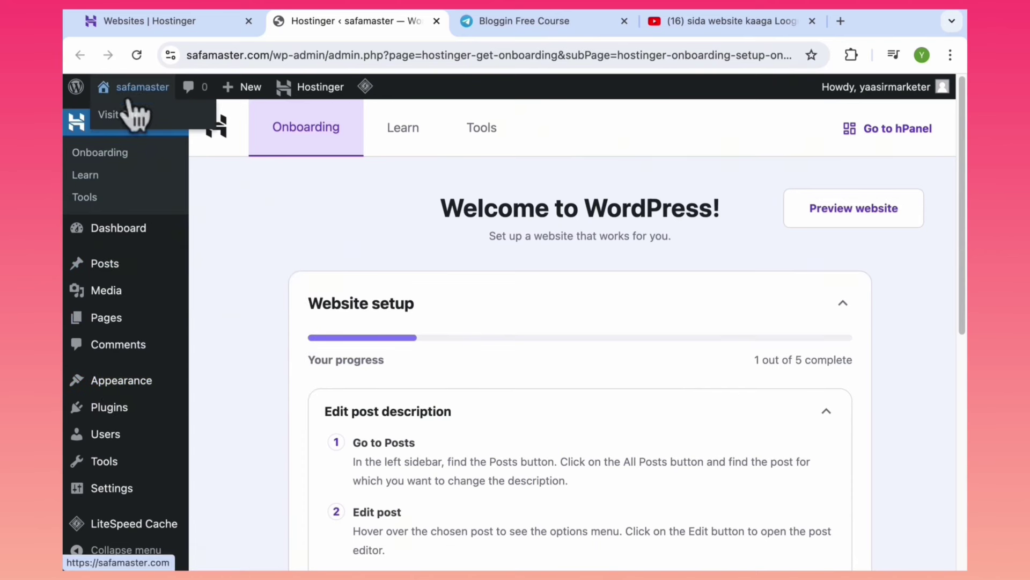
Load the live safamaster.com site in a new tab, reload and scroll its homepage, then return to admin.
{"action": "left_click", "coordinate": [132, 115], "text": "super"}
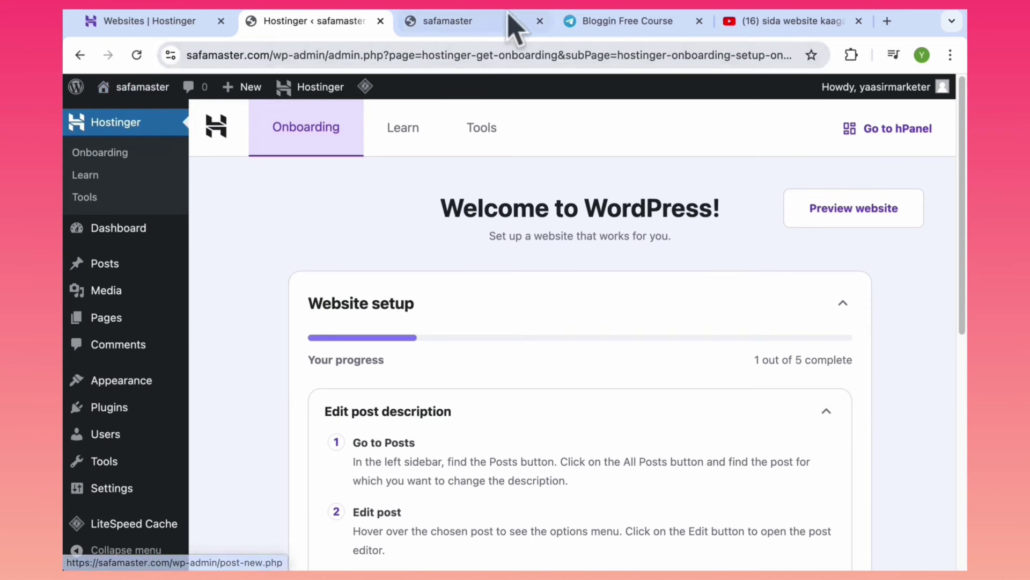
{"action": "left_click", "coordinate": [456, 23]}
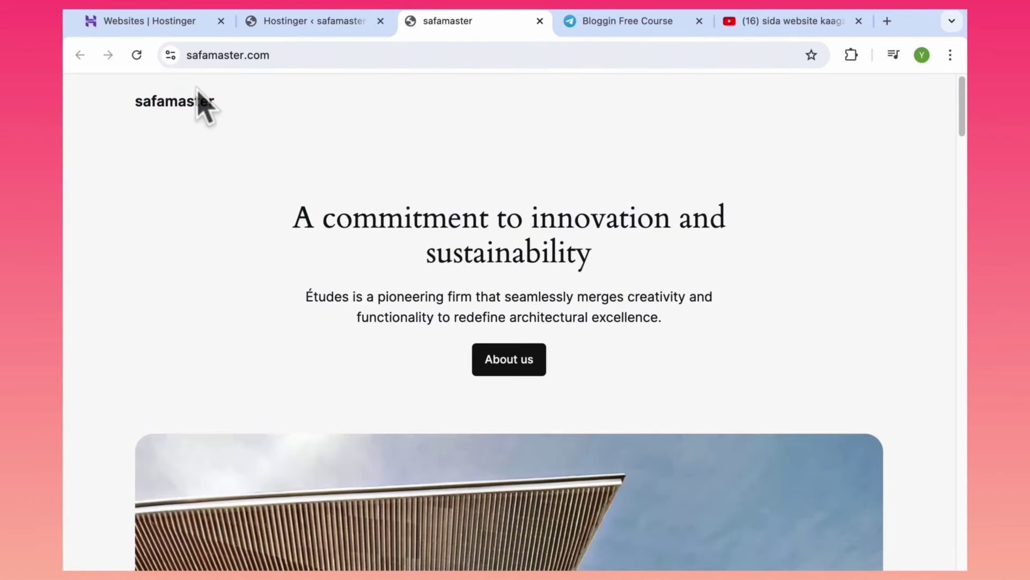
{"action": "left_click", "coordinate": [135, 55]}
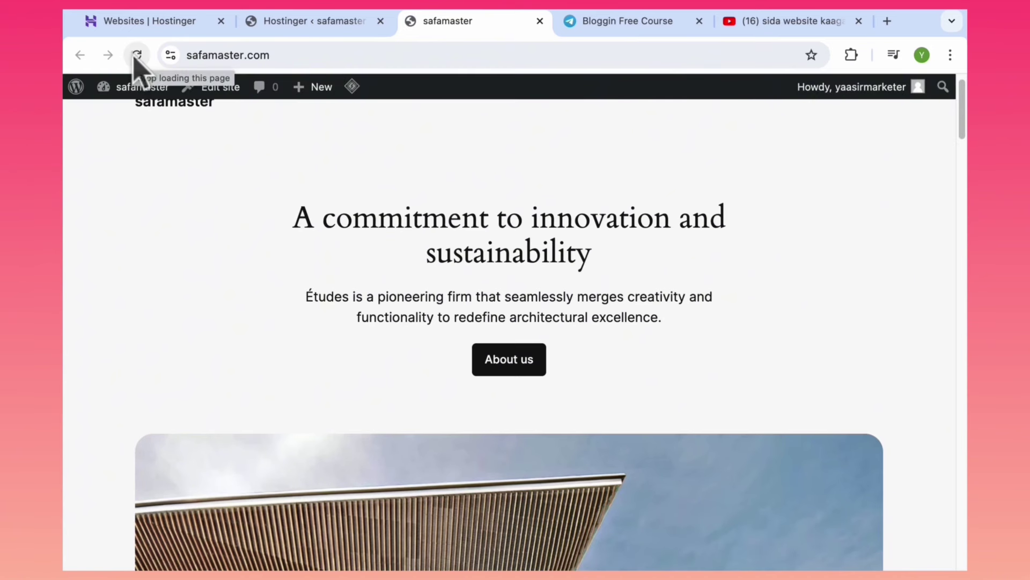
{"action": "left_click", "coordinate": [252, 21]}
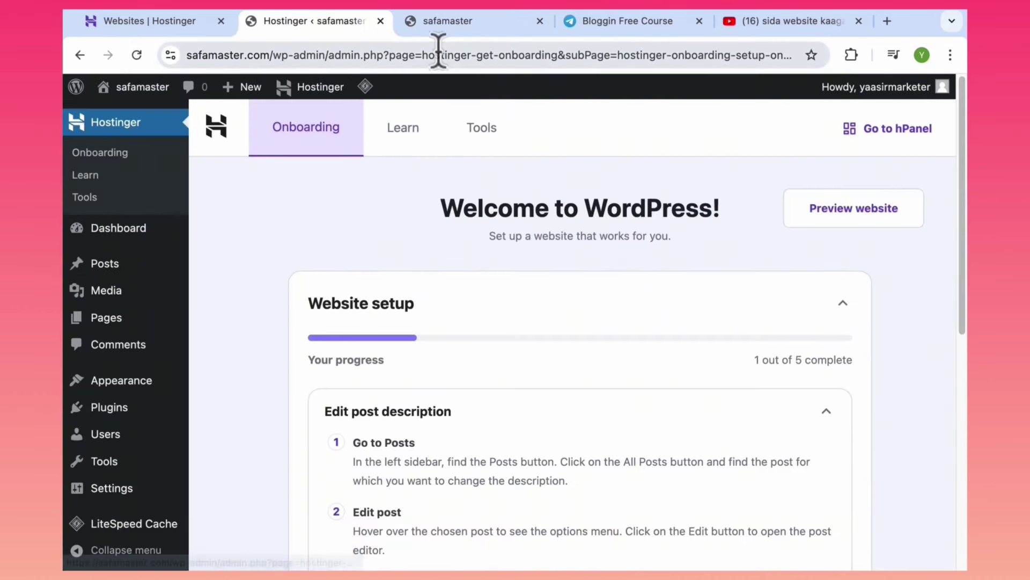
{"action": "left_click", "coordinate": [445, 23]}
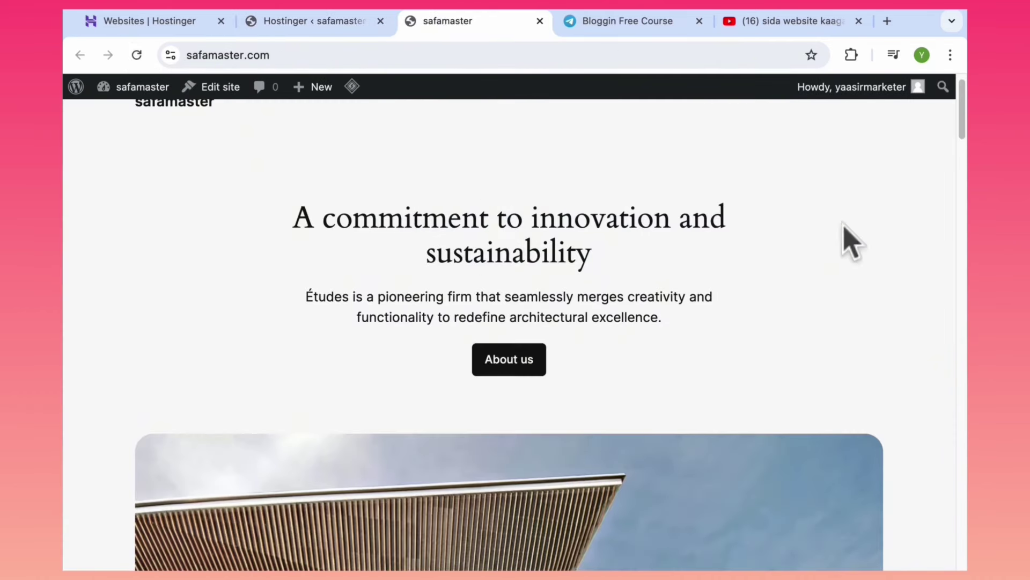
{"action": "left_click_drag", "start_coordinate": [962, 110], "coordinate": [962, 435]}
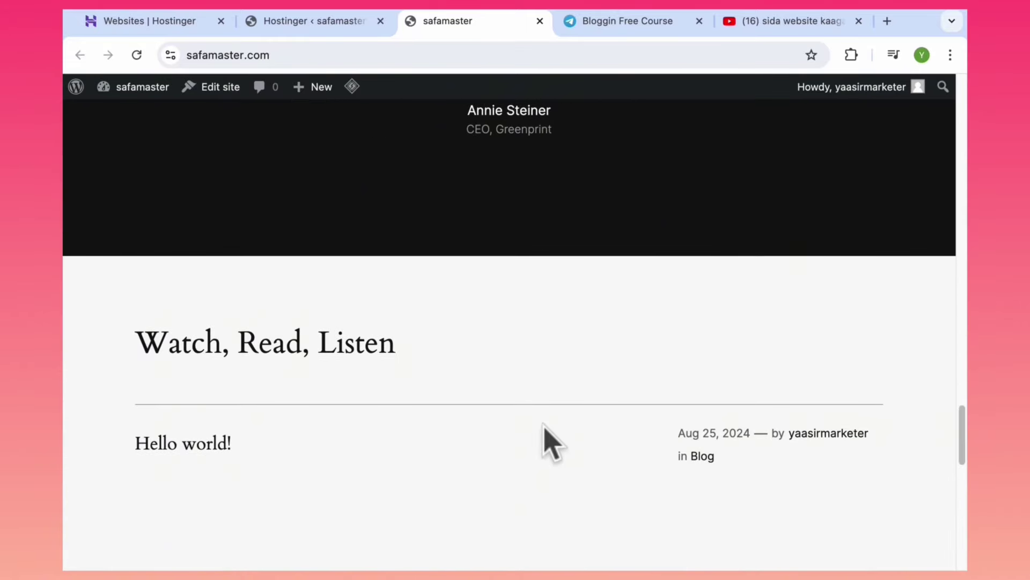
{"action": "left_click", "coordinate": [310, 24]}
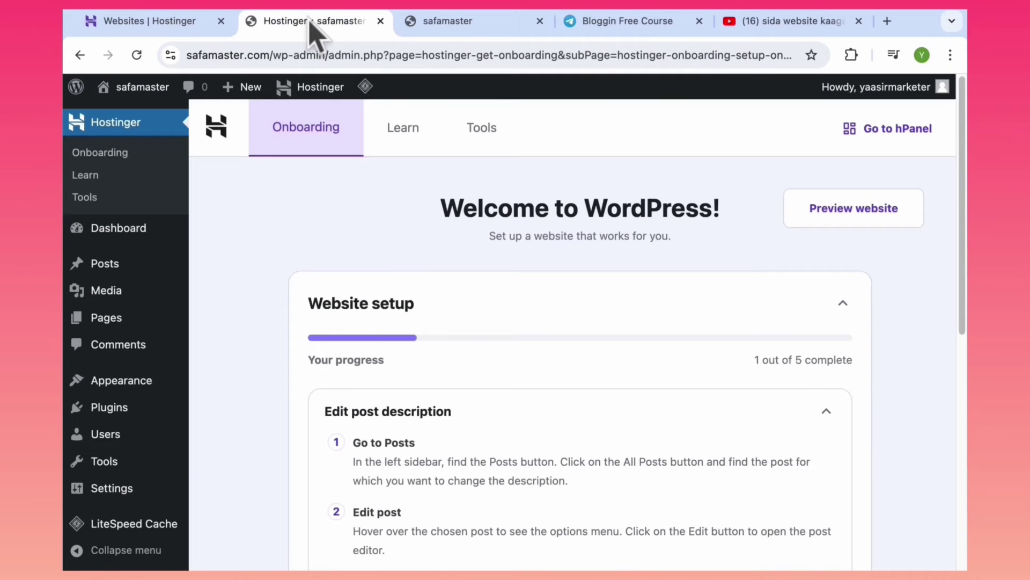
Trash the Hello world! post, then delete it permanently from the Trash view.
{"action": "left_click", "coordinate": [105, 270]}
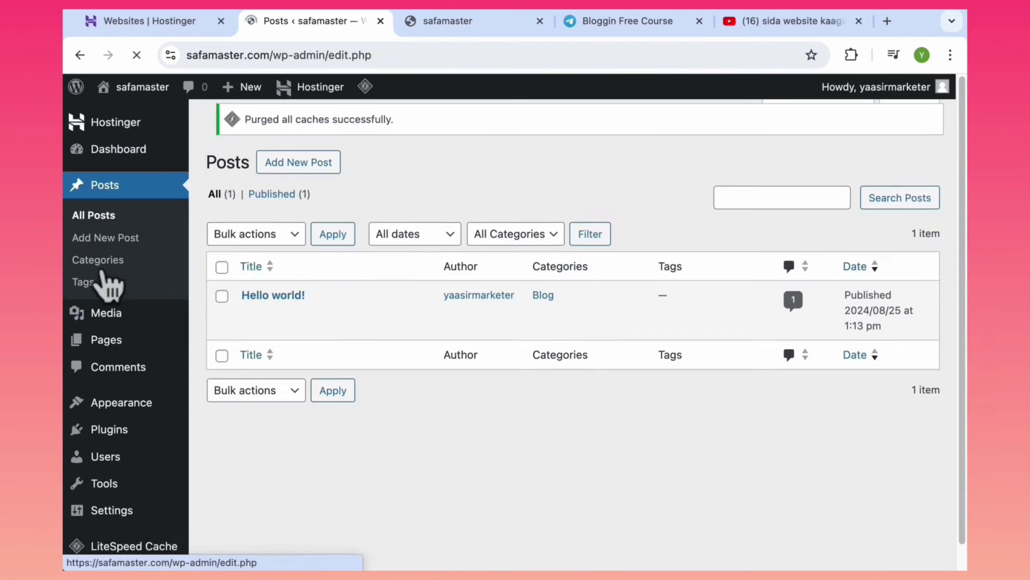
{"action": "mouse_move", "coordinate": [346, 335]}
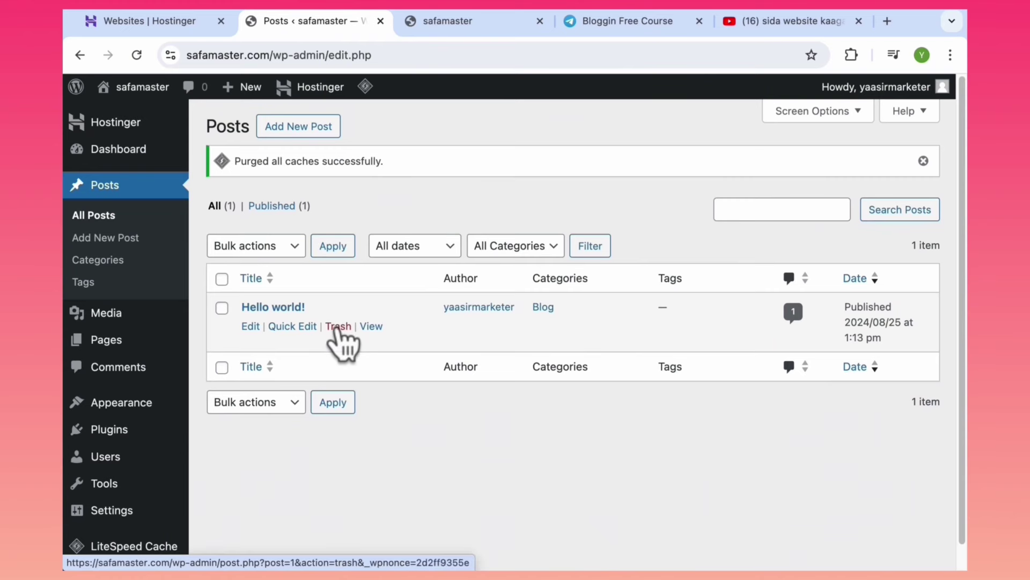
{"action": "left_click", "coordinate": [338, 327]}
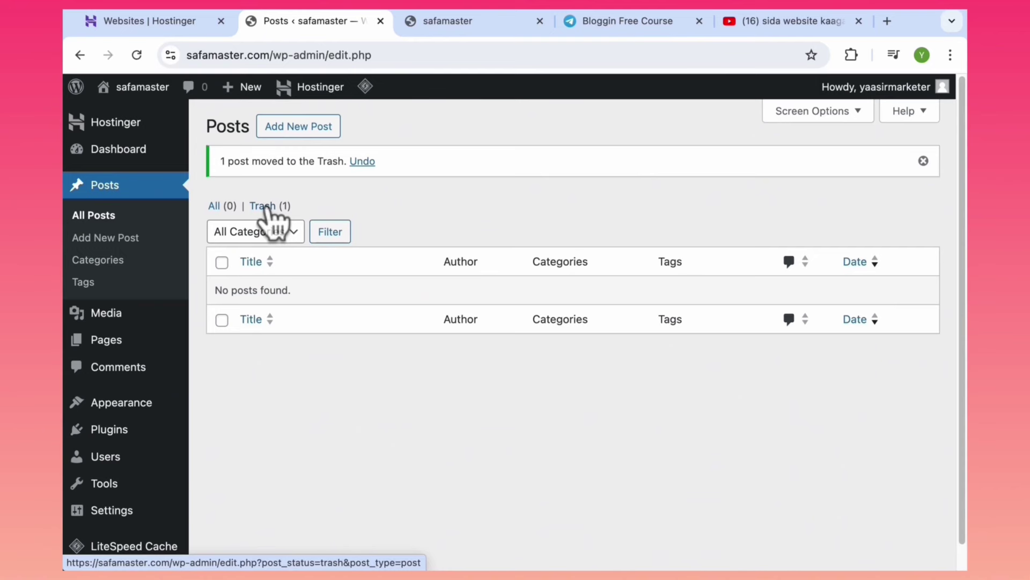
{"action": "left_click", "coordinate": [266, 207]}
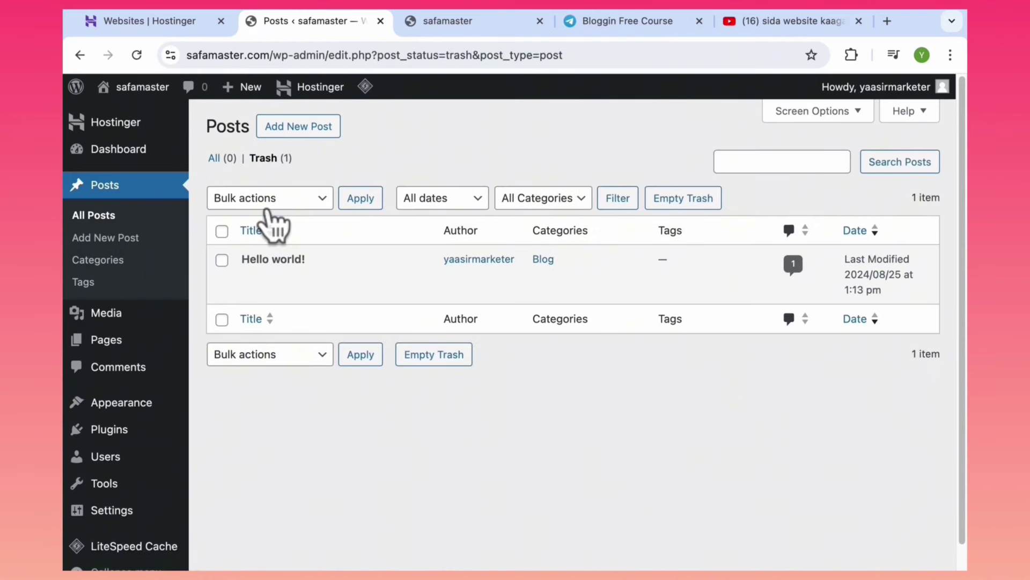
{"action": "mouse_move", "coordinate": [268, 271]}
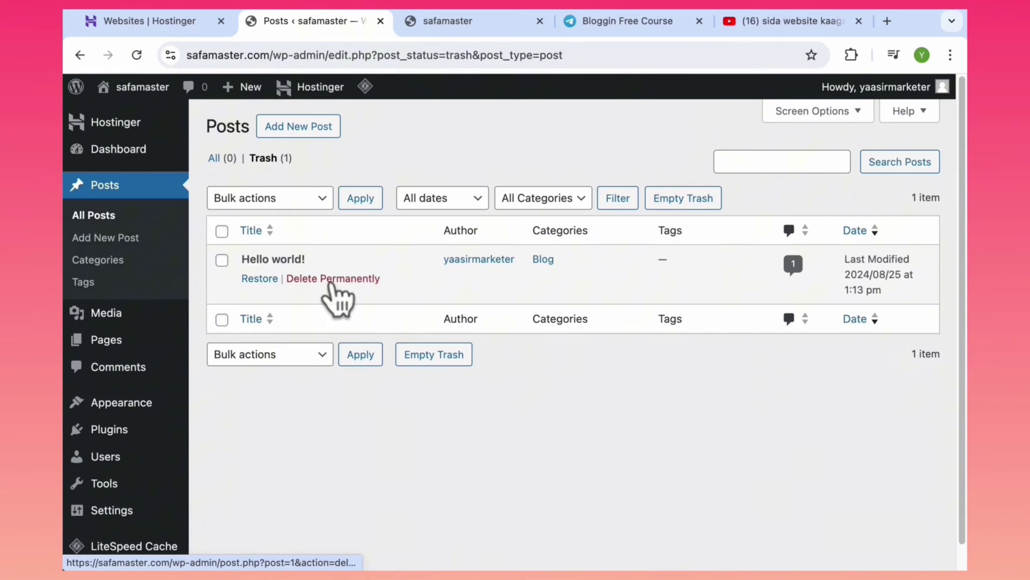
{"action": "left_click", "coordinate": [332, 279]}
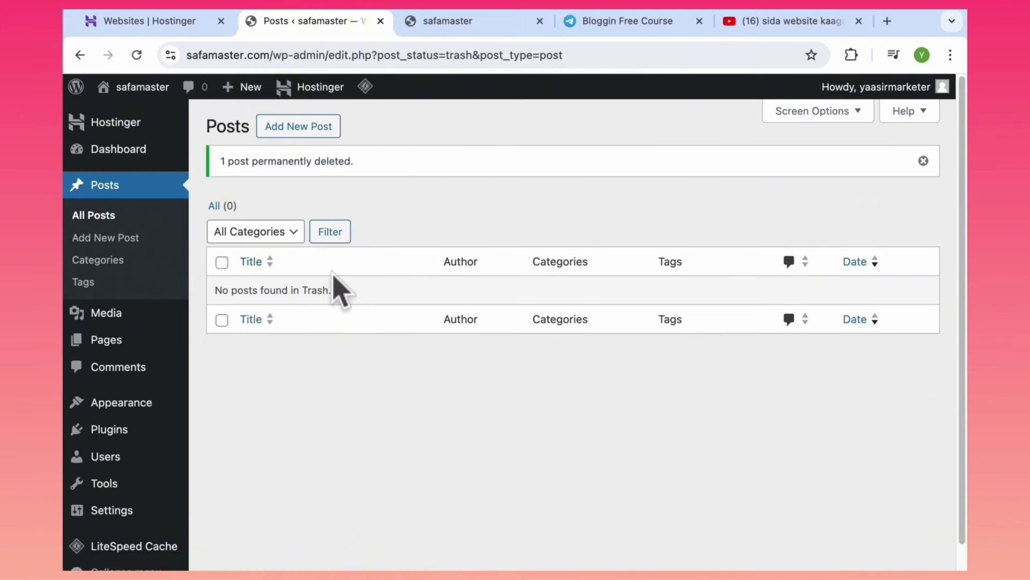
Reload the live homepage to confirm it shows 'No posts were found.'.
{"action": "left_click", "coordinate": [427, 22]}
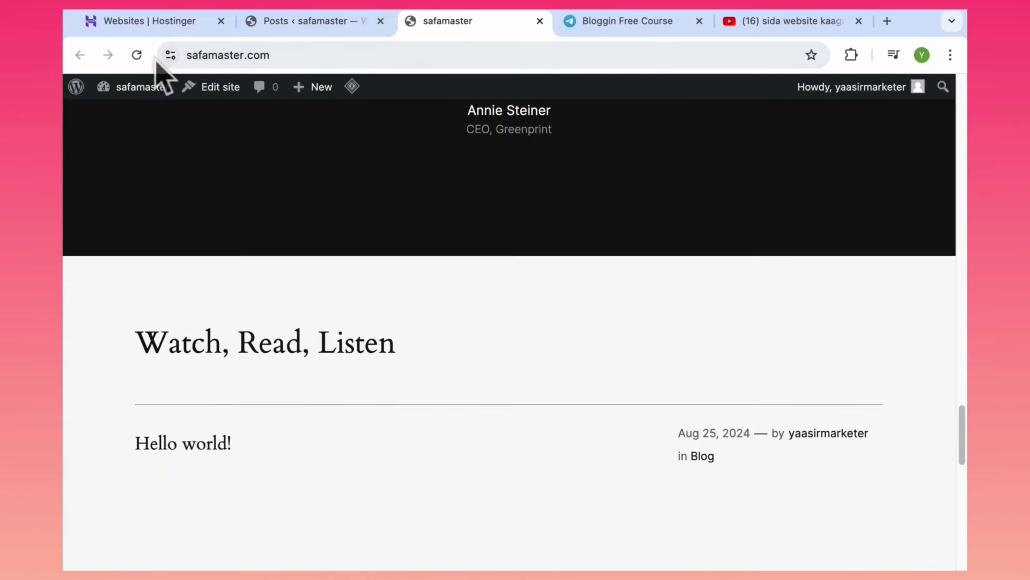
{"action": "left_click", "coordinate": [137, 55]}
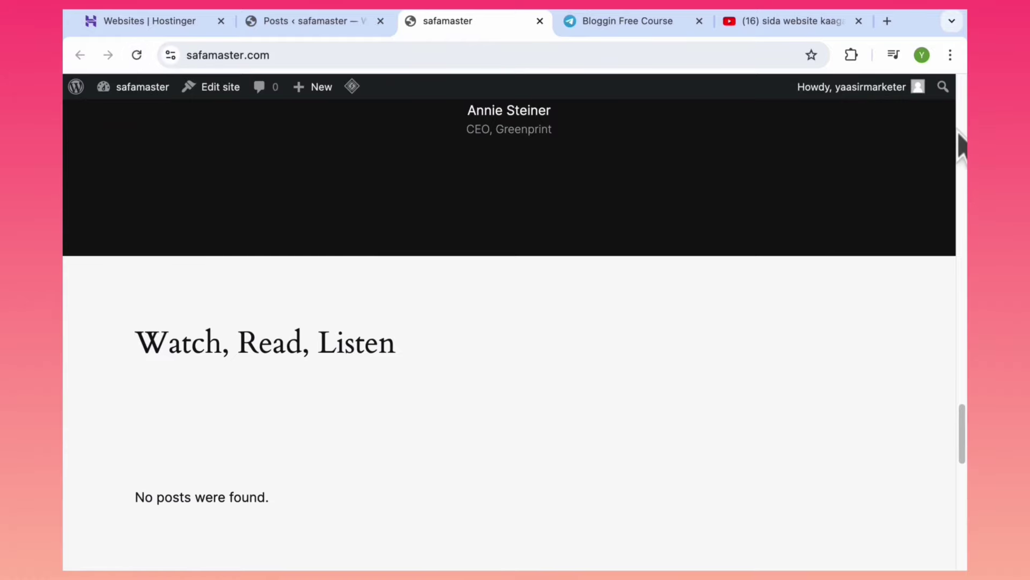
{"action": "left_click_drag", "start_coordinate": [963, 432], "coordinate": [963, 180]}
{"action": "left_click", "coordinate": [321, 23]}
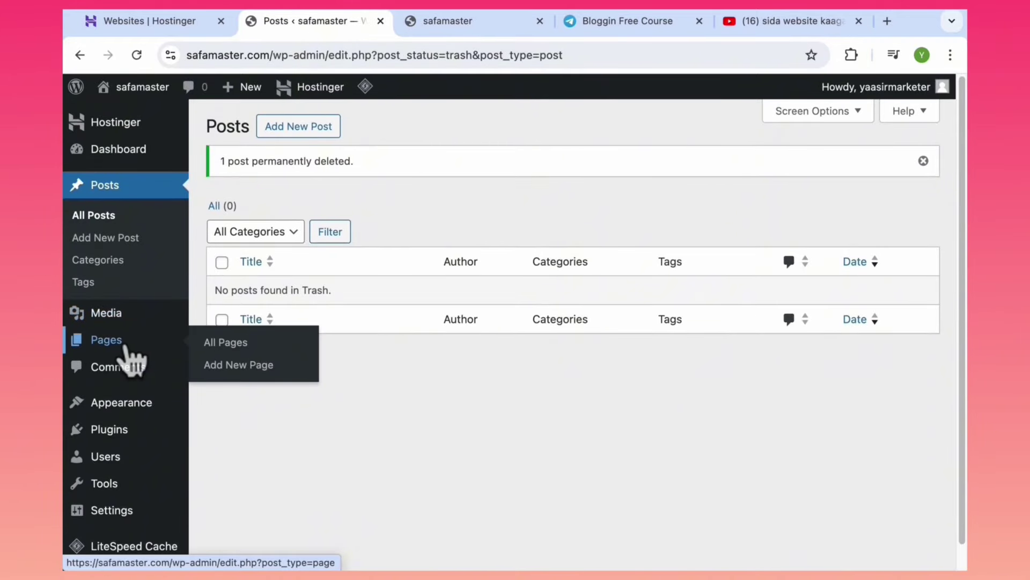
Trash the draft Privacy Policy page from All Pages, then delete it permanently.
{"action": "left_click", "coordinate": [126, 349]}
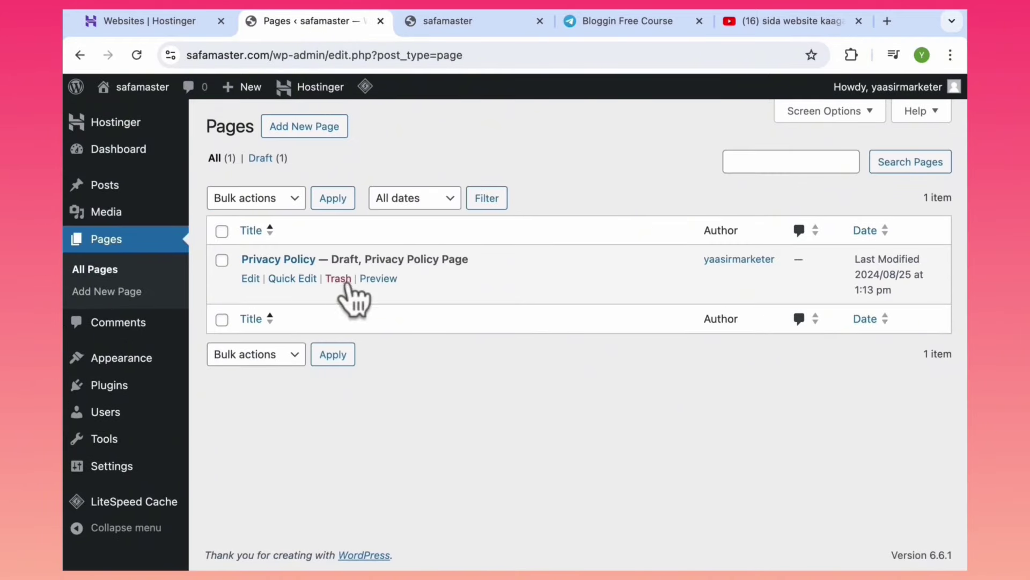
{"action": "left_click", "coordinate": [338, 279]}
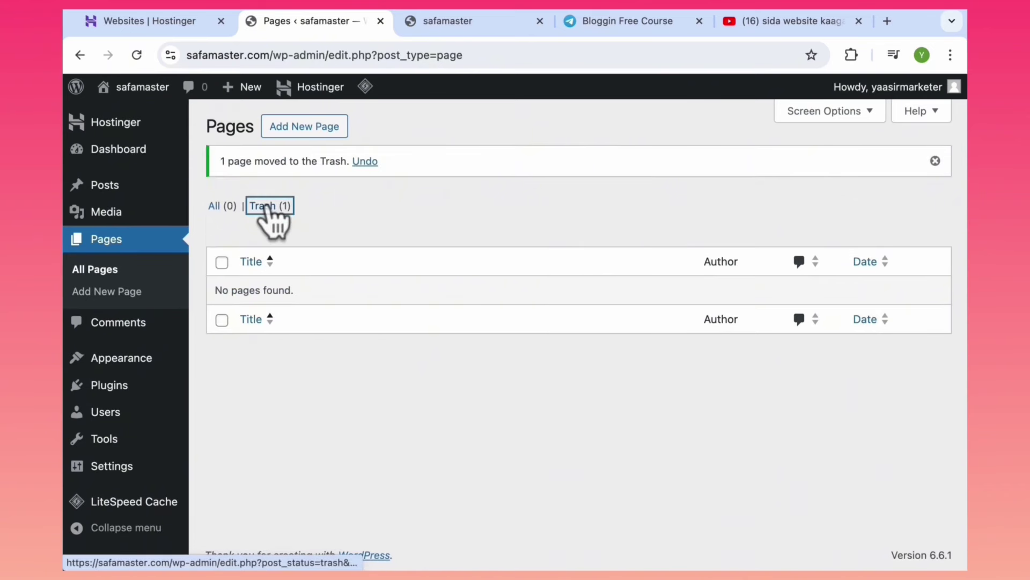
{"action": "left_click", "coordinate": [266, 206]}
{"action": "left_click", "coordinate": [337, 279]}
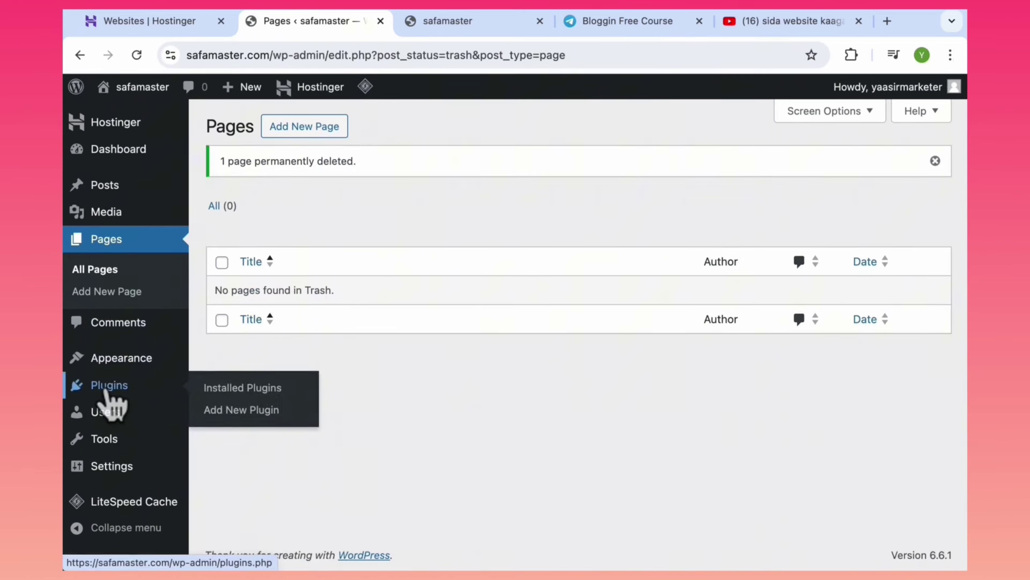
Delete the deactivated Hostinger Easy Onboarding plugin along with its data.
{"action": "left_click", "coordinate": [108, 393]}
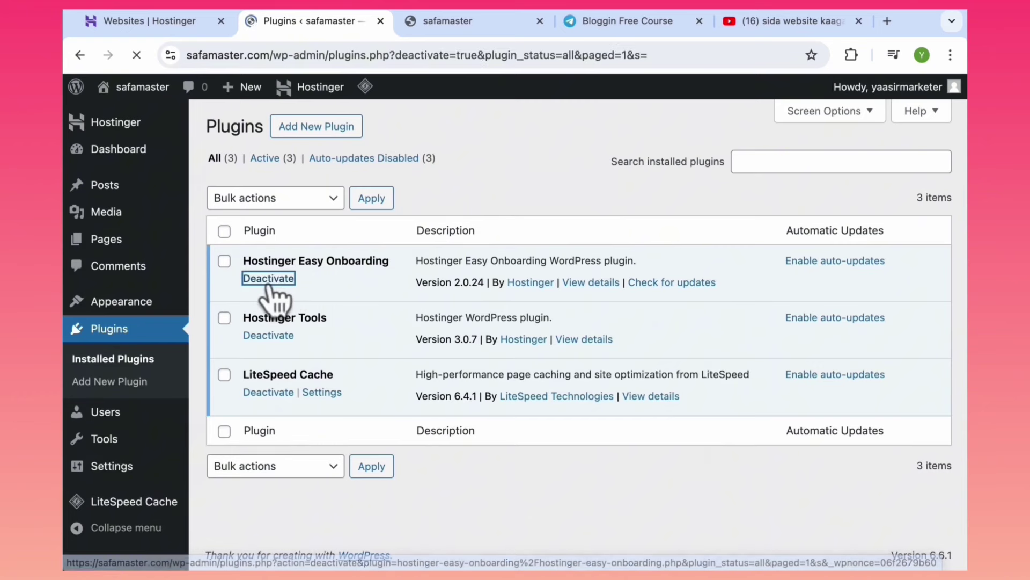
{"action": "scroll", "coordinate": [948, 237], "scroll_direction": "down", "scroll_amount": 5}
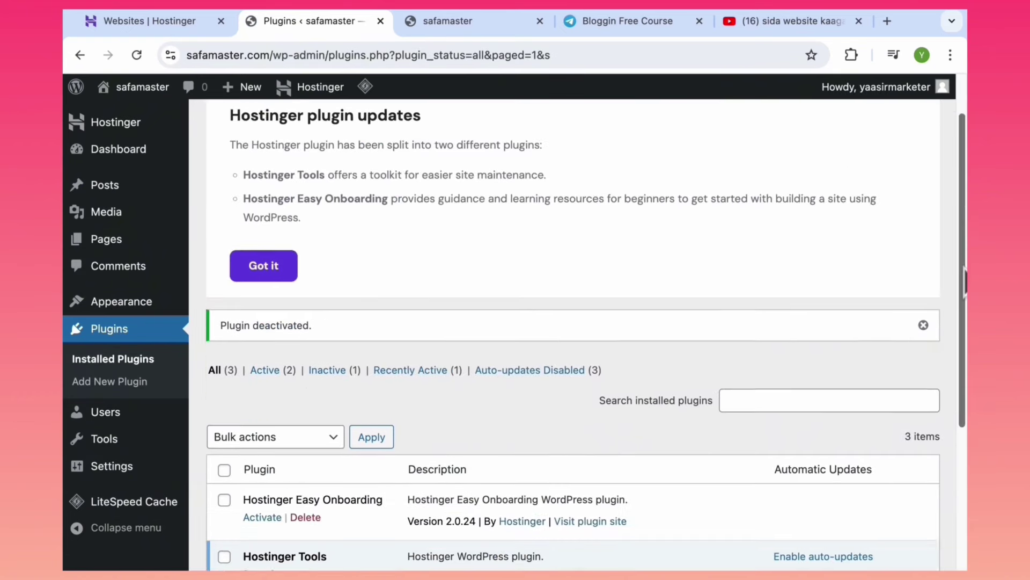
{"action": "left_click", "coordinate": [306, 324]}
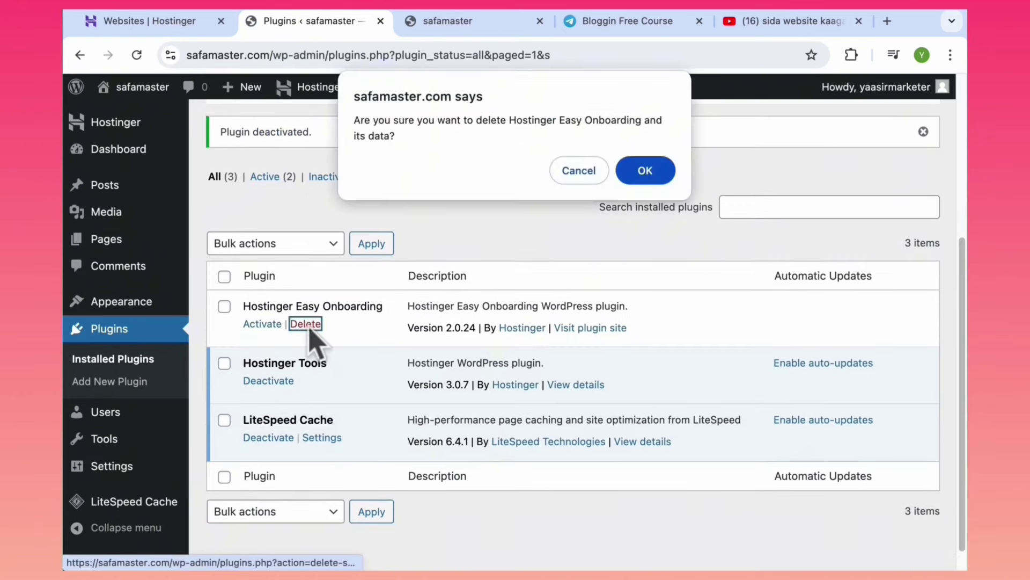
{"action": "left_click", "coordinate": [646, 174]}
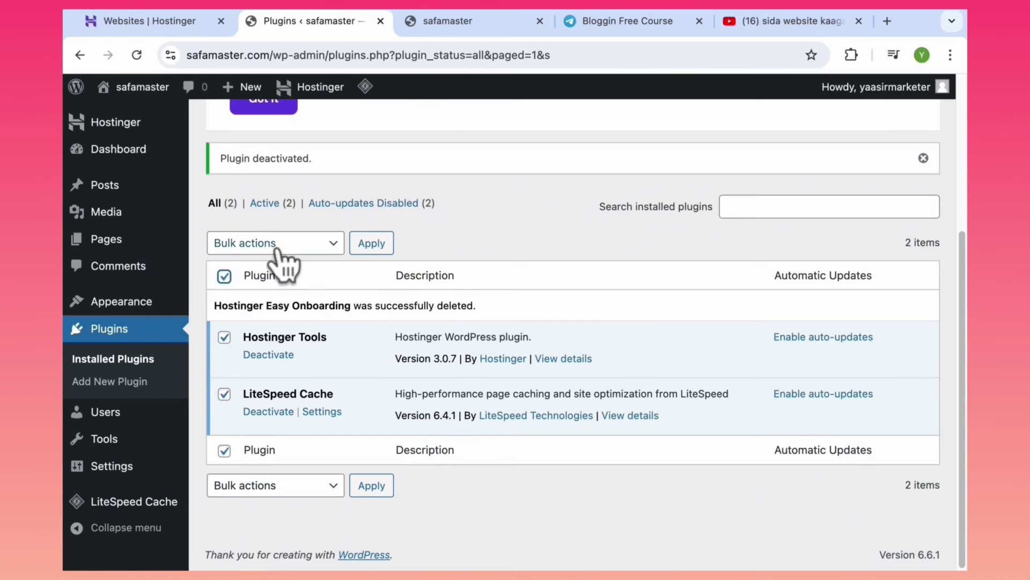
Bulk deactivate, then bulk delete the Hostinger Tools and LiteSpeed Cache plugins.
{"action": "left_click", "coordinate": [244, 245]}
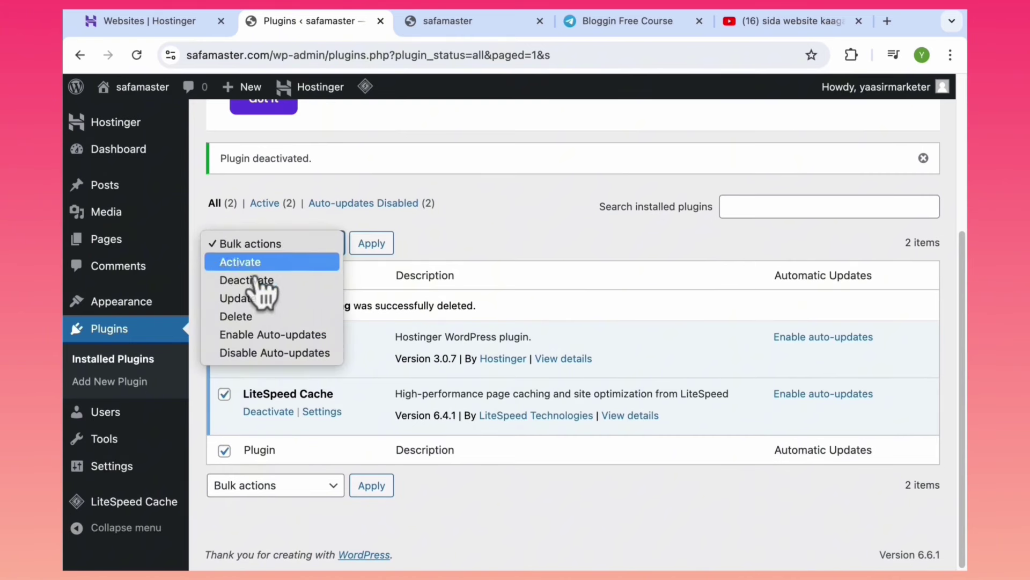
{"action": "left_click", "coordinate": [258, 317]}
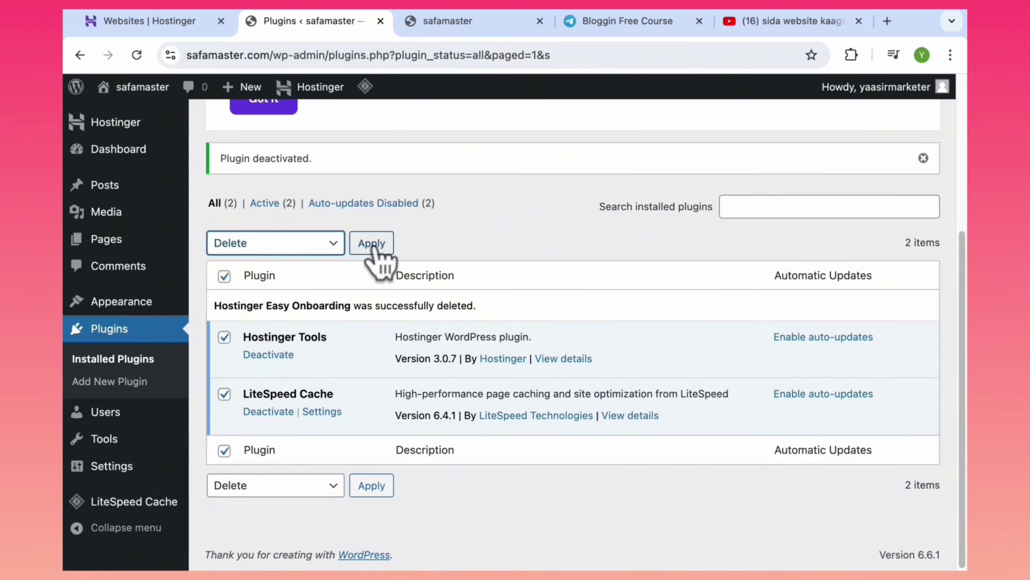
{"action": "left_click", "coordinate": [367, 244]}
{"action": "left_click", "coordinate": [261, 244]}
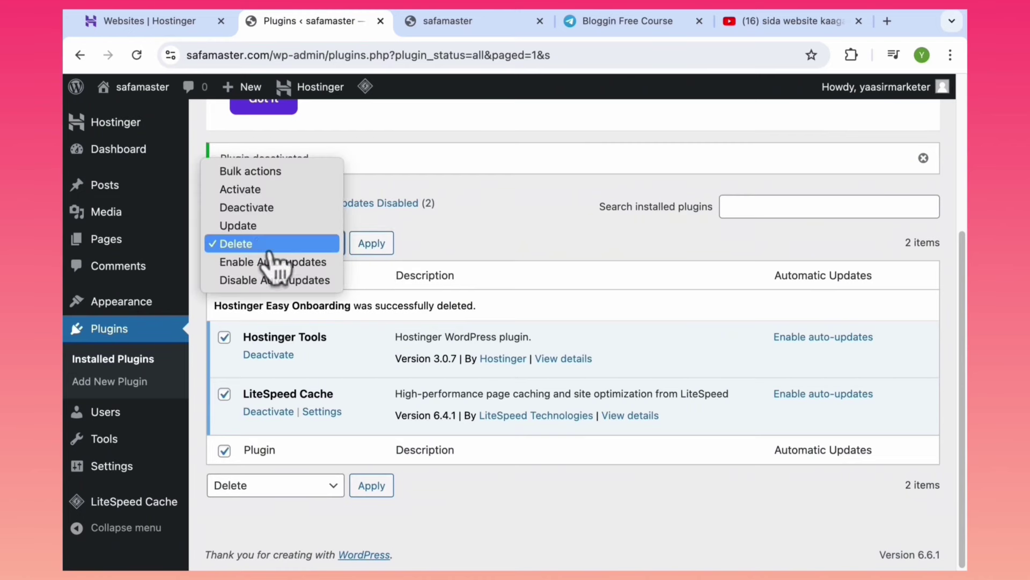
{"action": "left_click", "coordinate": [263, 208]}
{"action": "left_click", "coordinate": [371, 244]}
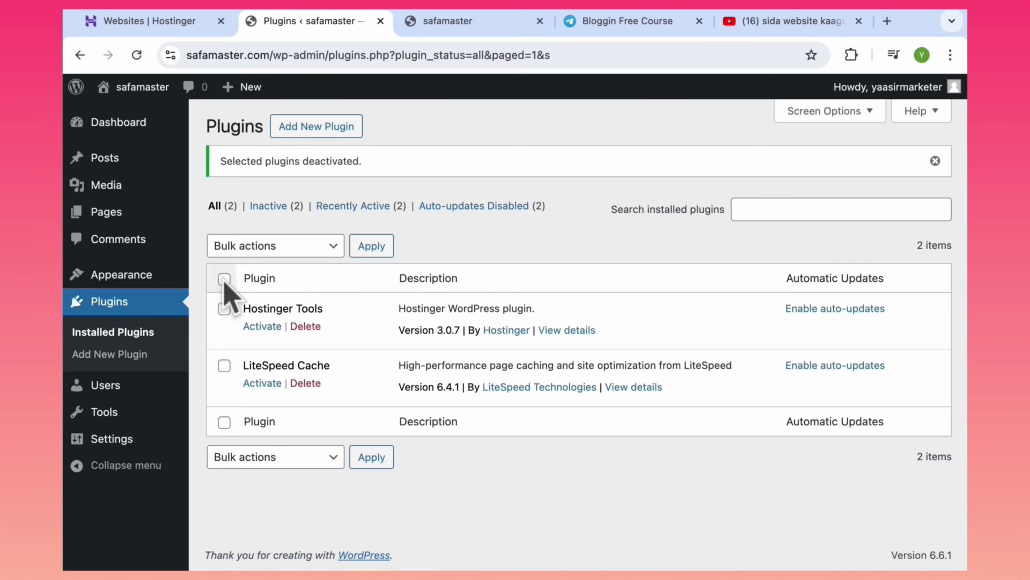
{"action": "left_click", "coordinate": [276, 245]}
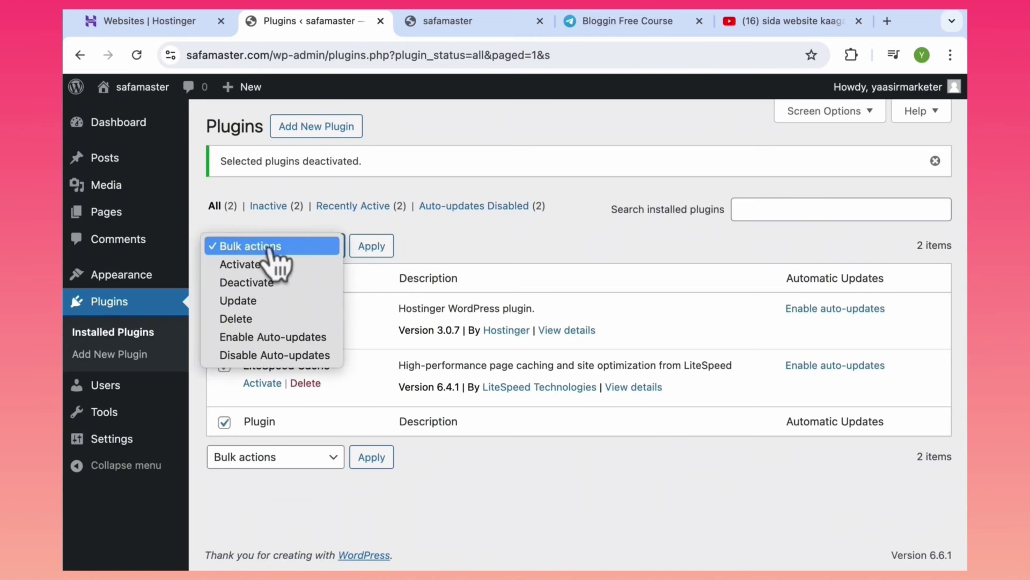
{"action": "left_click", "coordinate": [268, 319]}
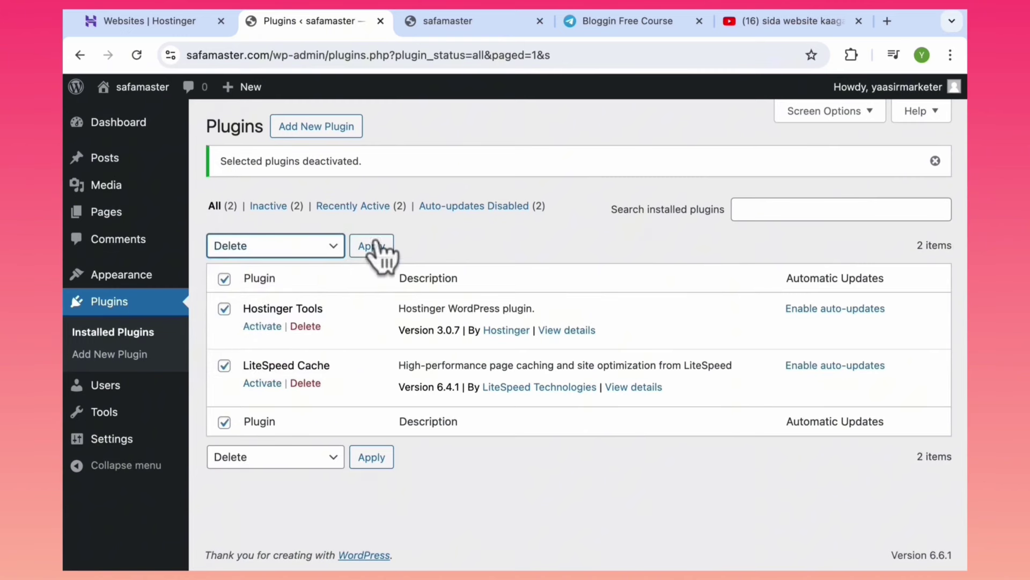
{"action": "left_click", "coordinate": [372, 247]}
{"action": "left_click", "coordinate": [646, 171]}
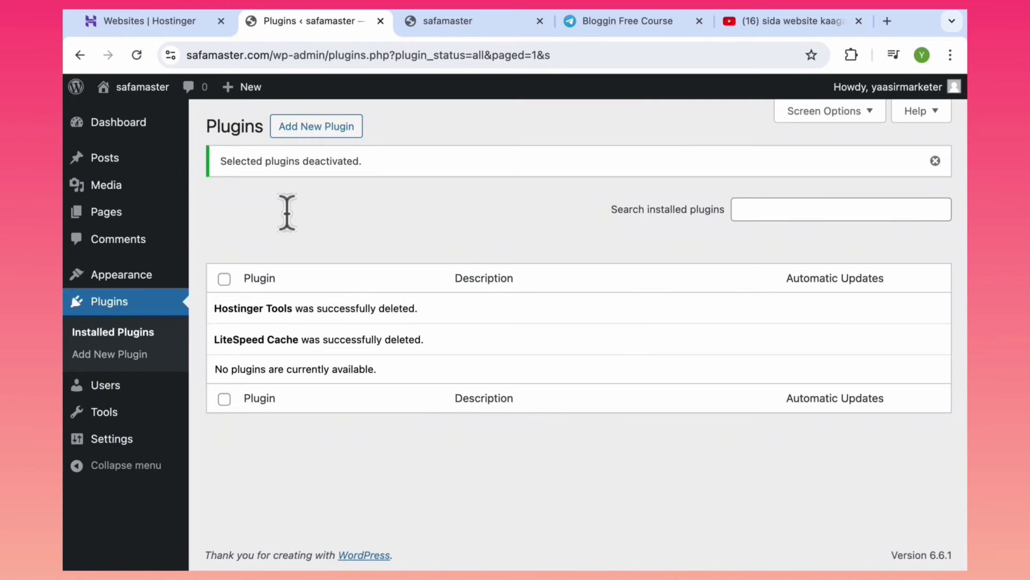
Check that the Posts and Pages lists are empty, then return to Plugins.
{"action": "left_click", "coordinate": [106, 159]}
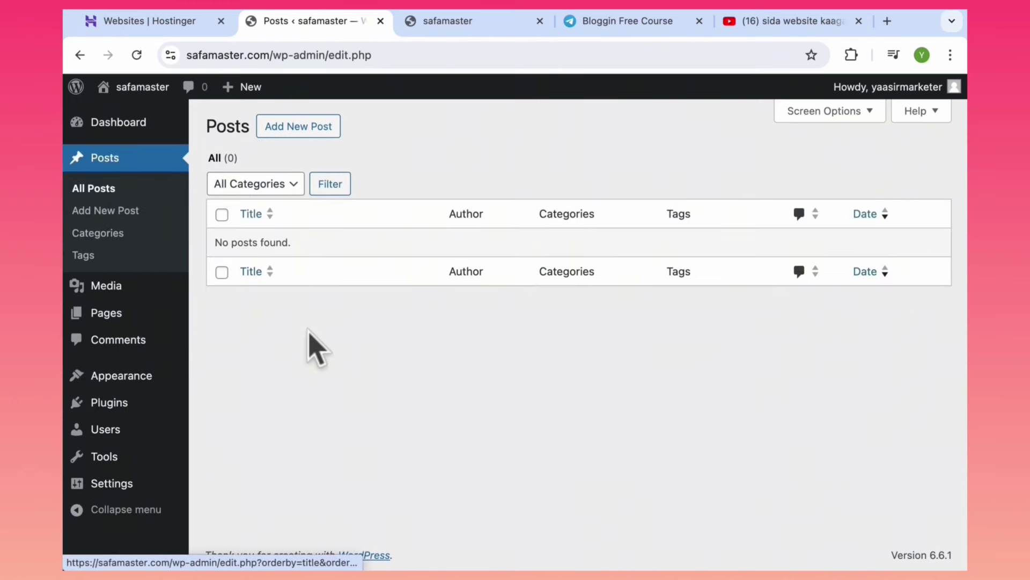
{"action": "left_click", "coordinate": [109, 314]}
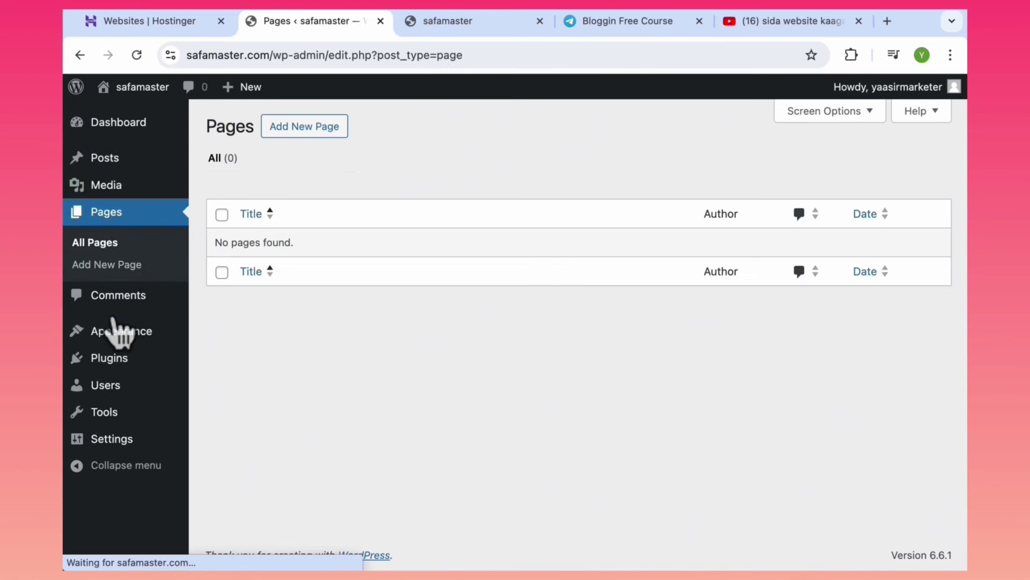
{"action": "mouse_move", "coordinate": [129, 382]}
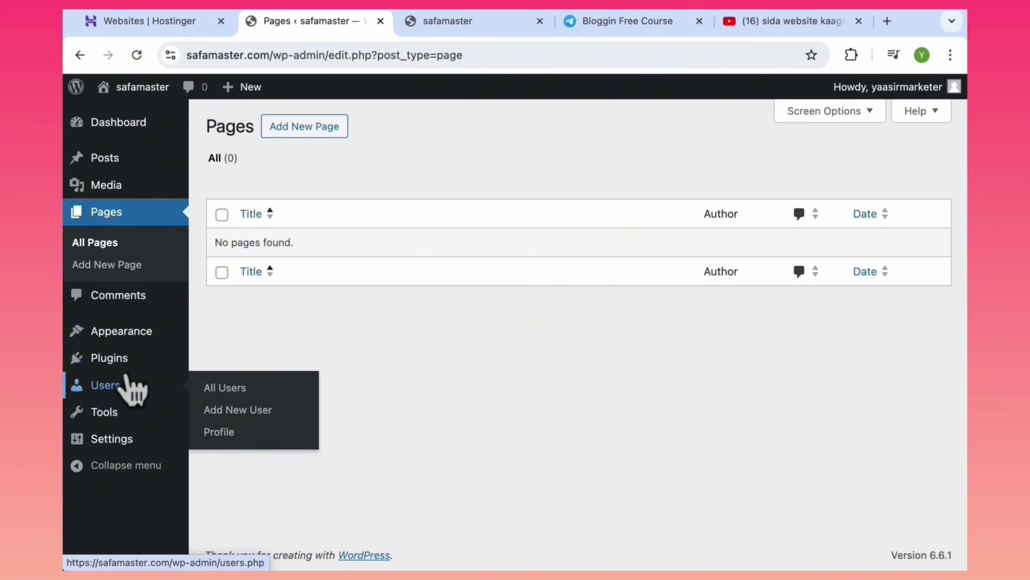
{"action": "left_click", "coordinate": [107, 359]}
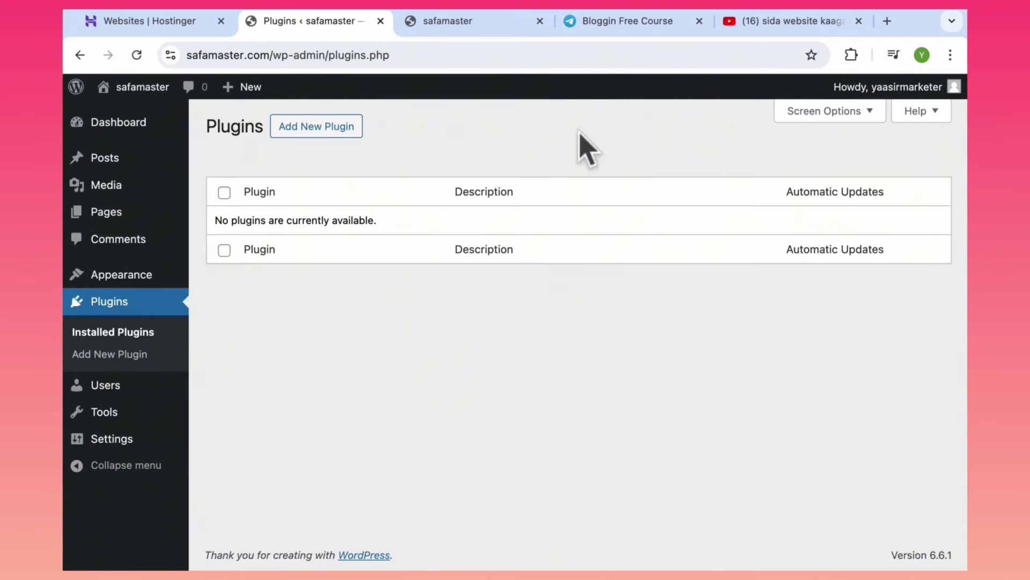
Look through the Telegram, YouTube and live site tabs, ending back on the Plugins admin page.
{"action": "left_click", "coordinate": [620, 20]}
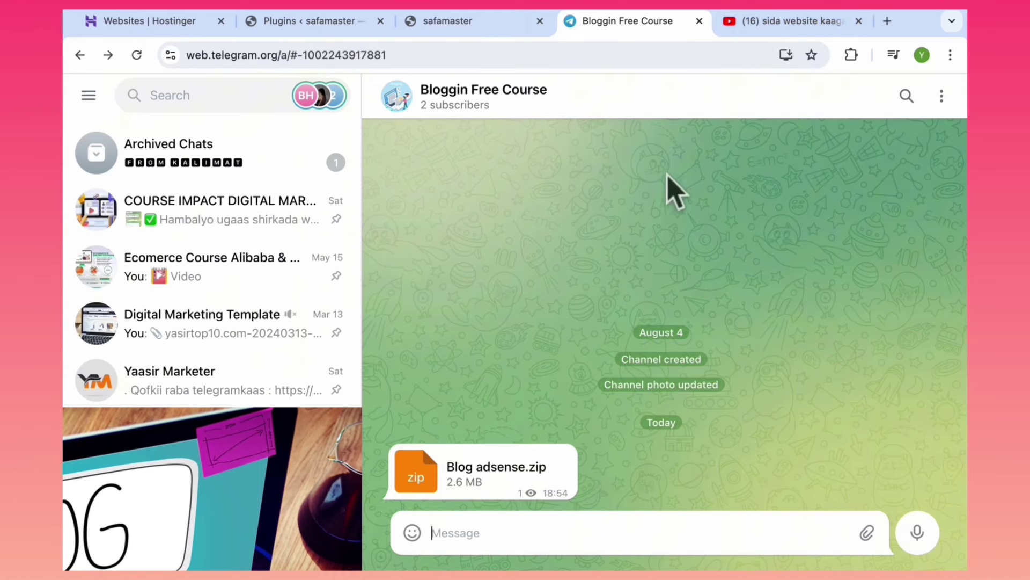
{"action": "left_click", "coordinate": [738, 21]}
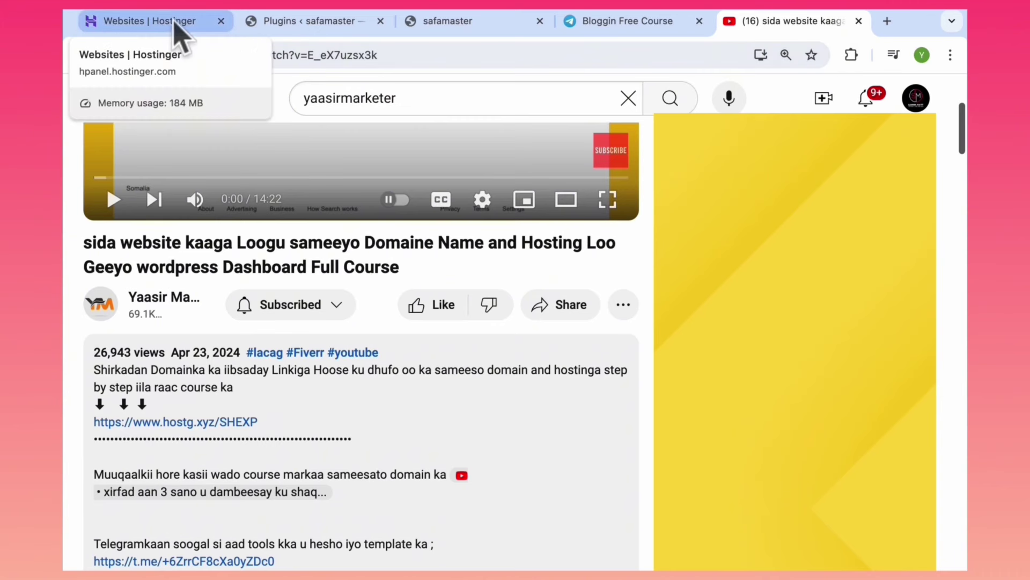
{"action": "left_click", "coordinate": [449, 22]}
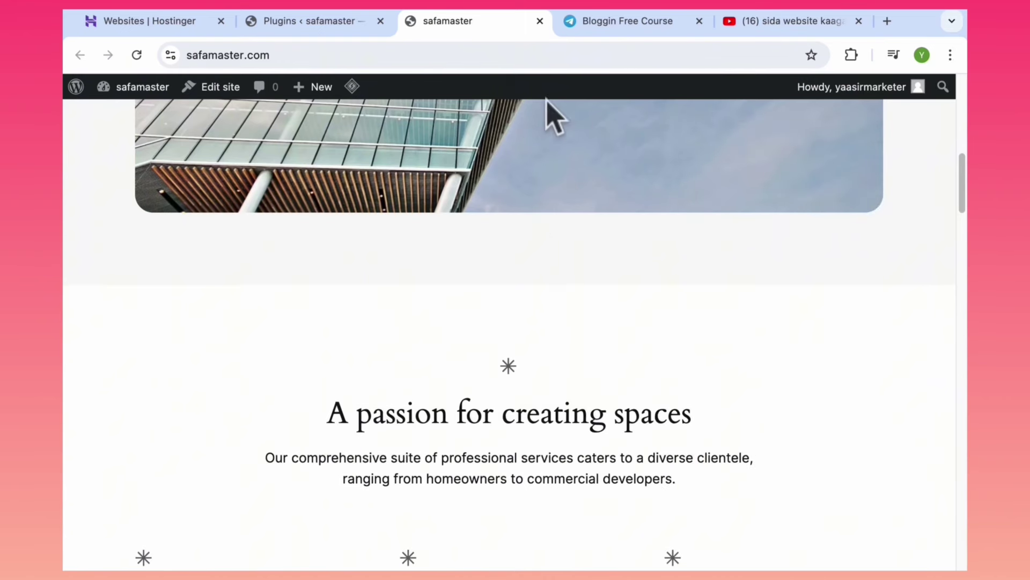
{"action": "left_click", "coordinate": [317, 22]}
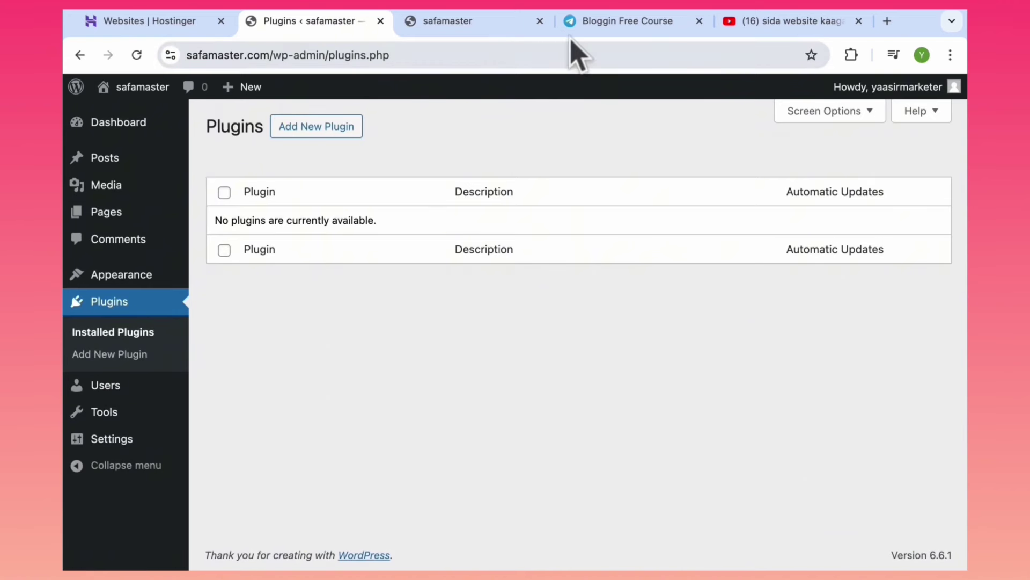
View the creator's main channel info from Telegram, then return to the WordPress Plugins page.
{"action": "left_click", "coordinate": [610, 30]}
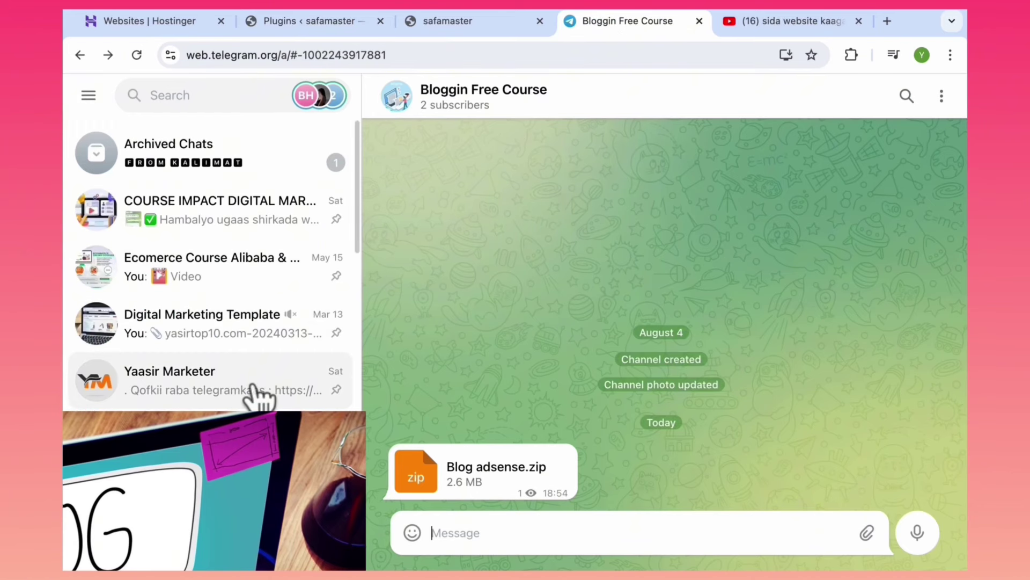
{"action": "left_click", "coordinate": [225, 395]}
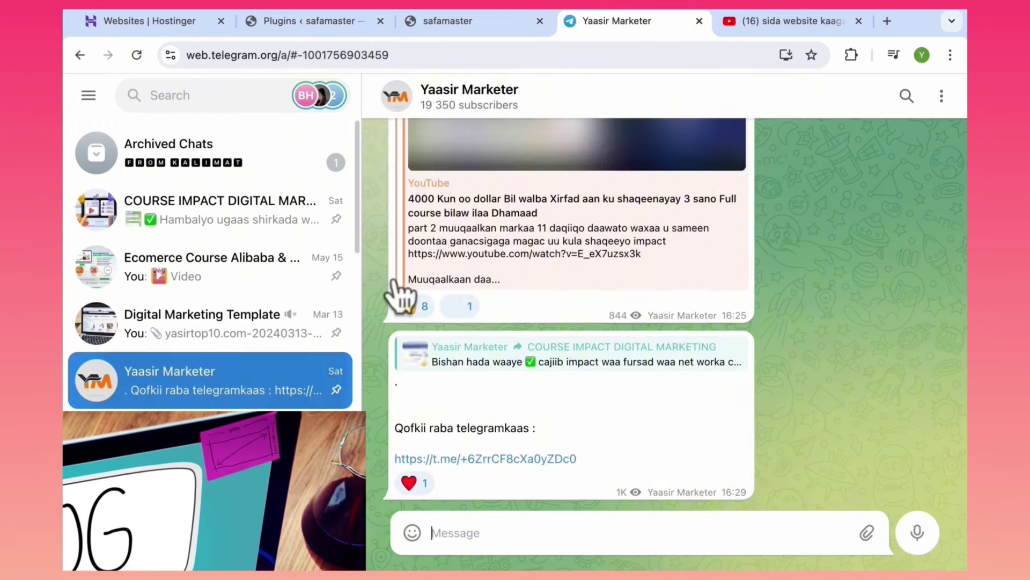
{"action": "left_click", "coordinate": [504, 94]}
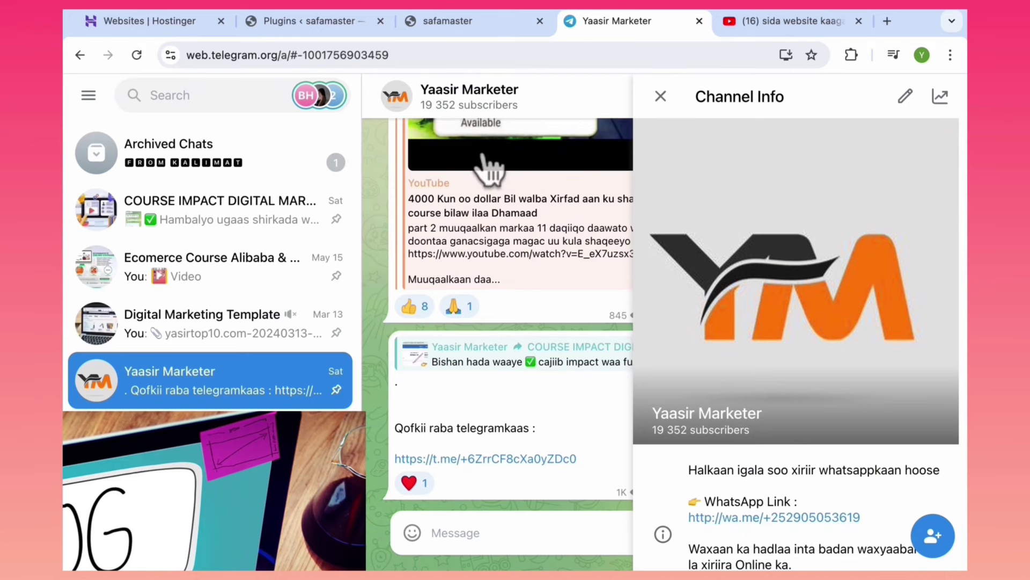
{"action": "left_click", "coordinate": [192, 25]}
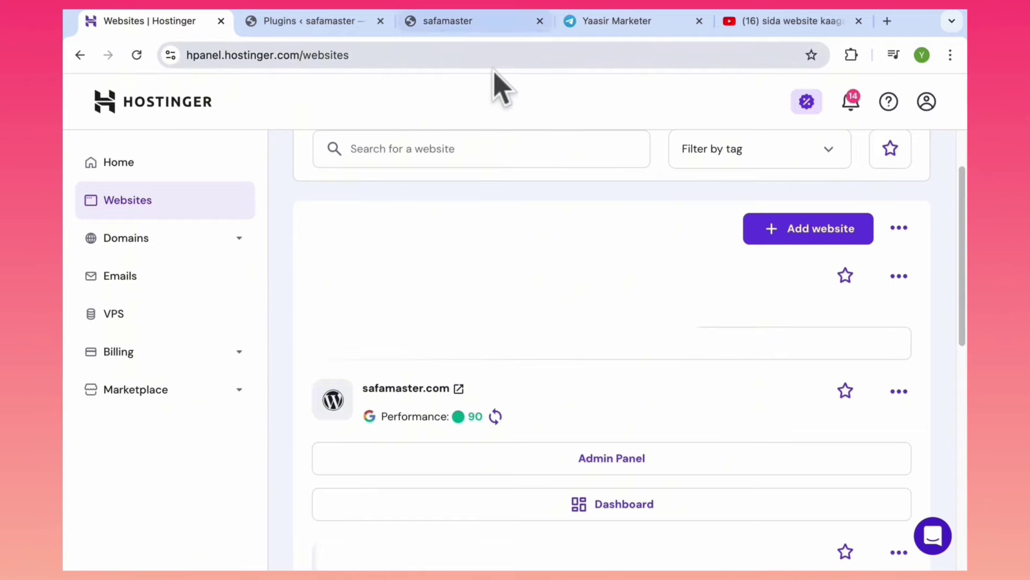
{"action": "left_click", "coordinate": [775, 22]}
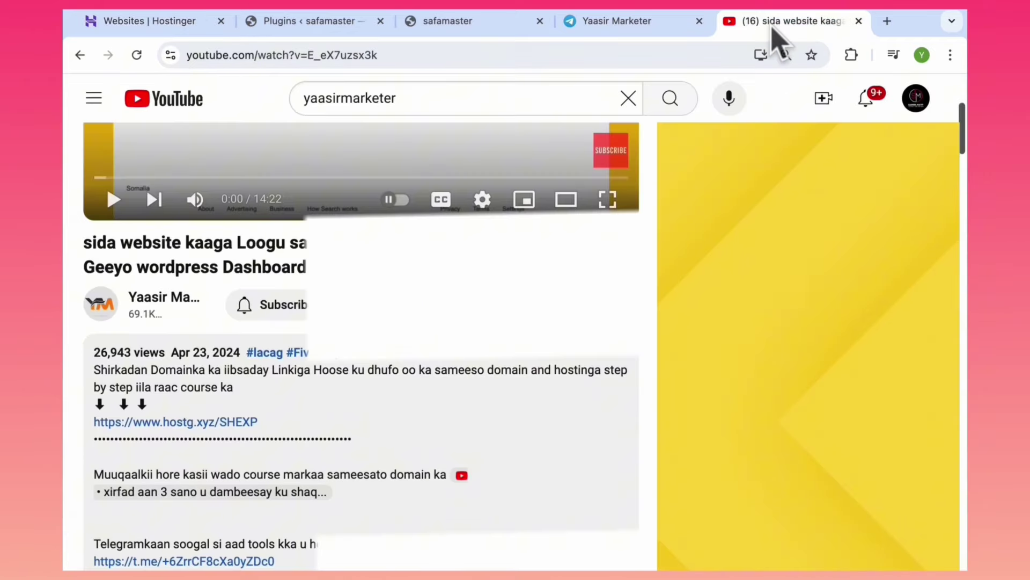
{"action": "left_click", "coordinate": [295, 23]}
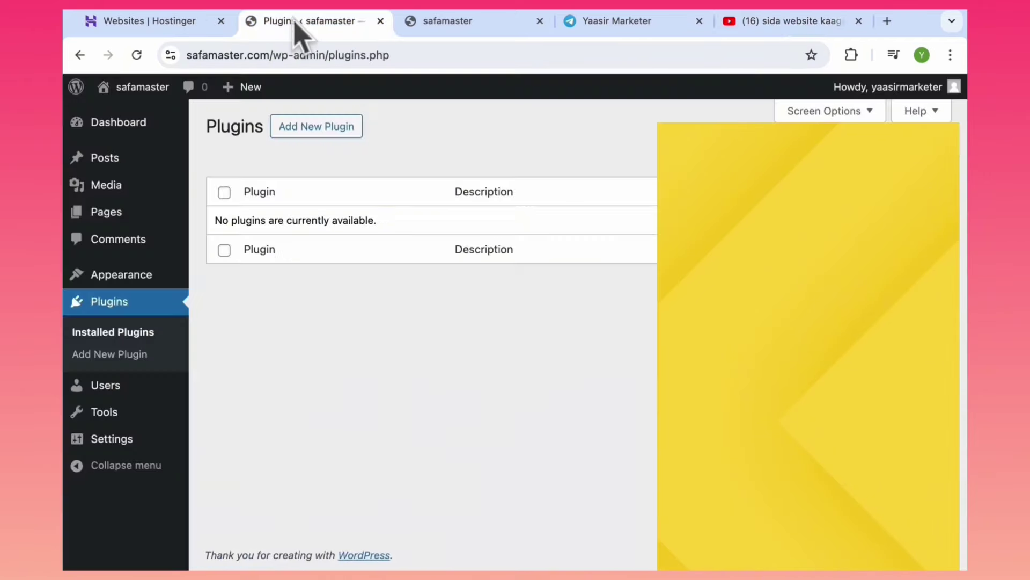
Go to Appearance > Themes to view the three installed themes.
{"action": "mouse_move", "coordinate": [141, 284]}
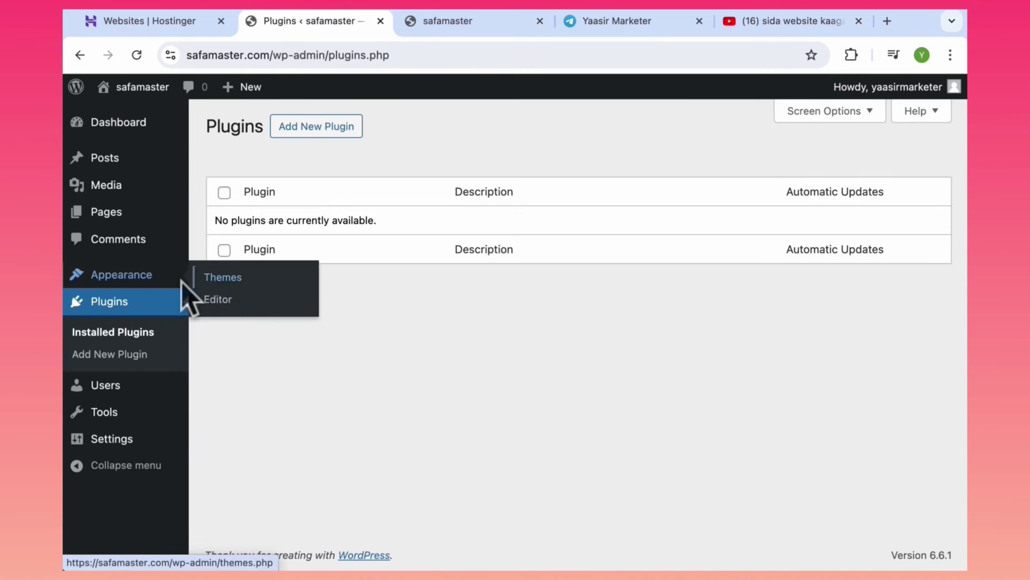
{"action": "left_click", "coordinate": [141, 280]}
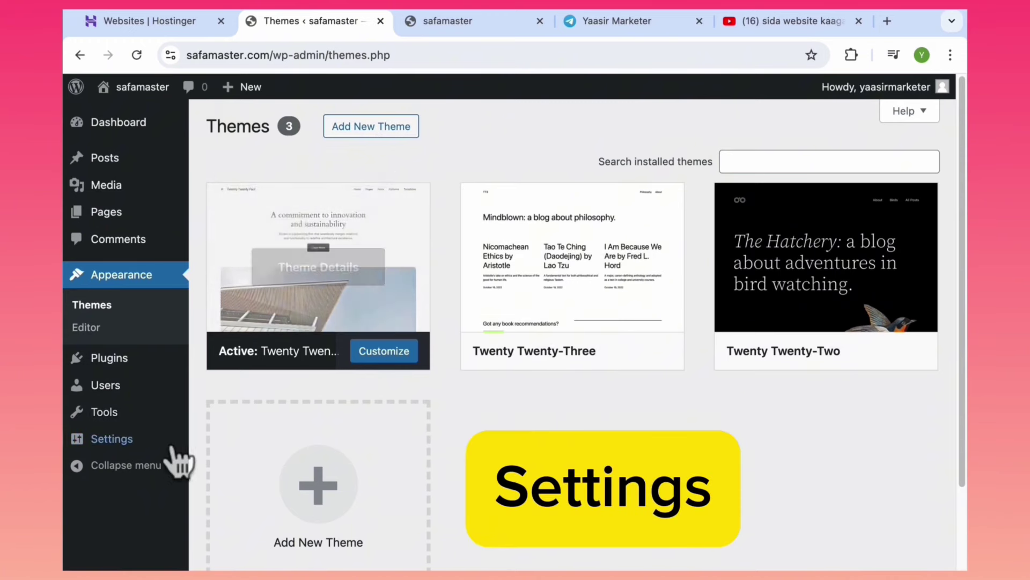
{"action": "mouse_move", "coordinate": [134, 449]}
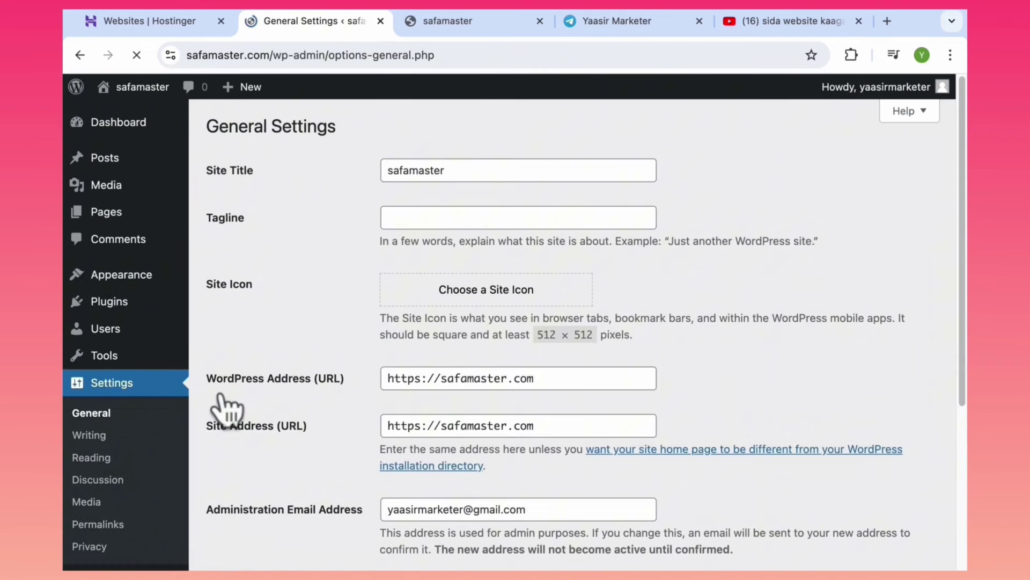
Confirm the site title is safamaster and save the General settings.
{"action": "left_click", "coordinate": [458, 164]}
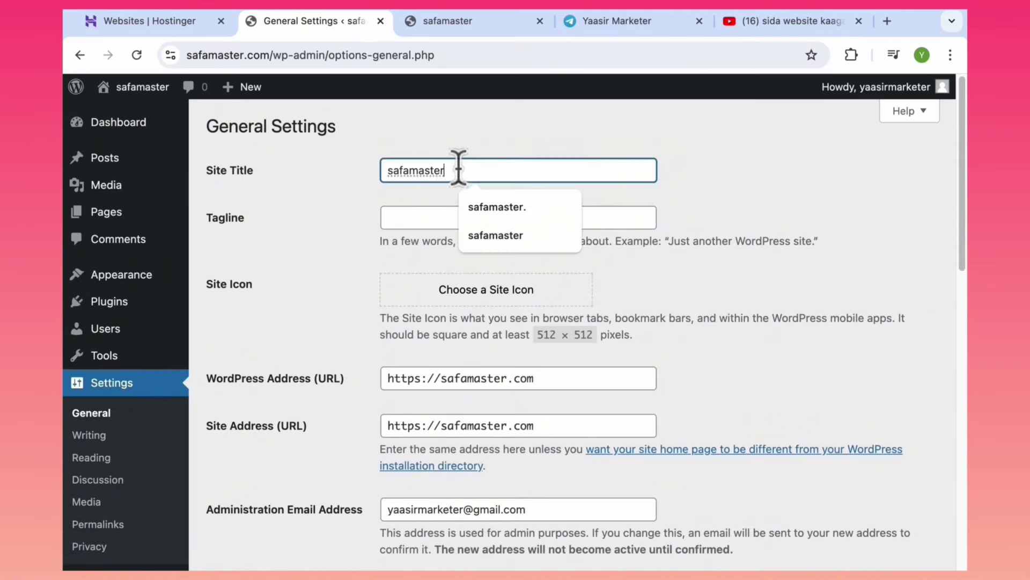
{"action": "left_click_drag", "start_coordinate": [458, 164], "coordinate": [363, 177]}
{"action": "left_click", "coordinate": [471, 154]}
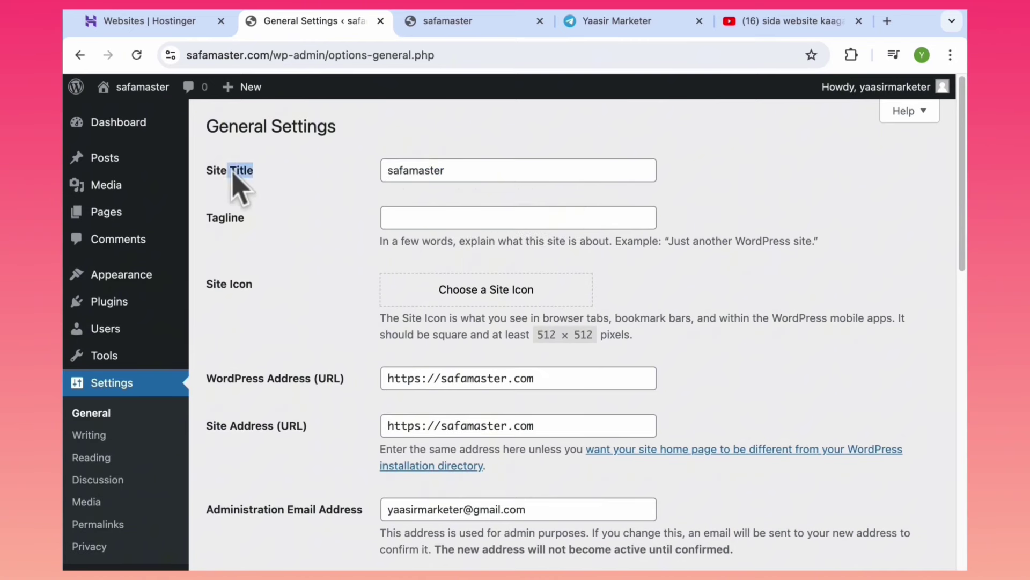
{"action": "left_click", "coordinate": [452, 164]}
{"action": "left_click_drag", "start_coordinate": [436, 168], "coordinate": [396, 144]}
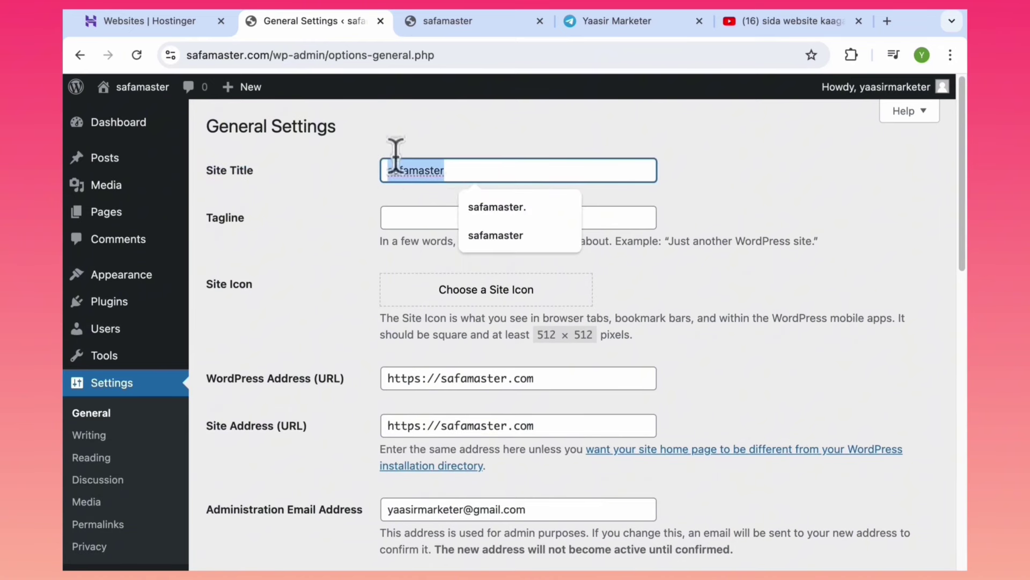
{"action": "left_click", "coordinate": [448, 141]}
{"action": "scroll", "coordinate": [573, 336], "scroll_direction": "down", "scroll_amount": 6}
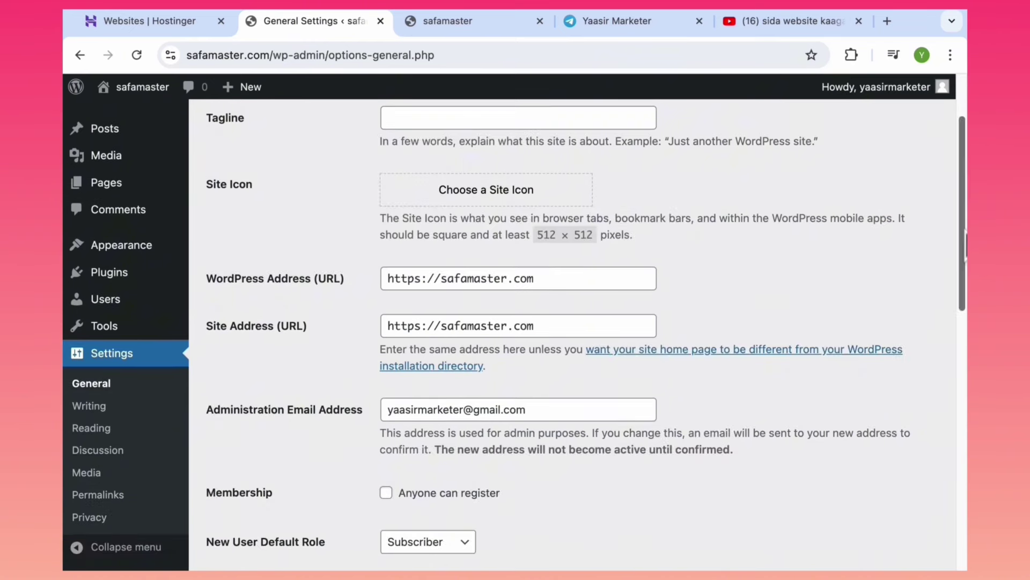
{"action": "scroll", "coordinate": [432, 375], "scroll_direction": "down", "scroll_amount": 6}
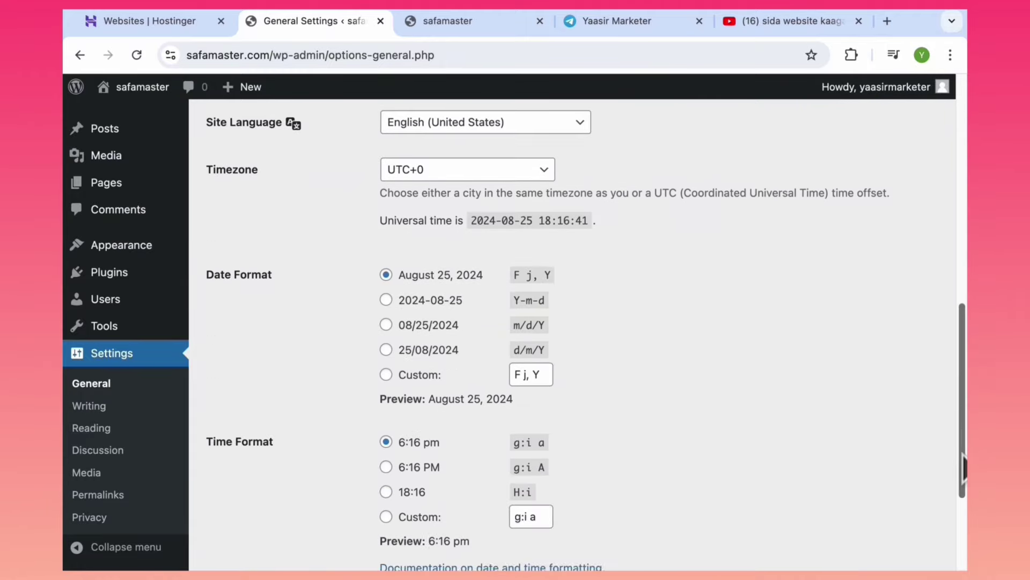
{"action": "left_click", "coordinate": [248, 488]}
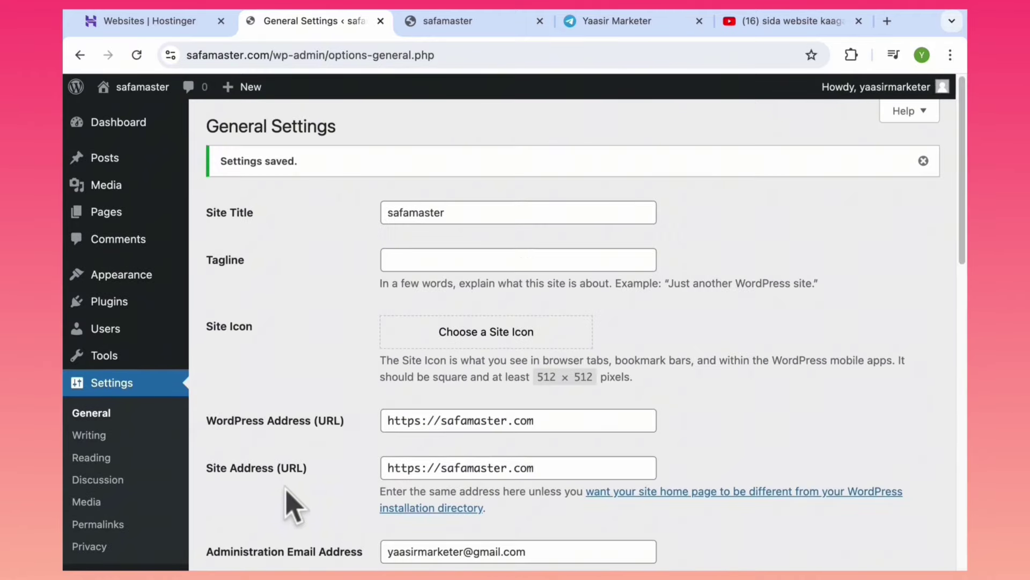
Scroll down through the settings page after saving.
{"action": "scroll", "coordinate": [963, 245], "scroll_direction": "down", "scroll_amount": 3}
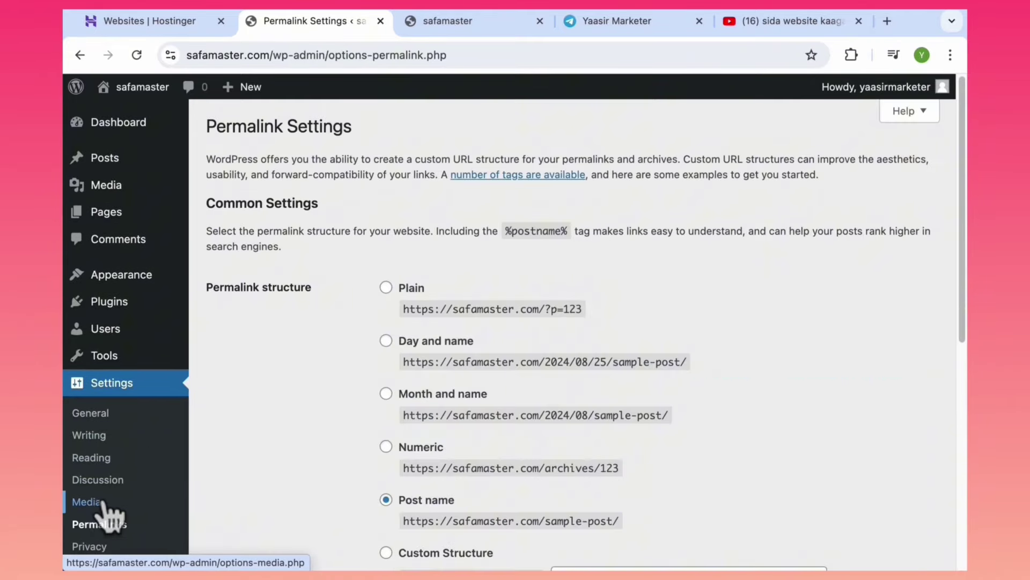
{"action": "scroll", "coordinate": [368, 449], "scroll_direction": "down", "scroll_amount": 3}
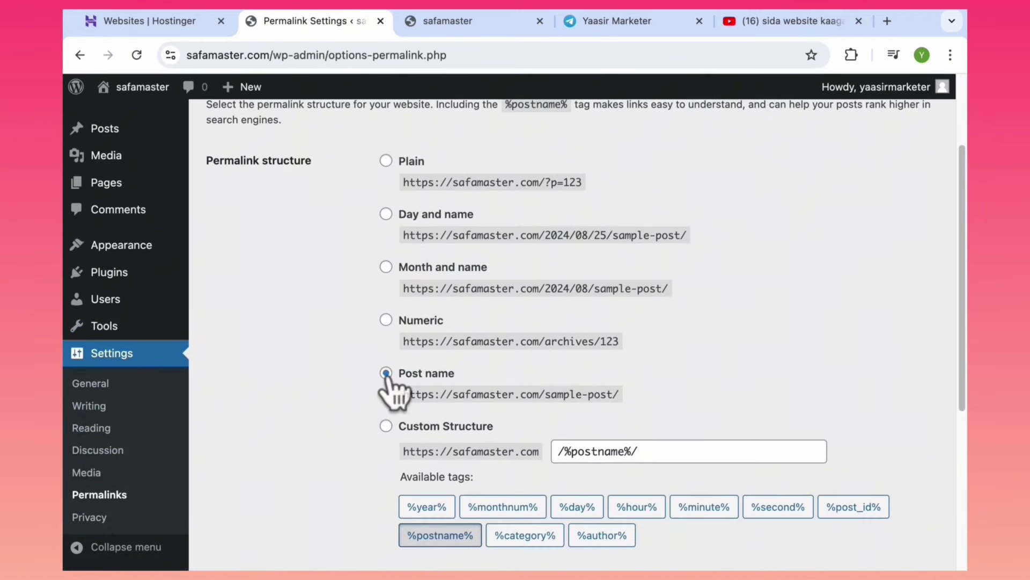
{"action": "left_click_drag", "start_coordinate": [961, 357], "coordinate": [964, 523]}
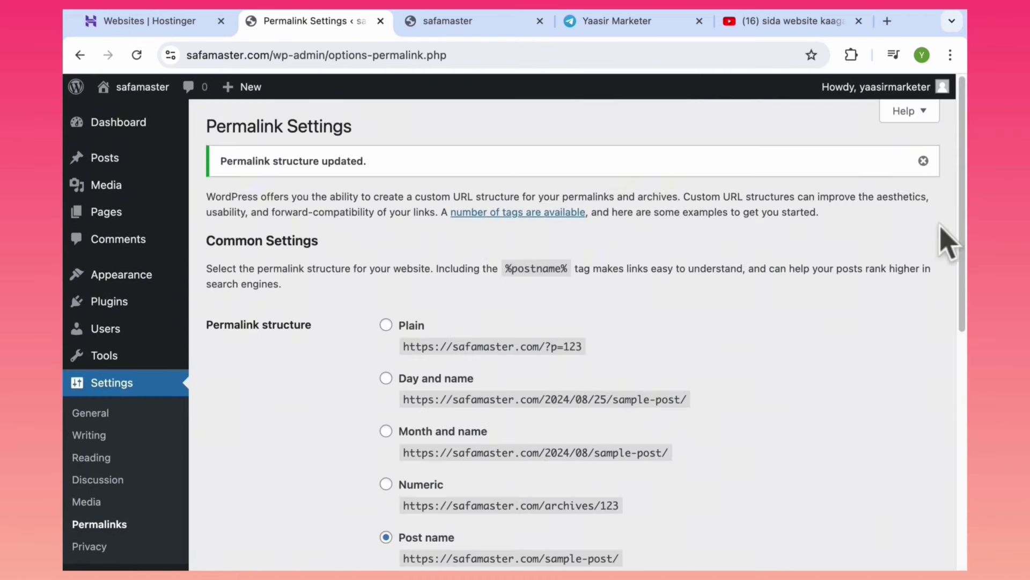
{"action": "mouse_move", "coordinate": [163, 274]}
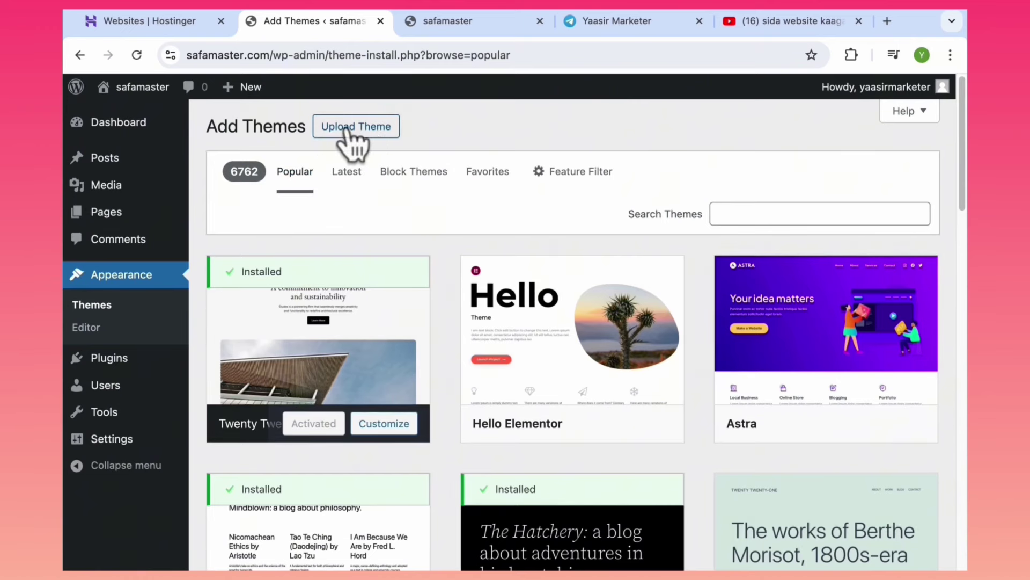
Open the Upload Theme panel, with a brief look at the Telegram course channel.
{"action": "left_click", "coordinate": [345, 130]}
{"action": "key", "text": "ctrl+4"}
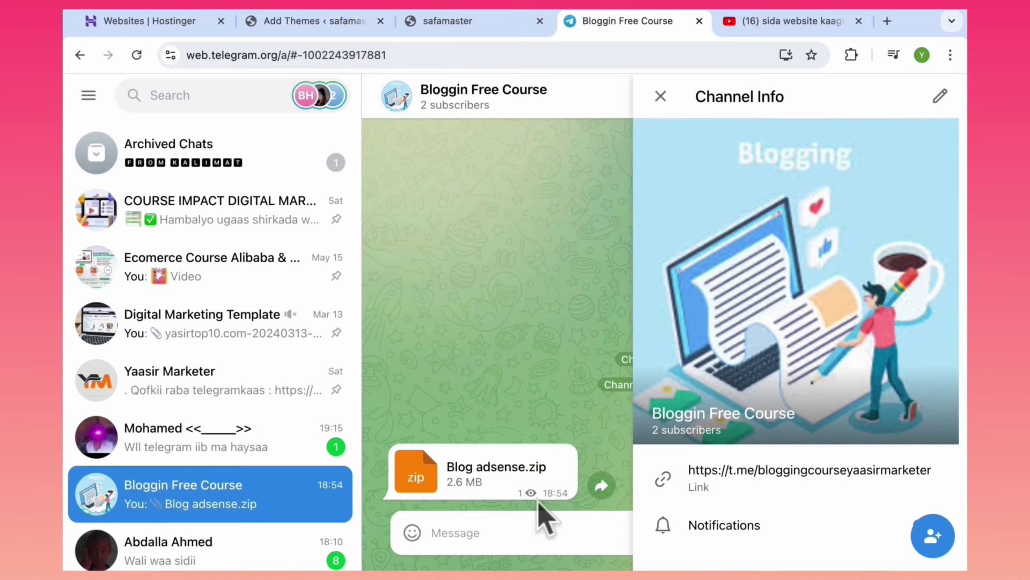
{"action": "left_click", "coordinate": [661, 96]}
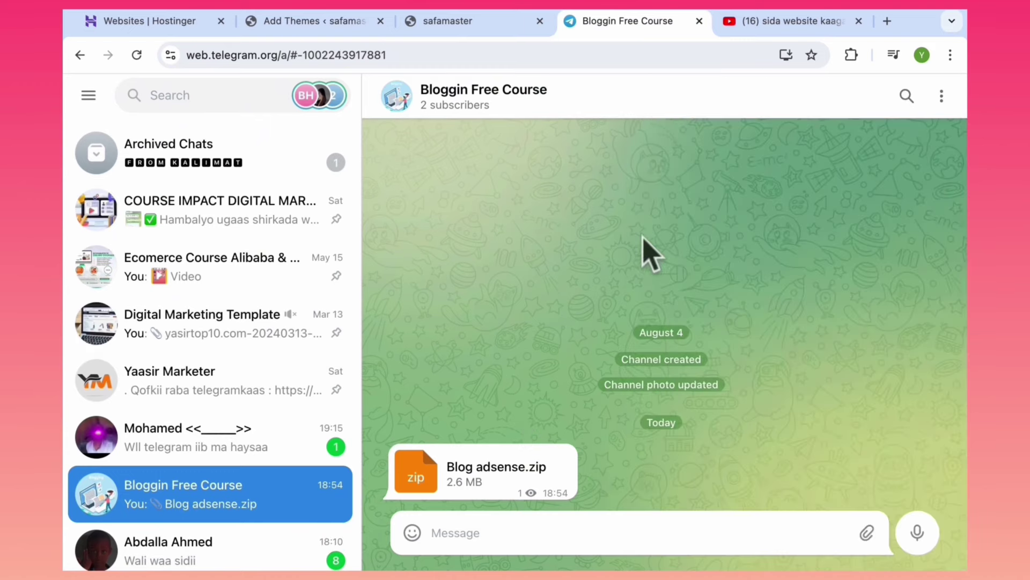
{"action": "key", "text": "ctrl+2"}
Select Blog adsense.zip as the theme file to upload.
{"action": "left_click", "coordinate": [457, 270]}
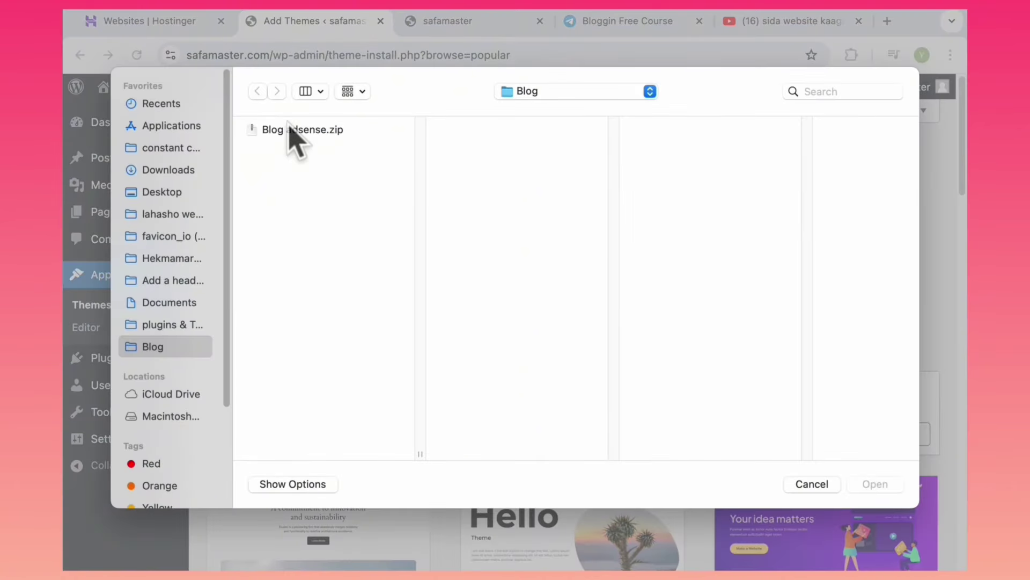
{"action": "left_click", "coordinate": [292, 131]}
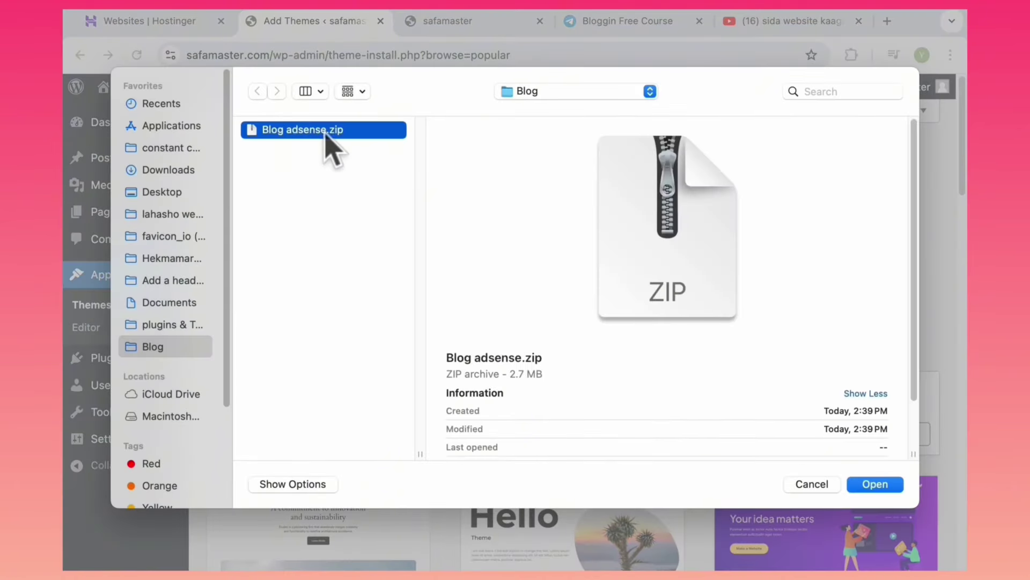
{"action": "left_click", "coordinate": [880, 484]}
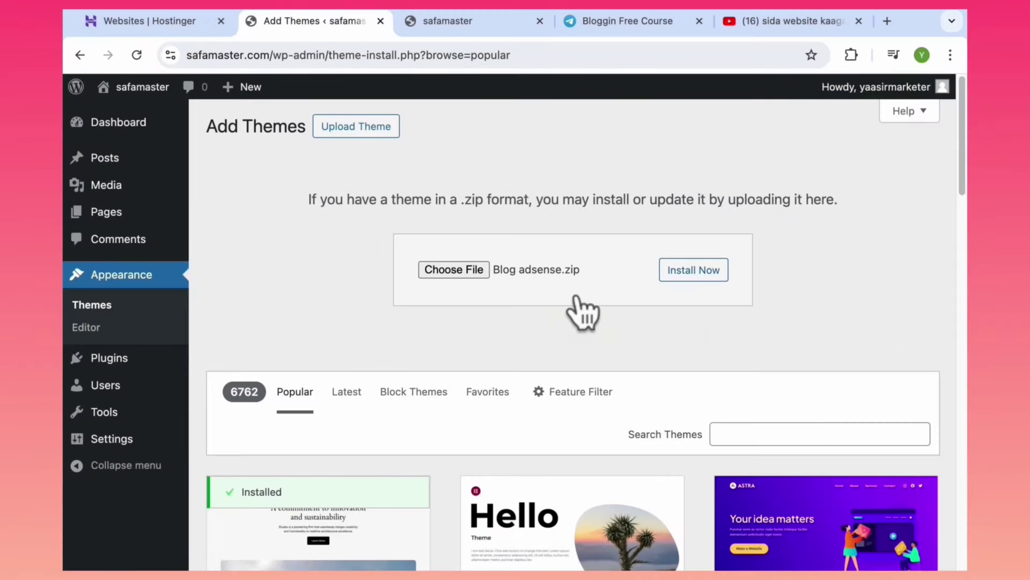
{"action": "left_click", "coordinate": [480, 269]}
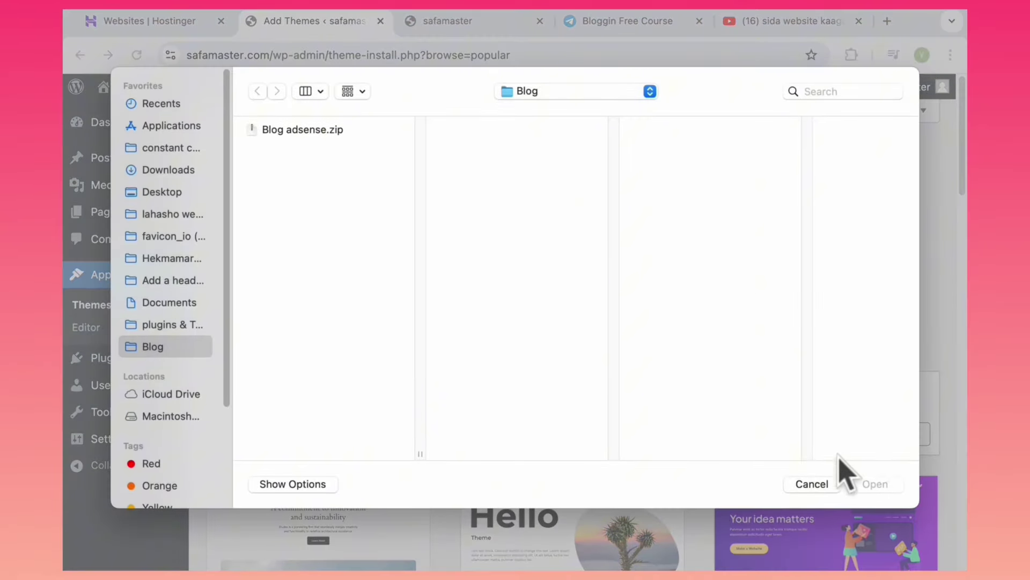
{"action": "left_click", "coordinate": [812, 484]}
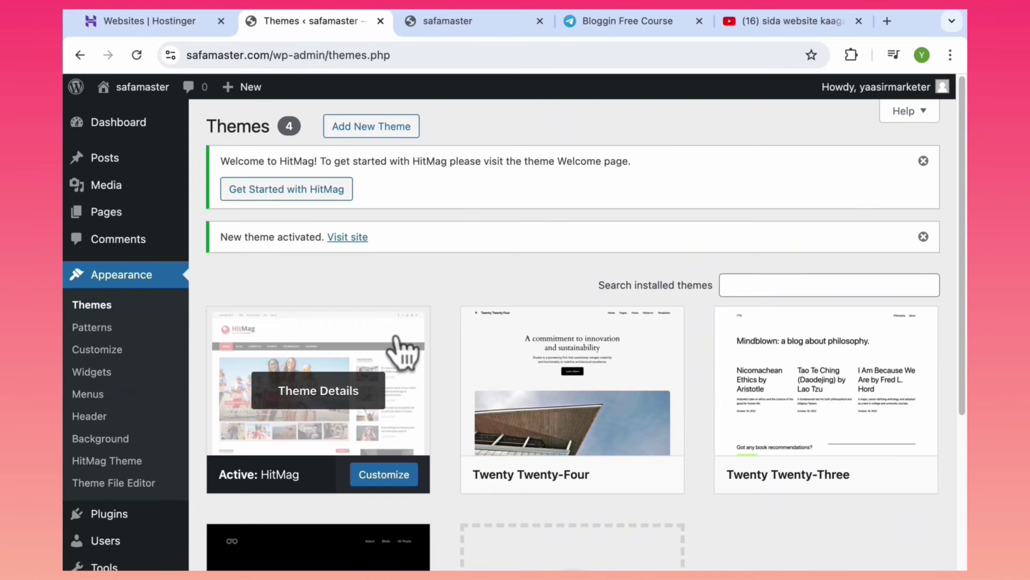
Load ajobn.com in a new tab and open the Winklevoss twins article.
{"action": "left_click", "coordinate": [887, 21]}
{"action": "type", "text": "ajo"}
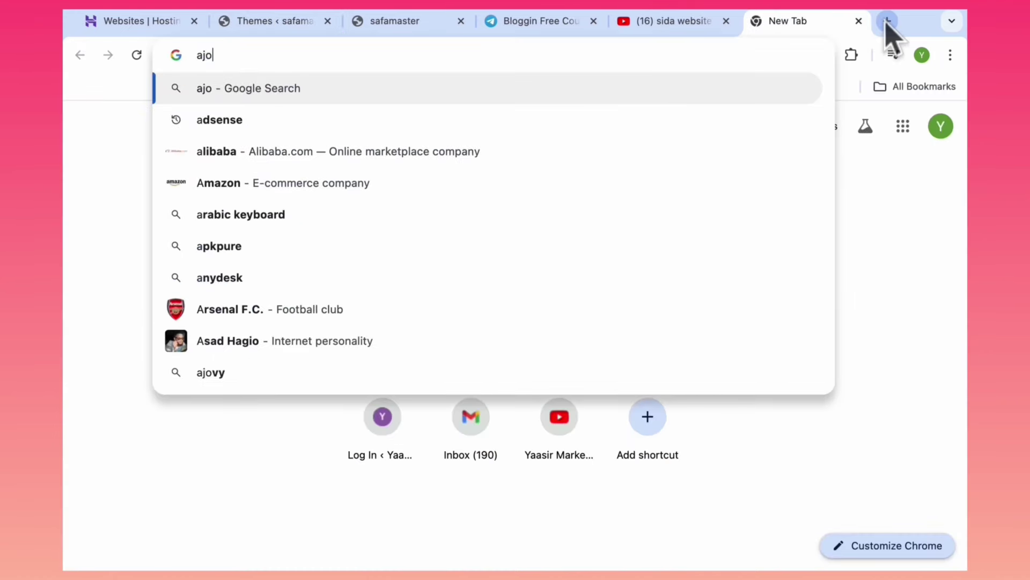
{"action": "type", "text": "bn.com"}
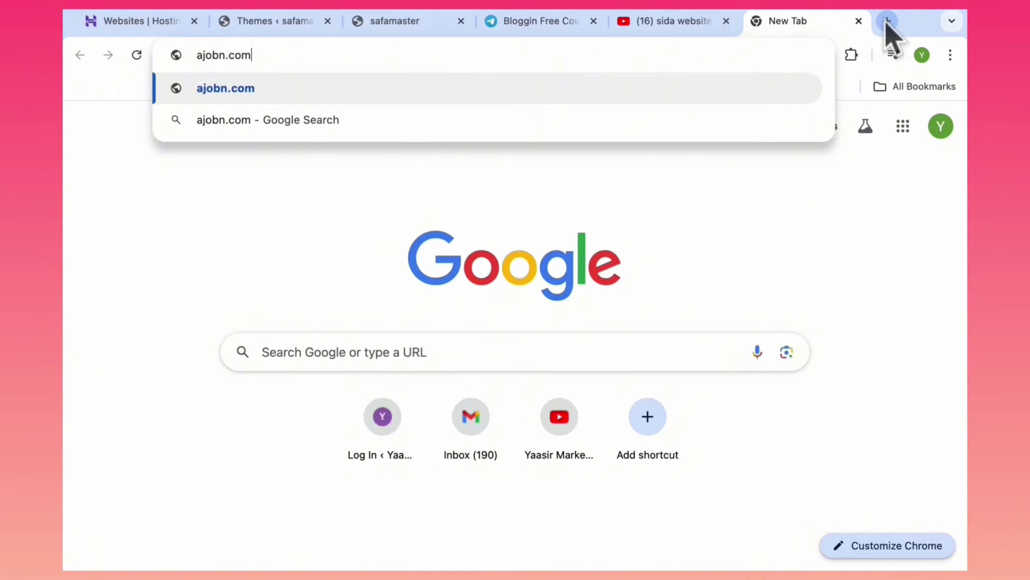
{"action": "key", "text": "Return"}
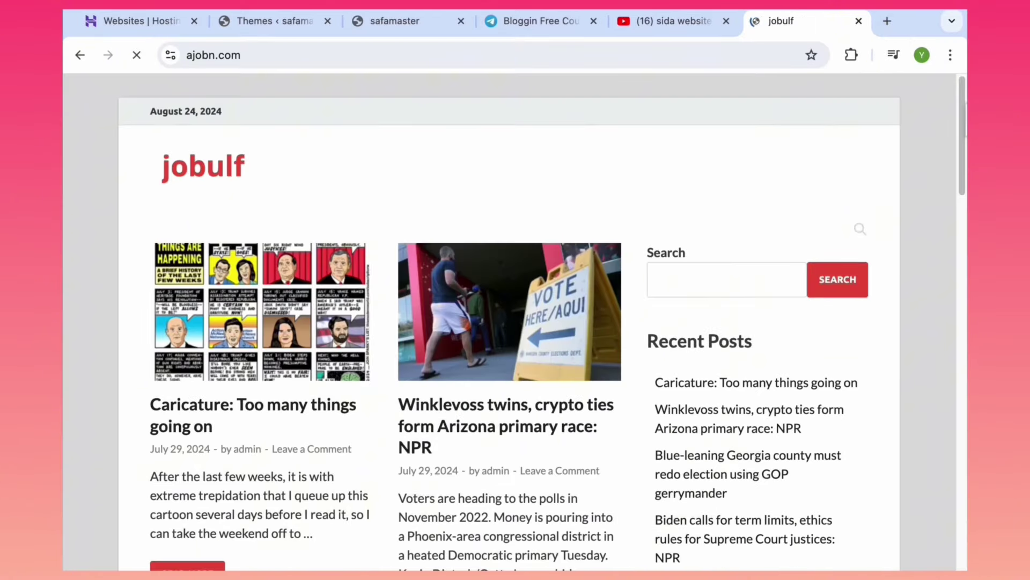
{"action": "left_click_drag", "start_coordinate": [962, 118], "coordinate": [909, 168]}
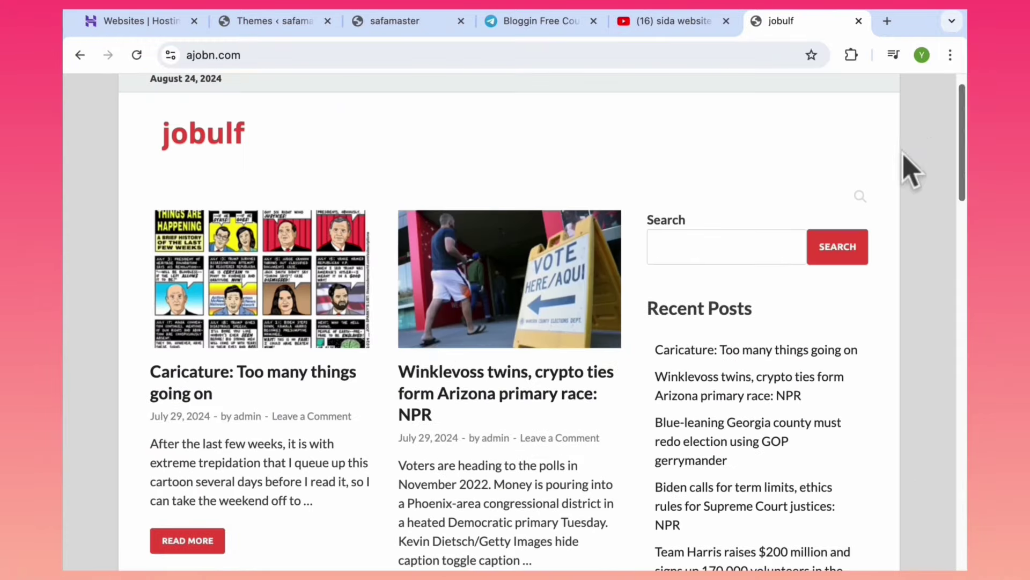
{"action": "left_click", "coordinate": [431, 346]}
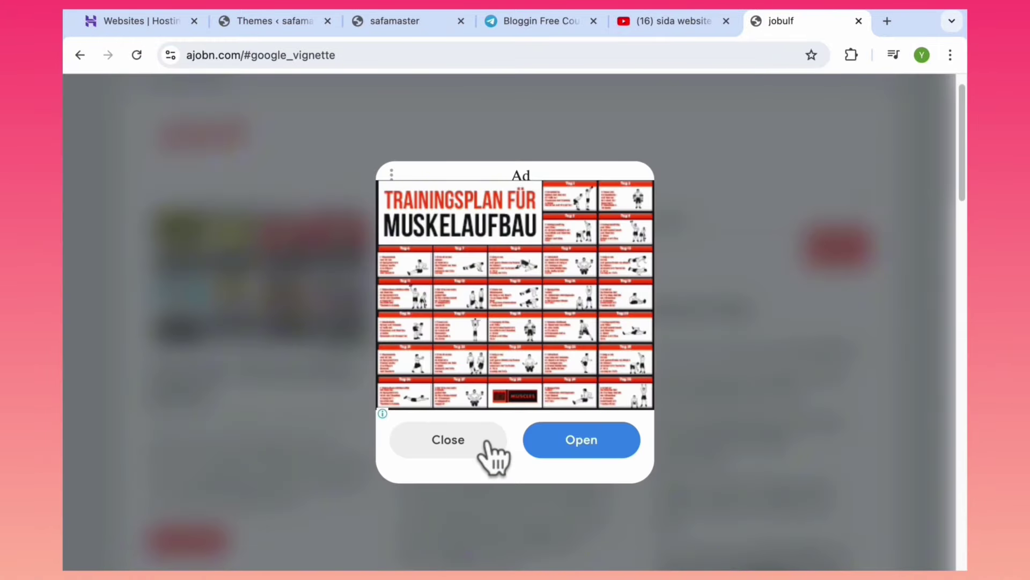
{"action": "left_click", "coordinate": [462, 448]}
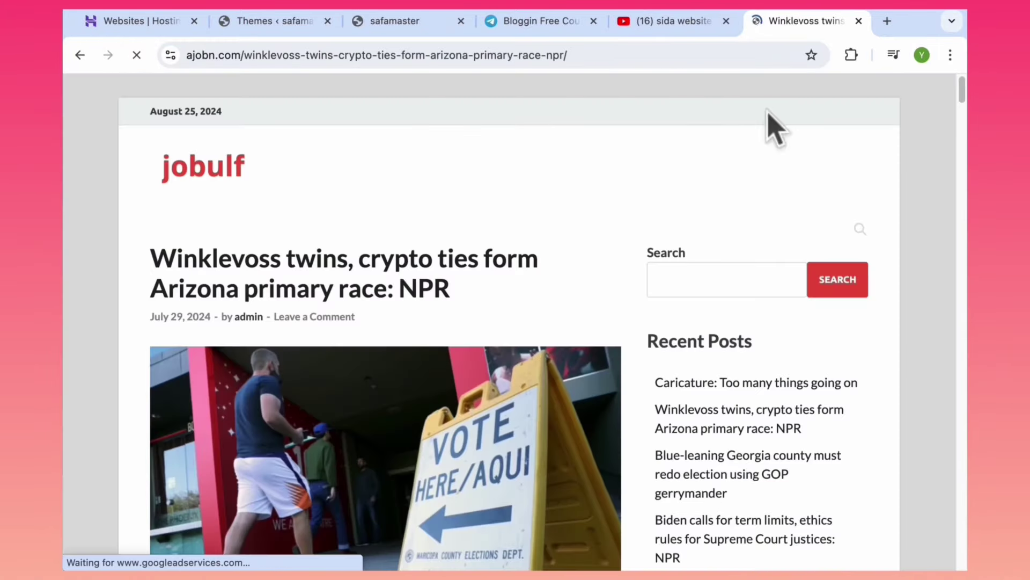
{"action": "left_click_drag", "start_coordinate": [963, 94], "coordinate": [945, 47]}
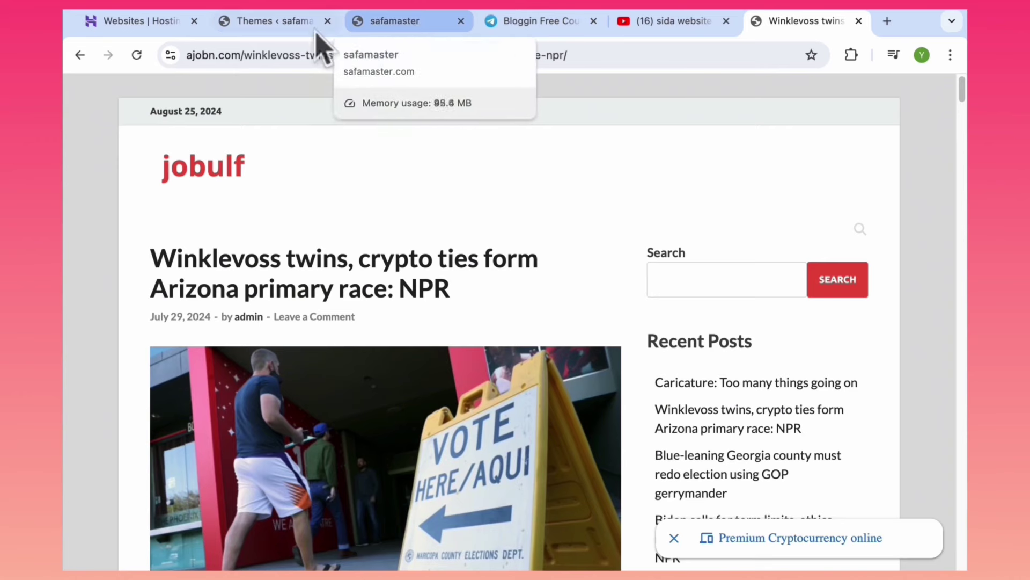
Check the themes page, the YouTube video and the creator's Telegram channel info.
{"action": "left_click", "coordinate": [264, 24]}
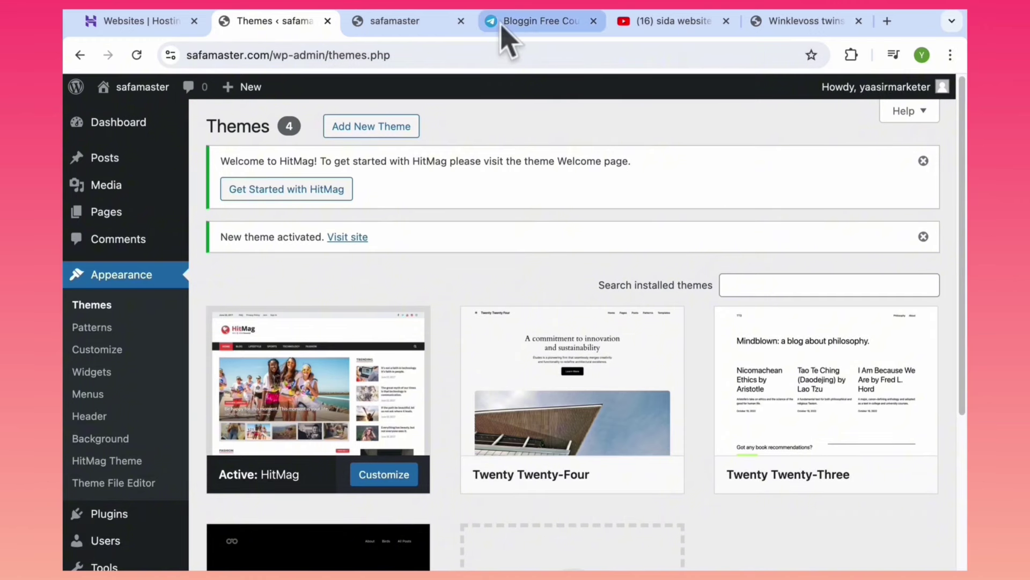
{"action": "key", "text": "ctrl+Tab"}
{"action": "left_click", "coordinate": [667, 24]}
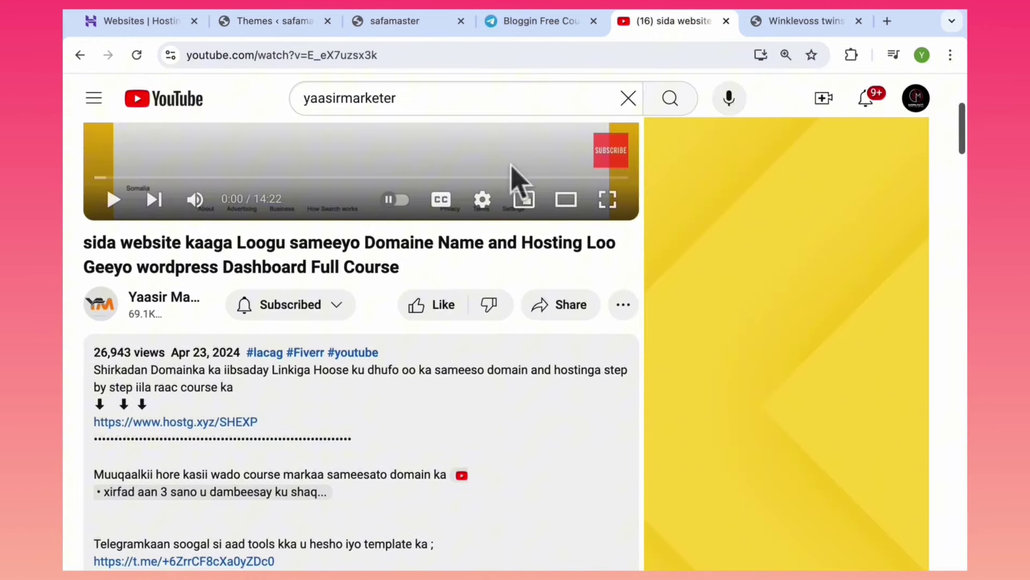
{"action": "left_click", "coordinate": [536, 24]}
{"action": "left_click", "coordinate": [285, 388]}
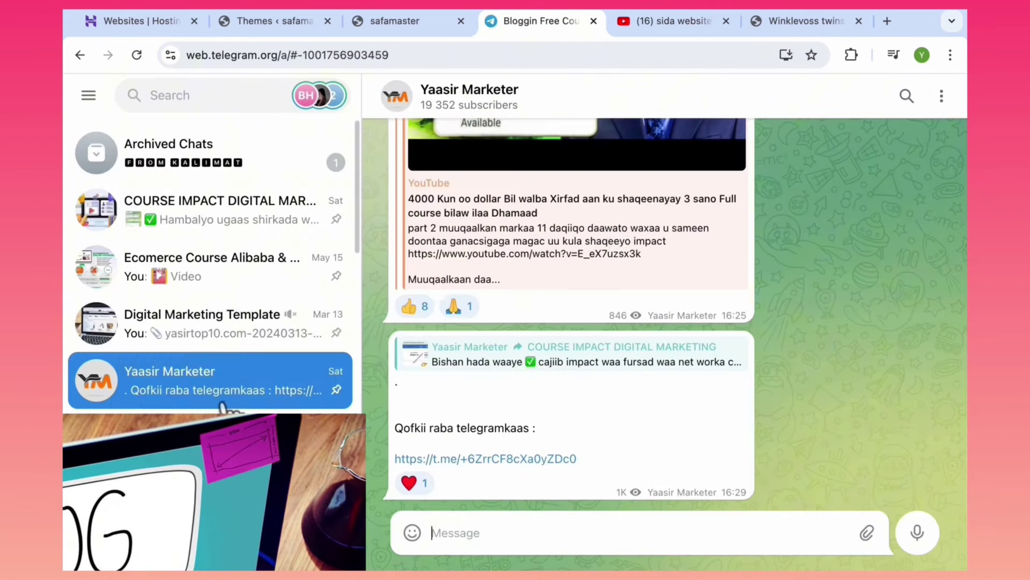
{"action": "left_click", "coordinate": [464, 107]}
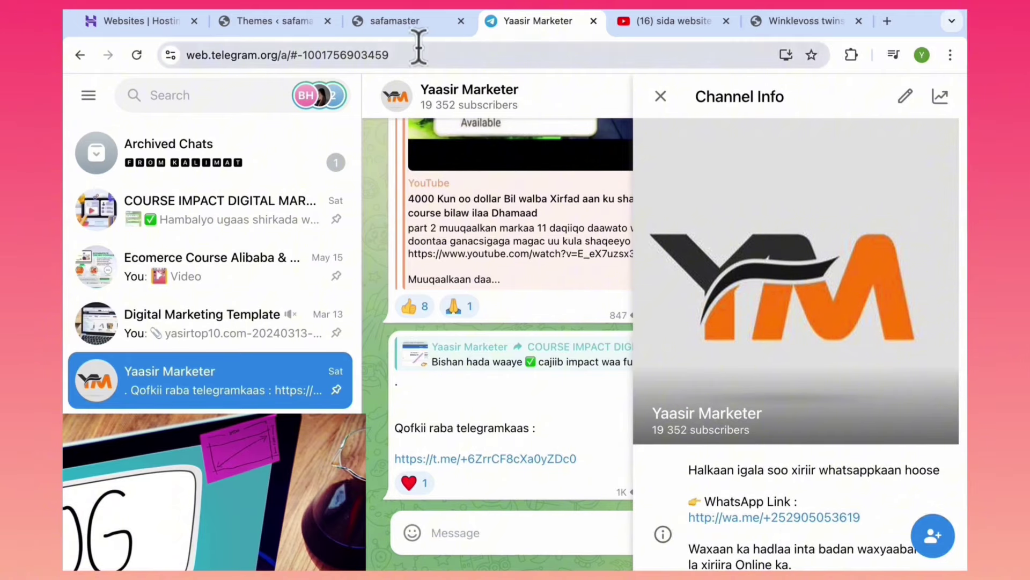
Return to the WordPress themes page and open the live safamaster site.
{"action": "left_click", "coordinate": [270, 23]}
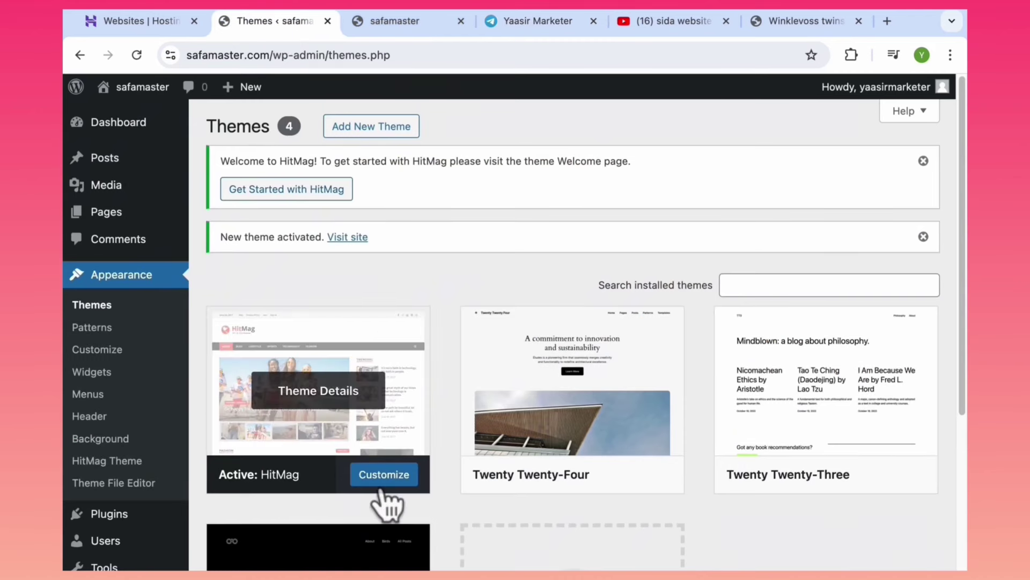
{"action": "mouse_move", "coordinate": [125, 99]}
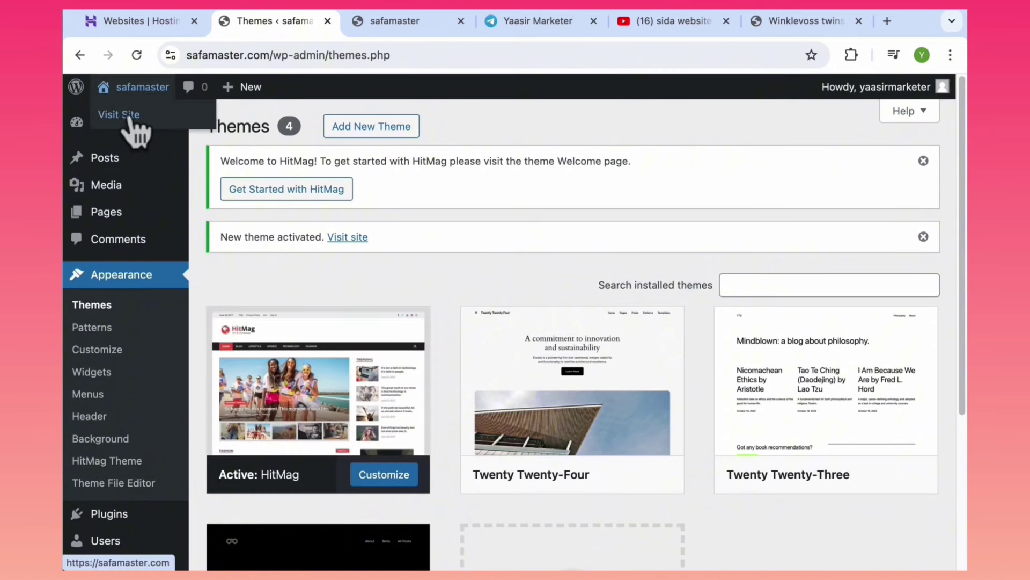
{"action": "left_click", "coordinate": [121, 119], "text": "super"}
Scroll the live safamaster.com homepage in its HitMag layout, then open the admin Dashboard.
{"action": "left_click", "coordinate": [346, 22]}
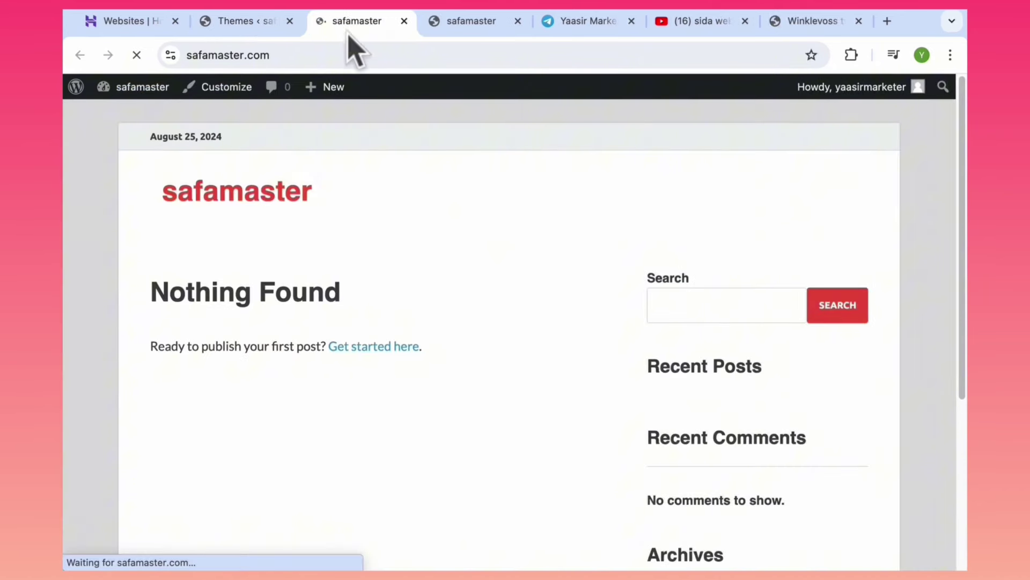
{"action": "left_click_drag", "start_coordinate": [961, 231], "coordinate": [942, 101]}
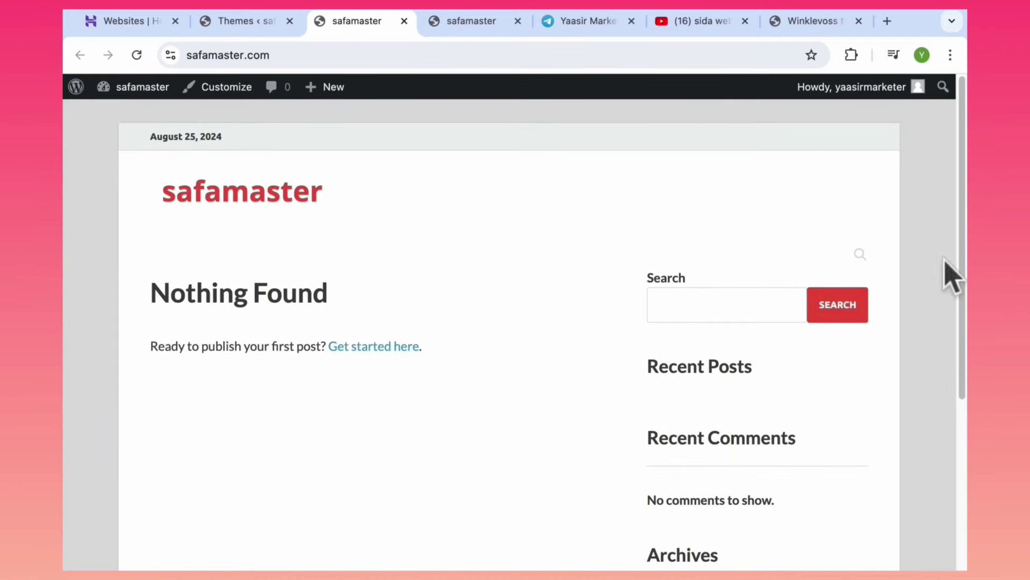
{"action": "left_click_drag", "start_coordinate": [961, 255], "coordinate": [908, 391]}
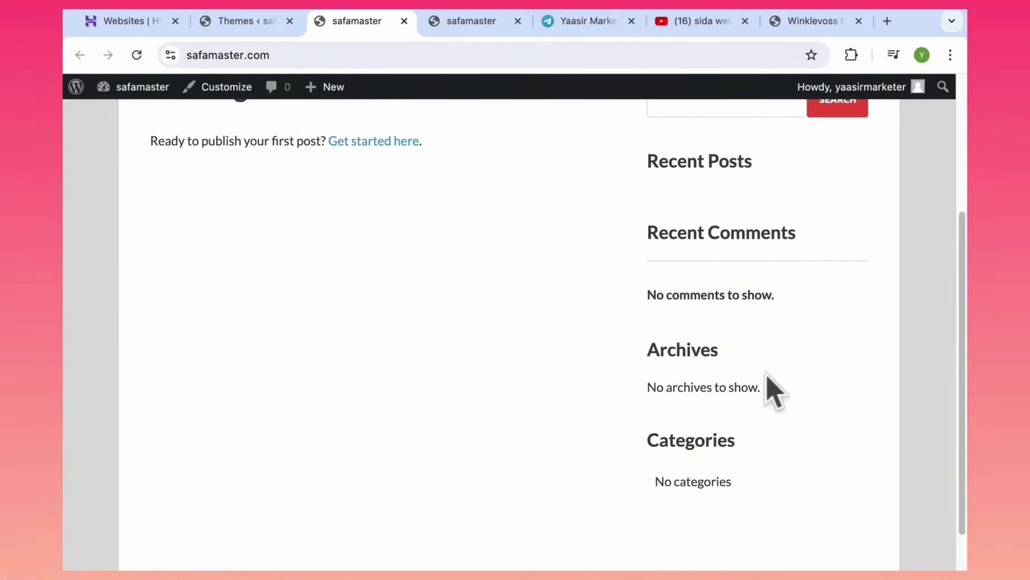
{"action": "left_click_drag", "start_coordinate": [963, 301], "coordinate": [964, 167]}
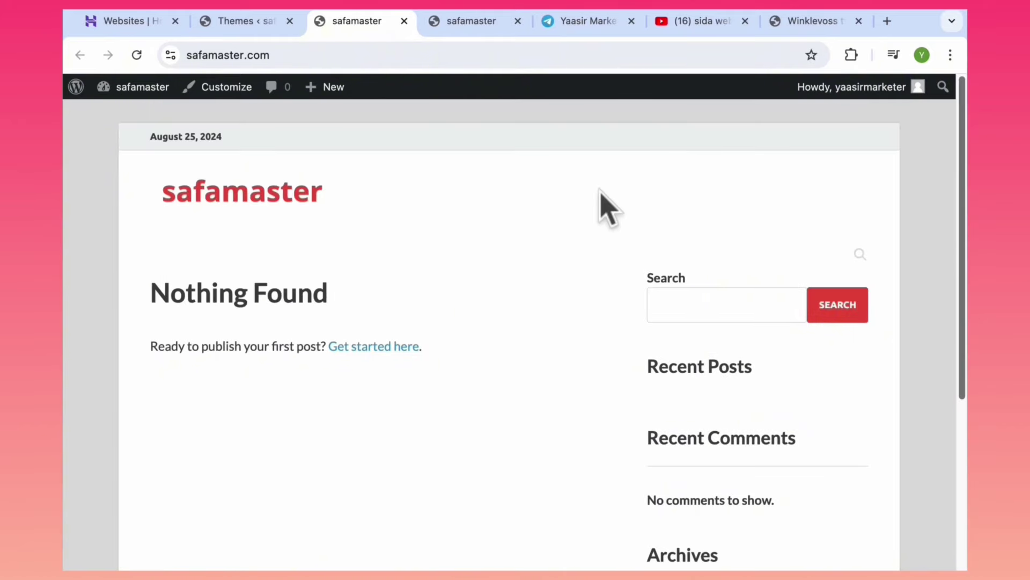
{"action": "mouse_move", "coordinate": [139, 92]}
{"action": "left_click", "coordinate": [137, 115]}
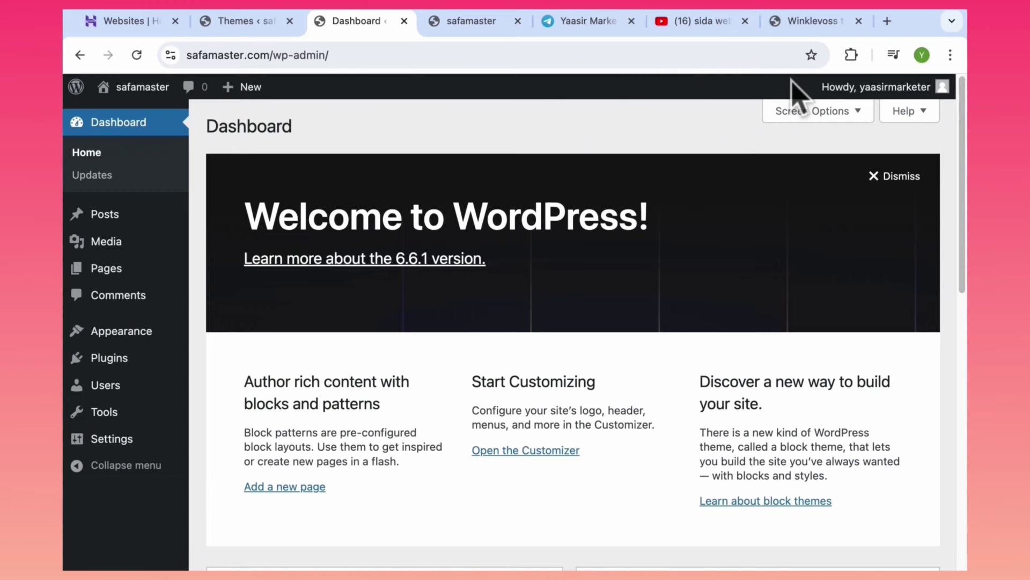
{"action": "left_click", "coordinate": [802, 22]}
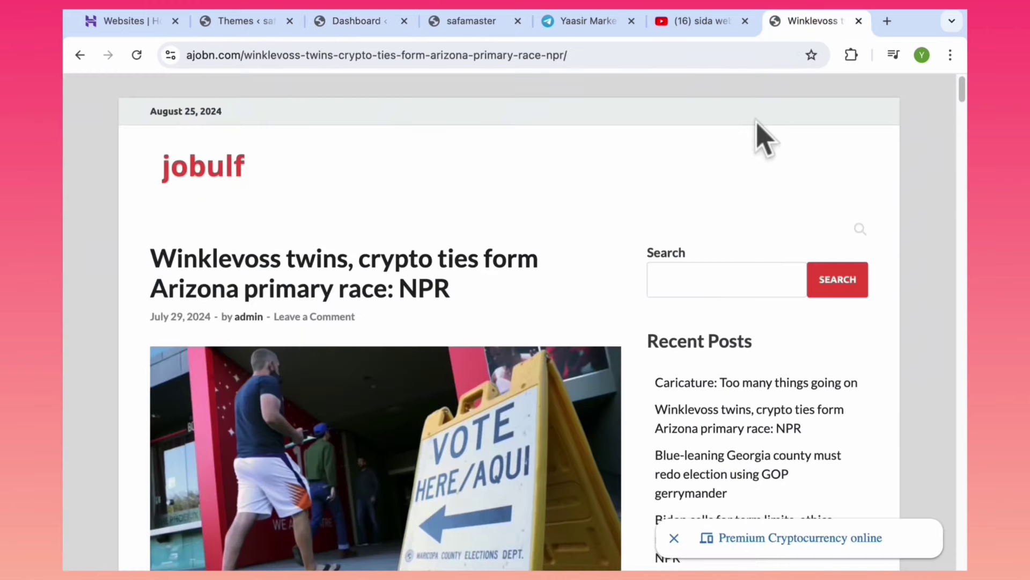
{"action": "left_click", "coordinate": [197, 168]}
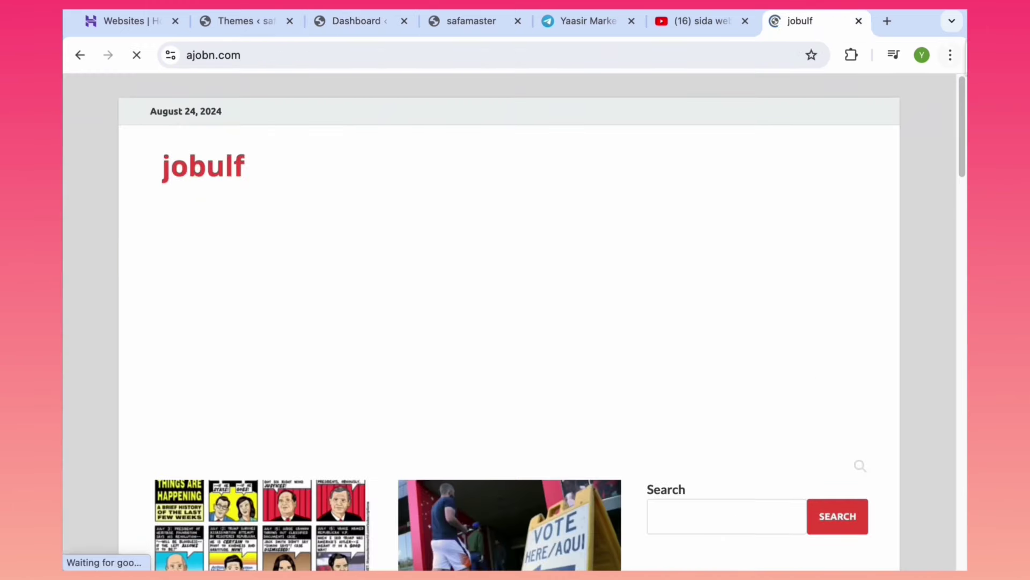
{"action": "scroll", "coordinate": [510, 322], "scroll_direction": "down", "scroll_amount": 20}
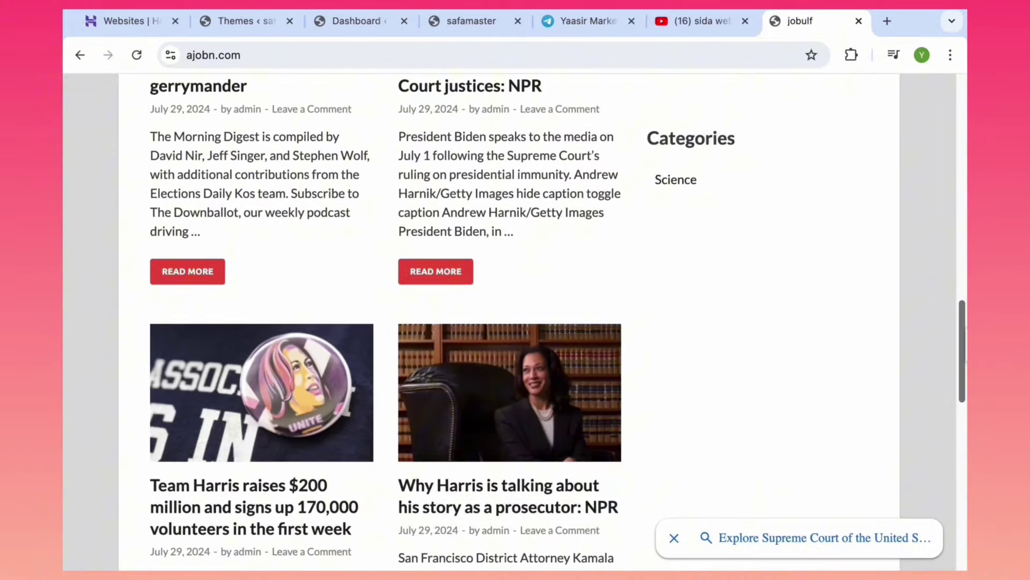
{"action": "scroll", "coordinate": [510, 322], "scroll_direction": "up", "scroll_amount": 20}
{"action": "scroll", "coordinate": [483, 218], "scroll_direction": "up", "scroll_amount": 1}
{"action": "right_click", "coordinate": [396, 141]}
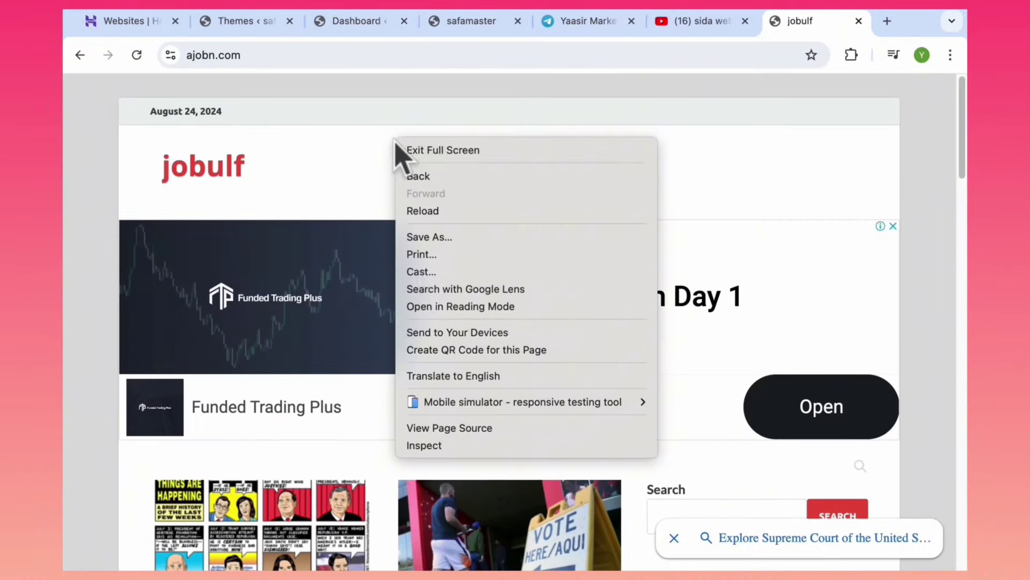
{"action": "left_click", "coordinate": [447, 450]}
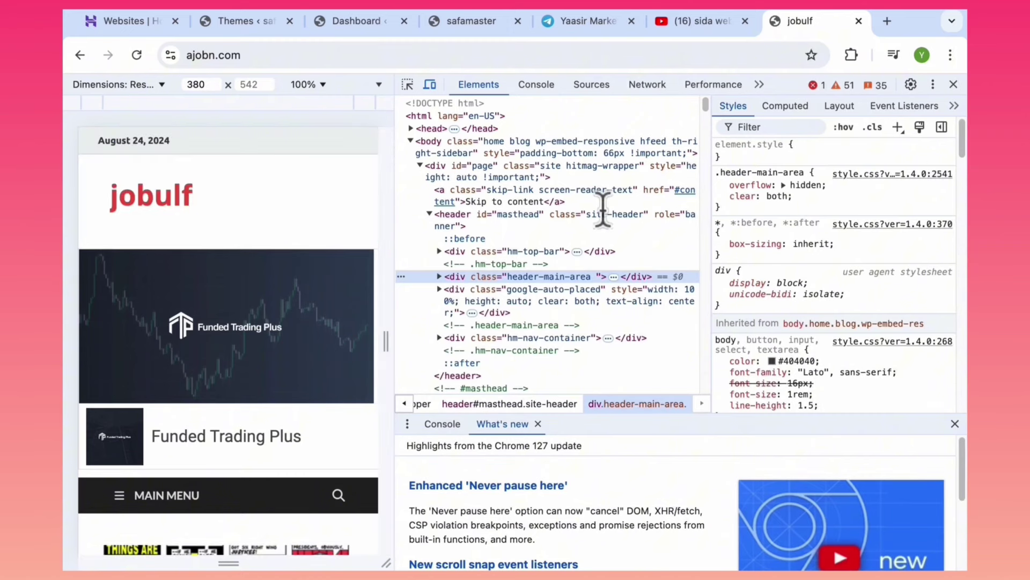
{"action": "scroll", "coordinate": [338, 216], "scroll_direction": "down", "scroll_amount": 7}
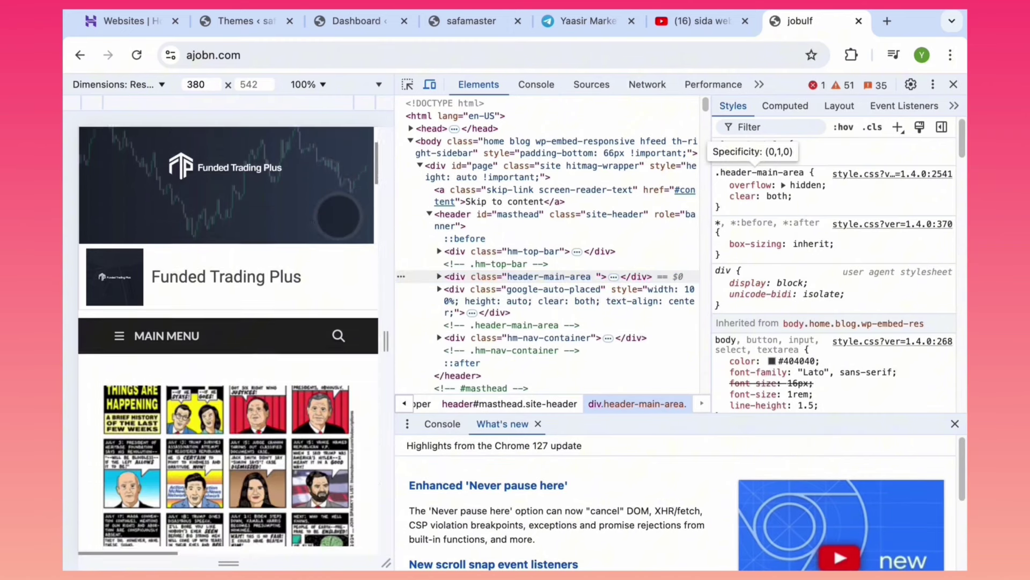
{"action": "scroll", "coordinate": [338, 216], "scroll_direction": "down", "scroll_amount": 14}
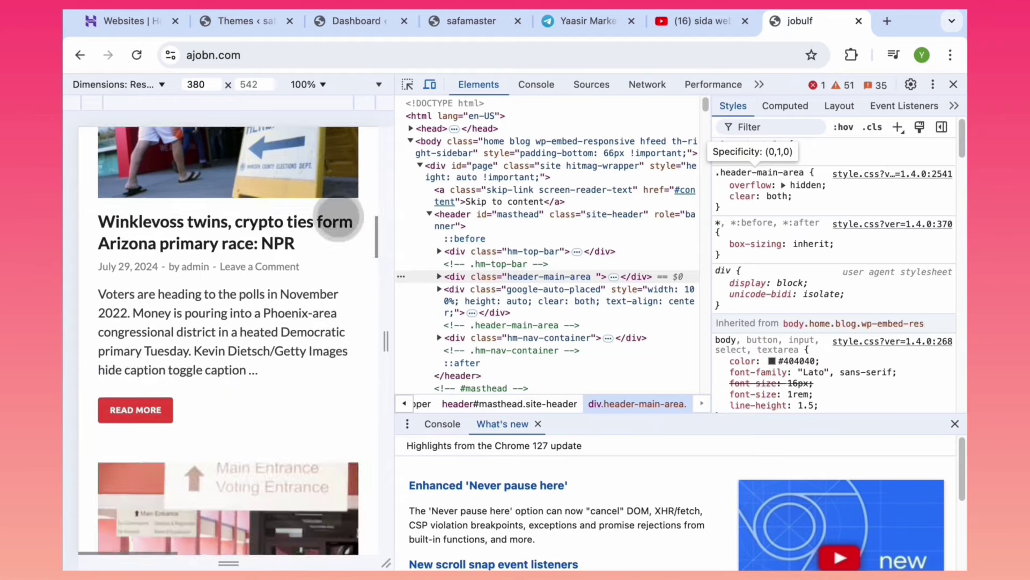
{"action": "left_click", "coordinate": [954, 84]}
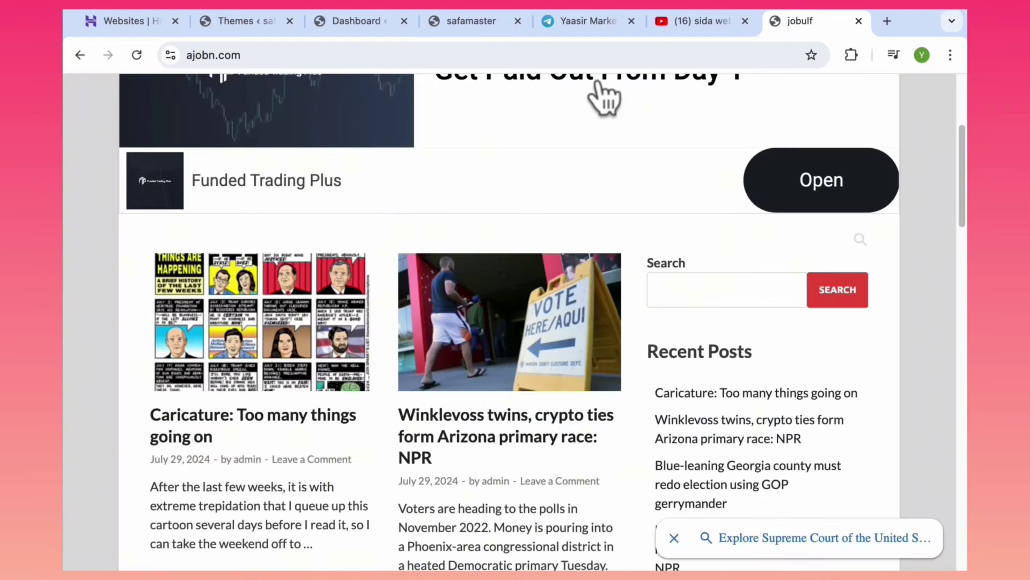
{"action": "left_click", "coordinate": [353, 22]}
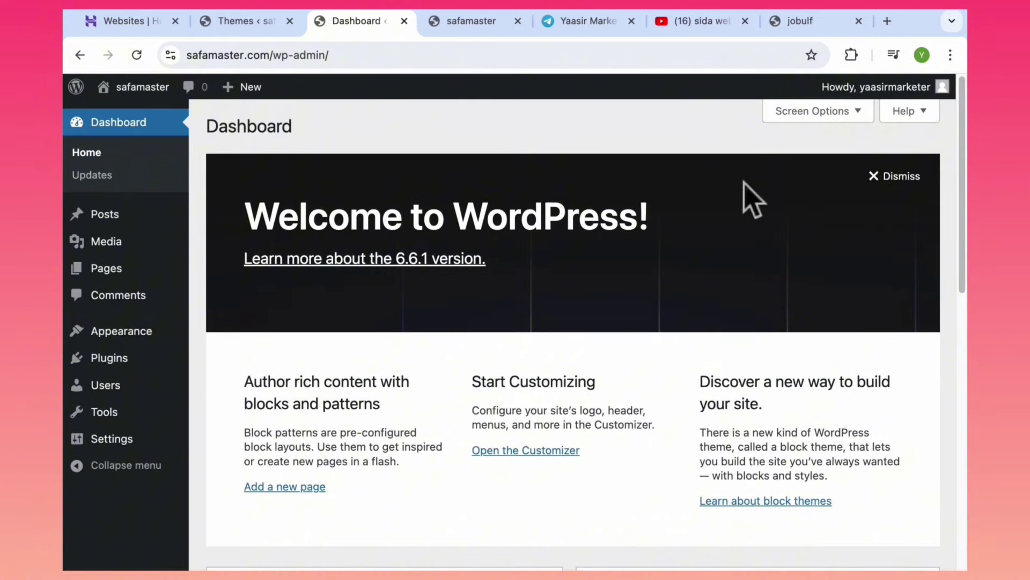
Exit Canva's full-screen course outline and switch back to the safamaster.com tab.
{"action": "mouse_move", "coordinate": [965, 161]}
{"action": "left_mouse_down"}
{"action": "mouse_move", "coordinate": [943, 352]}
{"action": "mouse_move", "coordinate": [939, 92]}
{"action": "left_mouse_up"}
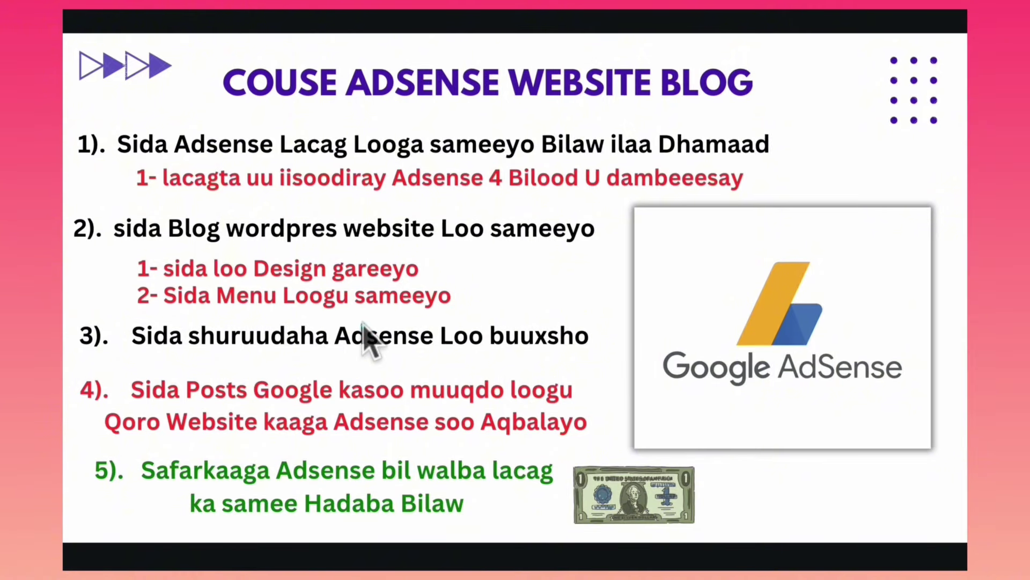
{"action": "key", "text": "Escape"}
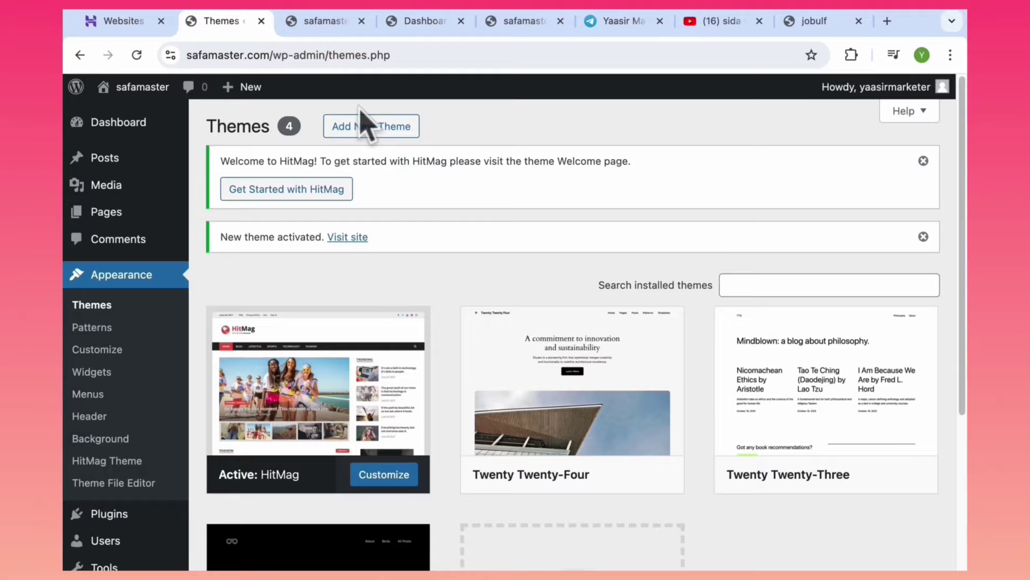
{"action": "left_click", "coordinate": [322, 21]}
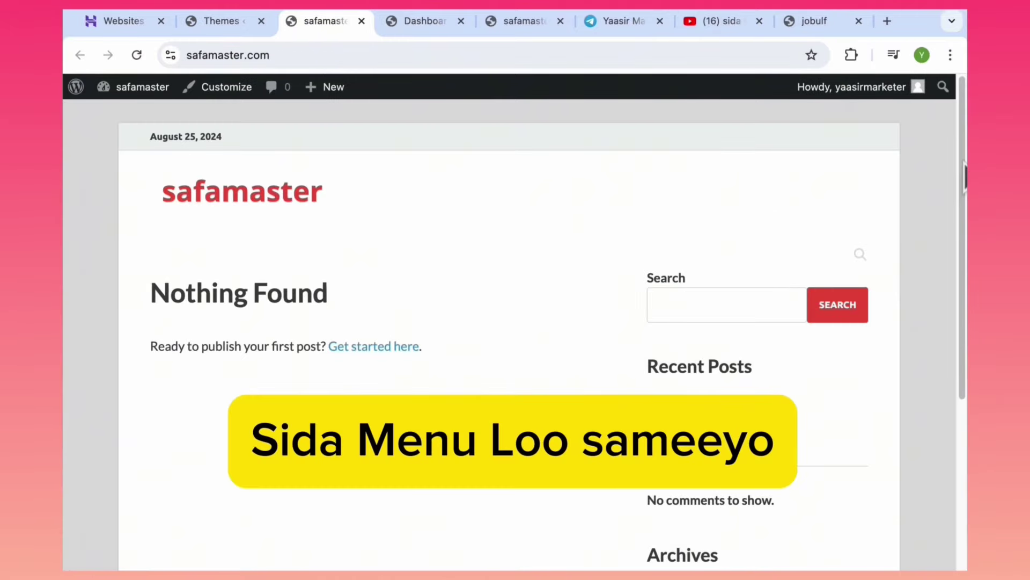
Go to the admin Dashboard, then to Posts > Categories showing the single Blog category.
{"action": "scroll", "coordinate": [959, 288], "scroll_direction": "down", "scroll_amount": 4}
{"action": "scroll", "coordinate": [959, 281], "scroll_direction": "up", "scroll_amount": 3}
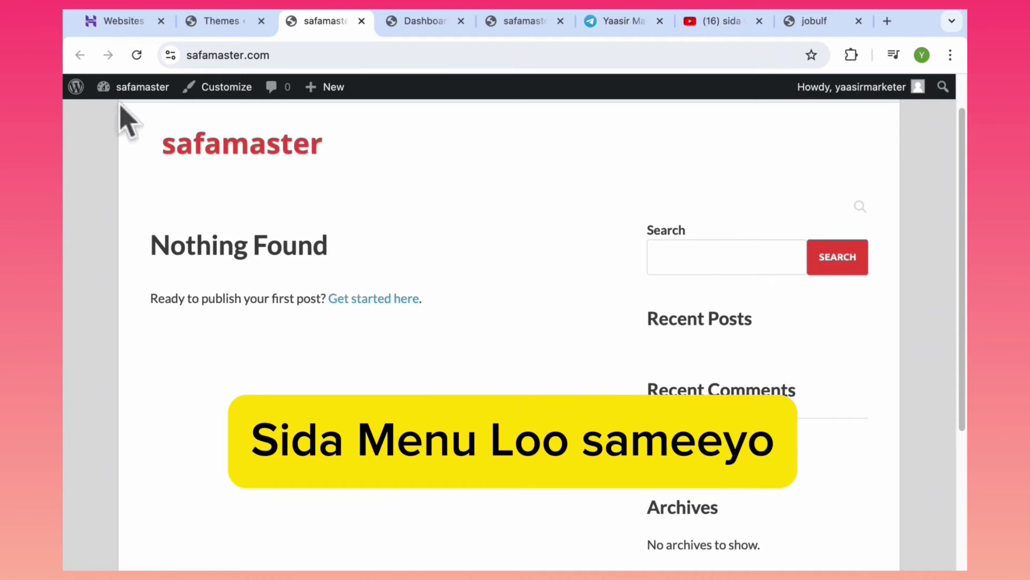
{"action": "mouse_move", "coordinate": [140, 90]}
{"action": "left_click", "coordinate": [143, 116]}
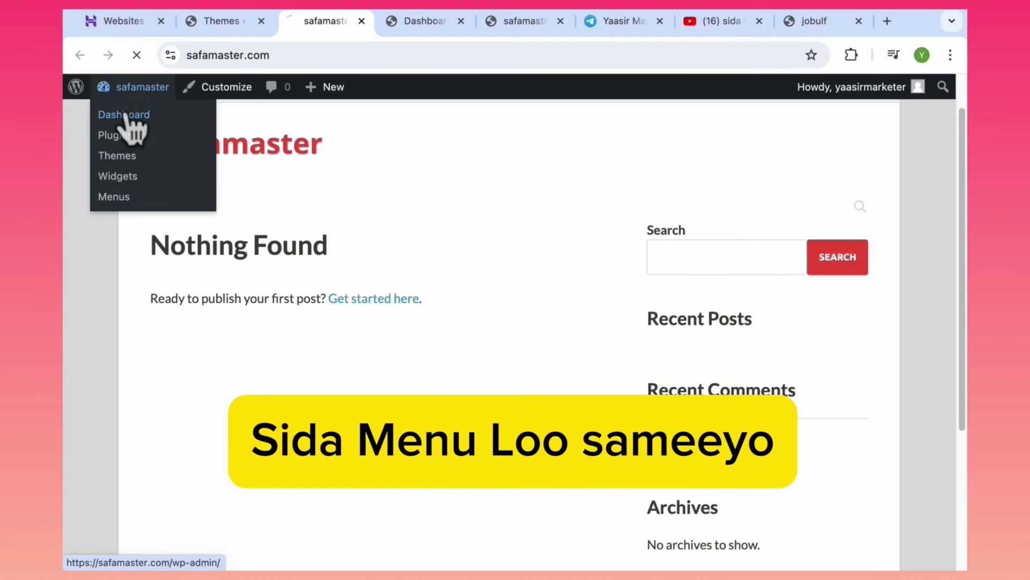
{"action": "mouse_move", "coordinate": [157, 412]}
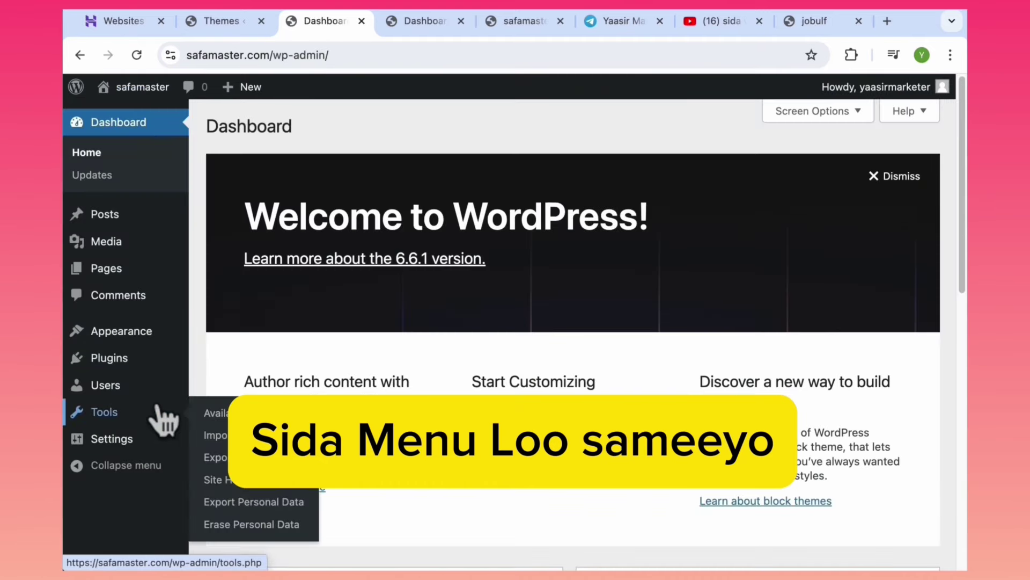
{"action": "mouse_move", "coordinate": [99, 221]}
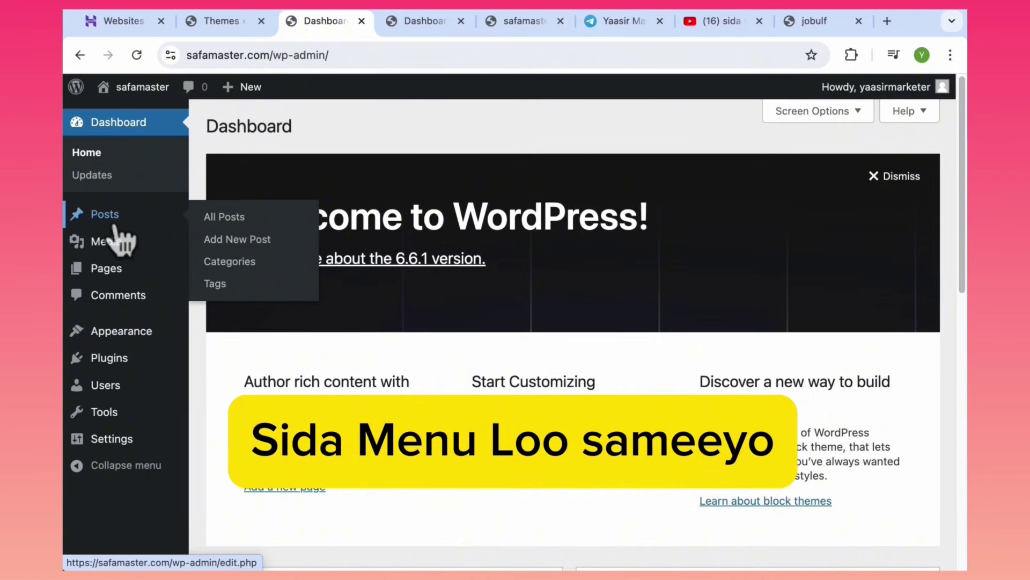
{"action": "left_click", "coordinate": [230, 263]}
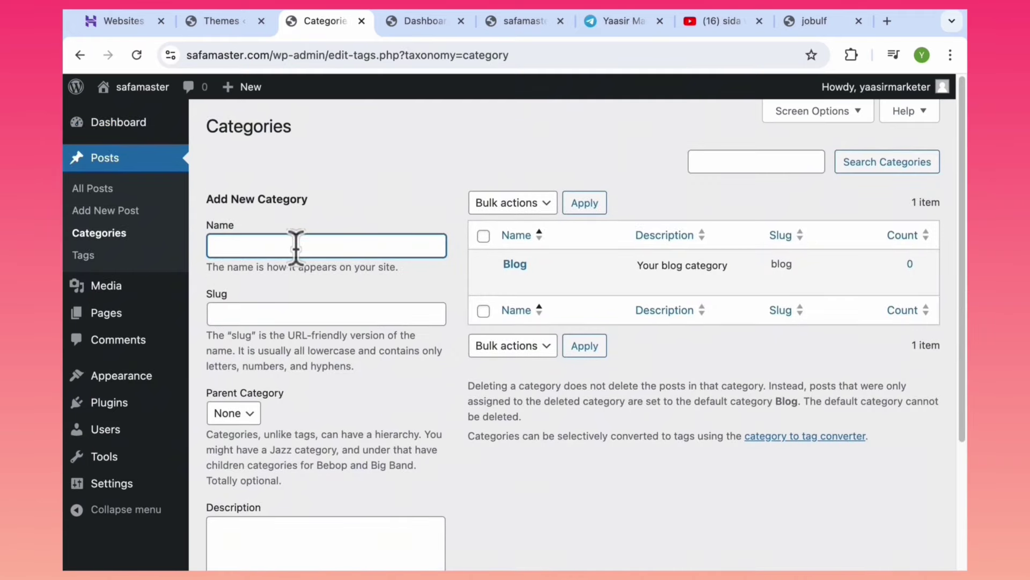
Add Weight Loss and Motivations as new post categories.
{"action": "type", "text": "WEIGHT"}
{"action": "double_click", "coordinate": [297, 246]}
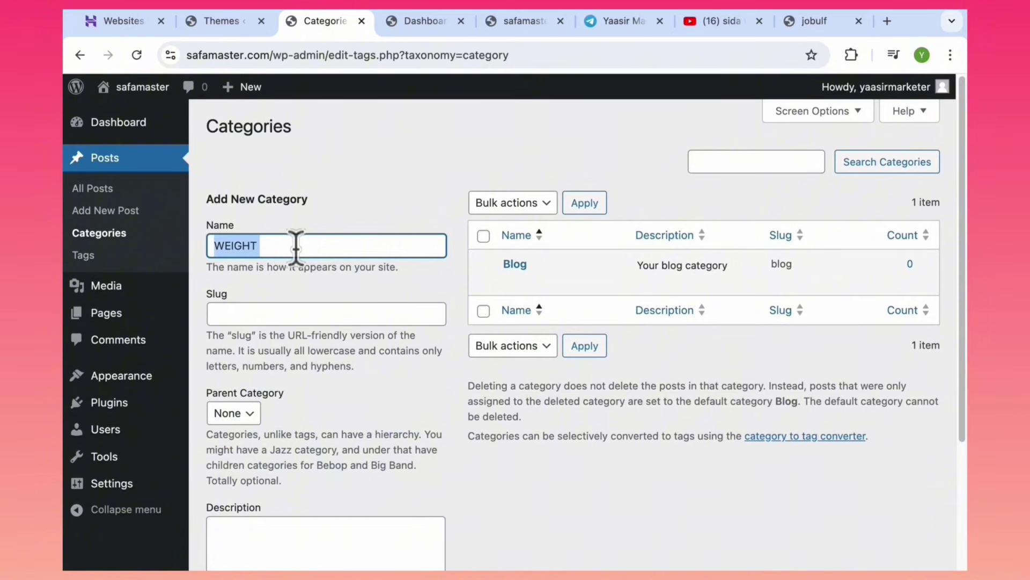
{"action": "type", "text": "Weight Loss"}
{"action": "scroll", "coordinate": [419, 488], "scroll_direction": "down", "scroll_amount": 3}
{"action": "left_click", "coordinate": [260, 491]}
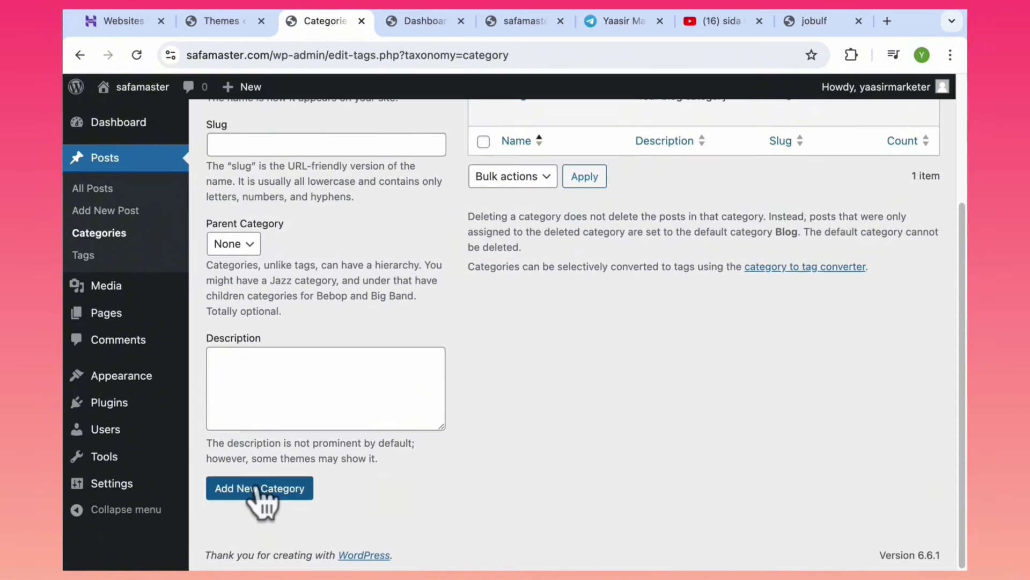
{"action": "scroll", "coordinate": [668, 272], "scroll_direction": "up", "scroll_amount": 2}
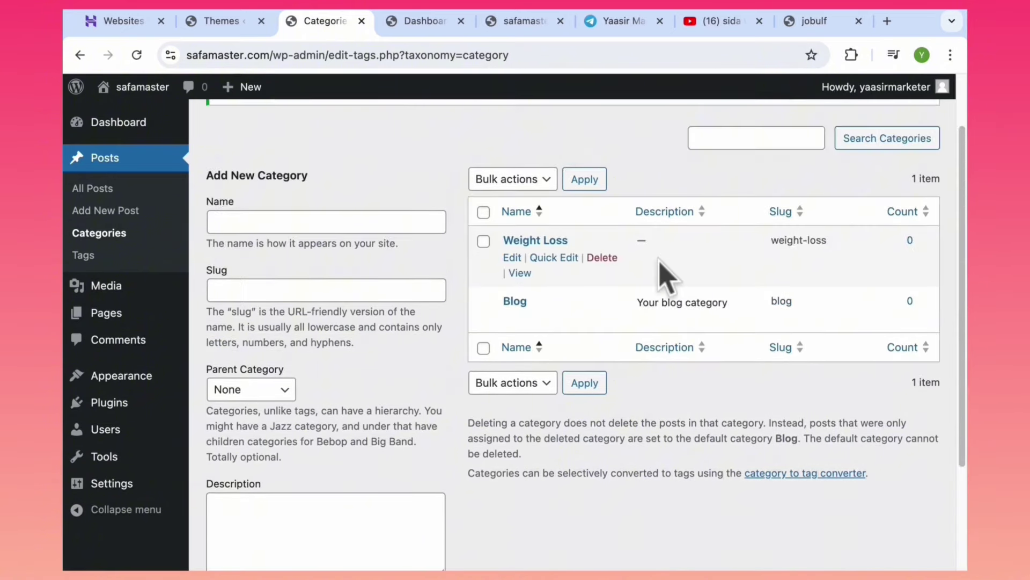
{"action": "left_click", "coordinate": [311, 220]}
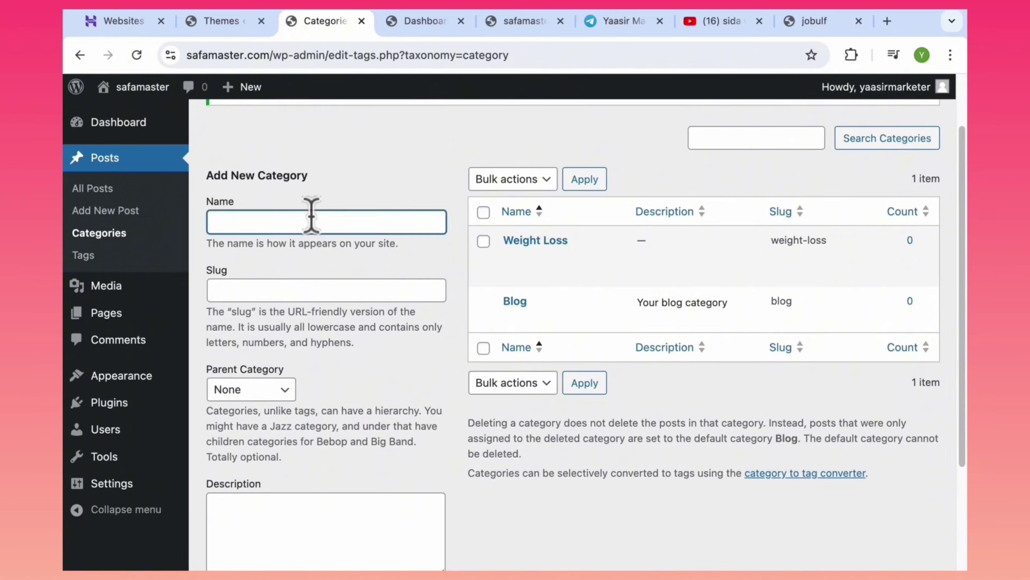
{"action": "type", "text": "Motivations"}
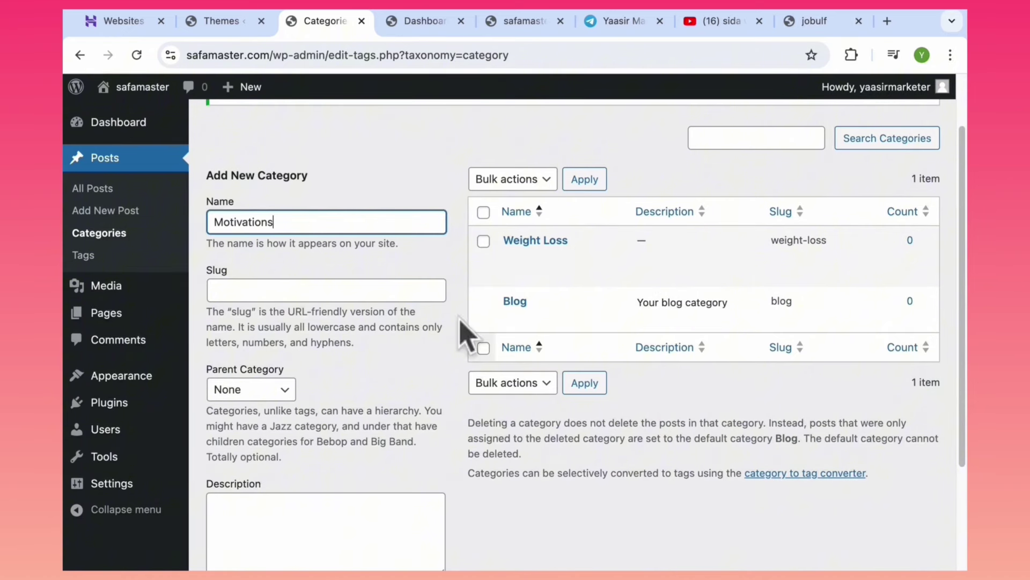
{"action": "scroll", "coordinate": [952, 467], "scroll_direction": "down", "scroll_amount": 3}
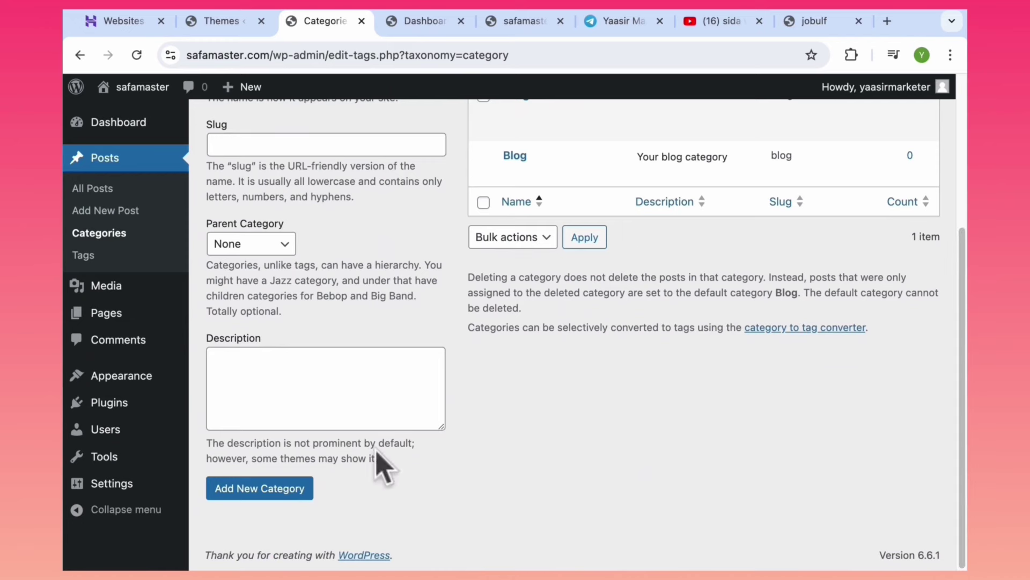
{"action": "left_click", "coordinate": [307, 488]}
Add Business and Enviroment as further post categories.
{"action": "scroll", "coordinate": [552, 386], "scroll_direction": "up", "scroll_amount": 5}
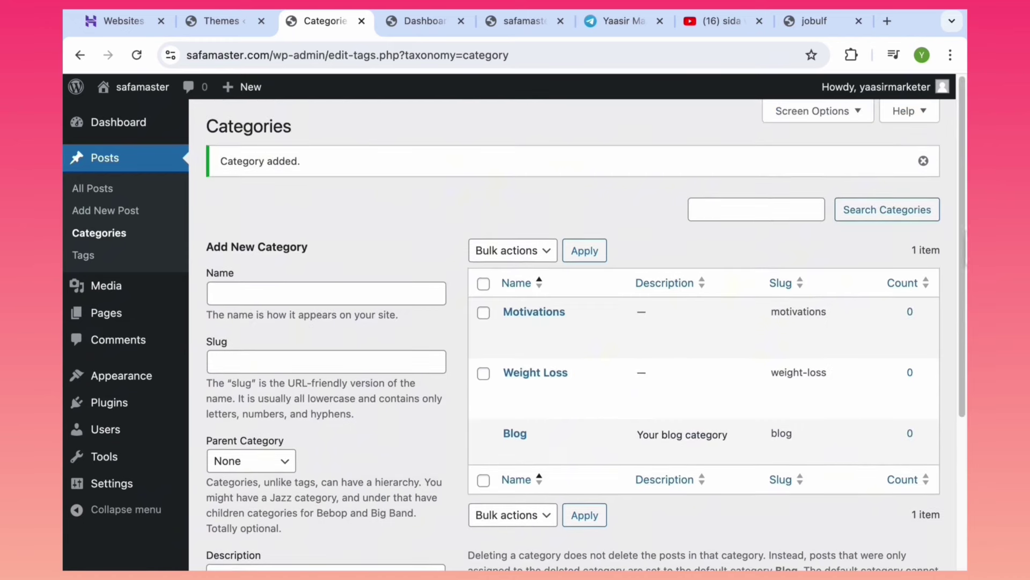
{"action": "left_click", "coordinate": [338, 292]}
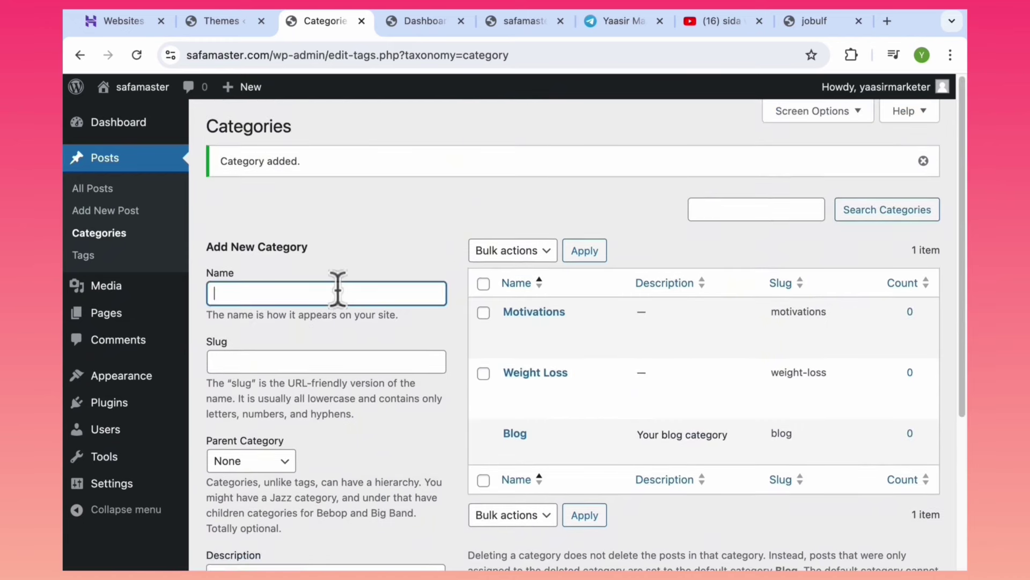
{"action": "type", "text": "Business"}
{"action": "scroll", "coordinate": [956, 322], "scroll_direction": "down", "scroll_amount": 4}
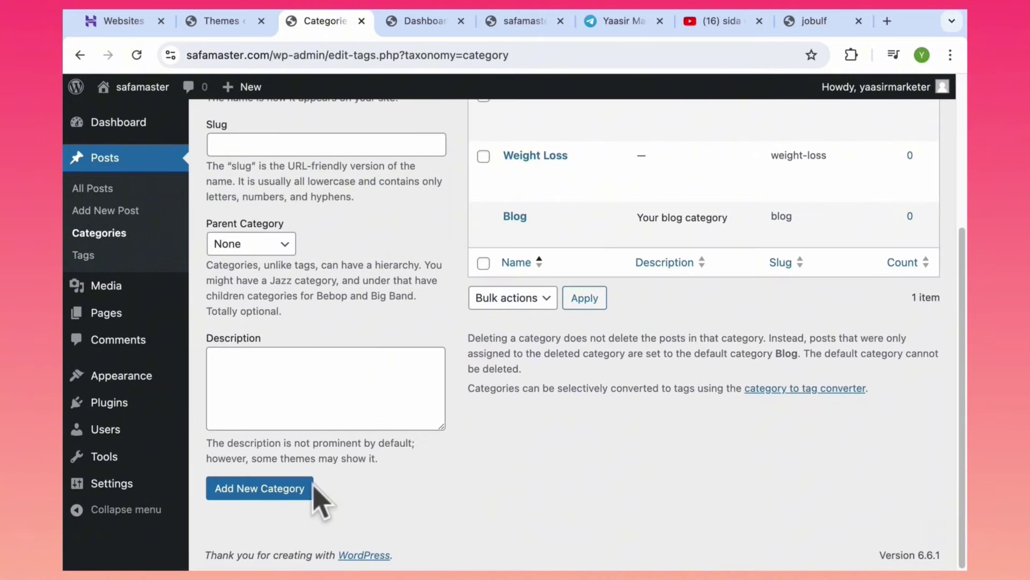
{"action": "left_click", "coordinate": [273, 488]}
{"action": "scroll", "coordinate": [959, 435], "scroll_direction": "up", "scroll_amount": 4}
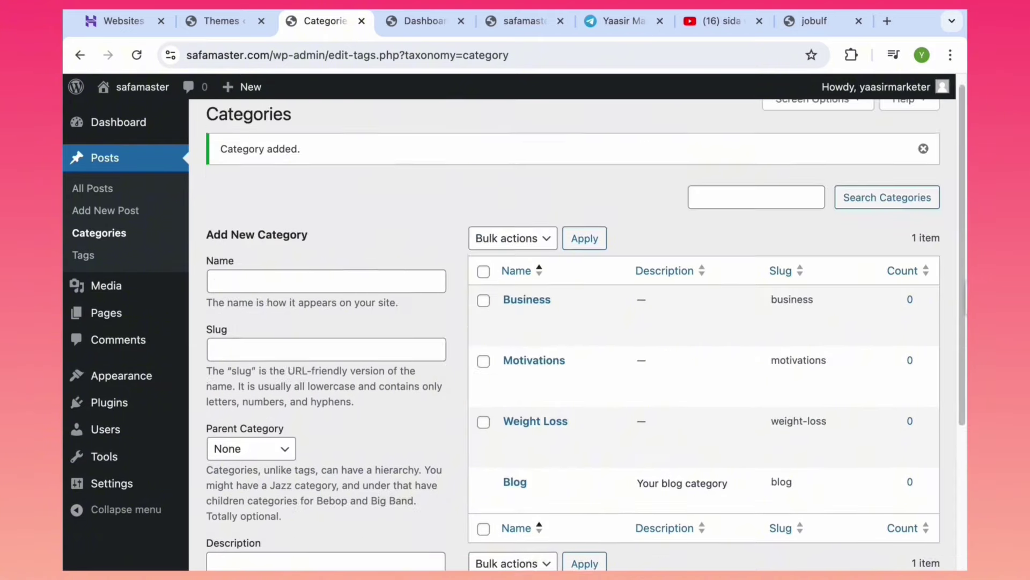
{"action": "scroll", "coordinate": [965, 290], "scroll_direction": "up", "scroll_amount": 1}
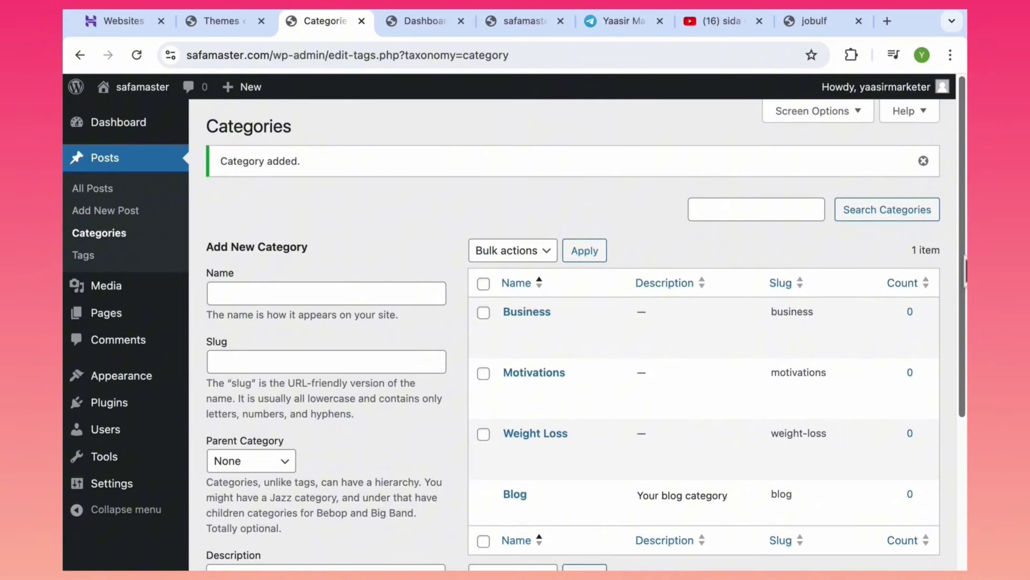
{"action": "scroll", "coordinate": [960, 271], "scroll_direction": "down", "scroll_amount": 1}
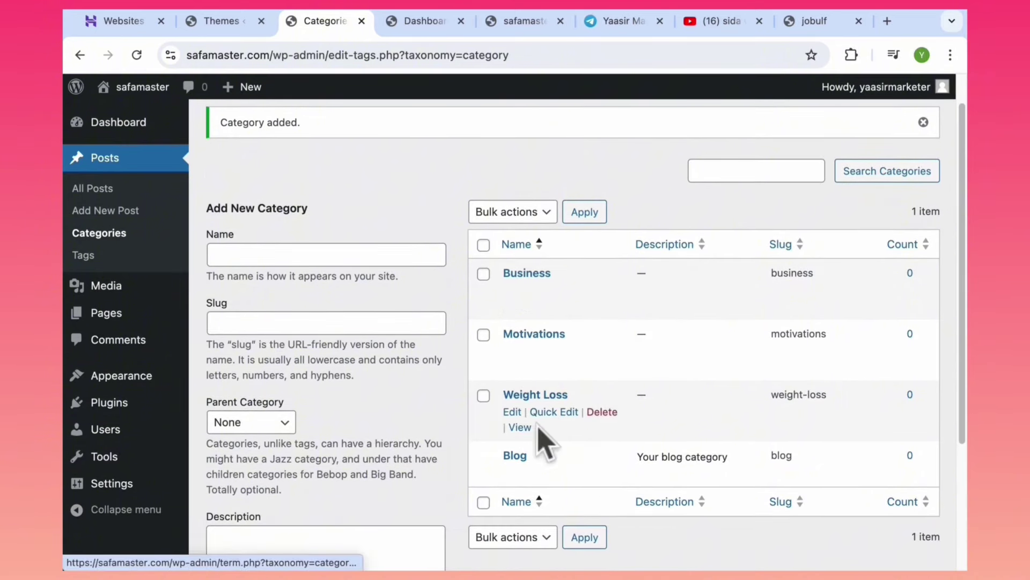
{"action": "left_click", "coordinate": [350, 258]}
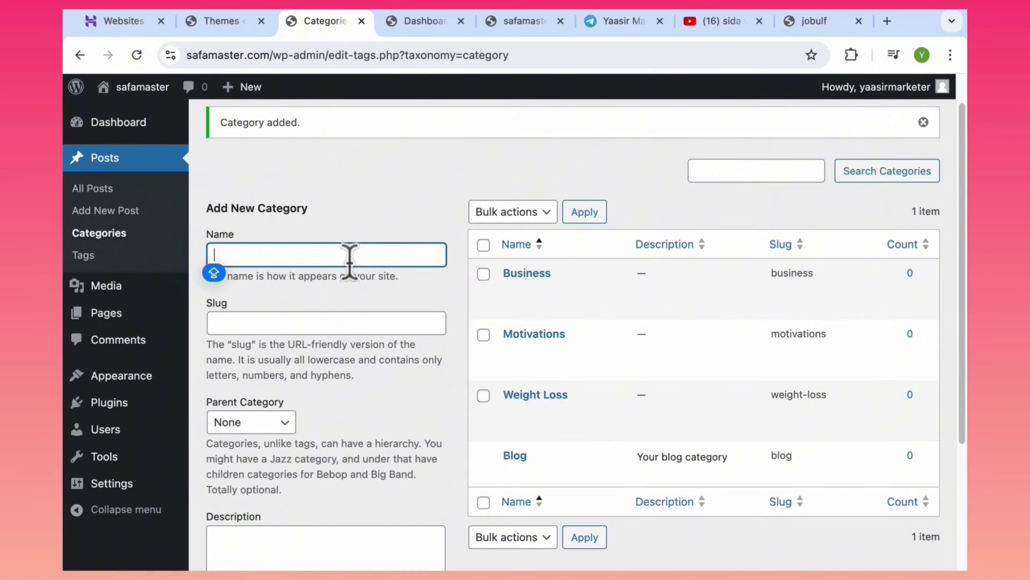
{"action": "type", "text": "Env"}
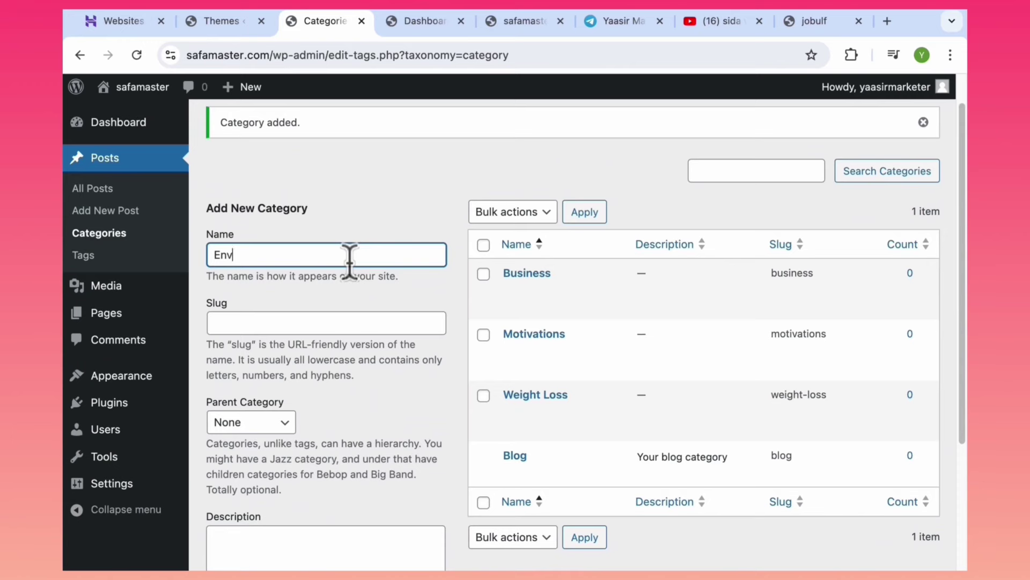
{"action": "type", "text": "iroment"}
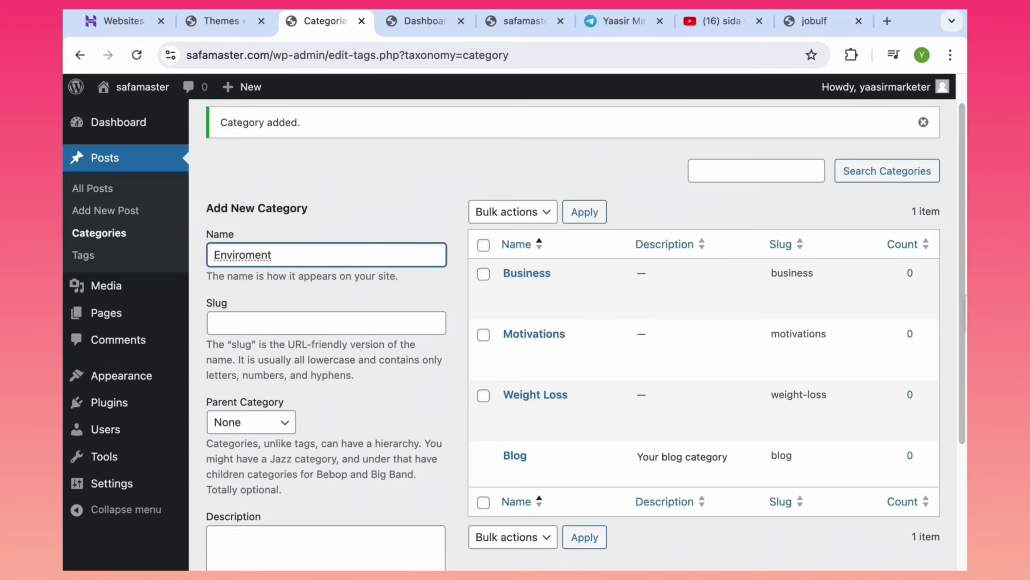
{"action": "scroll", "coordinate": [698, 322], "scroll_direction": "down", "scroll_amount": 5}
{"action": "left_click", "coordinate": [285, 487]}
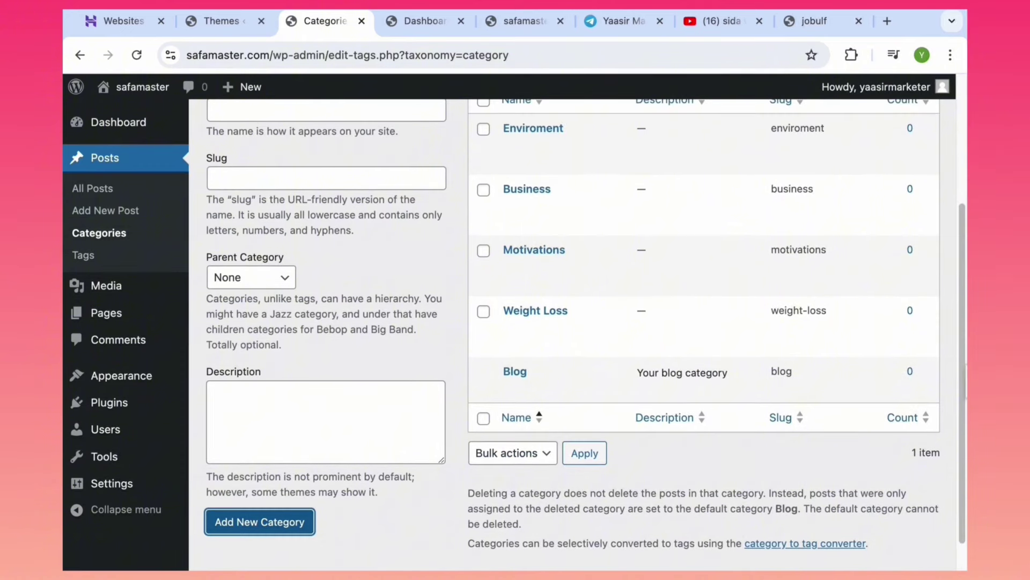
{"action": "scroll", "coordinate": [662, 334], "scroll_direction": "up", "scroll_amount": 2}
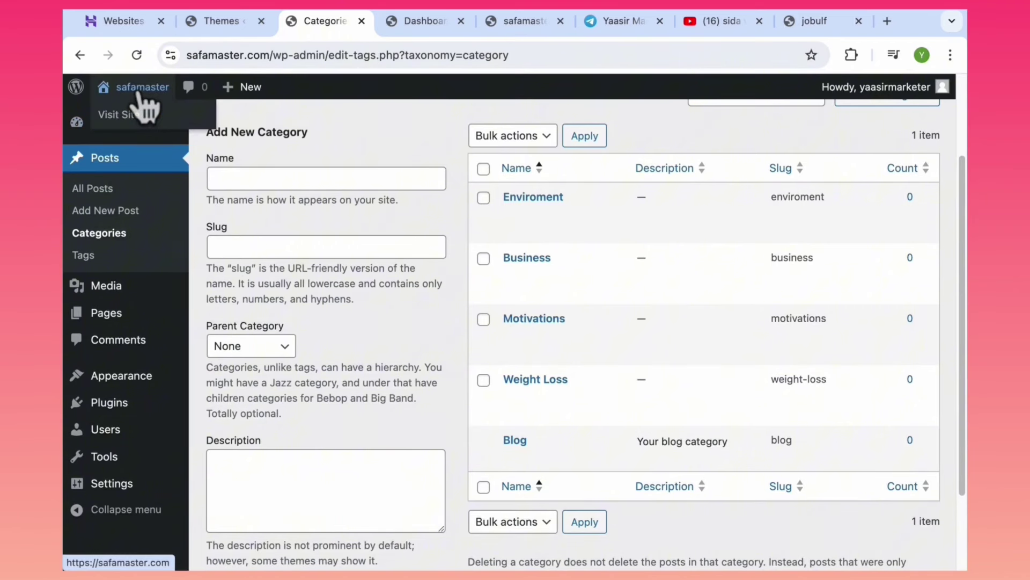
View the live site's front page in a new tab, then return to the Categories page.
{"action": "middle_click", "coordinate": [122, 119]}
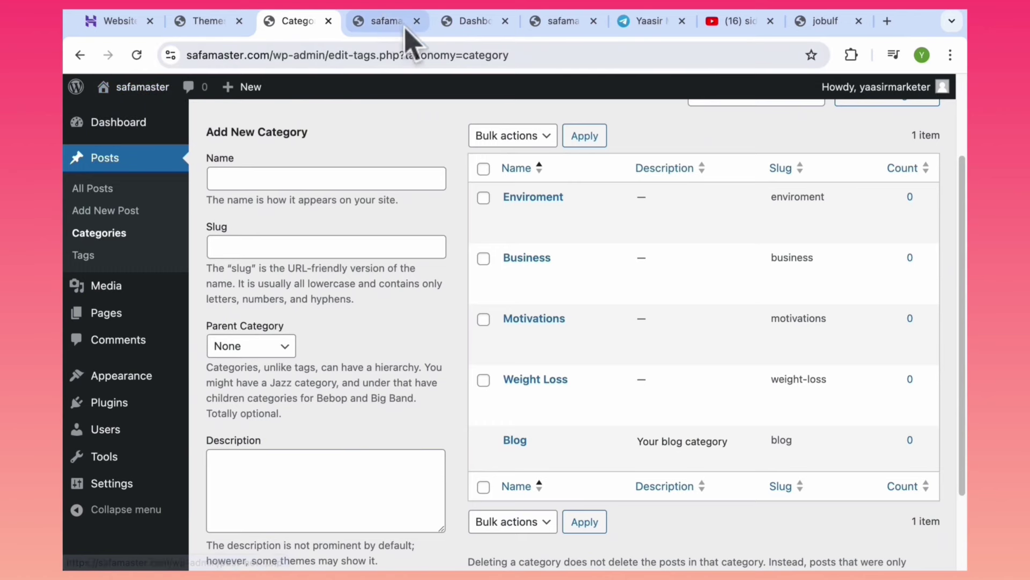
{"action": "left_click", "coordinate": [384, 21]}
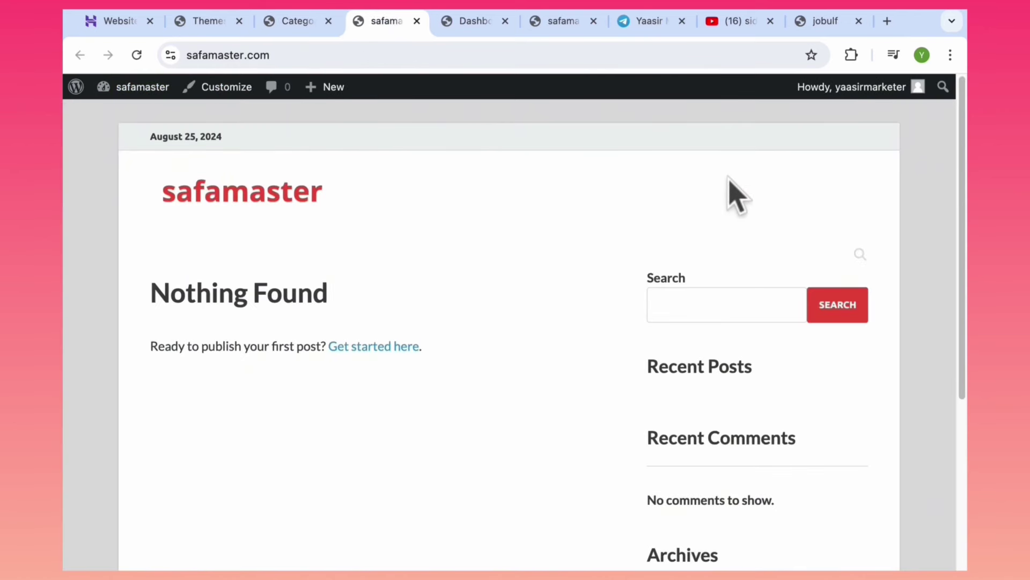
{"action": "left_click", "coordinate": [291, 29]}
{"action": "mouse_move", "coordinate": [140, 408]}
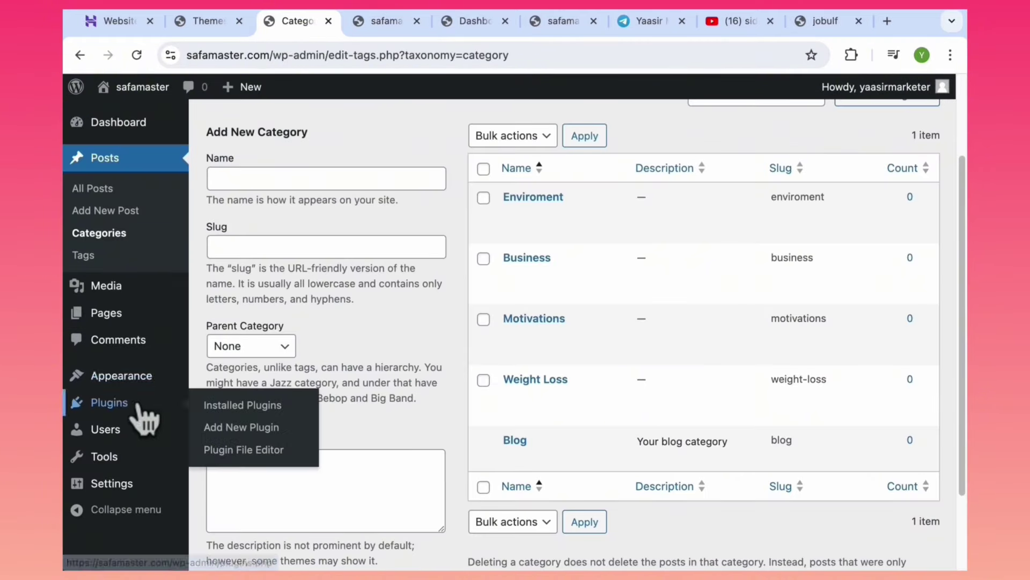
{"action": "mouse_move", "coordinate": [124, 386]}
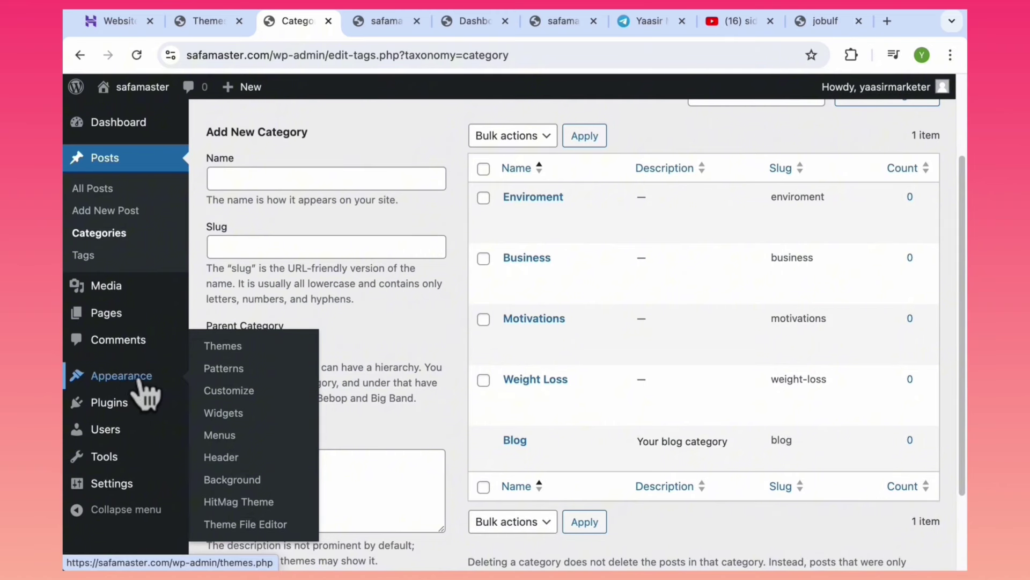
In Appearance > Menus, name a new menu Primary Menu and tick the Main Menu location.
{"action": "left_click", "coordinate": [230, 437]}
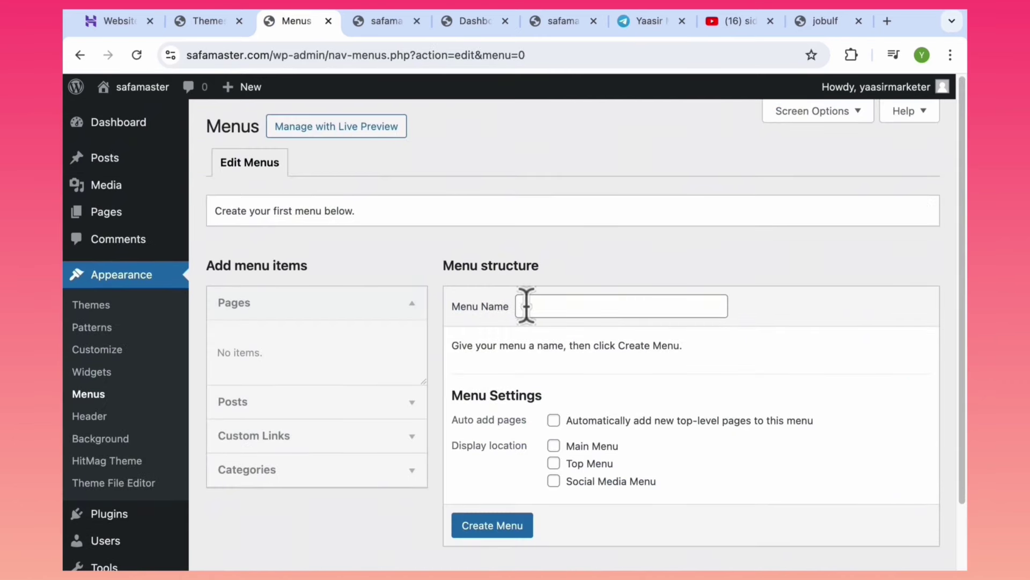
{"action": "left_click", "coordinate": [554, 306]}
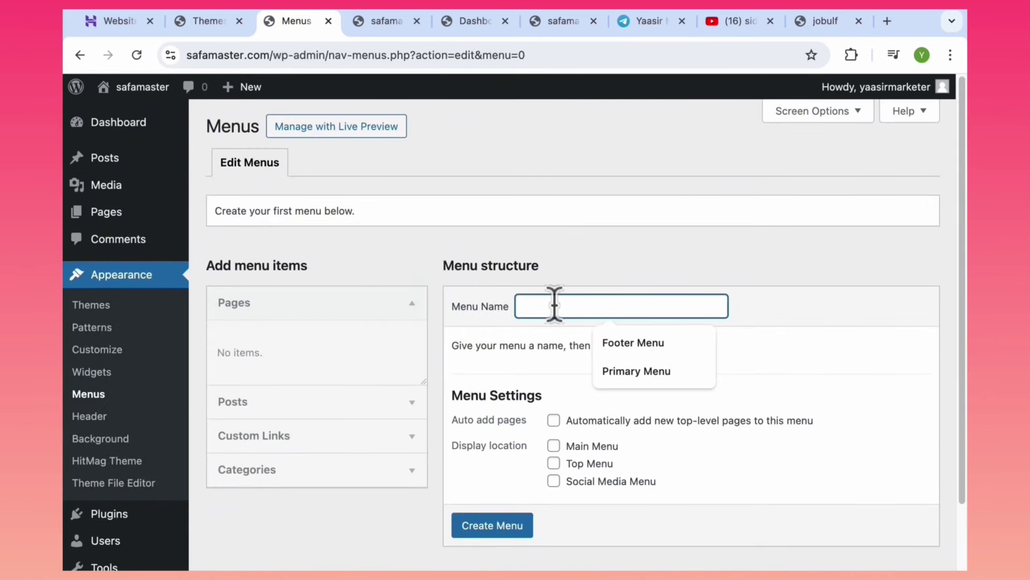
{"action": "type", "text": "h"}
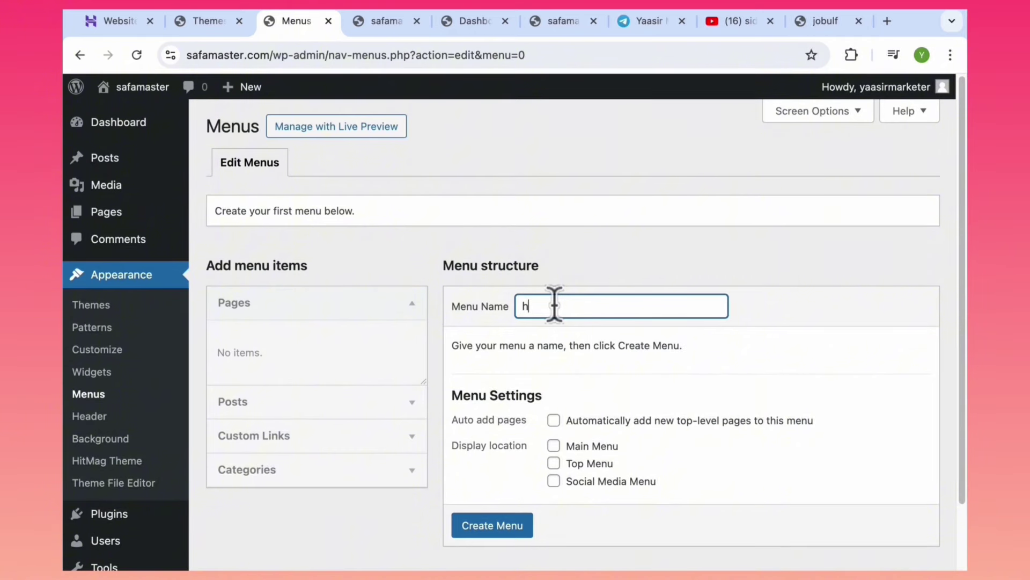
{"action": "key", "text": "BackSpace"}
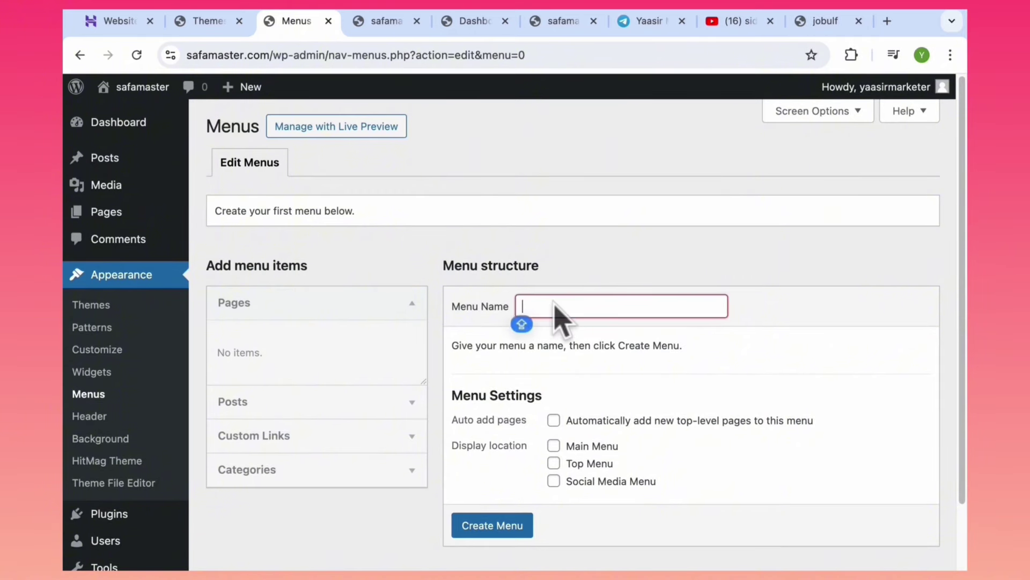
{"action": "type", "text": "Primary Menu"}
{"action": "left_click", "coordinate": [644, 347]}
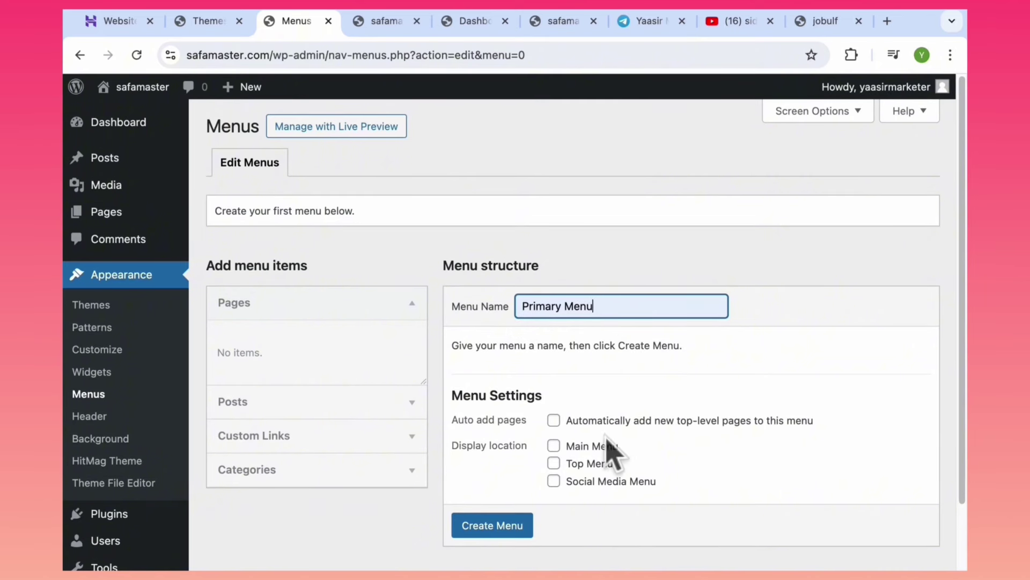
{"action": "left_click", "coordinate": [554, 446]}
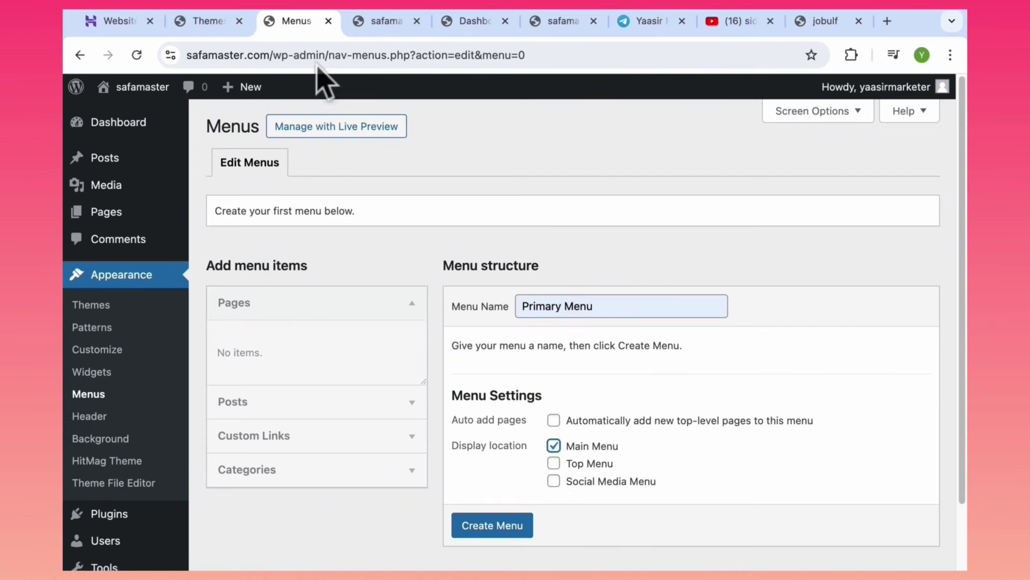
Glance at the front page, then save the new Primary Menu with Create Menu.
{"action": "left_click", "coordinate": [370, 20]}
{"action": "left_click", "coordinate": [289, 21]}
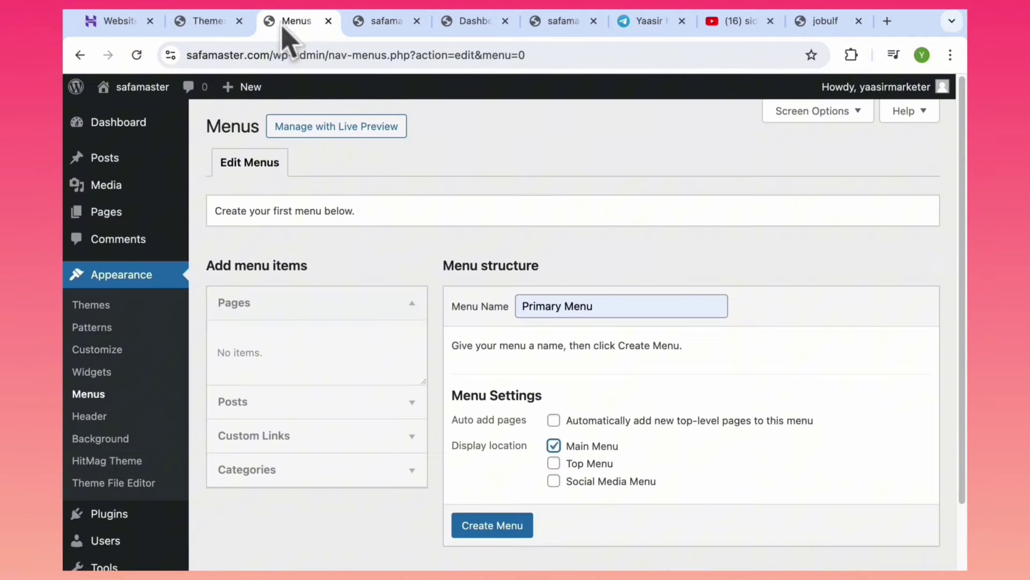
{"action": "scroll", "coordinate": [499, 531], "scroll_direction": "down", "scroll_amount": 1}
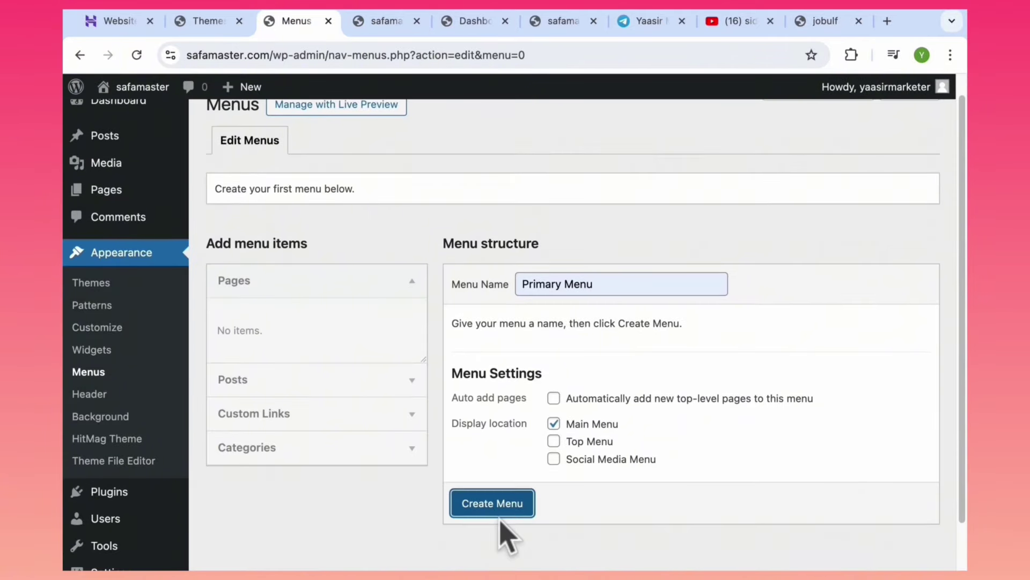
{"action": "left_click", "coordinate": [494, 506]}
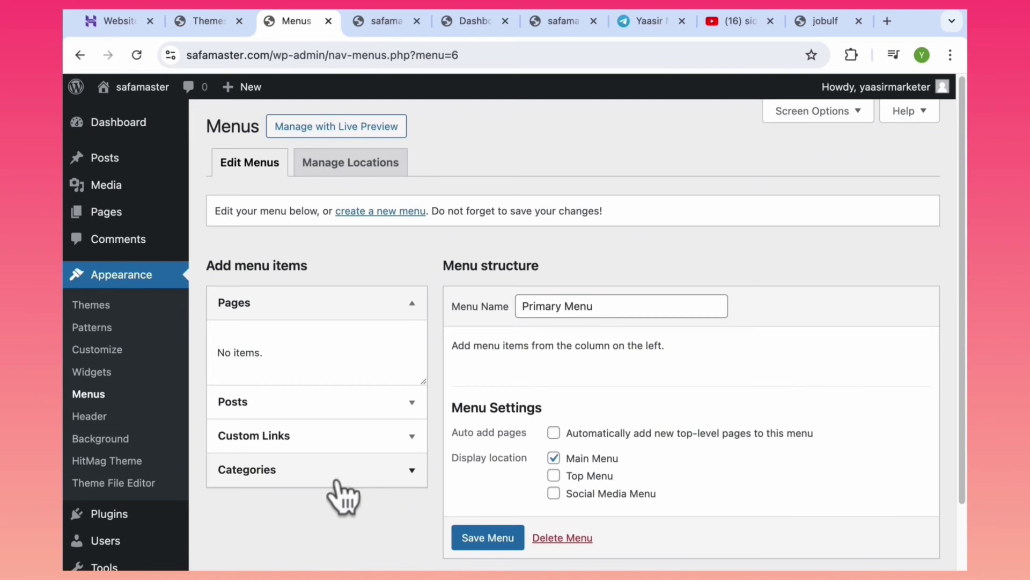
Add the Business, Enviroment, Motivations and Weight Loss categories to the Primary Menu.
{"action": "left_click", "coordinate": [354, 475]}
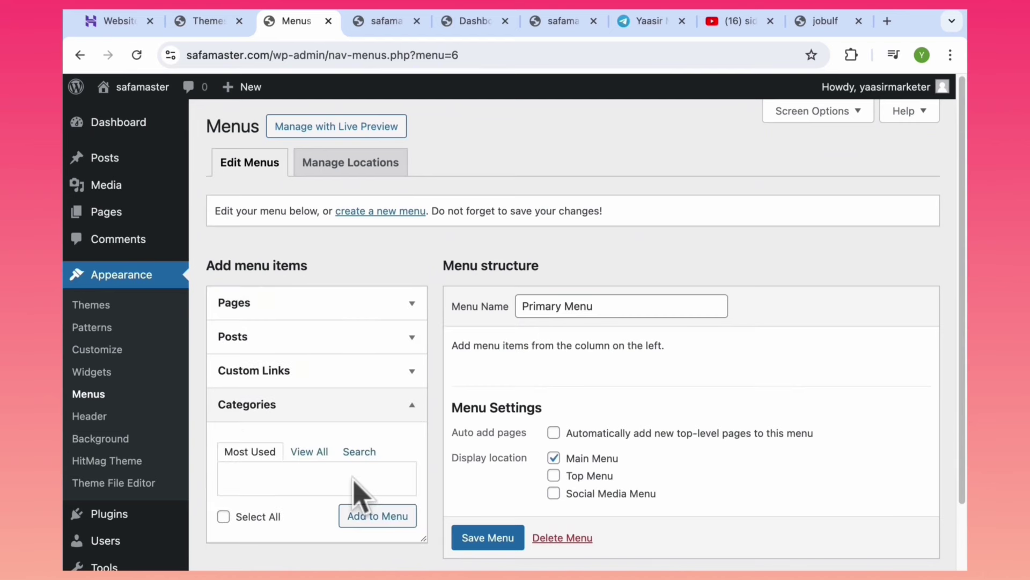
{"action": "left_click", "coordinate": [309, 454]}
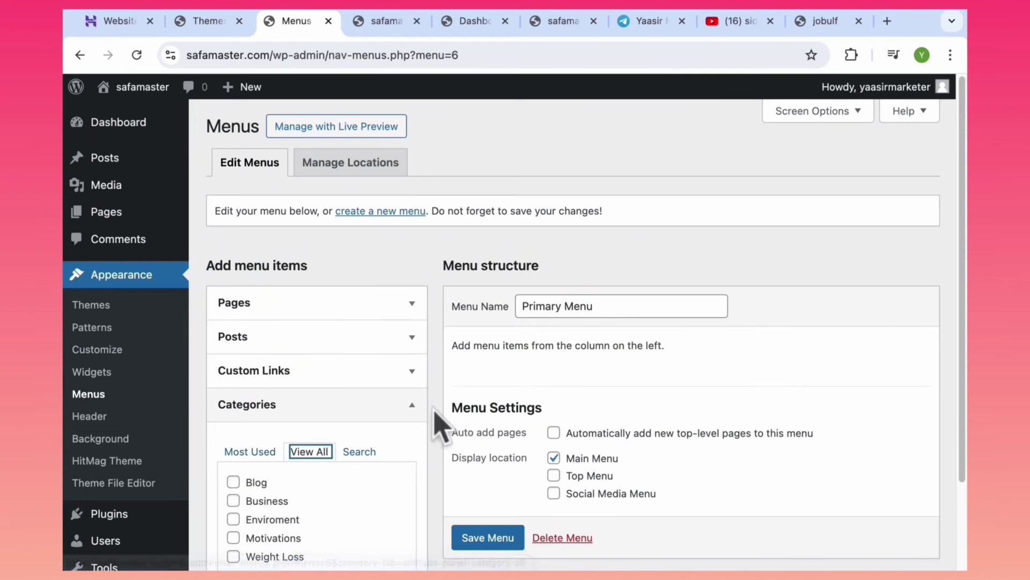
{"action": "scroll", "coordinate": [965, 351], "scroll_direction": "down", "scroll_amount": 3}
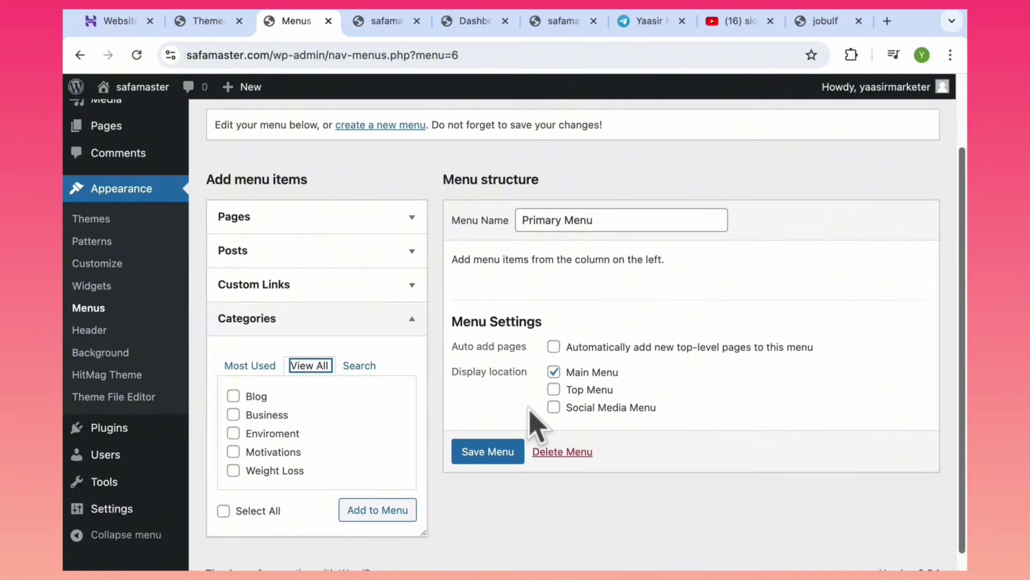
{"action": "left_click", "coordinate": [233, 415]}
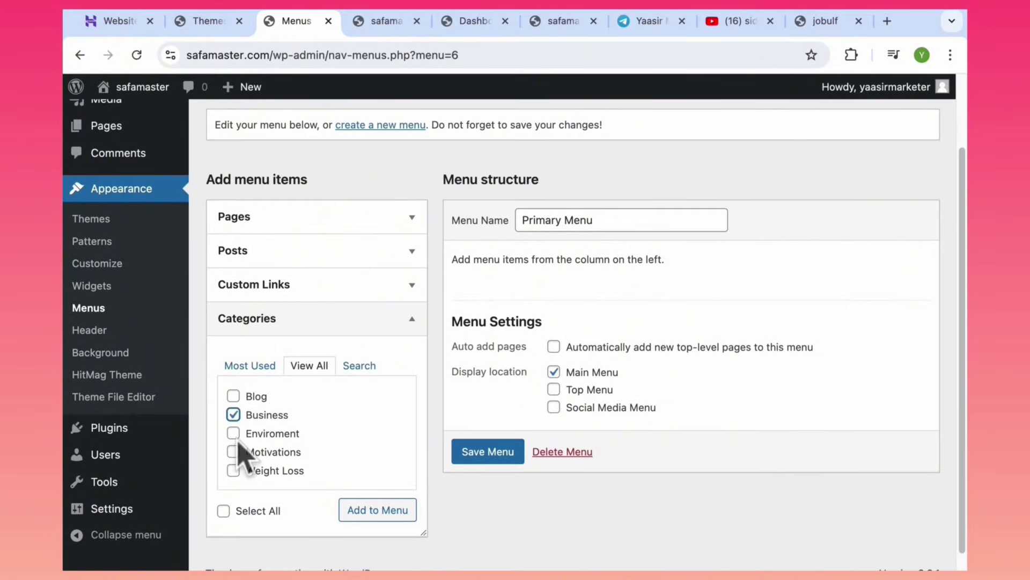
{"action": "left_click", "coordinate": [233, 433]}
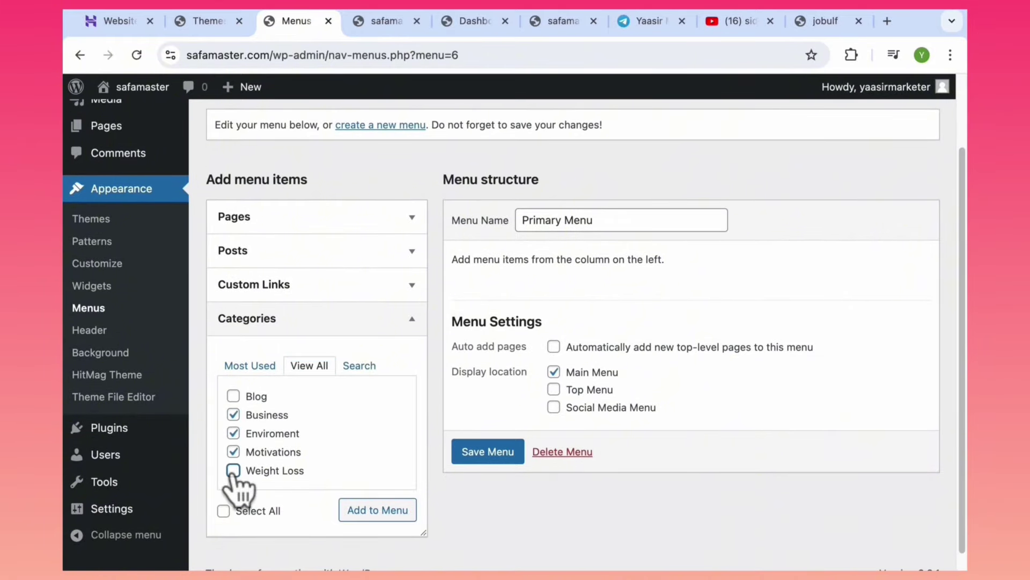
{"action": "left_click", "coordinate": [233, 471]}
{"action": "left_click", "coordinate": [393, 515]}
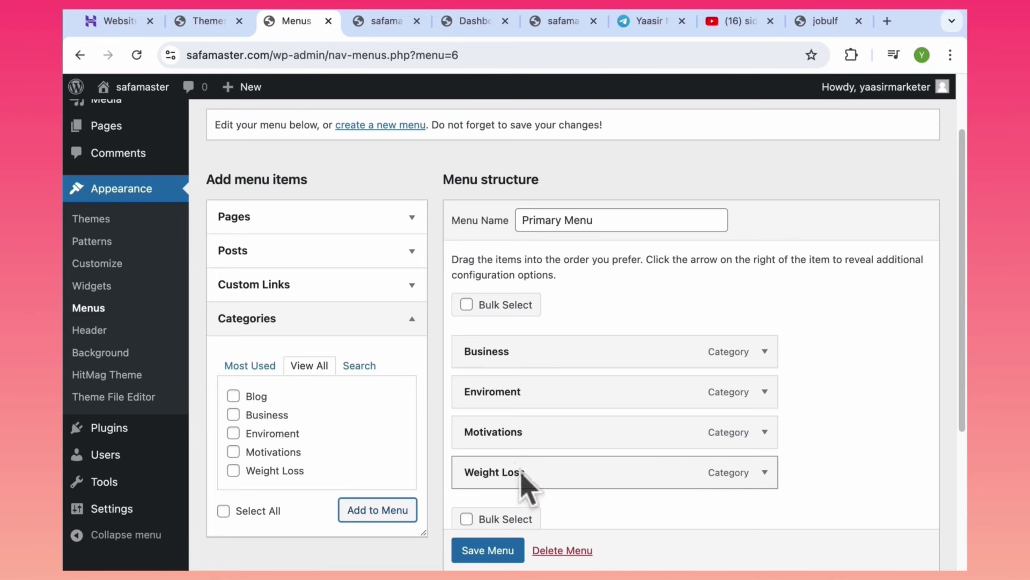
Move Weight Loss to the top of the menu and save the menu.
{"action": "left_click_drag", "start_coordinate": [525, 481], "coordinate": [529, 403]}
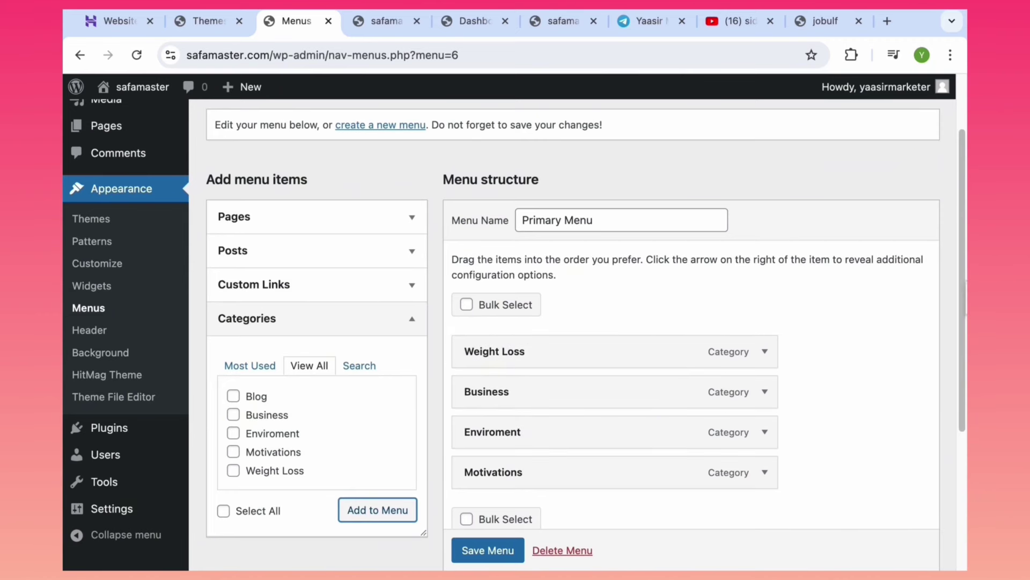
{"action": "scroll", "coordinate": [964, 301], "scroll_direction": "down", "scroll_amount": 3}
{"action": "left_click", "coordinate": [487, 551]}
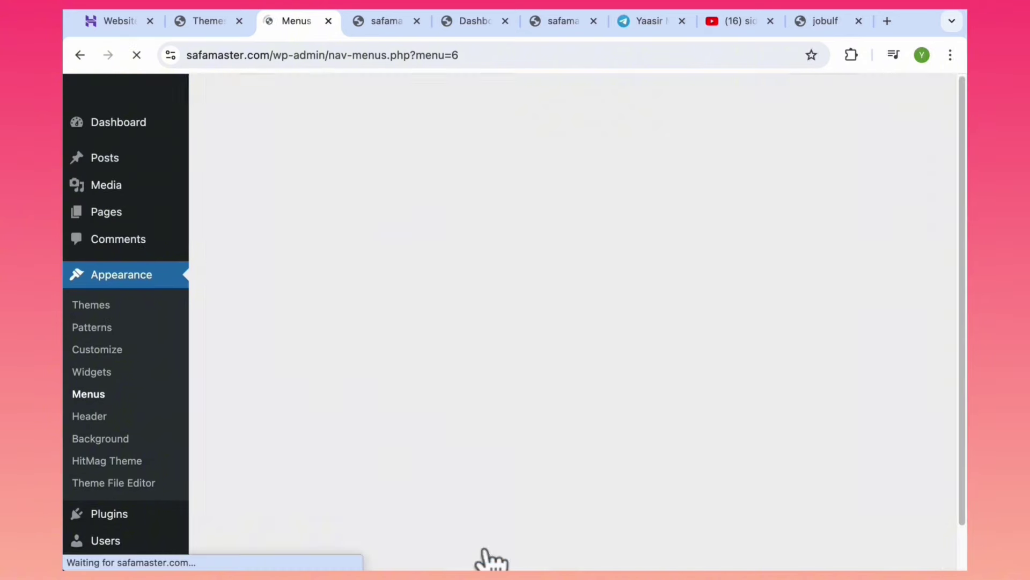
Save the Primary Menu and check the live navigation bar: Weight Loss, Business, Enviroment, Motivations.
{"action": "left_click", "coordinate": [375, 24]}
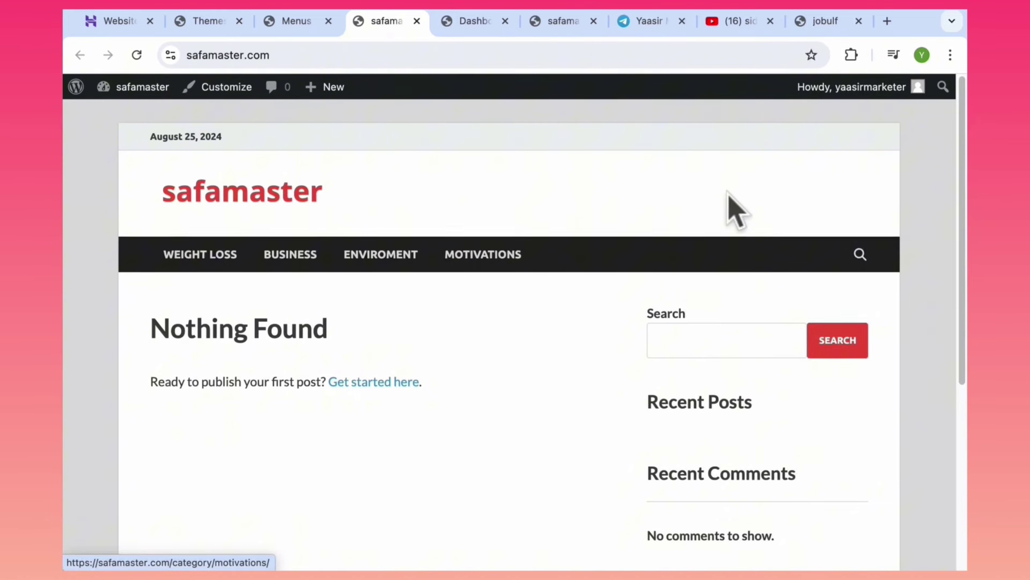
{"action": "key", "text": "ctrl+shift+Tab"}
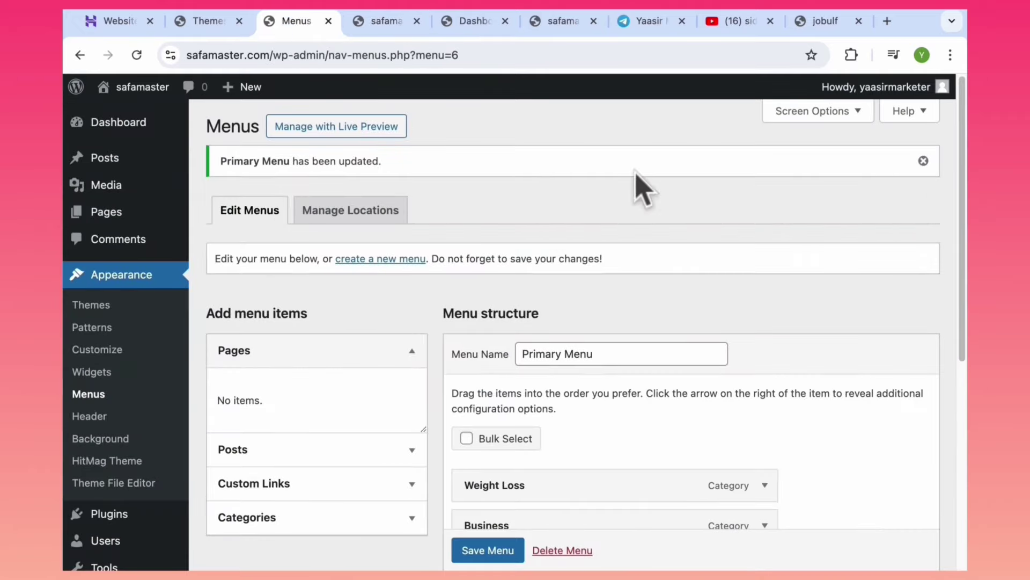
{"action": "left_click_drag", "start_coordinate": [964, 255], "coordinate": [965, 304]}
{"action": "scroll", "coordinate": [964, 304], "scroll_direction": "down", "scroll_amount": 2}
{"action": "left_click", "coordinate": [485, 547]}
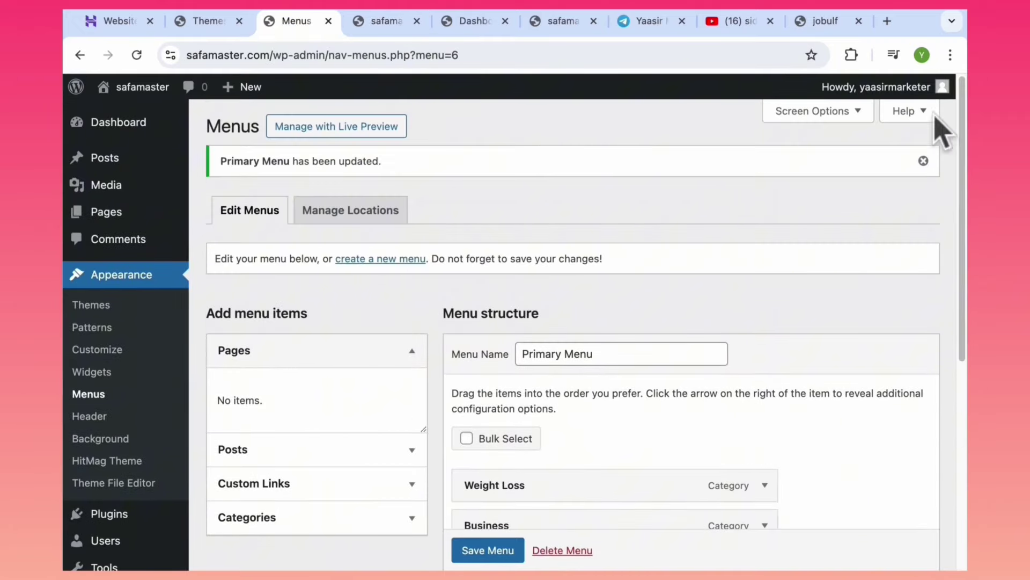
{"action": "left_click", "coordinate": [384, 22]}
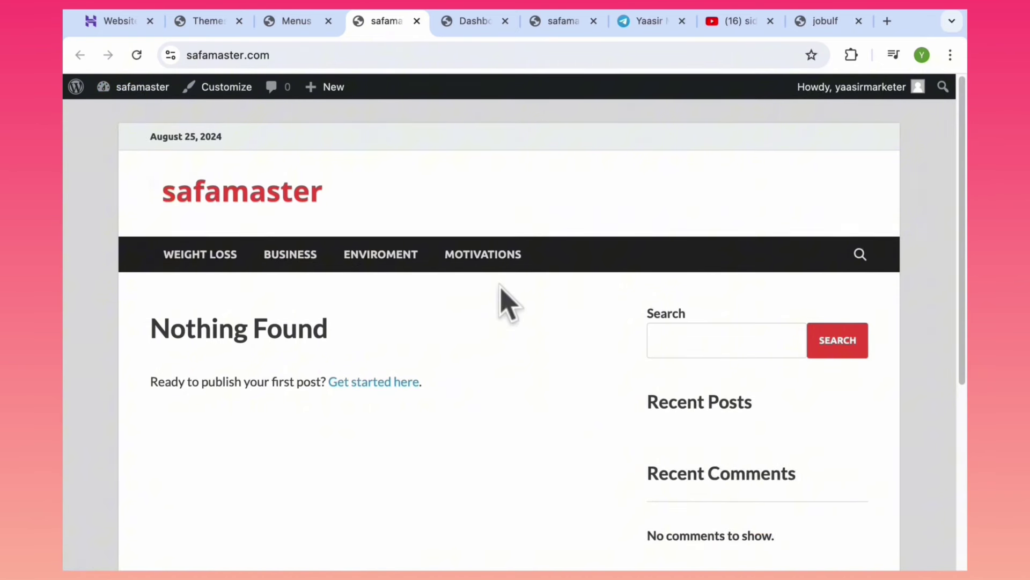
Exit the full-screen course outline slide to get back to the WordPress Dashboard.
{"action": "mouse_move", "coordinate": [129, 85]}
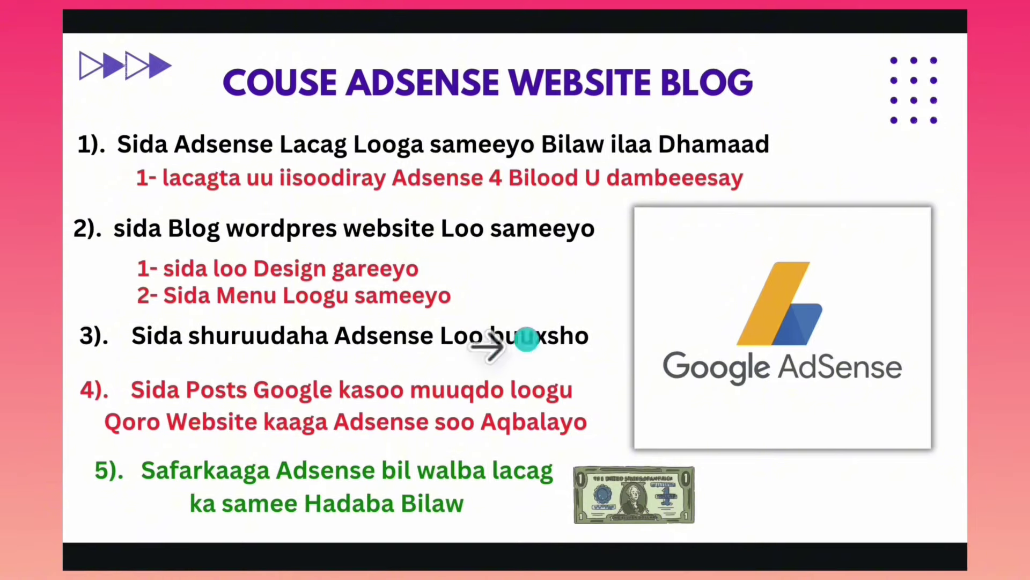
{"action": "key", "text": "Escape"}
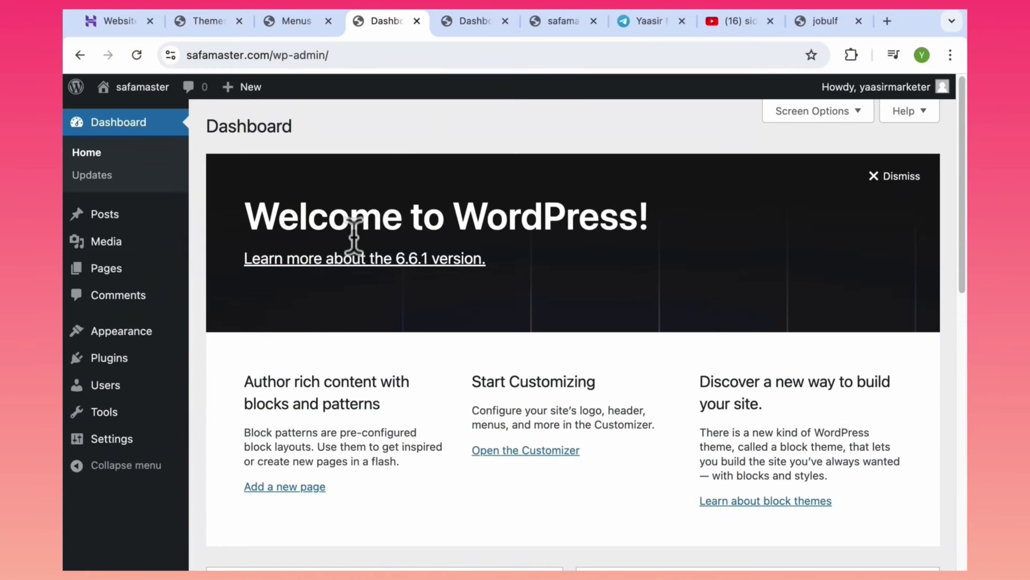
Dismiss the welcome panel and create a new page from All Pages, closing the editor tour.
{"action": "left_click", "coordinate": [897, 177]}
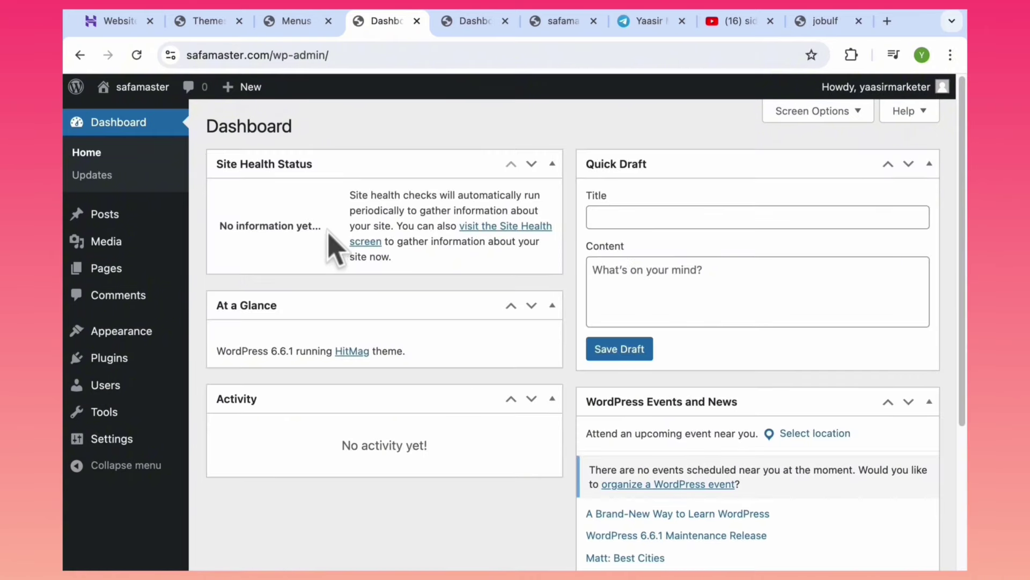
{"action": "mouse_move", "coordinate": [122, 325]}
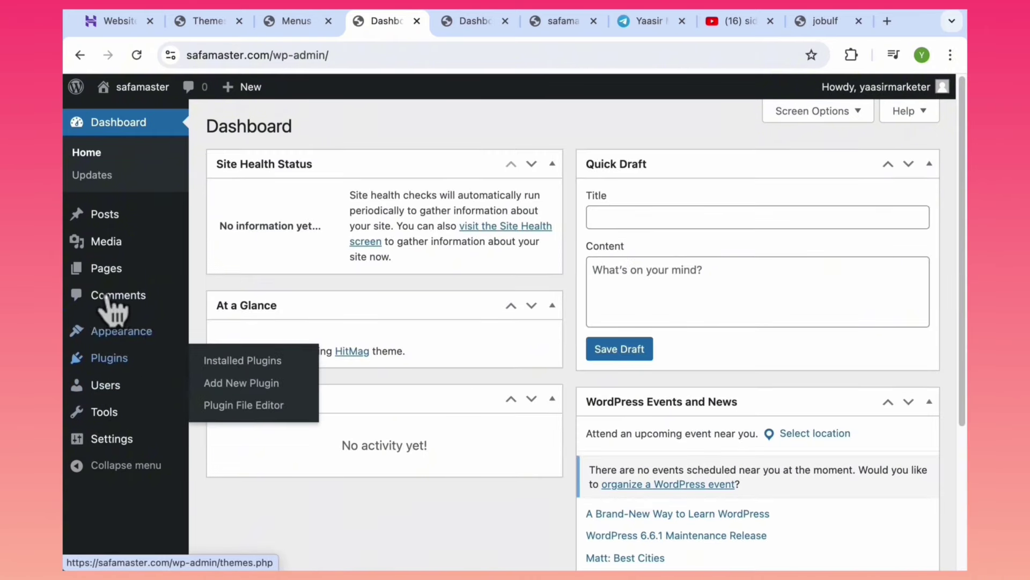
{"action": "mouse_move", "coordinate": [128, 274]}
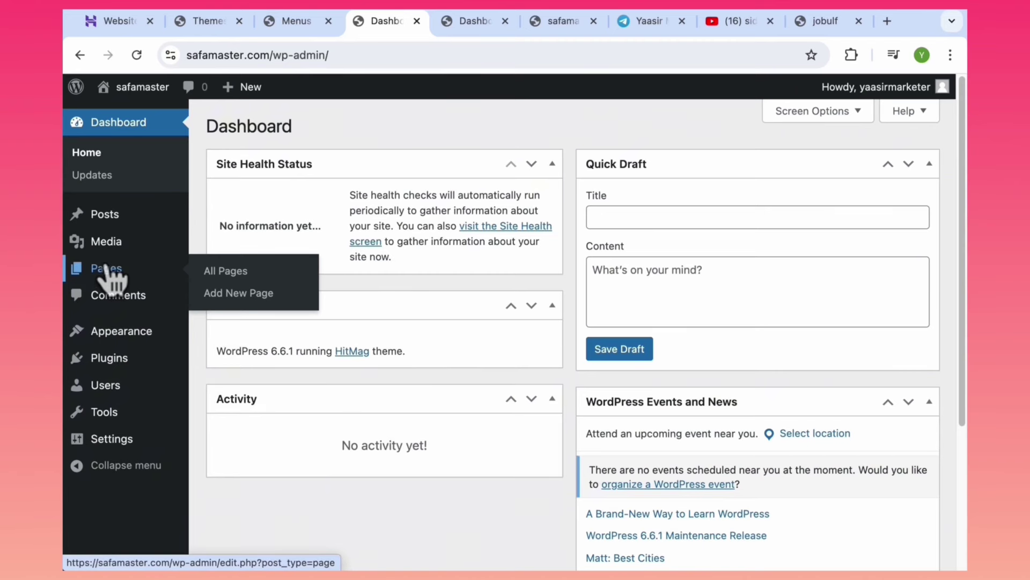
{"action": "left_click", "coordinate": [229, 273]}
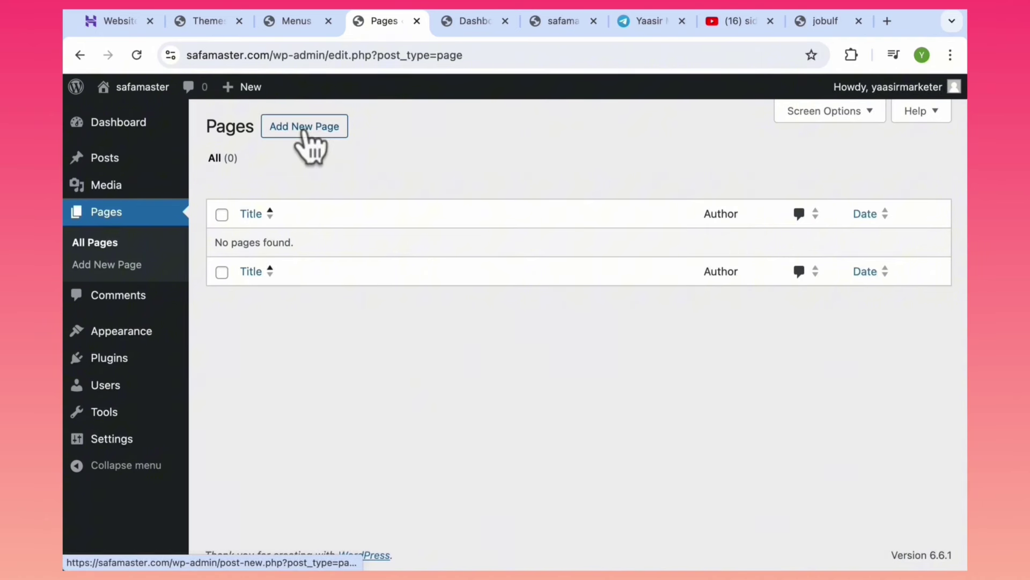
{"action": "left_click", "coordinate": [304, 132]}
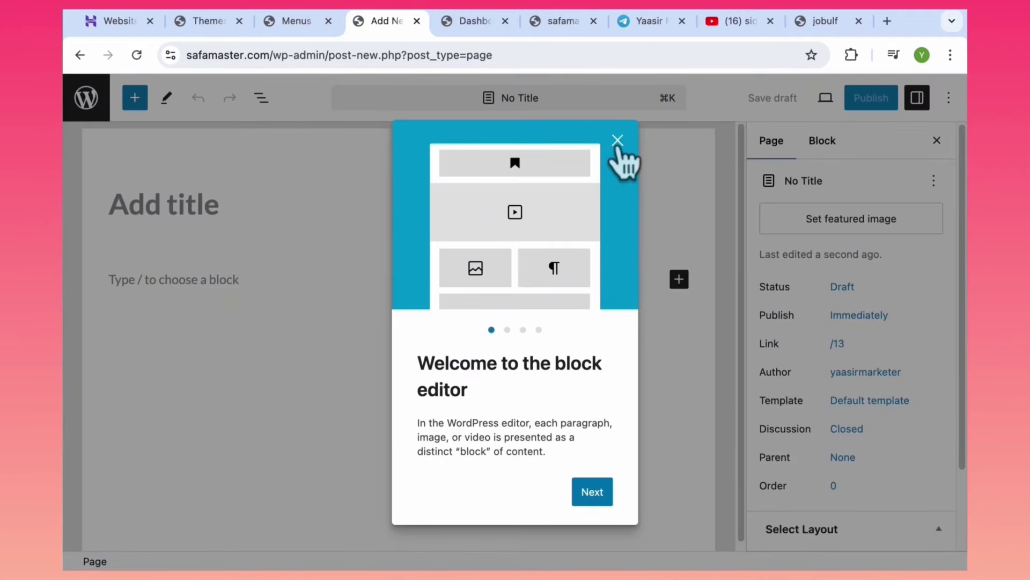
{"action": "left_click", "coordinate": [618, 141]}
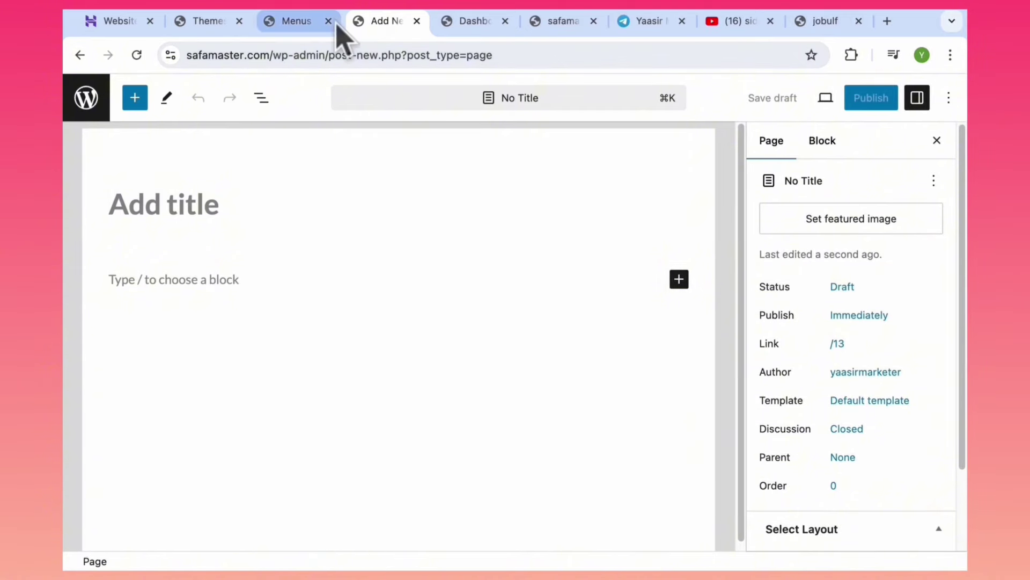
{"action": "left_click", "coordinate": [886, 20]}
Search Google for 'privacy policy generator' and open the privacypolicygenerator.info result.
{"action": "type", "text": "p"}
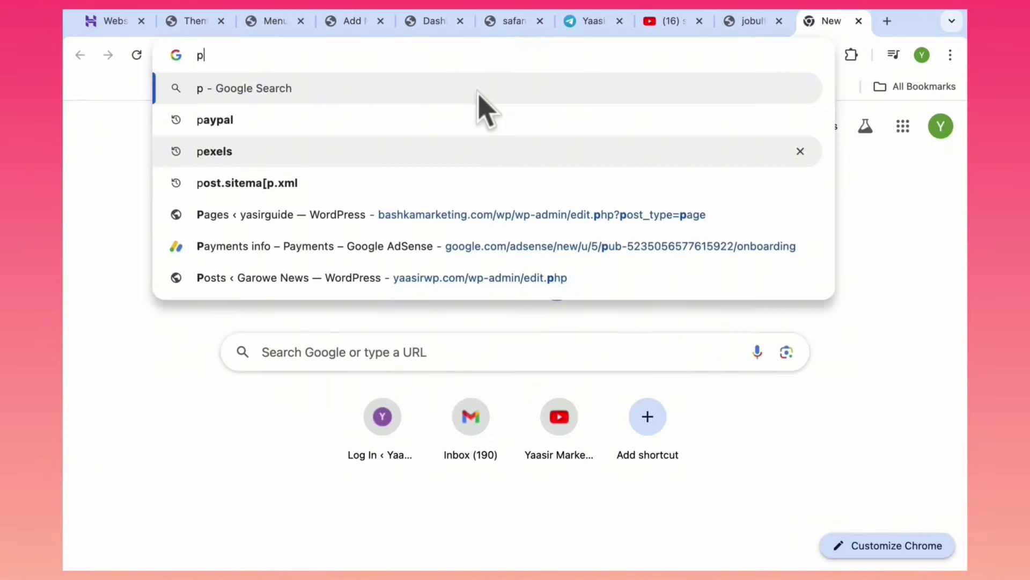
{"action": "type", "text": "riv"}
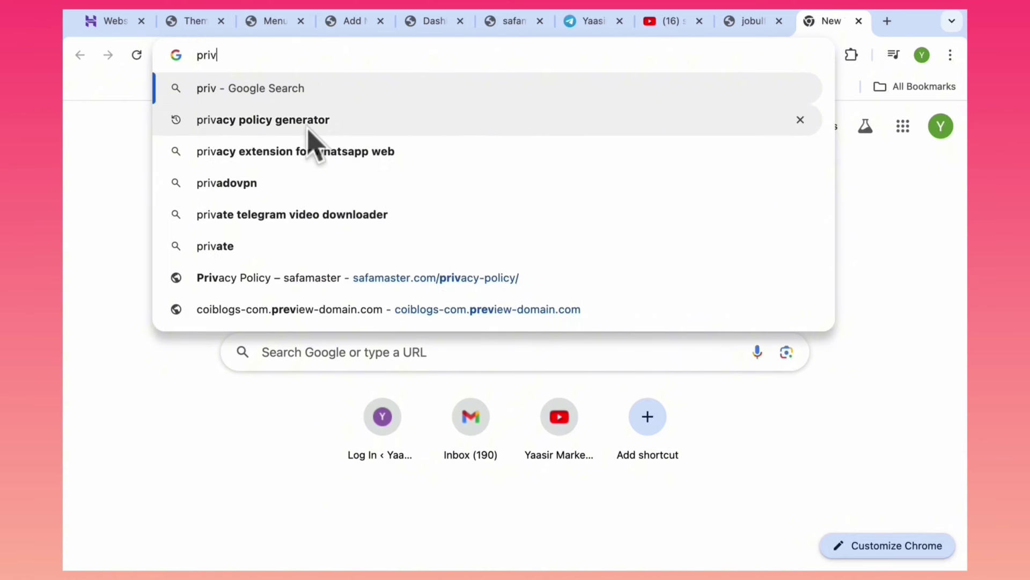
{"action": "left_click", "coordinate": [296, 129]}
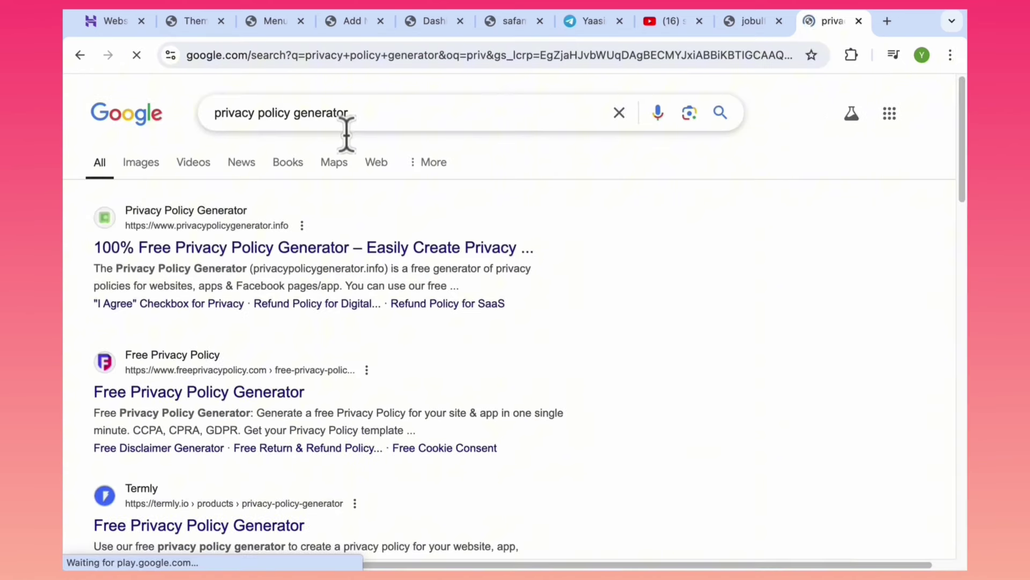
{"action": "left_click_drag", "start_coordinate": [359, 117], "coordinate": [214, 119]}
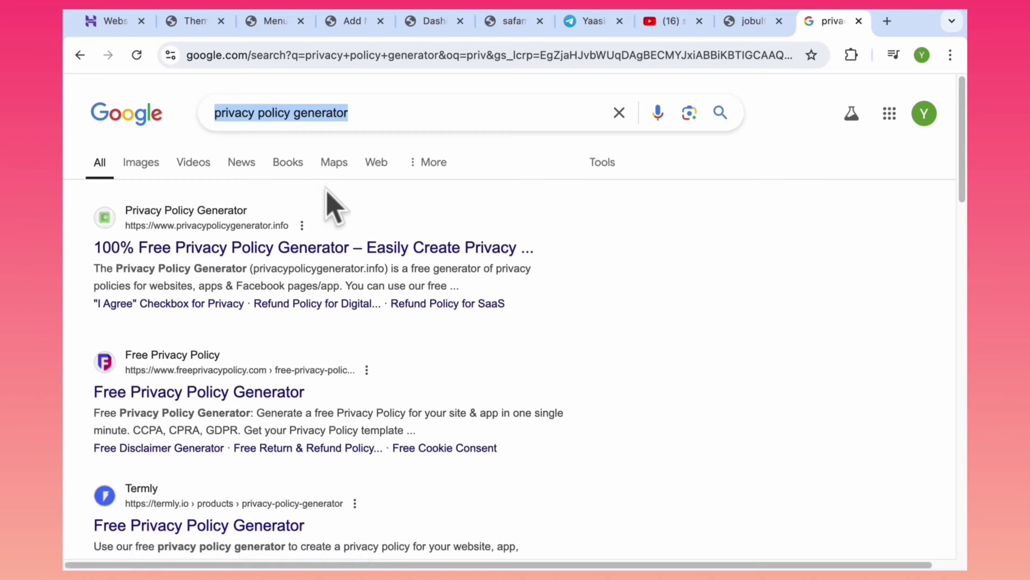
{"action": "left_click", "coordinate": [236, 257]}
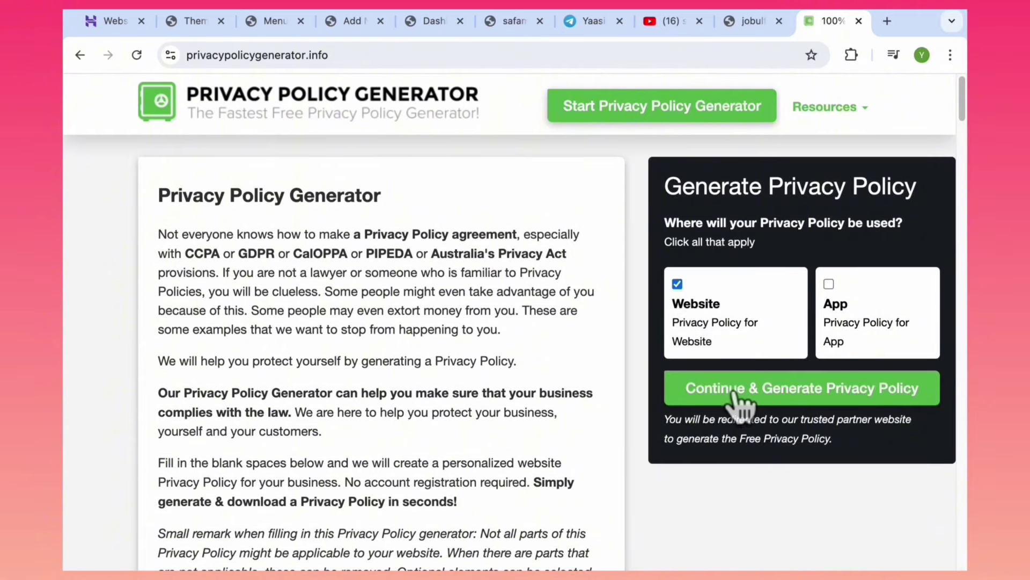
Start a website privacy policy and fill in the safamaster site URL and website name.
{"action": "left_click", "coordinate": [761, 392]}
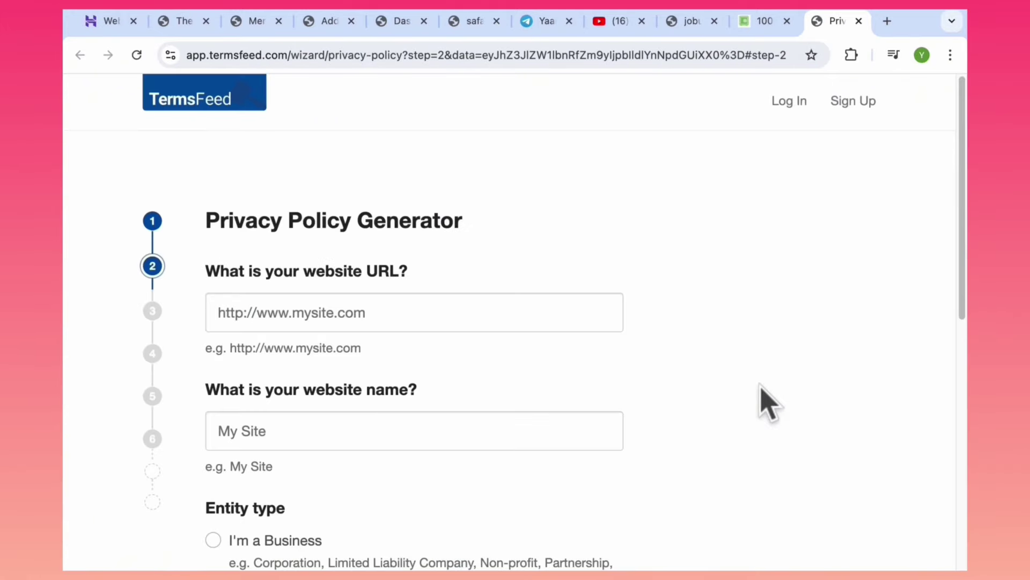
{"action": "left_click", "coordinate": [396, 24]}
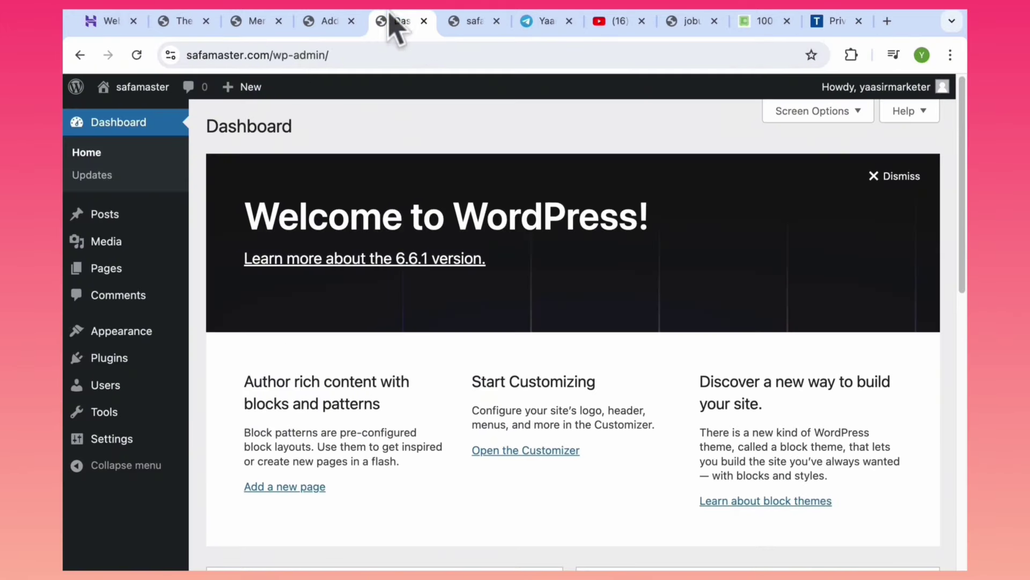
{"action": "left_click_drag", "start_coordinate": [258, 56], "coordinate": [147, 61]}
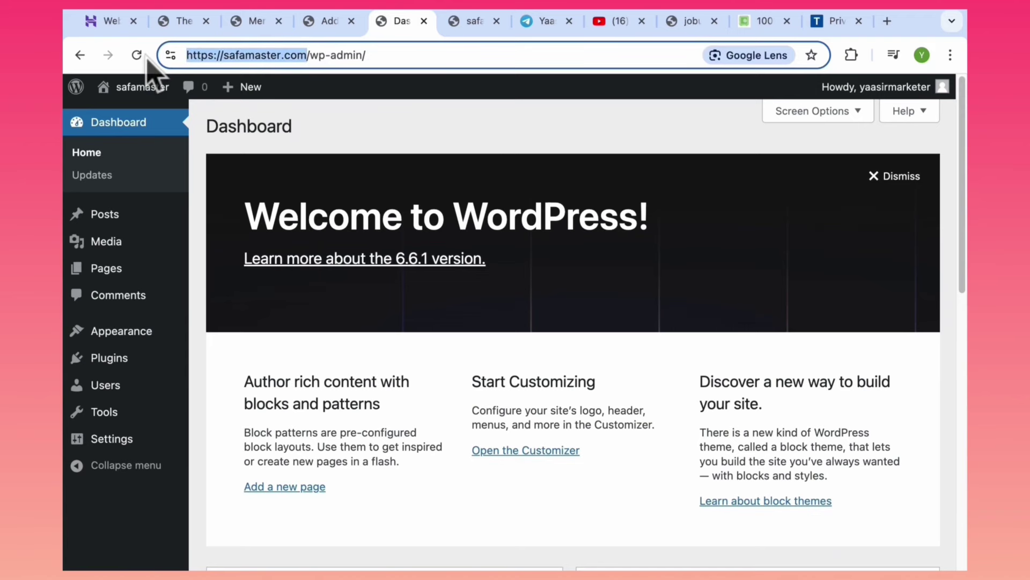
{"action": "left_click", "coordinate": [847, 25]}
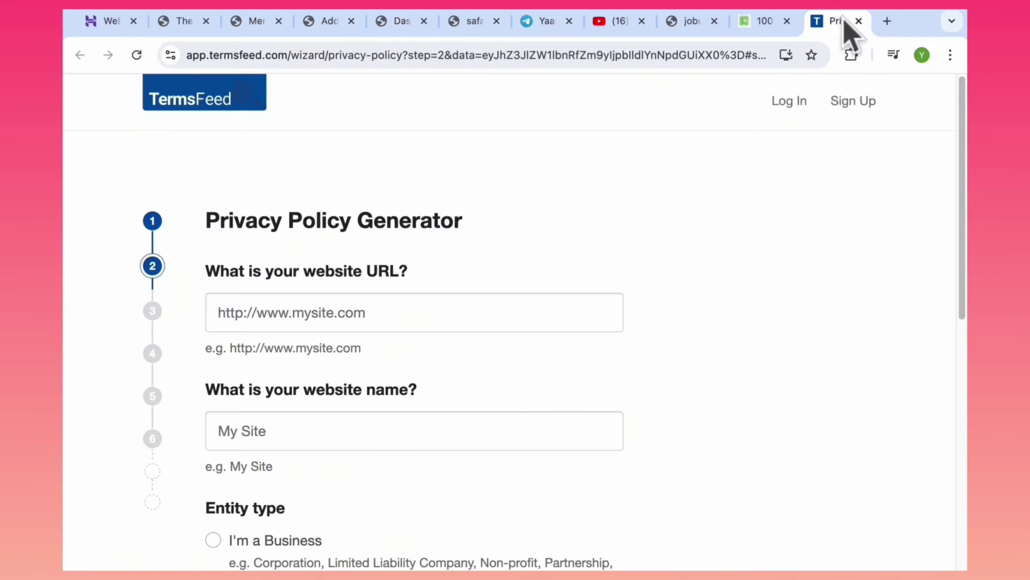
{"action": "left_click", "coordinate": [358, 302]}
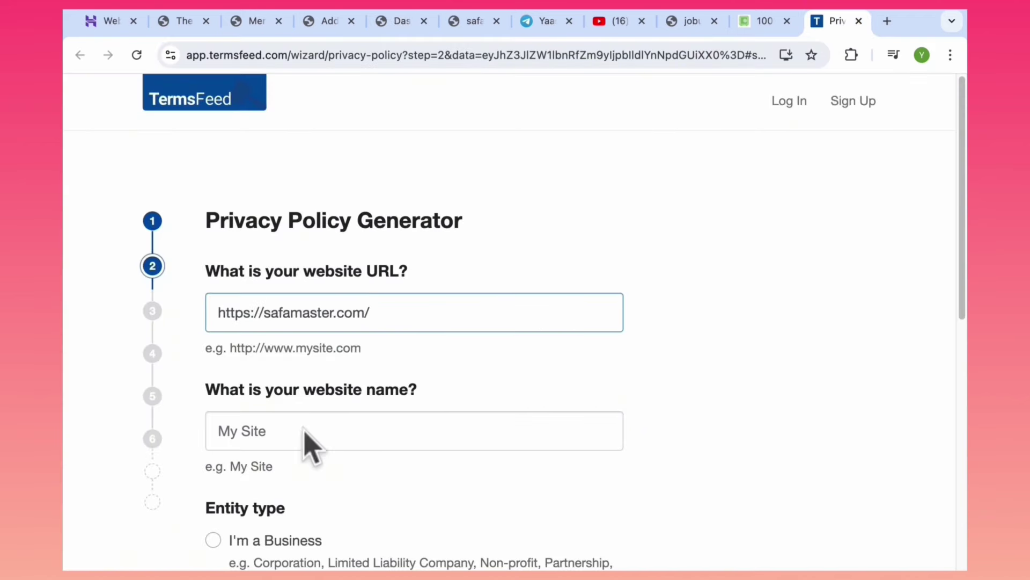
{"action": "scroll", "coordinate": [962, 281], "scroll_direction": "down", "scroll_amount": 2}
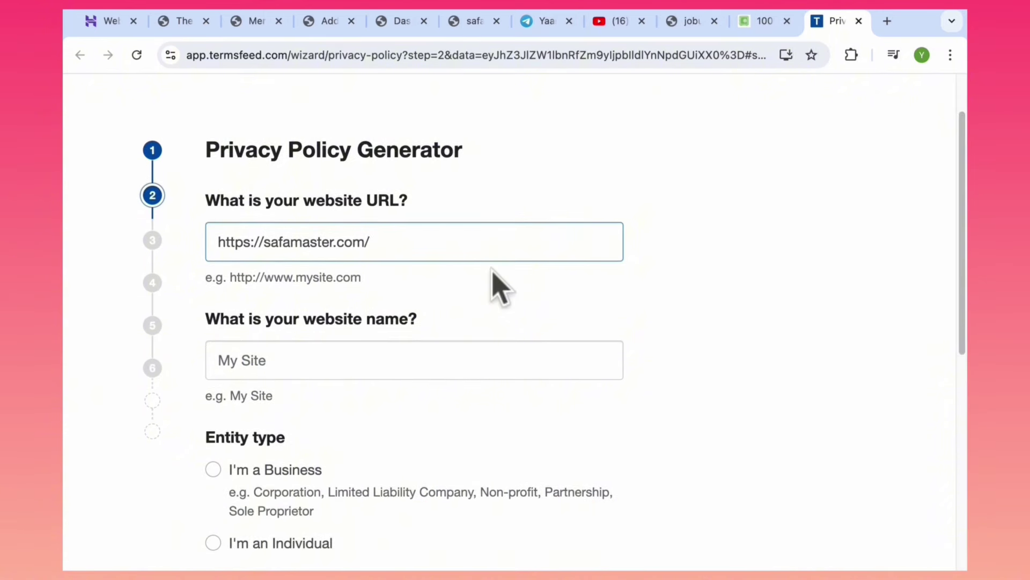
{"action": "left_click_drag", "start_coordinate": [335, 244], "coordinate": [267, 244]}
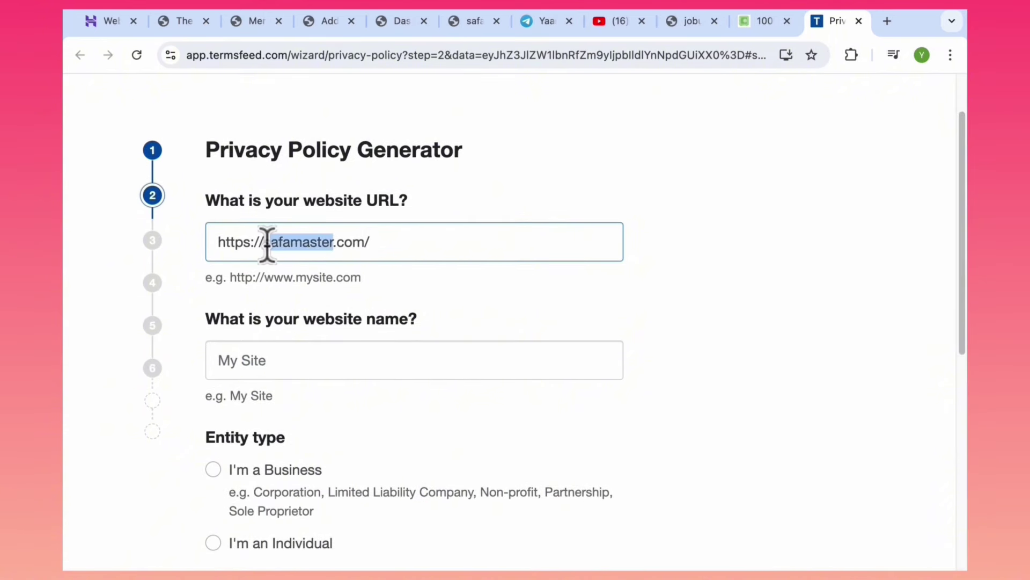
{"action": "left_click", "coordinate": [269, 350]}
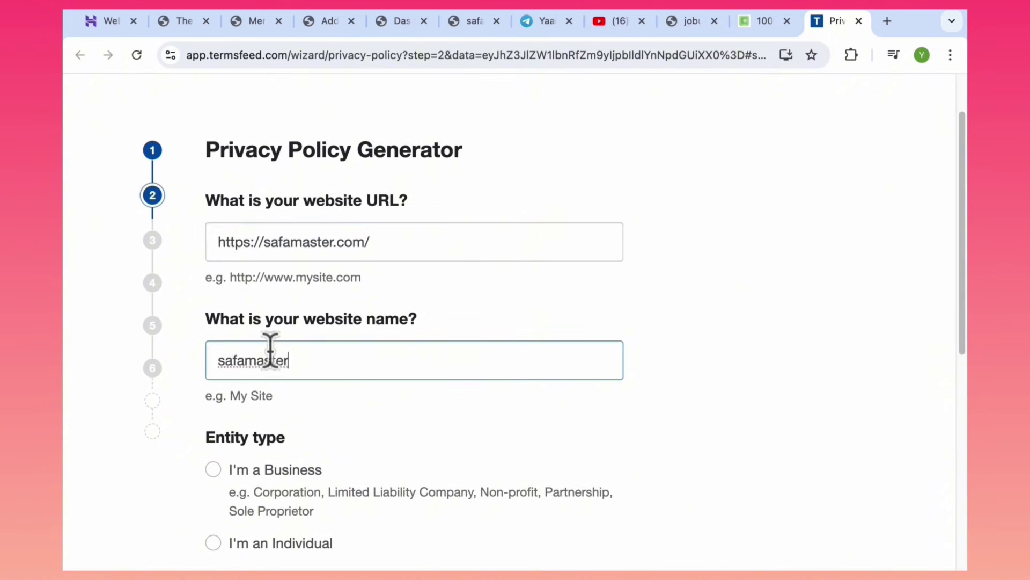
Set the entity type to Individual in Alabama and continue.
{"action": "scroll", "coordinate": [963, 306], "scroll_direction": "down", "scroll_amount": 1}
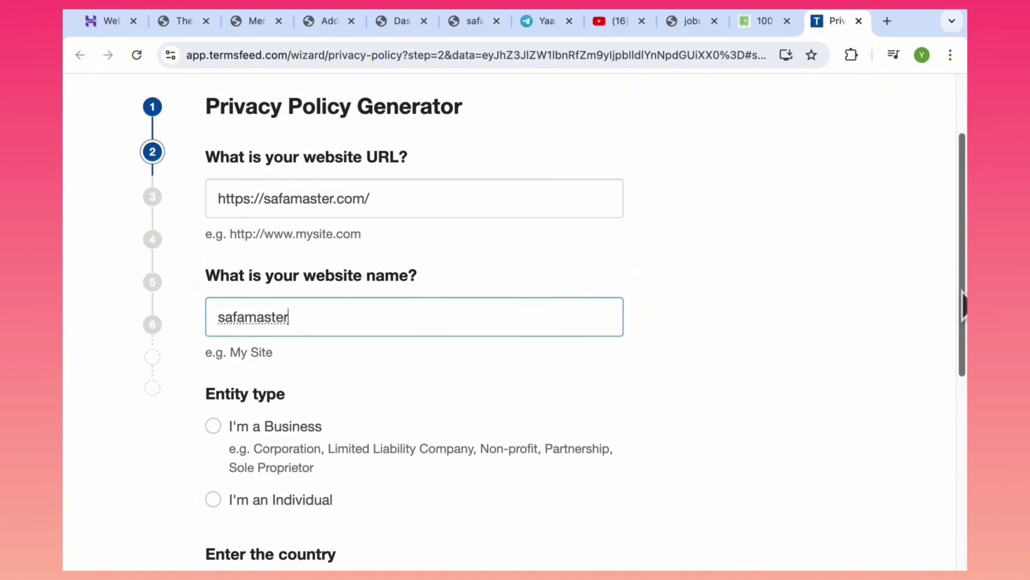
{"action": "scroll", "coordinate": [964, 306], "scroll_direction": "down", "scroll_amount": 3}
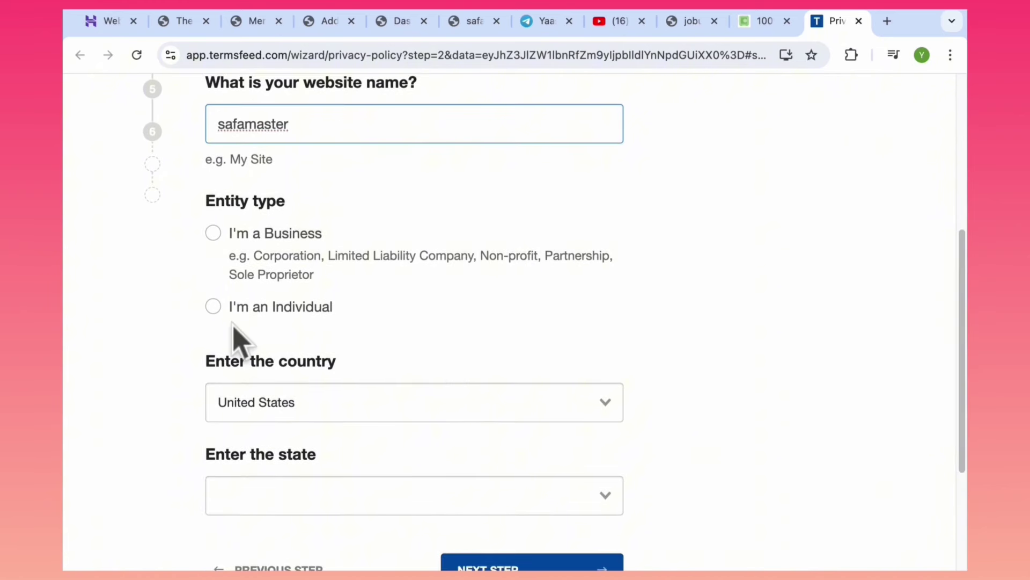
{"action": "left_click", "coordinate": [213, 306]}
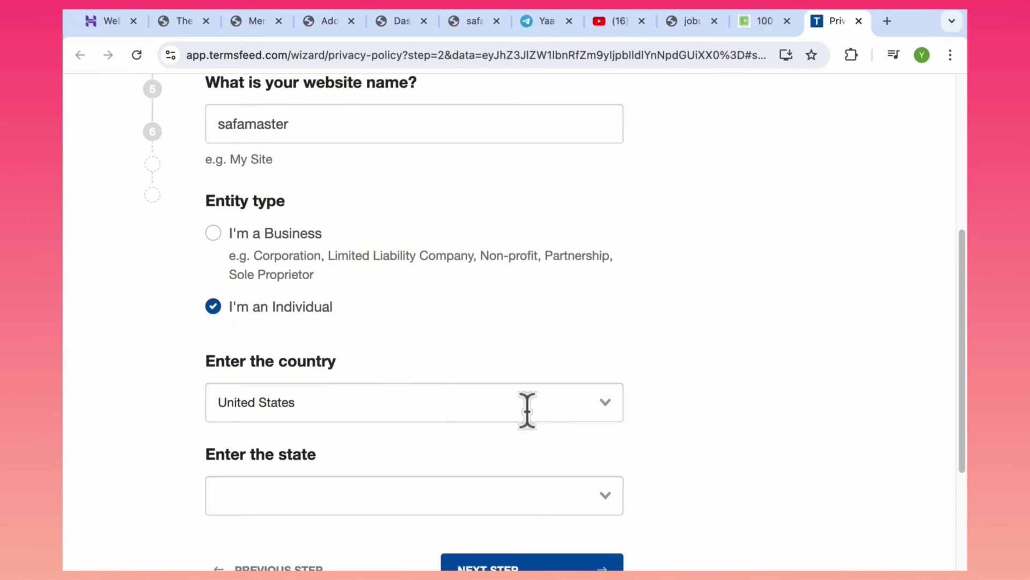
{"action": "left_click_drag", "start_coordinate": [965, 344], "coordinate": [961, 386]}
{"action": "left_click", "coordinate": [407, 408]}
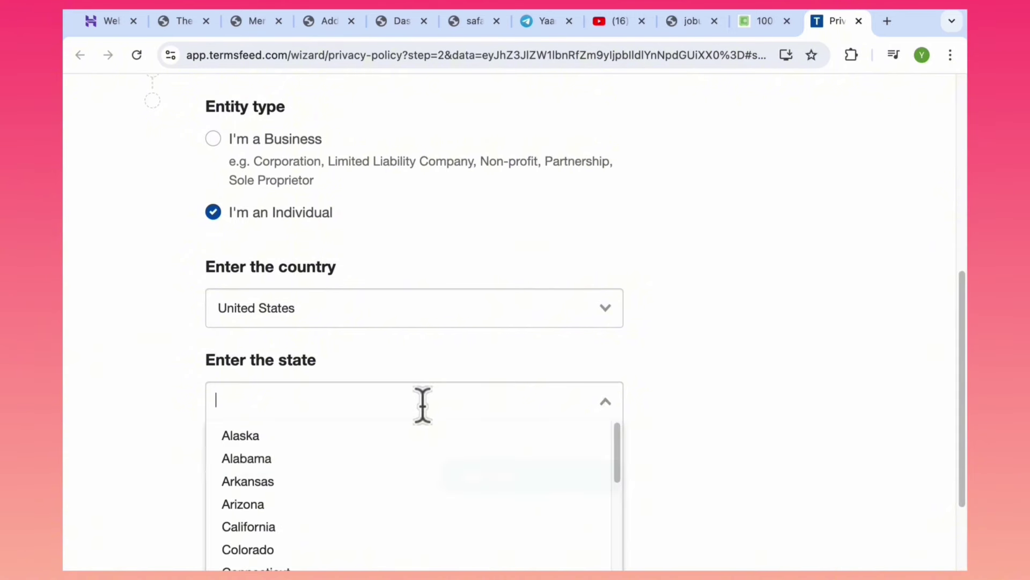
{"action": "left_click", "coordinate": [318, 472]}
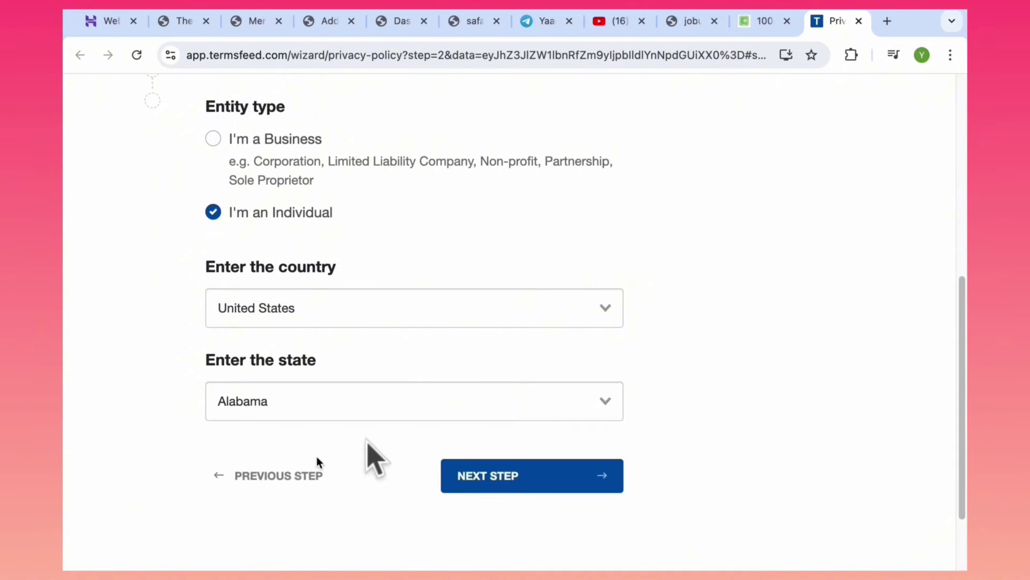
{"action": "left_click", "coordinate": [517, 489]}
Mark first name and last name as collected data and continue.
{"action": "scroll", "coordinate": [892, 239], "scroll_direction": "down", "scroll_amount": 2}
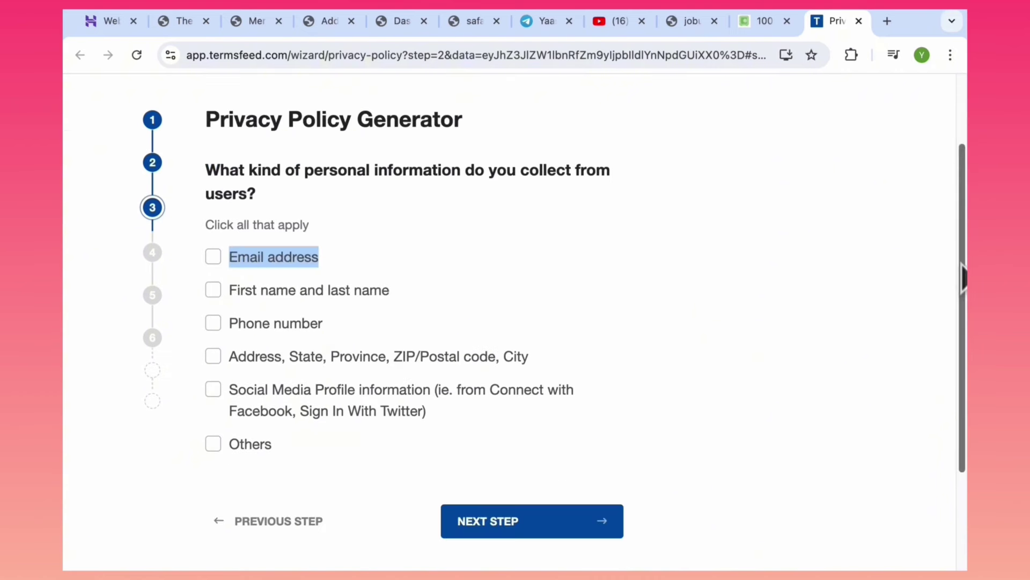
{"action": "left_click", "coordinate": [233, 290]}
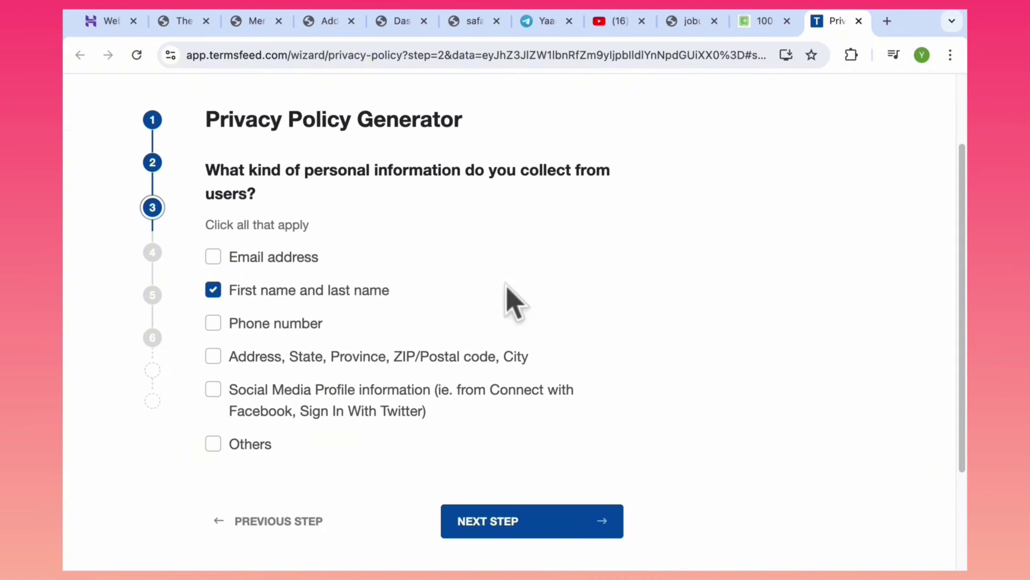
{"action": "left_click", "coordinate": [214, 291]}
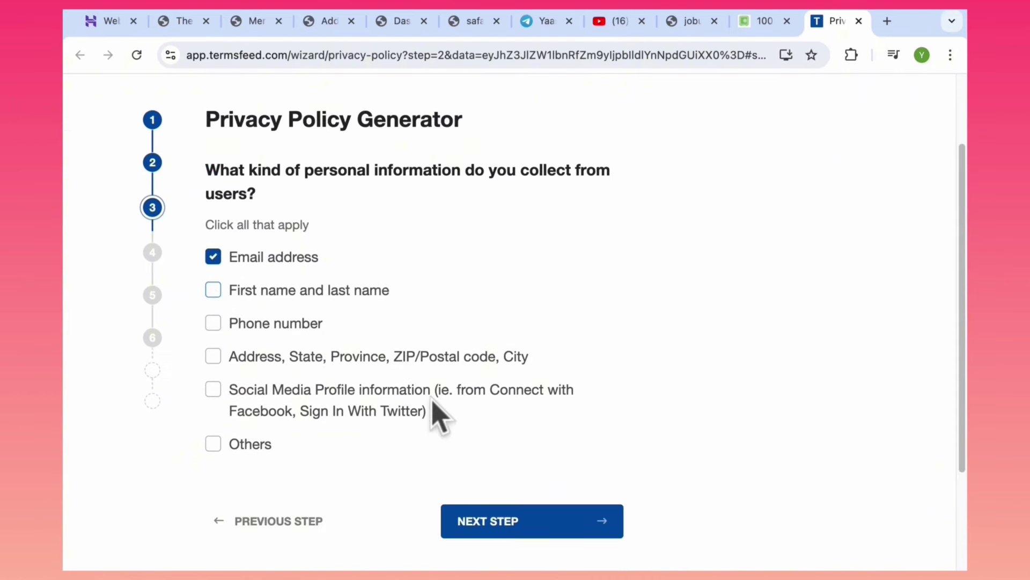
{"action": "left_click", "coordinate": [493, 526]}
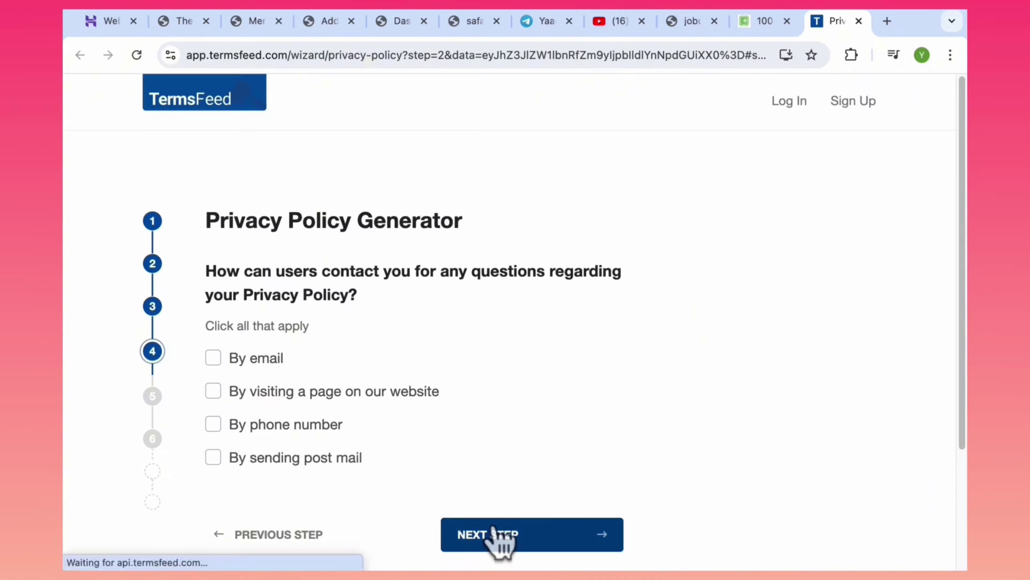
Allow users to contact you by email, pasting the contact e-mail address.
{"action": "left_click", "coordinate": [213, 358]}
{"action": "scroll", "coordinate": [952, 357], "scroll_direction": "down", "scroll_amount": 3}
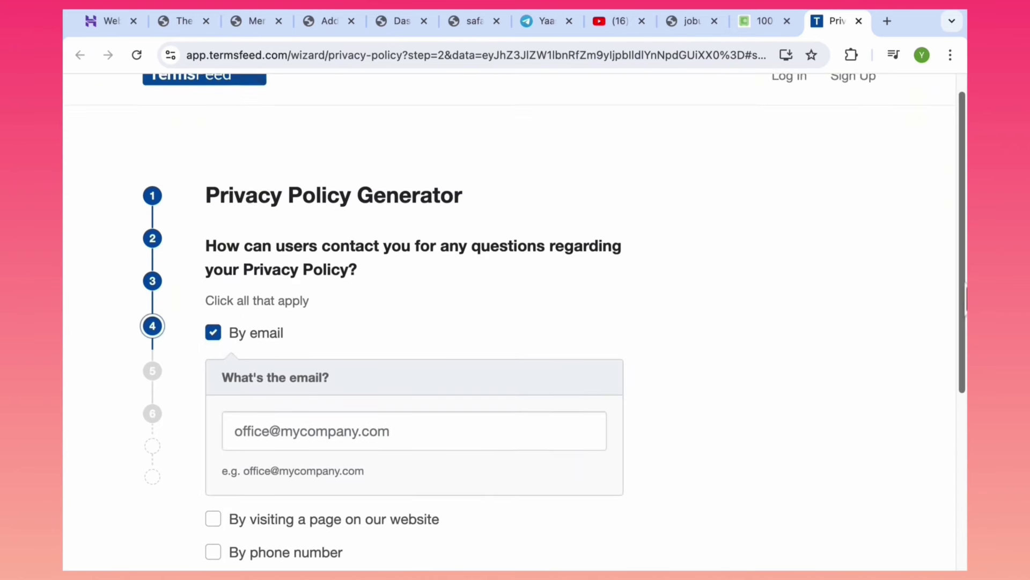
{"action": "left_click", "coordinate": [363, 336]}
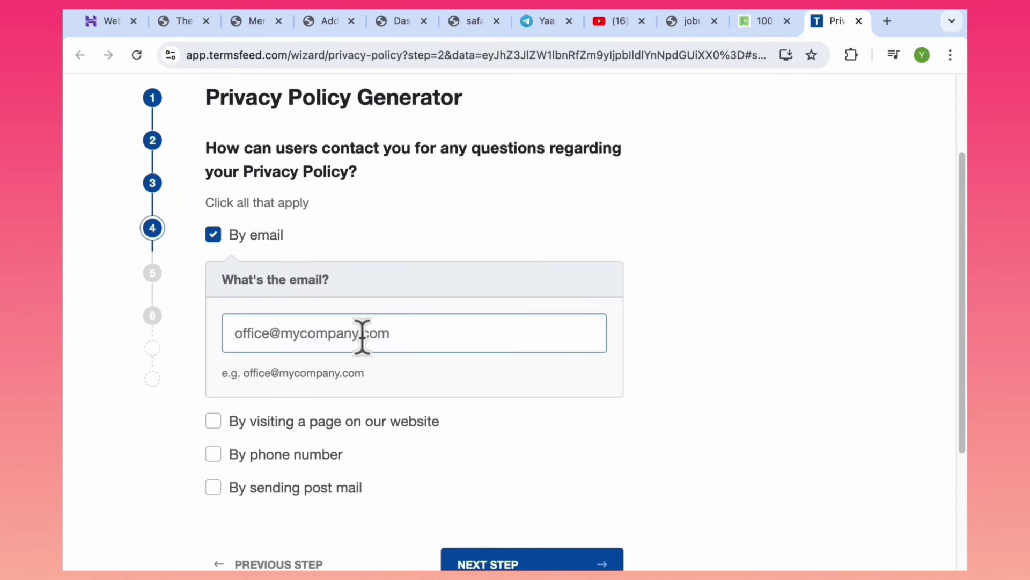
{"action": "key", "text": "ctrl+v"}
{"action": "scroll", "coordinate": [963, 408], "scroll_direction": "down", "scroll_amount": 1}
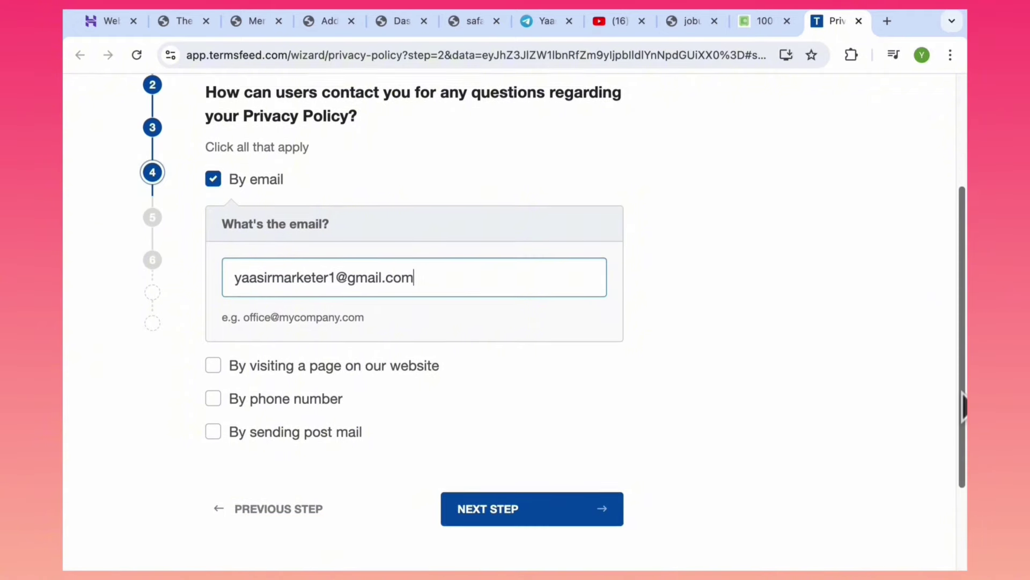
{"action": "scroll", "coordinate": [961, 418], "scroll_direction": "down", "scroll_amount": 1}
{"action": "left_click", "coordinate": [526, 456]}
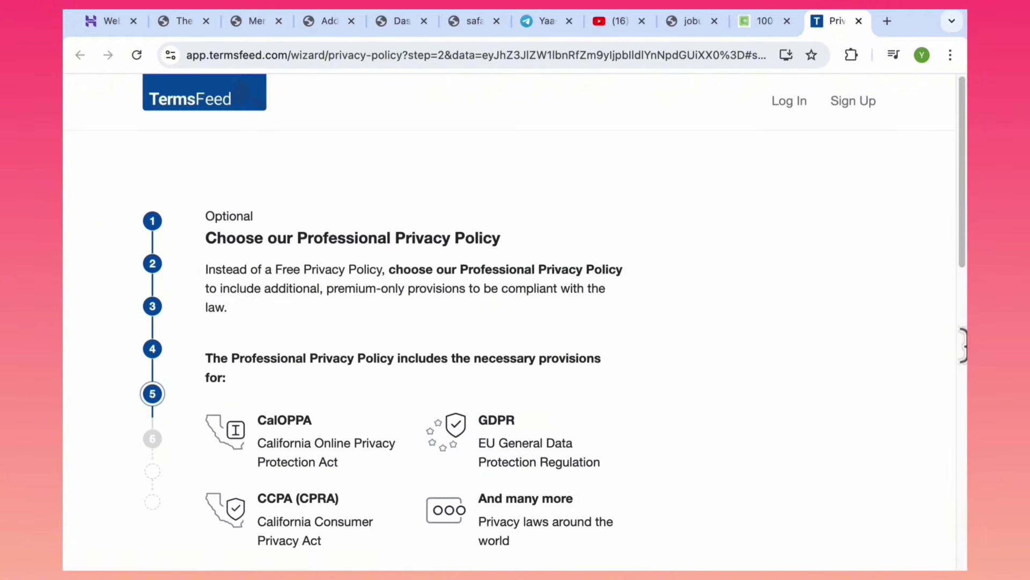
Decline the Professional Privacy Policy, enter the receiving e-mail address, and generate the policy.
{"action": "scroll", "coordinate": [961, 292], "scroll_direction": "down", "scroll_amount": 10}
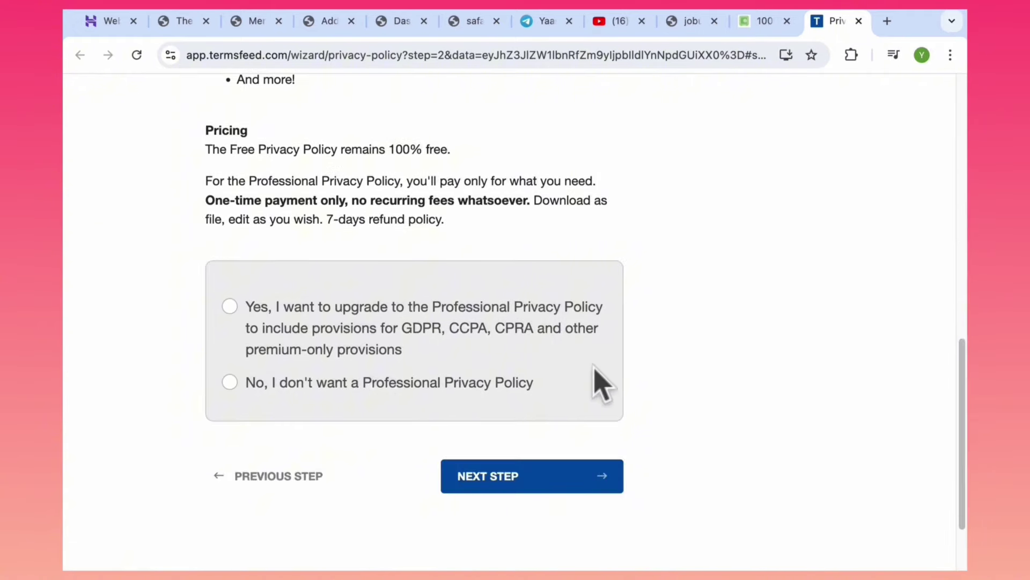
{"action": "left_click", "coordinate": [293, 383]}
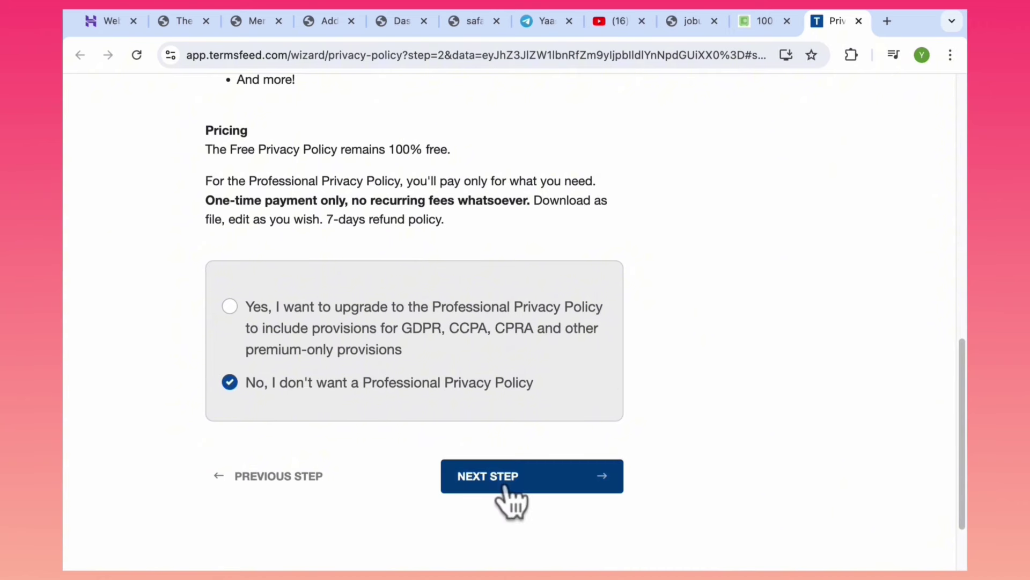
{"action": "left_click", "coordinate": [506, 485]}
{"action": "left_click", "coordinate": [443, 336]}
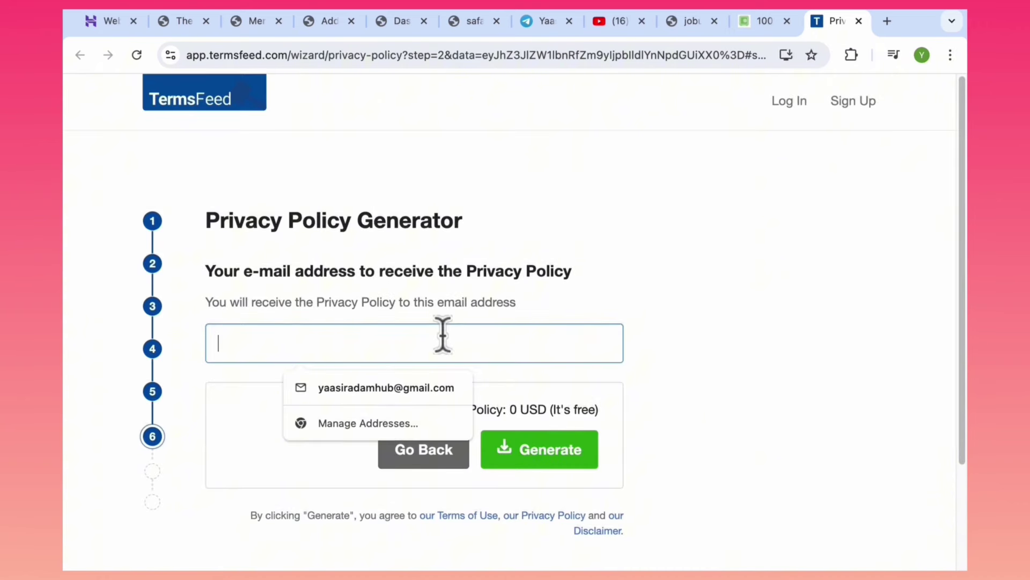
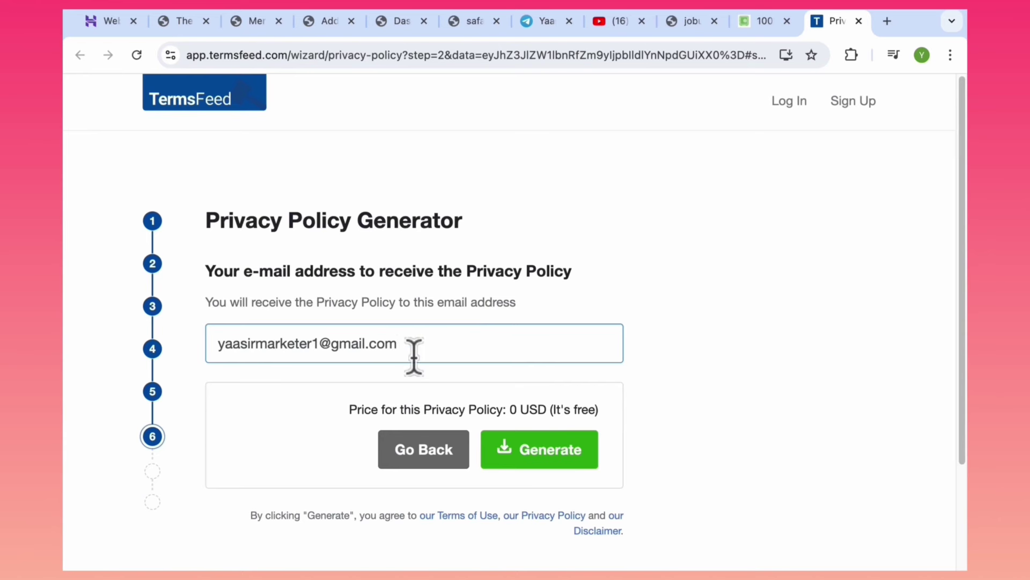
{"action": "left_click", "coordinate": [538, 459]}
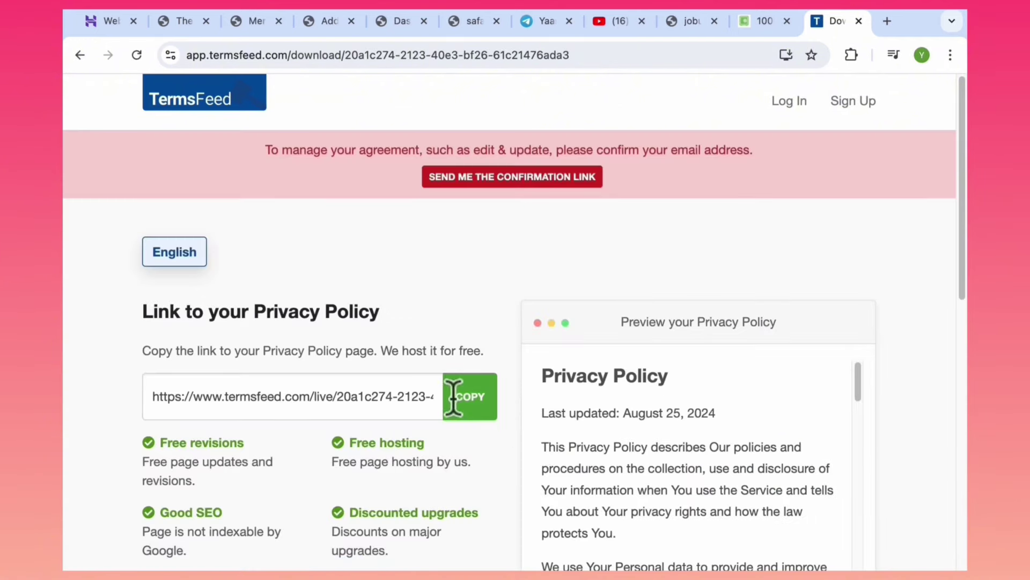
Copy the hosted Privacy Policy link and open it in the address bar.
{"action": "left_click", "coordinate": [471, 398]}
{"action": "left_click", "coordinate": [392, 56]}
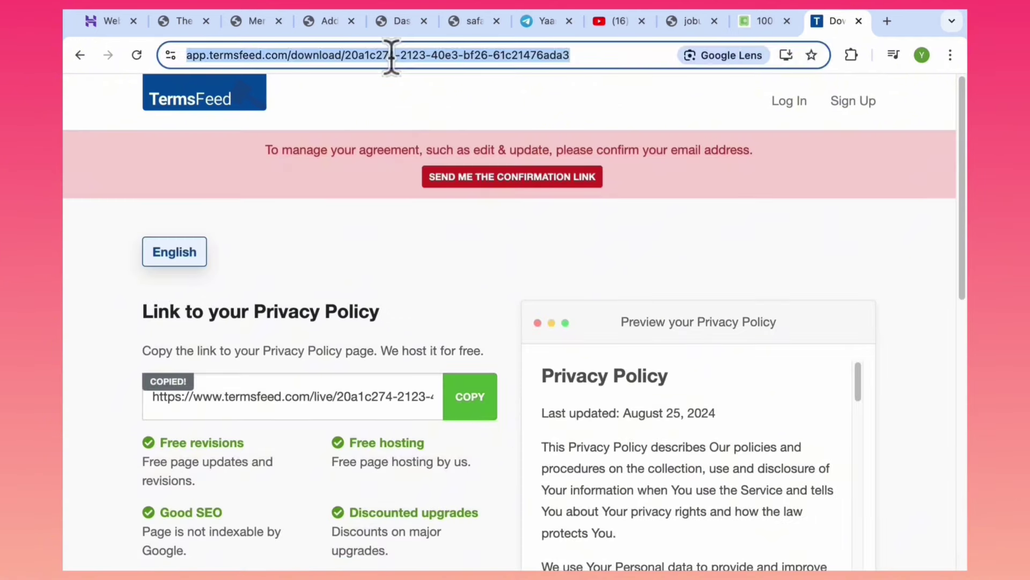
{"action": "key", "text": "ctrl+v"}
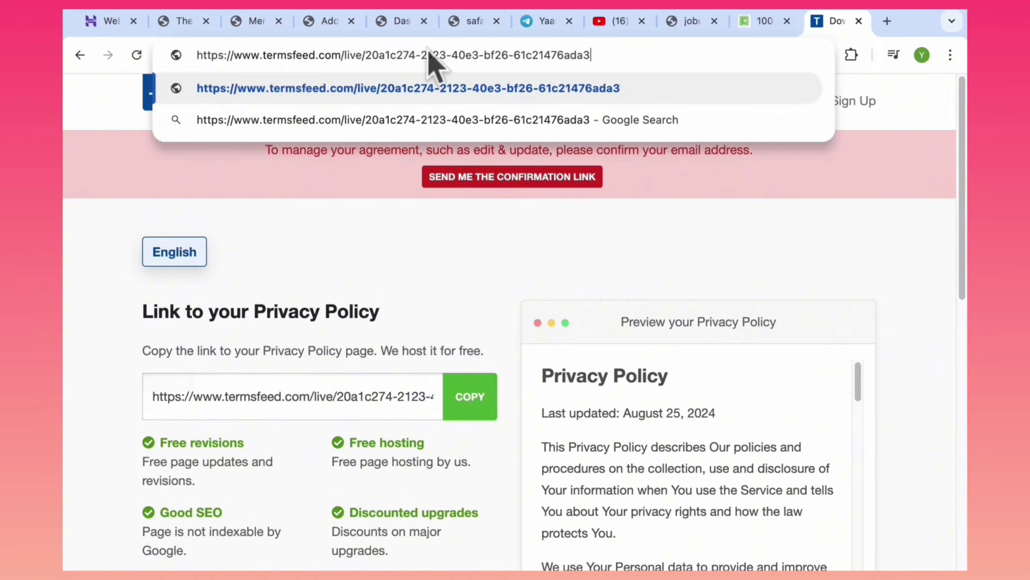
{"action": "left_click", "coordinate": [472, 405]}
{"action": "left_click", "coordinate": [400, 56]}
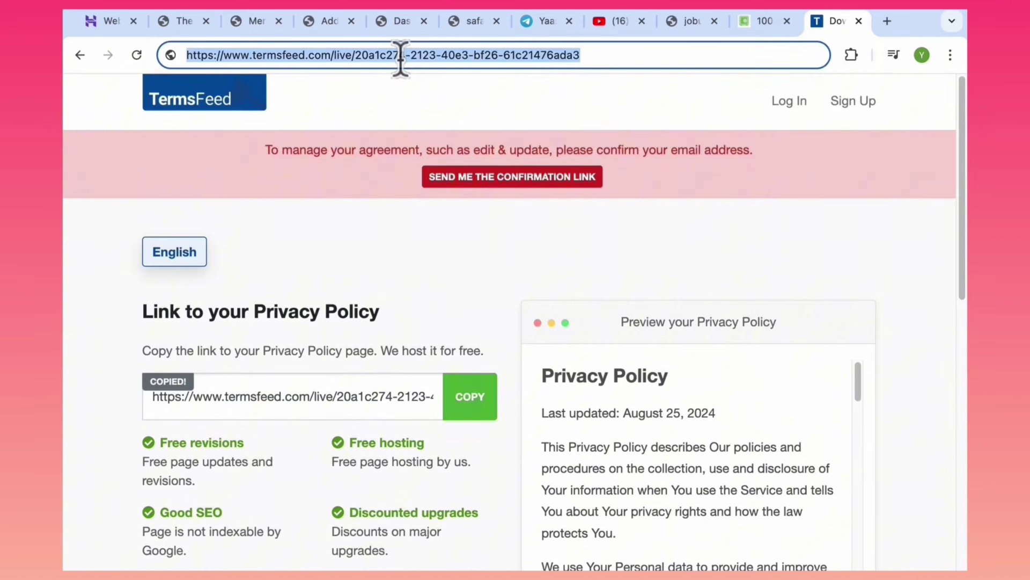
{"action": "key", "text": "BackSpace"}
{"action": "key", "text": "ctrl+v"}
{"action": "key", "text": "Return"}
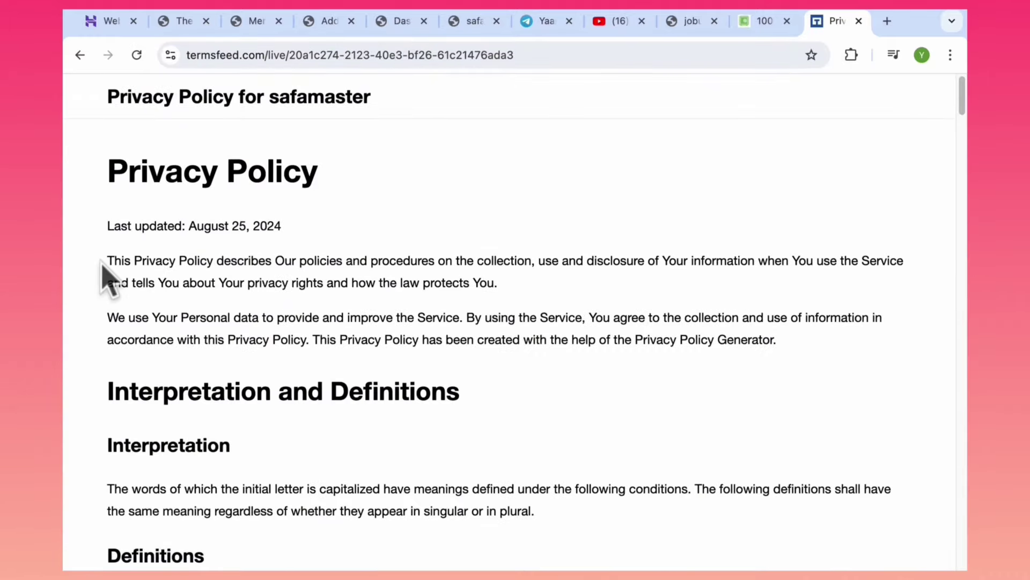
Select and copy the entire policy text from the top.
{"action": "left_click_drag", "start_coordinate": [107, 261], "coordinate": [273, 379]}
{"action": "left_click", "coordinate": [952, 174]}
{"action": "left_click_drag", "start_coordinate": [962, 158], "coordinate": [955, 97]}
{"action": "left_click_drag", "start_coordinate": [122, 279], "coordinate": [369, 489]}
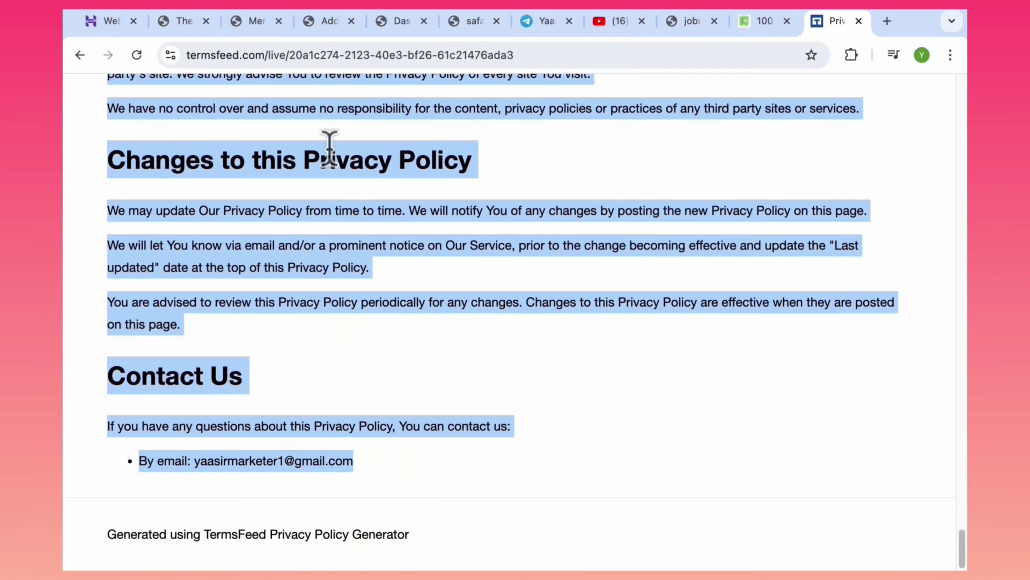
{"action": "left_click", "coordinate": [328, 22]}
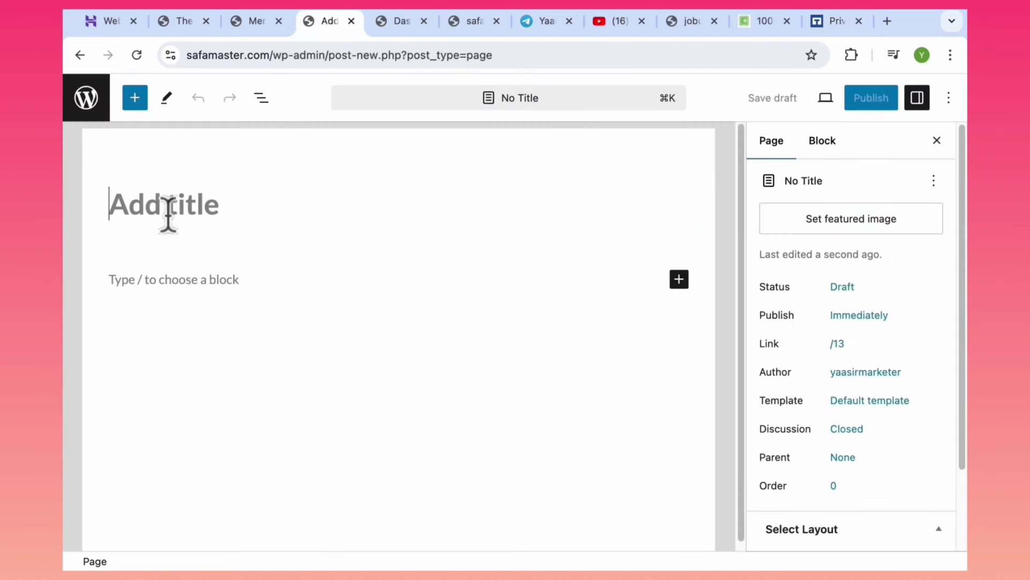
Paste the policy text into the page body and 'Privacy Policy' as the title.
{"action": "left_click", "coordinate": [185, 281]}
{"action": "key", "text": "super+v"}
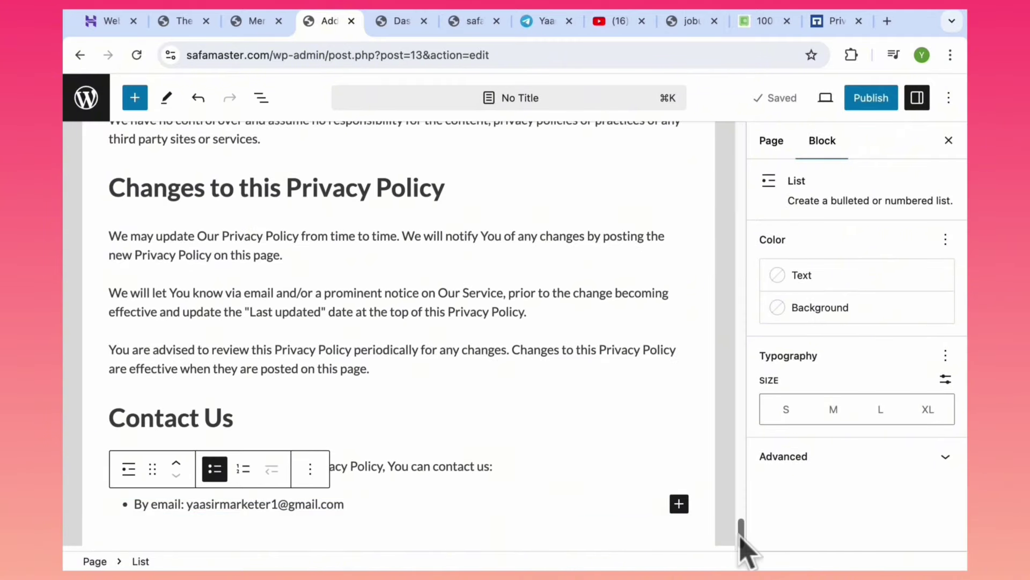
{"action": "left_click_drag", "start_coordinate": [741, 543], "coordinate": [735, 108]}
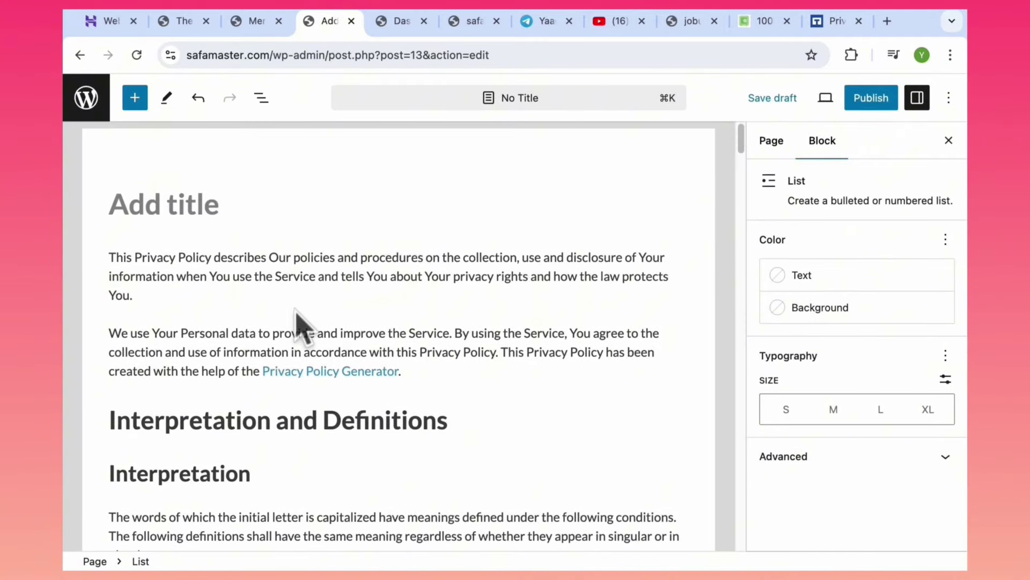
{"action": "left_click", "coordinate": [815, 26]}
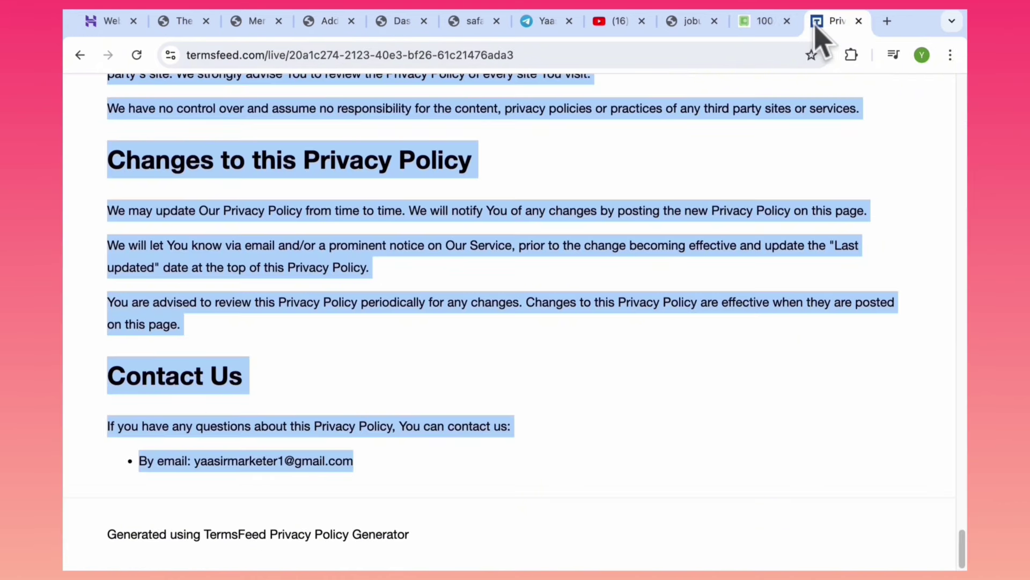
{"action": "left_click", "coordinate": [505, 165]}
{"action": "left_click_drag", "start_coordinate": [474, 159], "coordinate": [310, 160]}
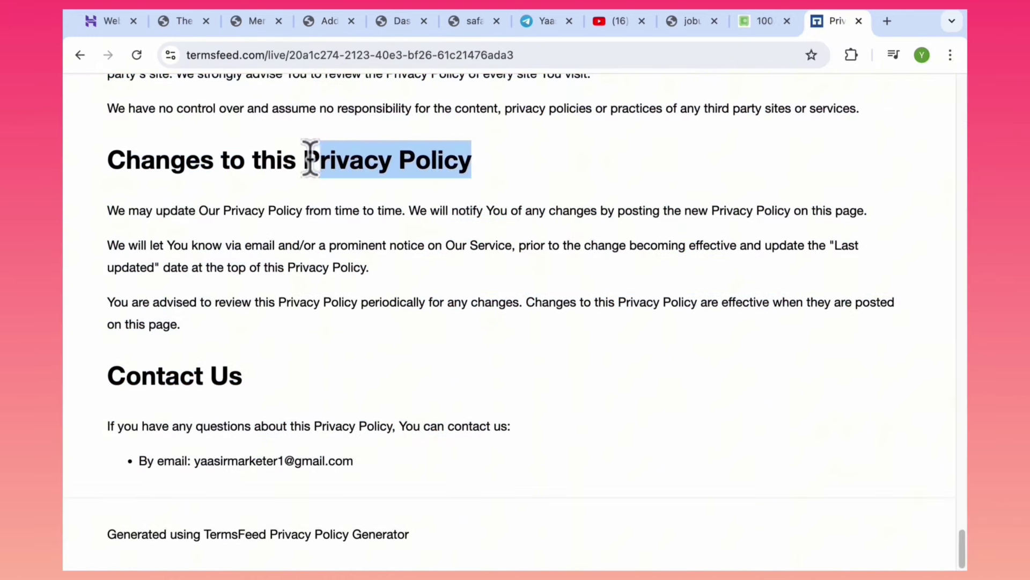
{"action": "left_click", "coordinate": [331, 22]}
{"action": "left_click", "coordinate": [263, 186]}
{"action": "key", "text": "super+v"}
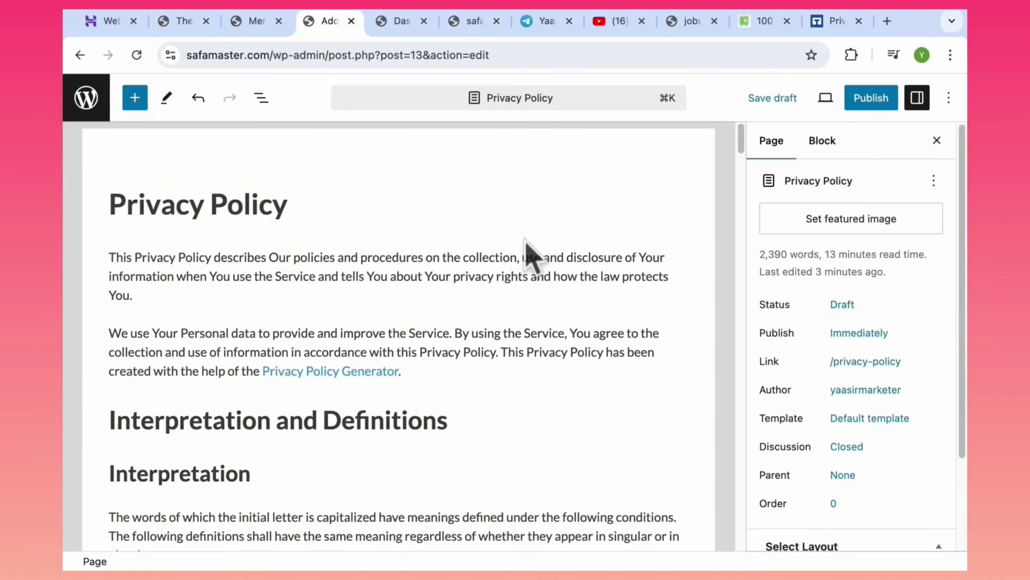
Publish the Privacy Policy page and start another new blank page.
{"action": "left_click", "coordinate": [868, 101]}
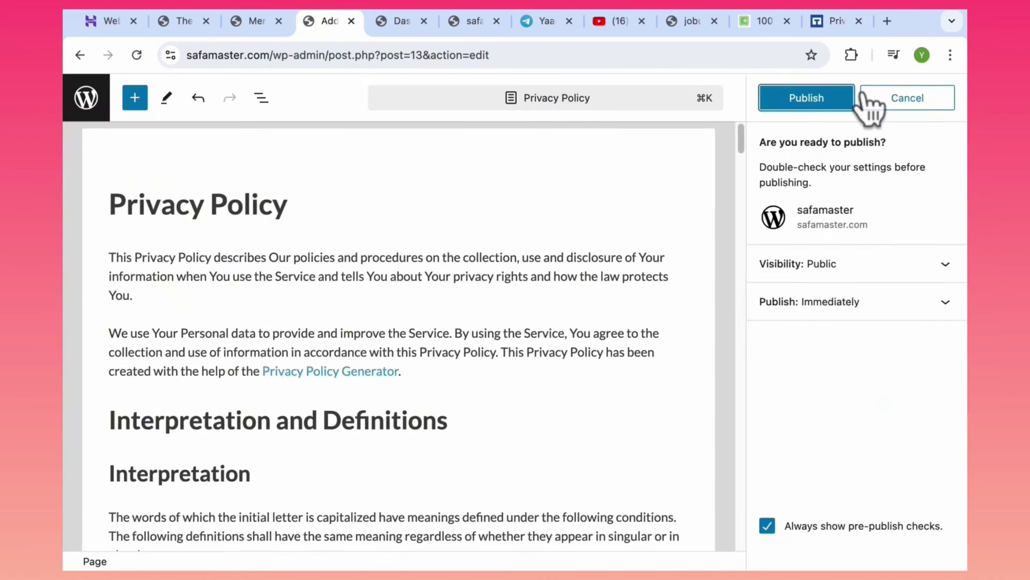
{"action": "left_click", "coordinate": [815, 97]}
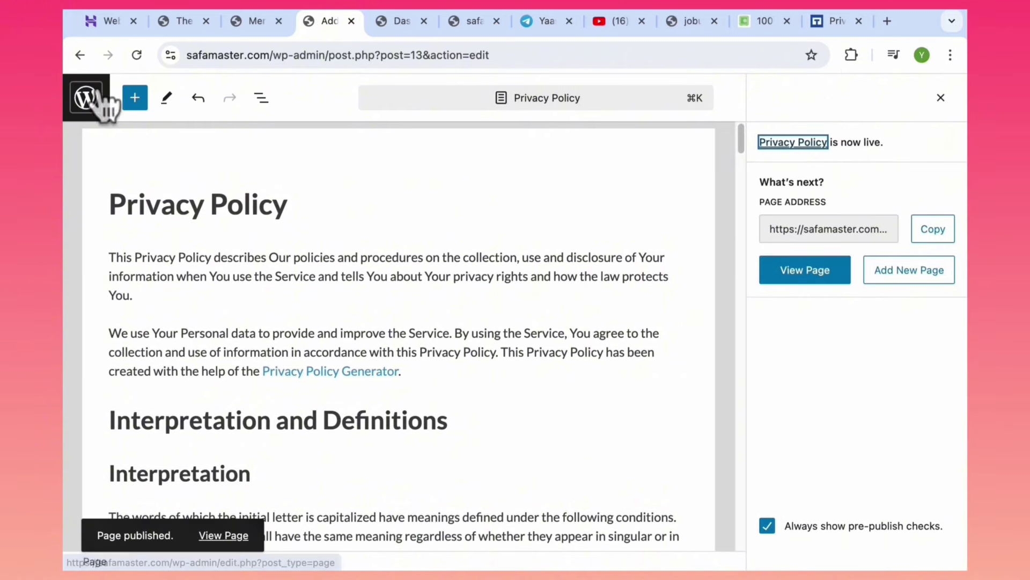
{"action": "left_click", "coordinate": [79, 55]}
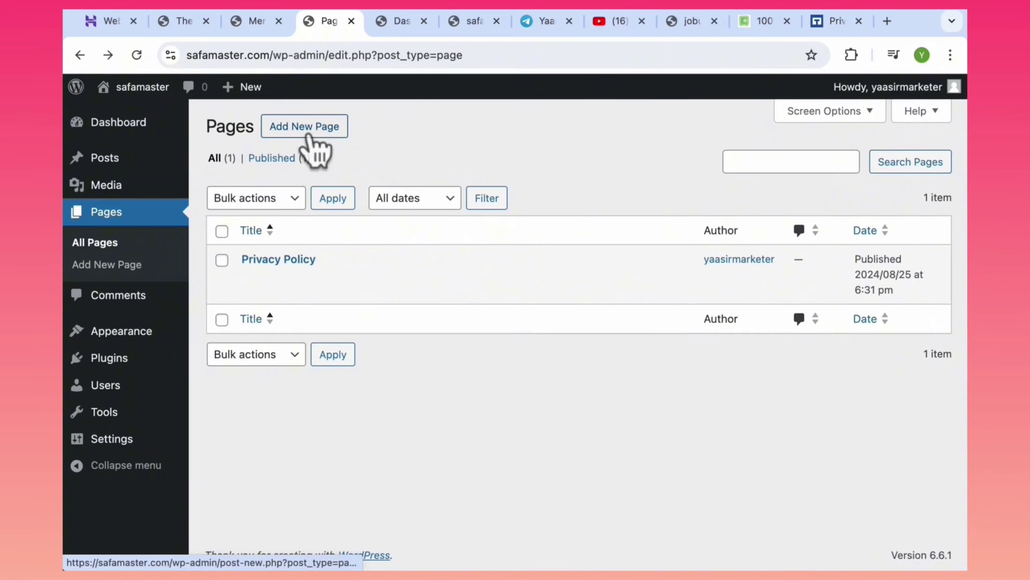
{"action": "left_click", "coordinate": [315, 144]}
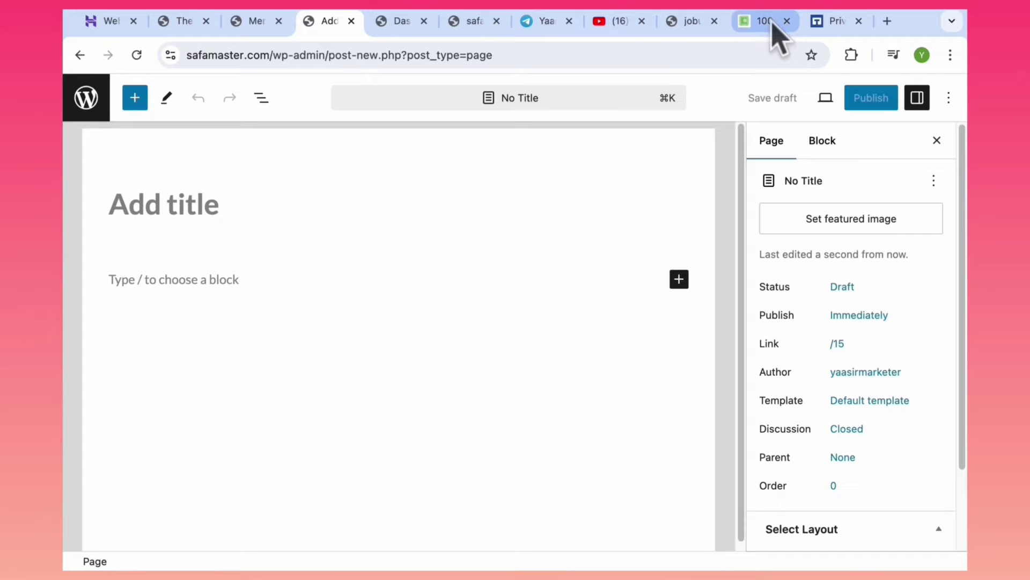
{"action": "left_click", "coordinate": [772, 22]}
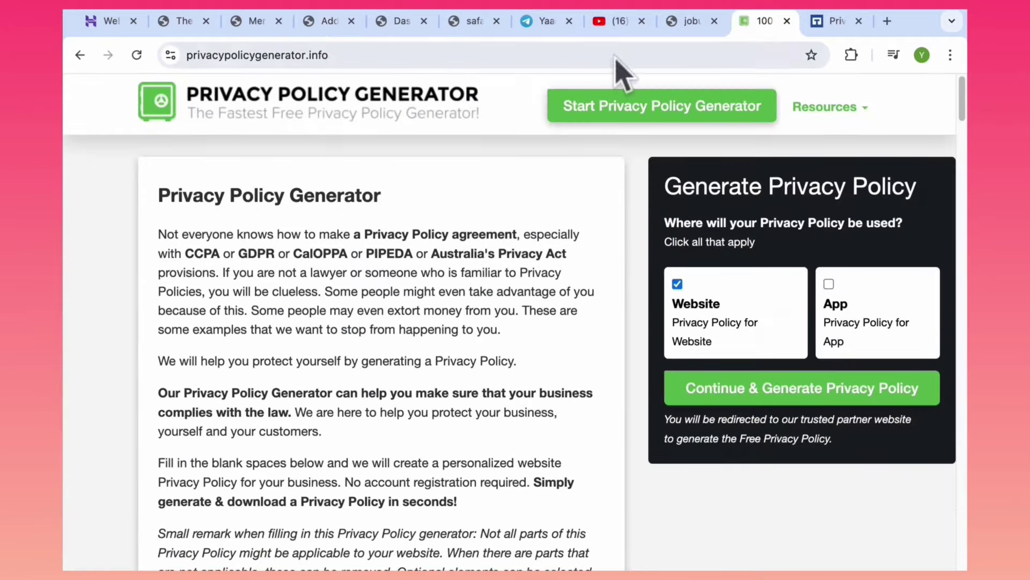
Close the leftover policy tabs, search 'terms and conditions generator' and start a website Terms & Conditions.
{"action": "left_click", "coordinate": [786, 21]}
{"action": "left_click", "coordinate": [787, 21]}
{"action": "left_click", "coordinate": [818, 22]}
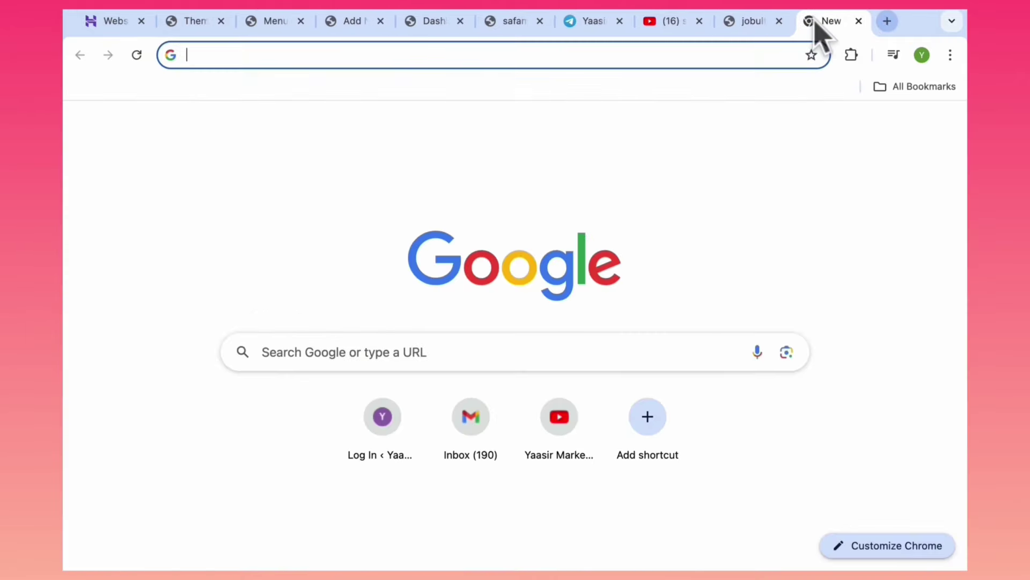
{"action": "type", "text": "ter"}
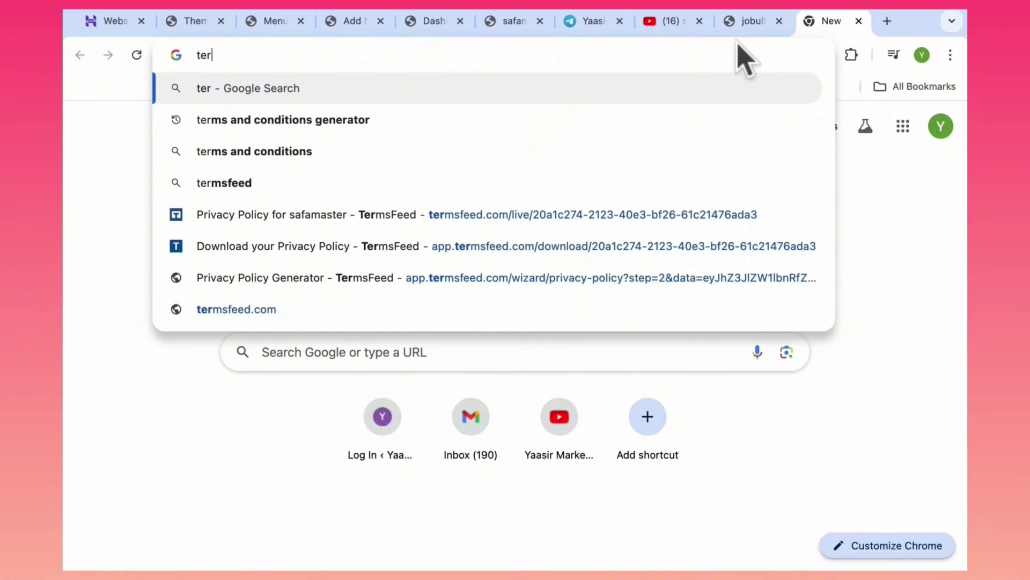
{"action": "left_click", "coordinate": [397, 122]}
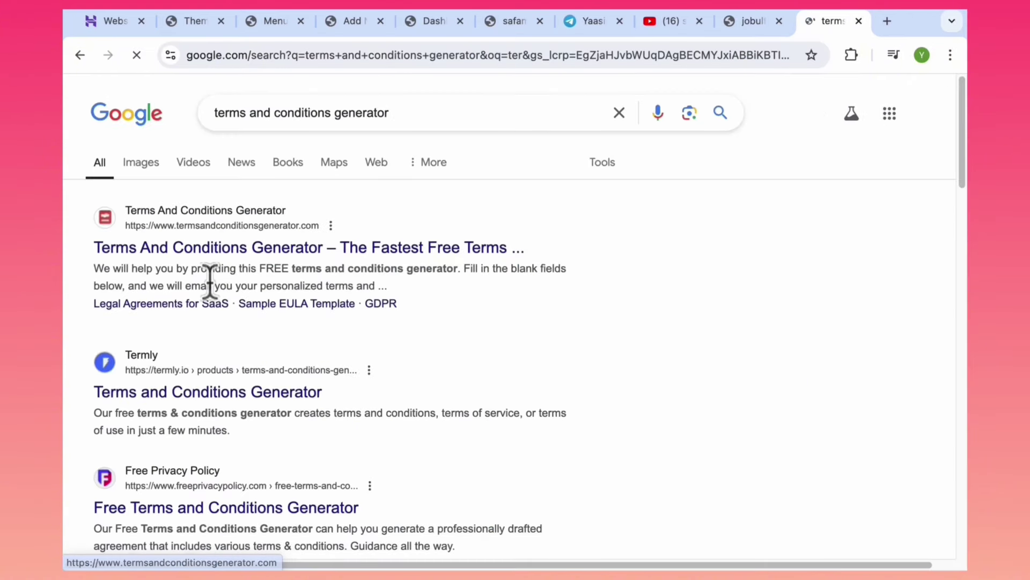
{"action": "left_click", "coordinate": [150, 252]}
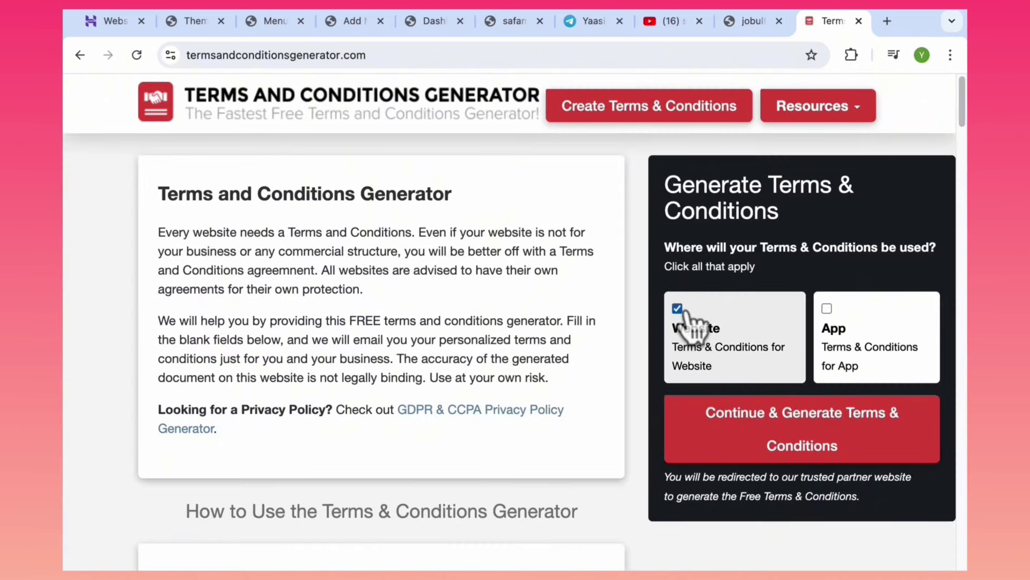
{"action": "left_click", "coordinate": [778, 422]}
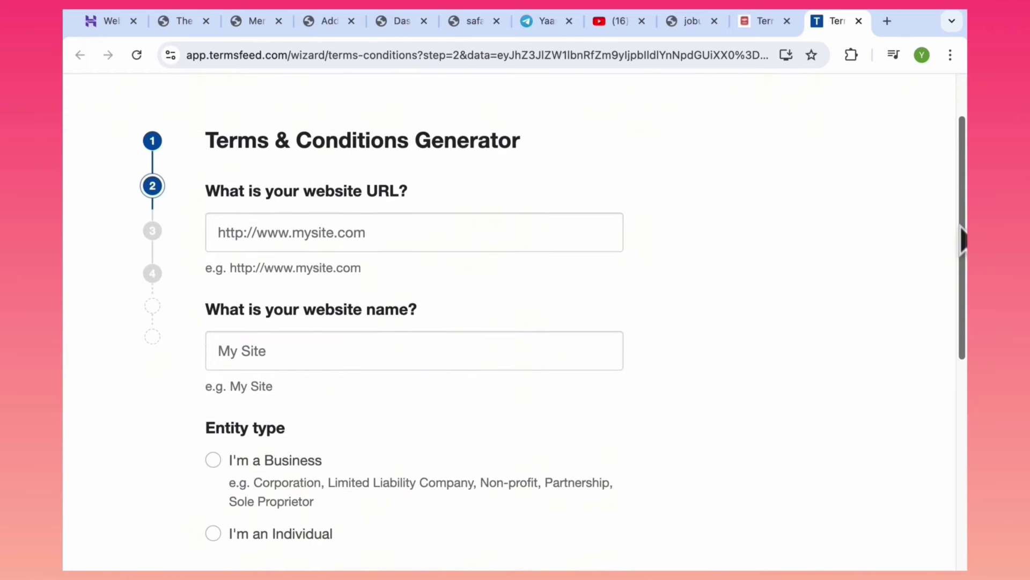
Enter the safamaster URL and name, mark the owner as an Individual in Alabama, and continue.
{"action": "left_click", "coordinate": [454, 226]}
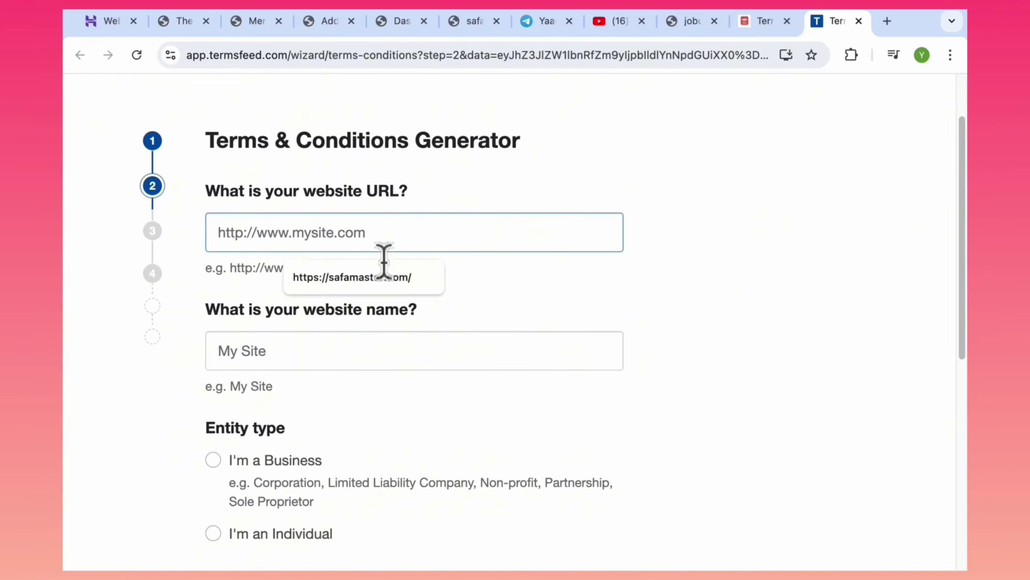
{"action": "left_click", "coordinate": [424, 279]}
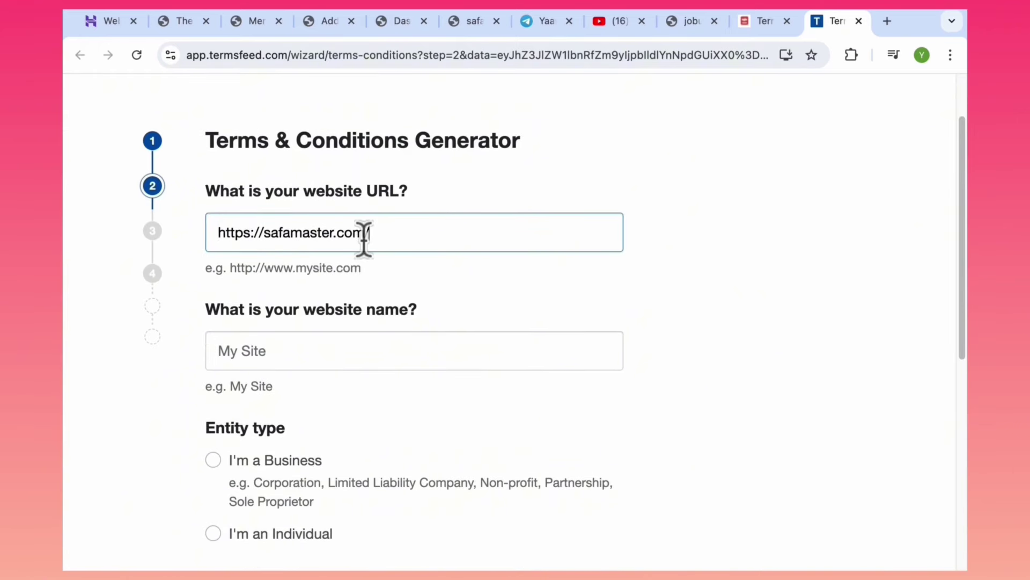
{"action": "left_click", "coordinate": [340, 342]}
{"action": "left_click", "coordinate": [338, 400]}
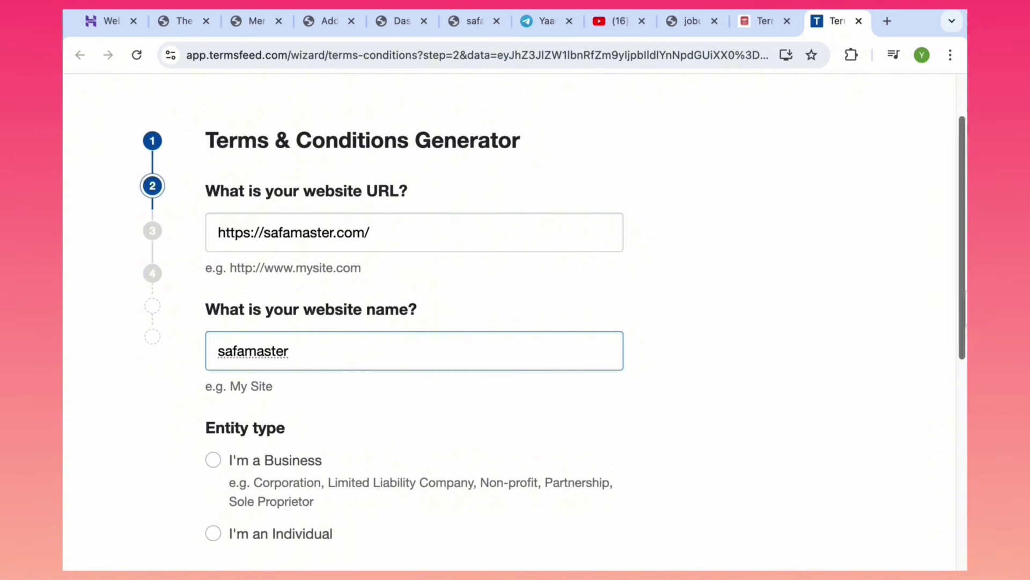
{"action": "scroll", "coordinate": [952, 396], "scroll_direction": "down", "scroll_amount": 4}
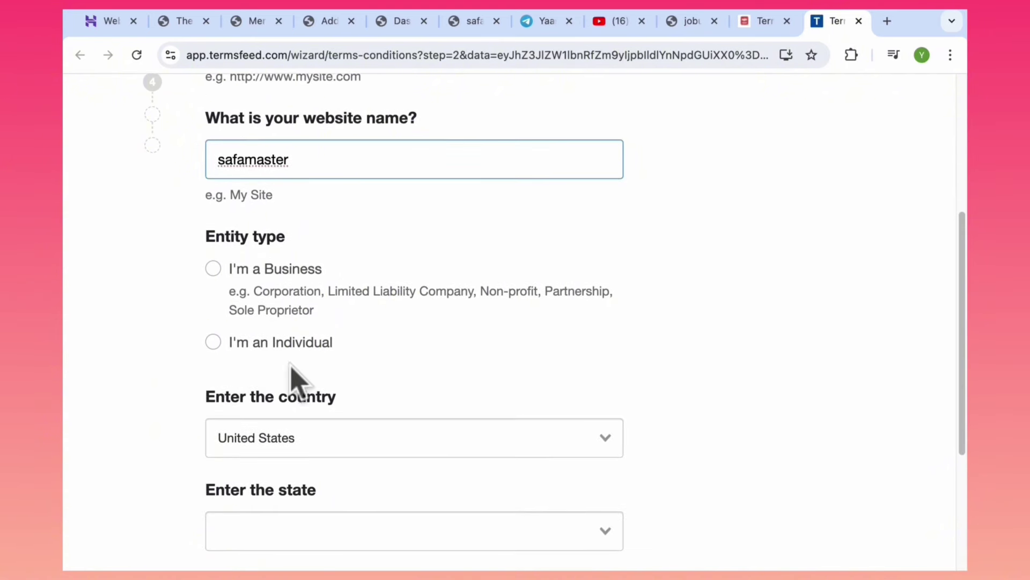
{"action": "left_click", "coordinate": [248, 344]}
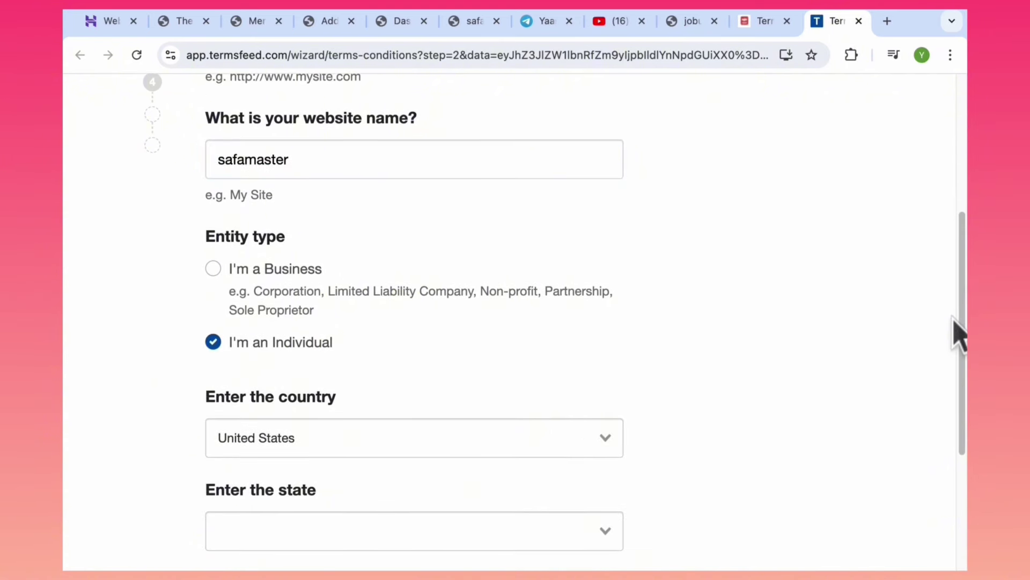
{"action": "scroll", "coordinate": [959, 341], "scroll_direction": "down", "scroll_amount": 3}
{"action": "left_click", "coordinate": [472, 405]}
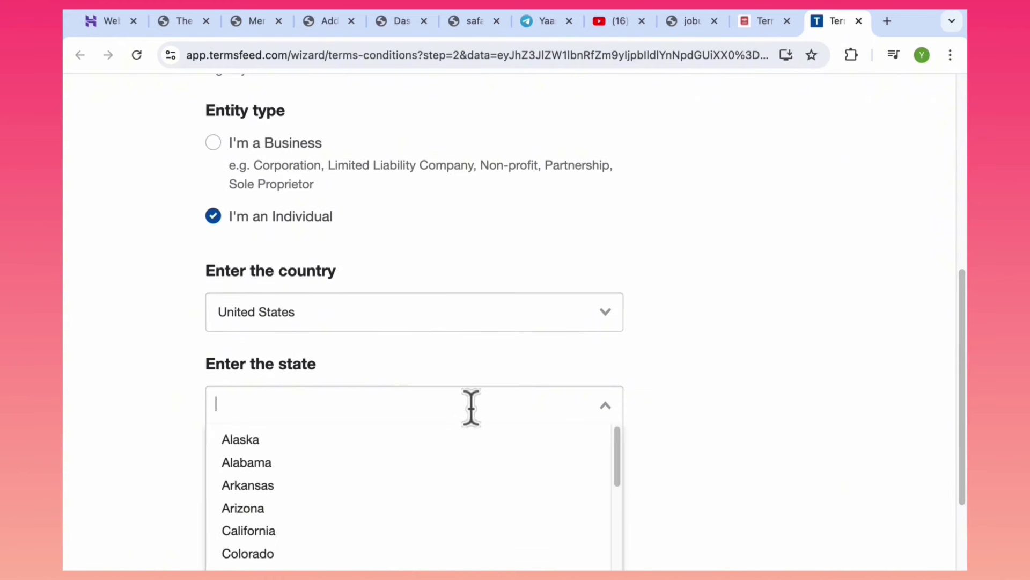
{"action": "left_click", "coordinate": [428, 463]}
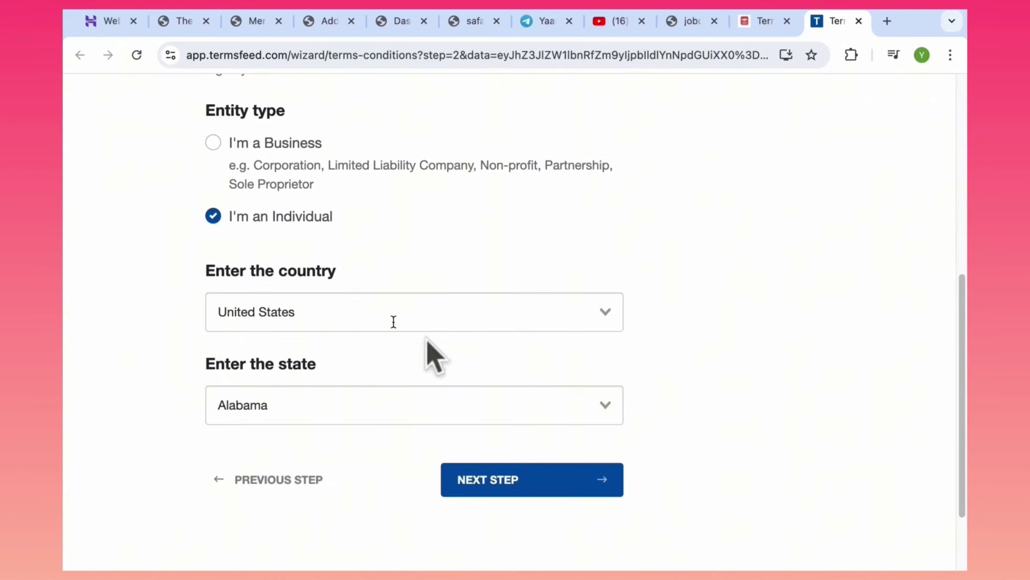
{"action": "left_click", "coordinate": [529, 483]}
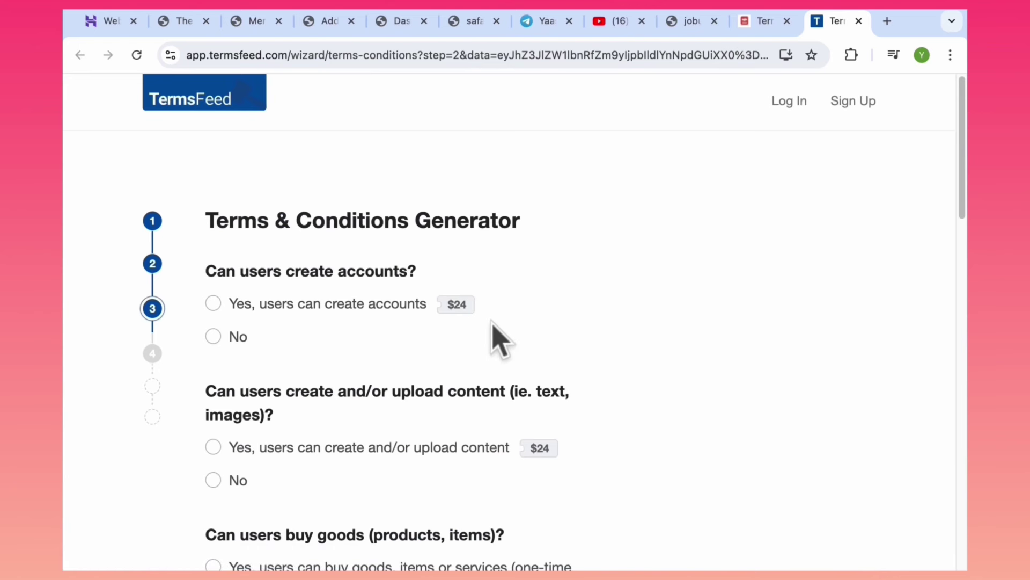
Answer No to users buying goods and allow contact by email with the pasted address.
{"action": "scroll", "coordinate": [200, 225], "scroll_direction": "down", "scroll_amount": 5}
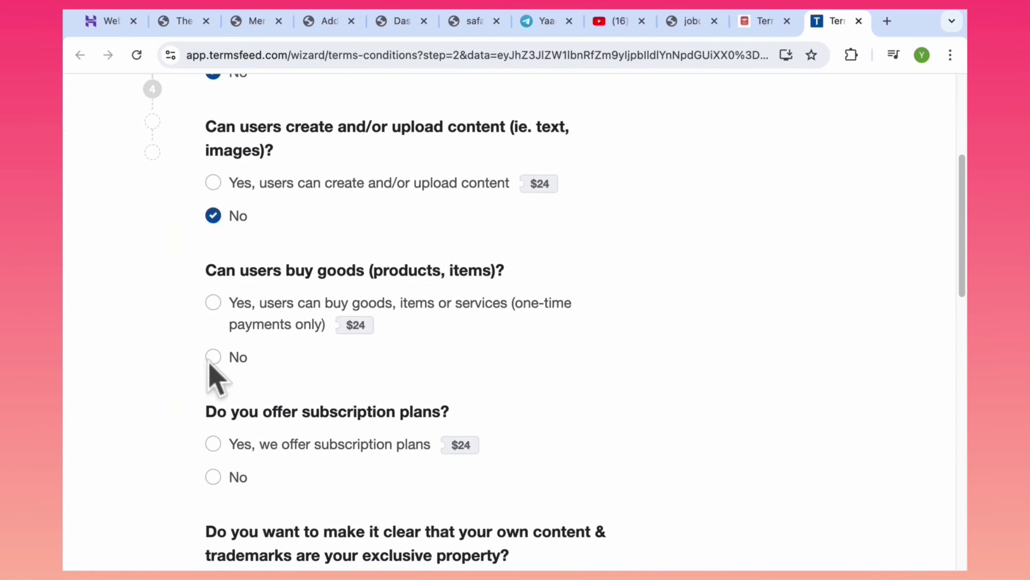
{"action": "left_click", "coordinate": [213, 358]}
{"action": "scroll", "coordinate": [952, 397], "scroll_direction": "down", "scroll_amount": 8}
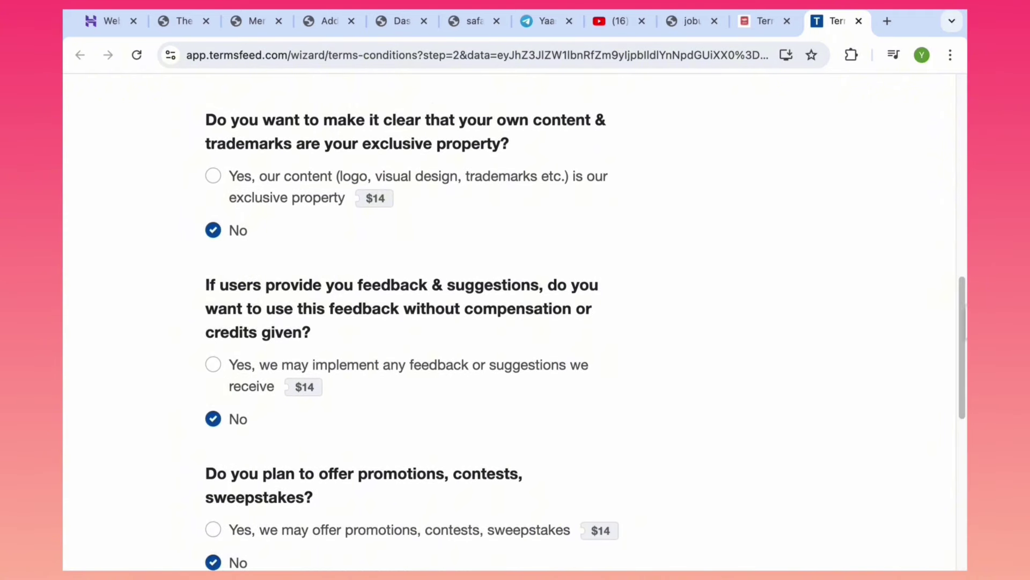
{"action": "scroll", "coordinate": [961, 430], "scroll_direction": "down", "scroll_amount": 8}
{"action": "left_click", "coordinate": [249, 252]}
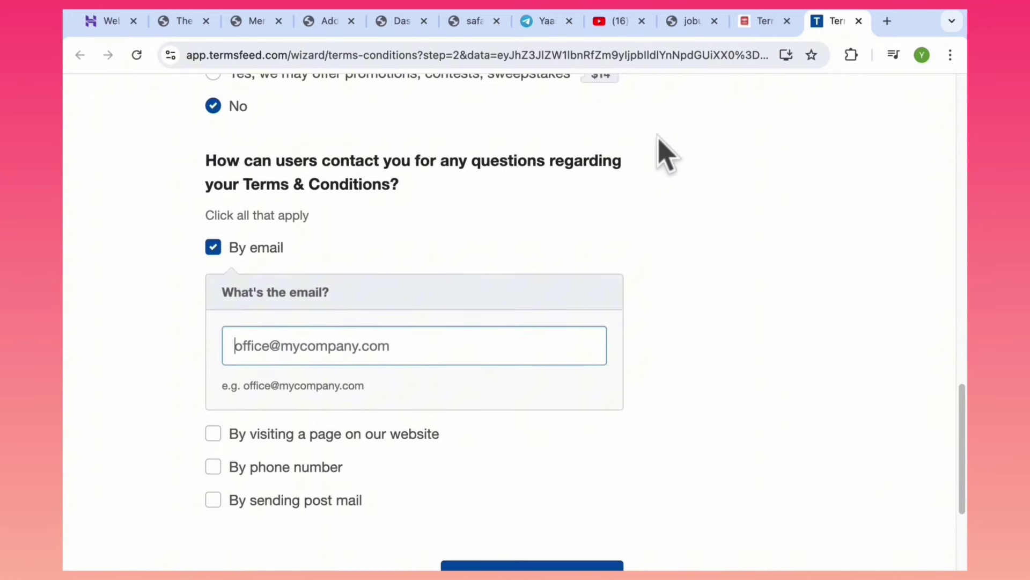
{"action": "key", "text": "ctrl+v"}
{"action": "left_click_drag", "start_coordinate": [961, 420], "coordinate": [961, 451]}
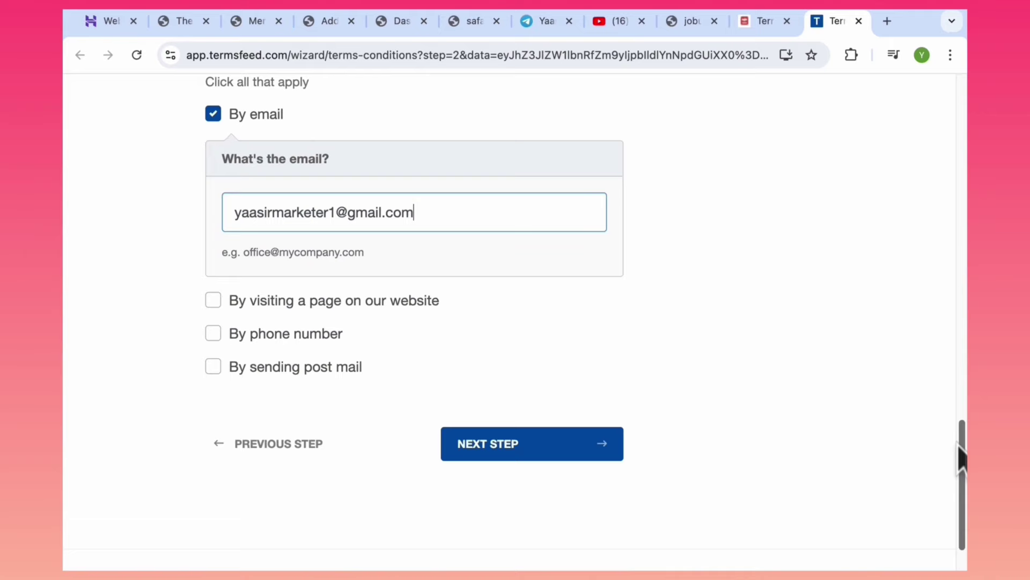
{"action": "left_click", "coordinate": [529, 457]}
Enter the receiving e-mail address and generate the Terms & Conditions document.
{"action": "left_click", "coordinate": [358, 359]}
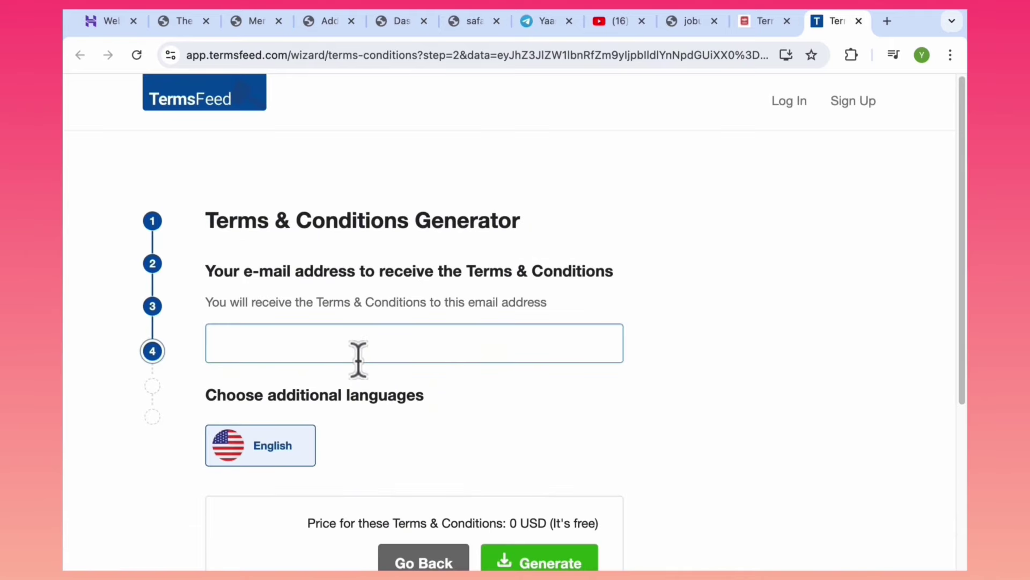
{"action": "scroll", "coordinate": [582, 529], "scroll_direction": "down", "scroll_amount": 1}
{"action": "left_click", "coordinate": [570, 518]}
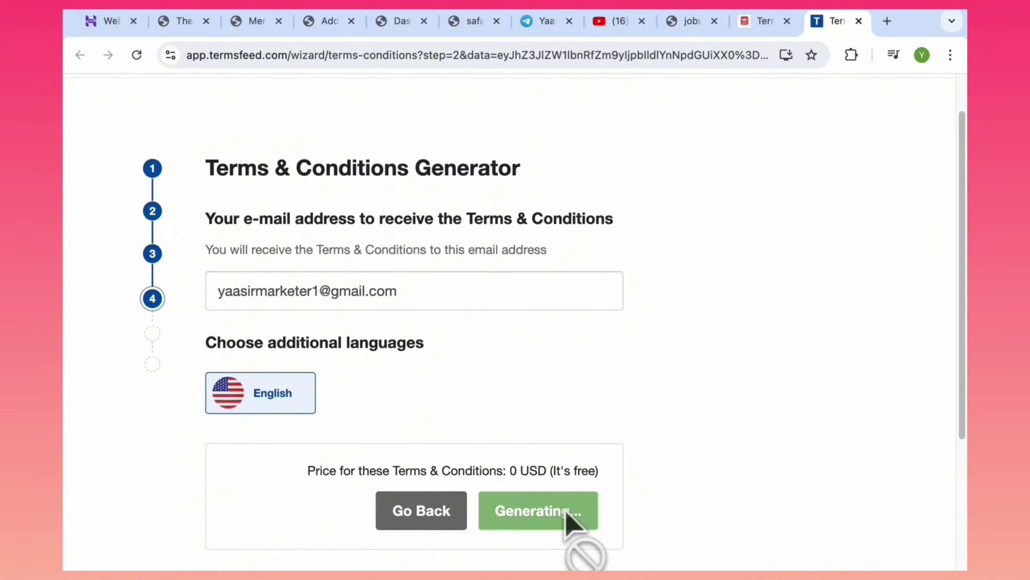
Load the hosted safamaster Terms and Conditions page from the copied link and select all its text.
{"action": "left_click", "coordinate": [335, 56]}
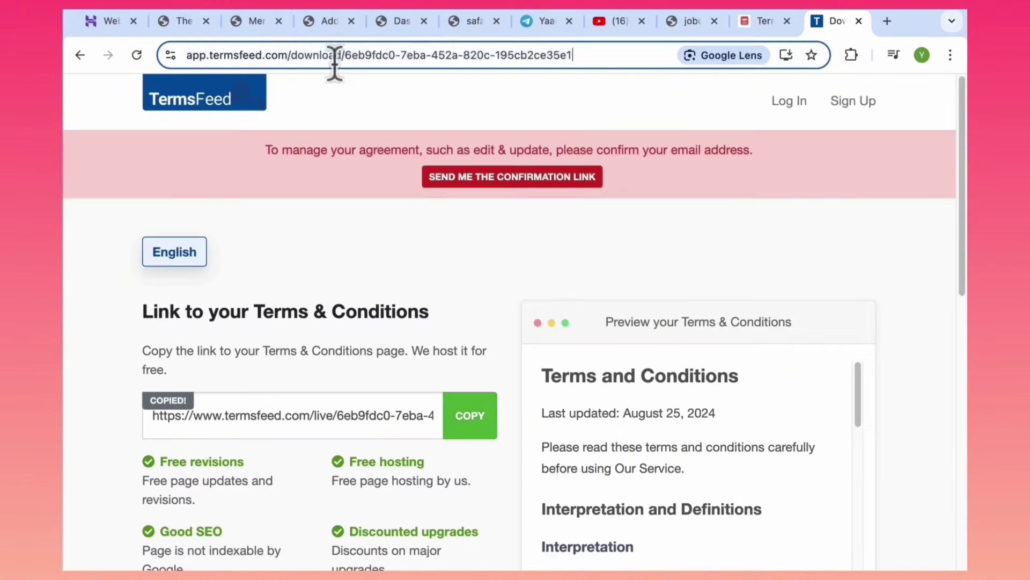
{"action": "key", "text": "BackSpace"}
{"action": "type", "text": "https://www.termsfeed.com/live/6eb9fdc0-7eba-452a-820c-195cb2ce35e1"}
{"action": "key", "text": "Return"}
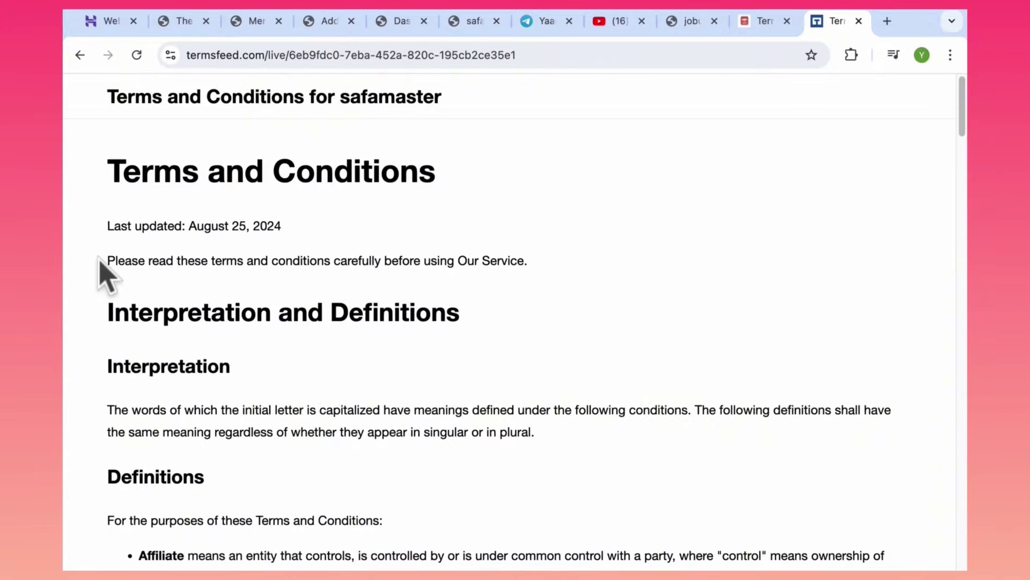
{"action": "left_click_drag", "start_coordinate": [100, 260], "coordinate": [427, 456]}
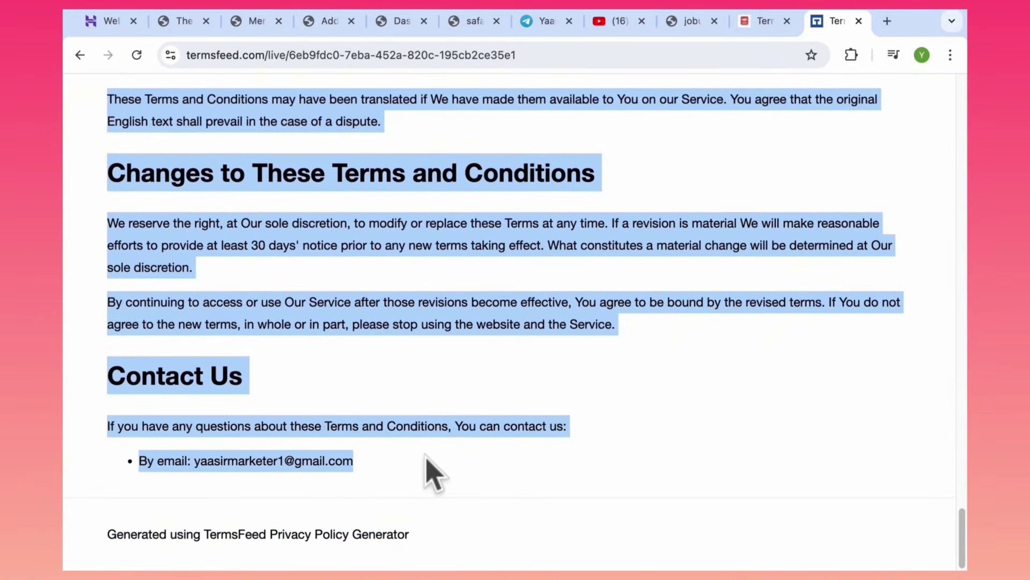
{"action": "left_click", "coordinate": [329, 22]}
Paste the TermsFeed terms text into the new WordPress page's body.
{"action": "left_click", "coordinate": [199, 282]}
{"action": "key", "text": "super+v"}
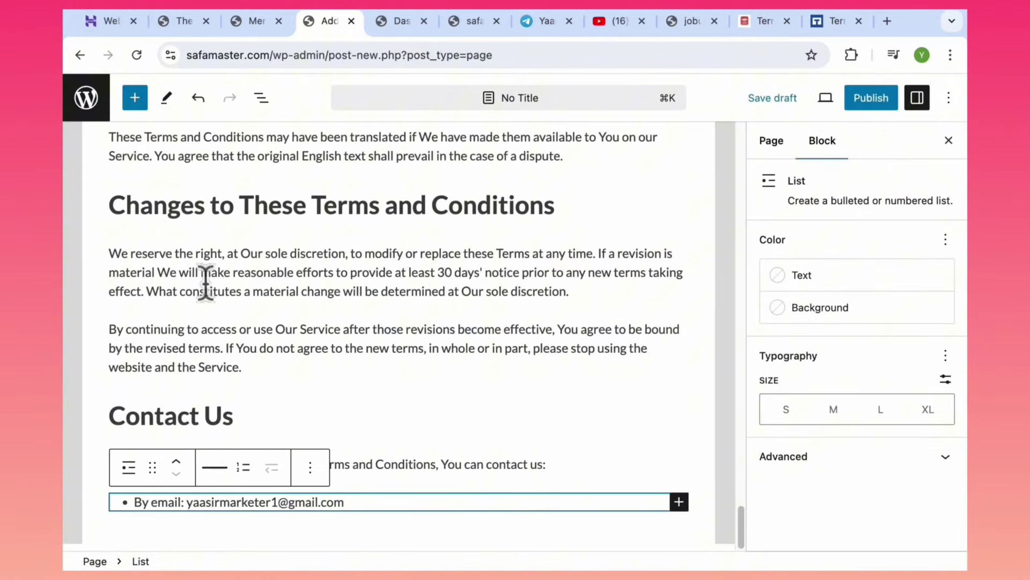
{"action": "left_click_drag", "start_coordinate": [741, 518], "coordinate": [703, 65]}
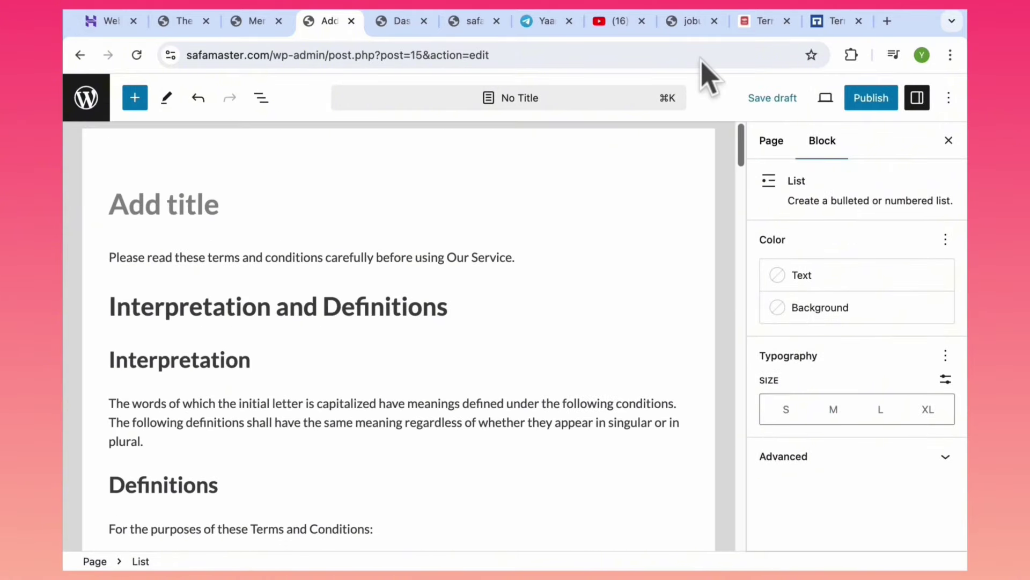
Copy 'Terms and Conditions' from the hosted page heading and use it as the page title.
{"action": "left_click", "coordinate": [835, 22]}
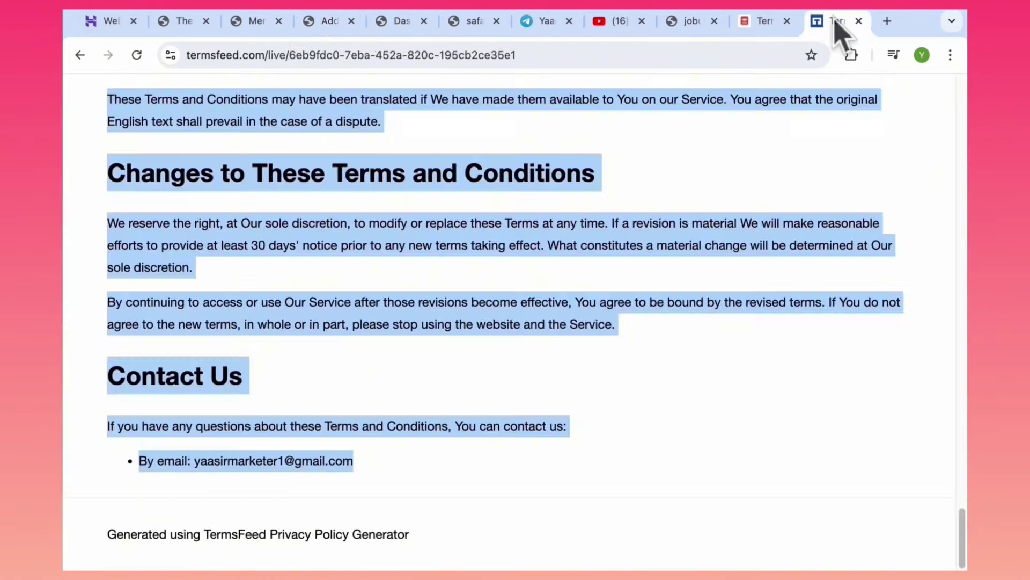
{"action": "left_click_drag", "start_coordinate": [616, 181], "coordinate": [352, 176]}
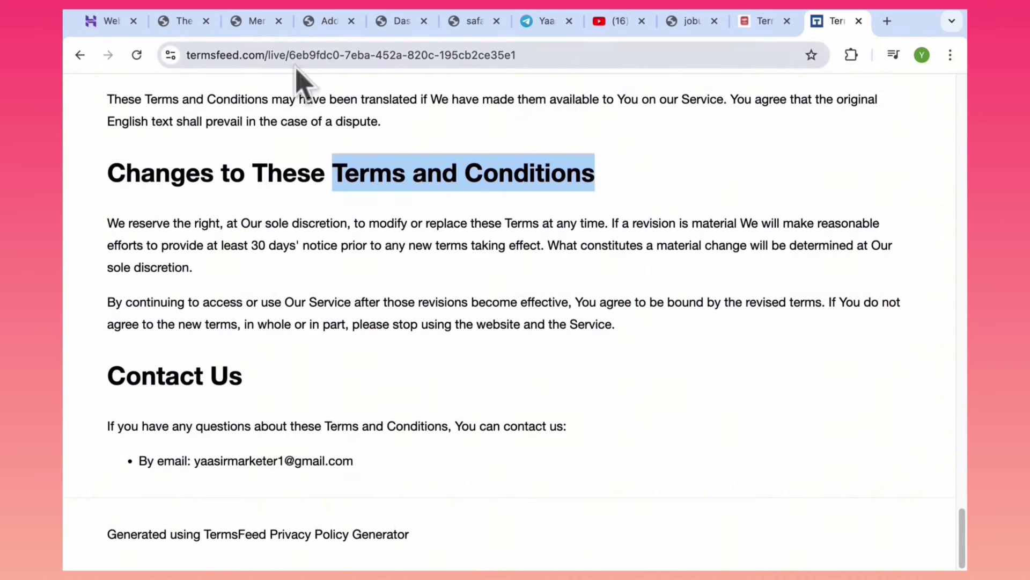
{"action": "left_click", "coordinate": [322, 25]}
{"action": "left_click", "coordinate": [210, 203]}
{"action": "type", "text": "Terms and Conditions"}
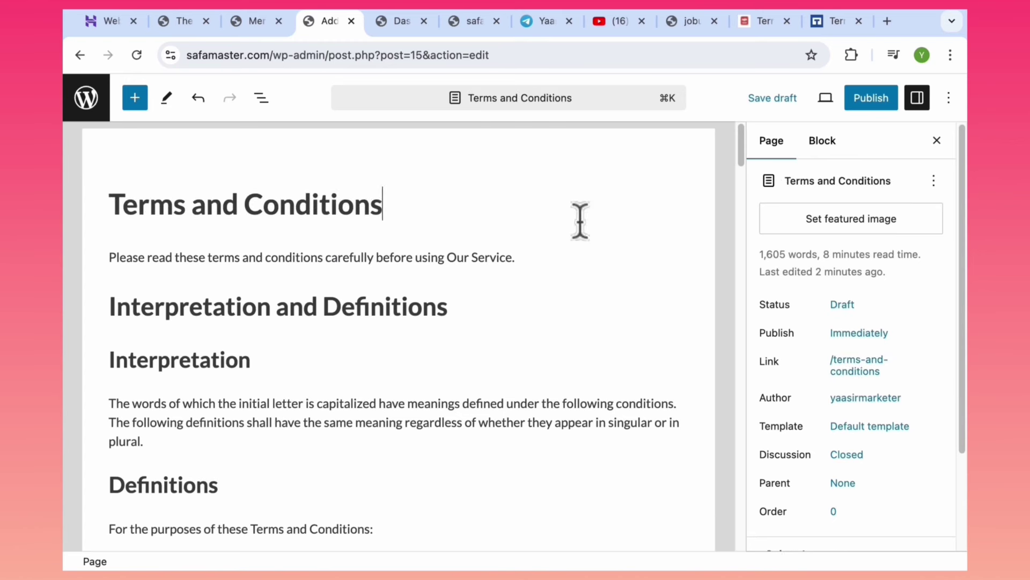
Publish the Terms and Conditions page and go back to the Pages list.
{"action": "left_click", "coordinate": [858, 99]}
{"action": "left_click", "coordinate": [797, 105]}
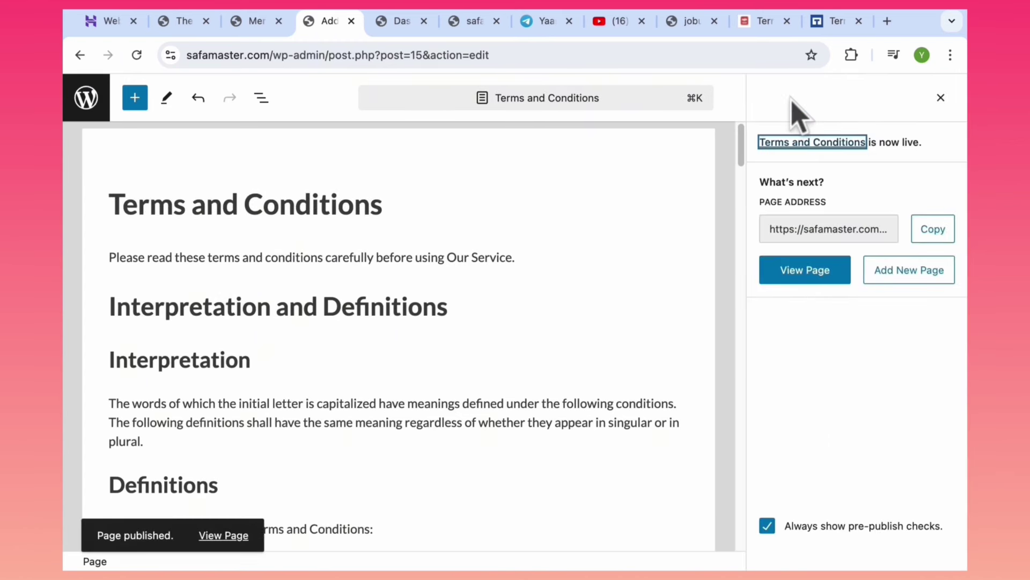
{"action": "left_click", "coordinate": [80, 55]}
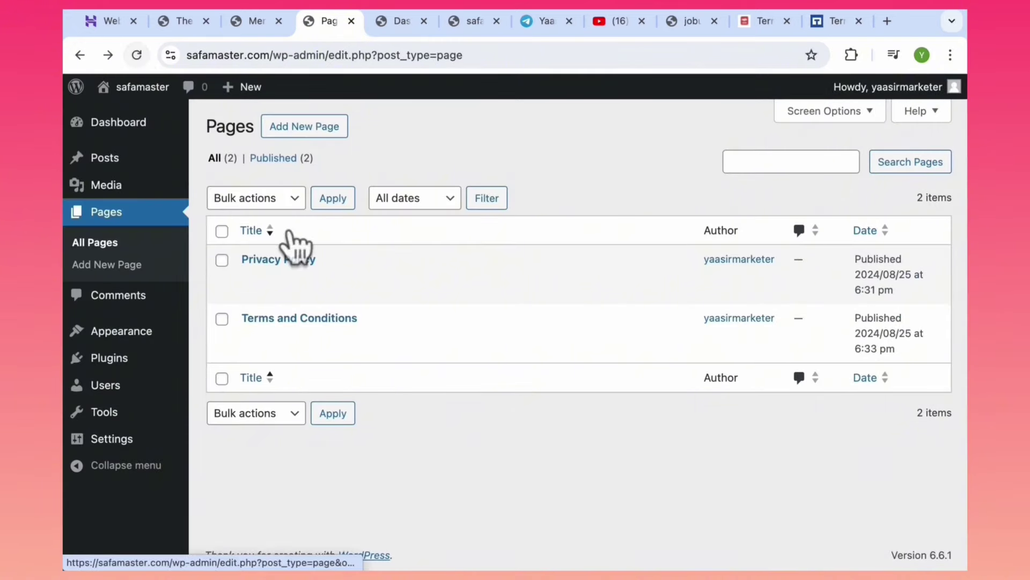
{"action": "left_click", "coordinate": [827, 24]}
Search Google in a new tab for 'disclaimer generator'.
{"action": "left_click", "coordinate": [406, 53]}
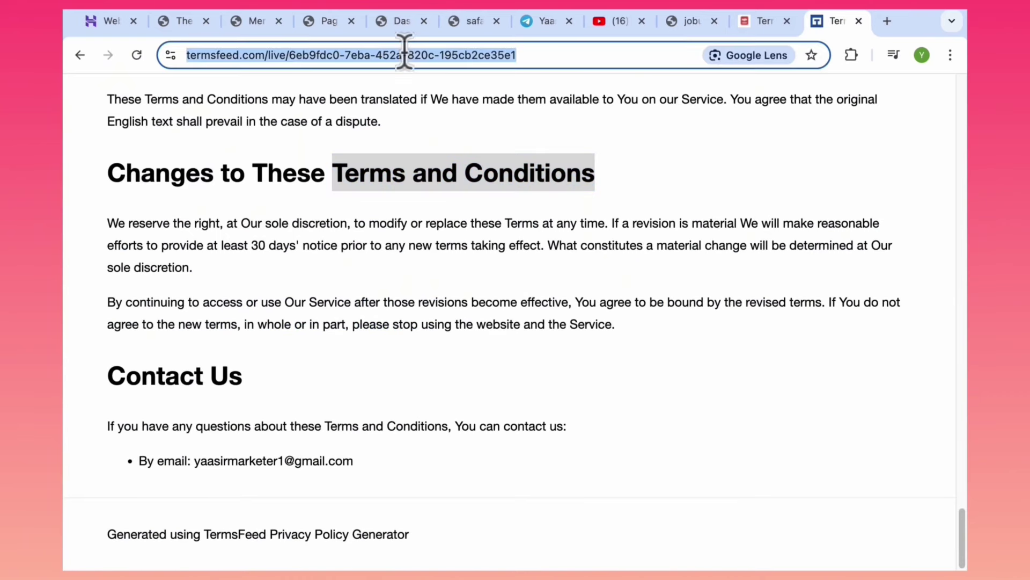
{"action": "left_click", "coordinate": [884, 22]}
{"action": "type", "text": "dis"}
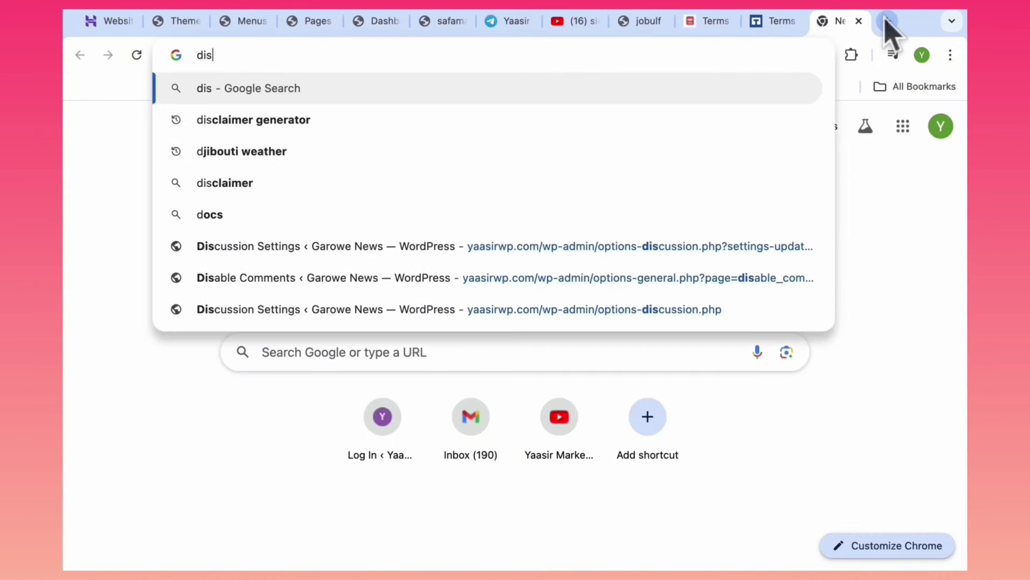
{"action": "left_click", "coordinate": [308, 120]}
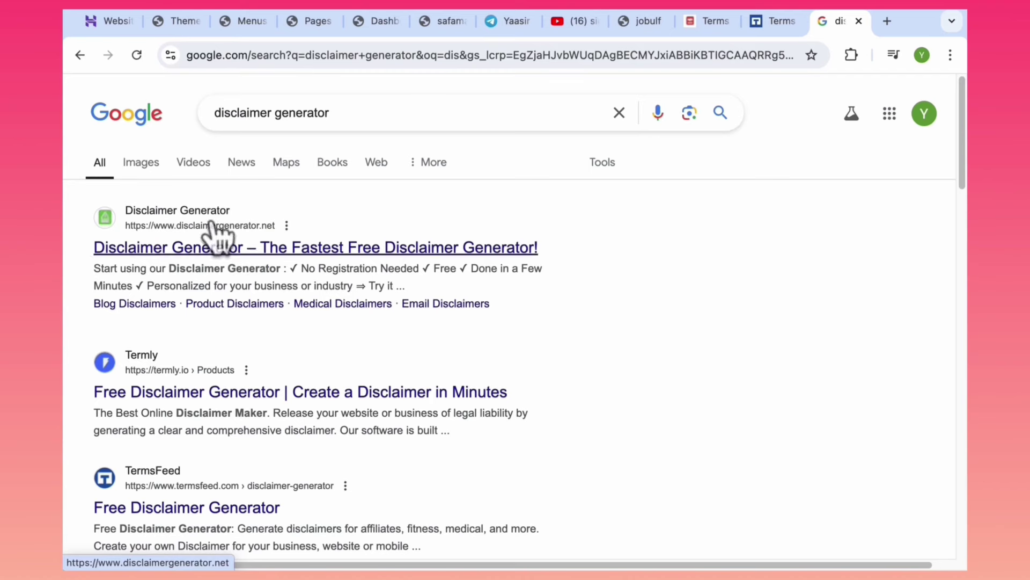
Open disclaimergenerator.net, choose Website, and continue to generate the disclaimer.
{"action": "triple_click", "coordinate": [338, 110]}
{"action": "left_click", "coordinate": [191, 248]}
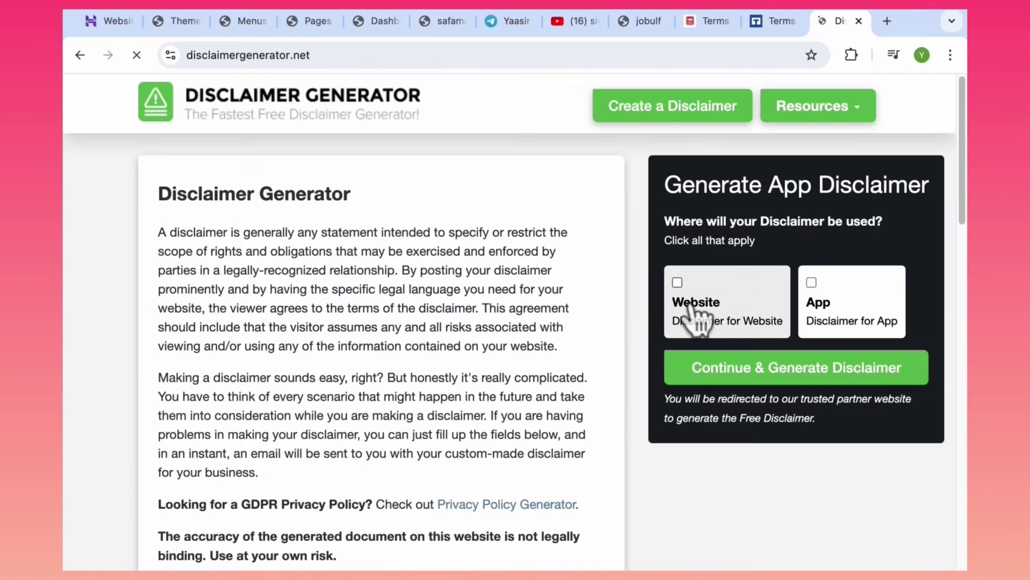
{"action": "left_click", "coordinate": [692, 314]}
{"action": "left_click", "coordinate": [710, 380]}
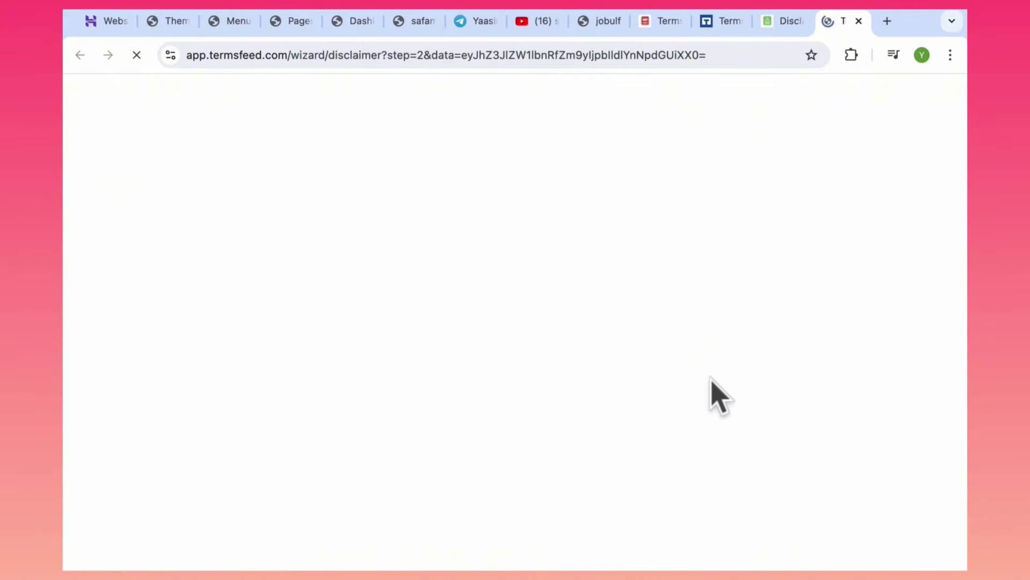
Enter the safamaster URL and name, an individual owner in Alabama, then advance the wizard.
{"action": "left_click", "coordinate": [373, 311]}
{"action": "left_click", "coordinate": [381, 358]}
{"action": "left_click", "coordinate": [362, 431]}
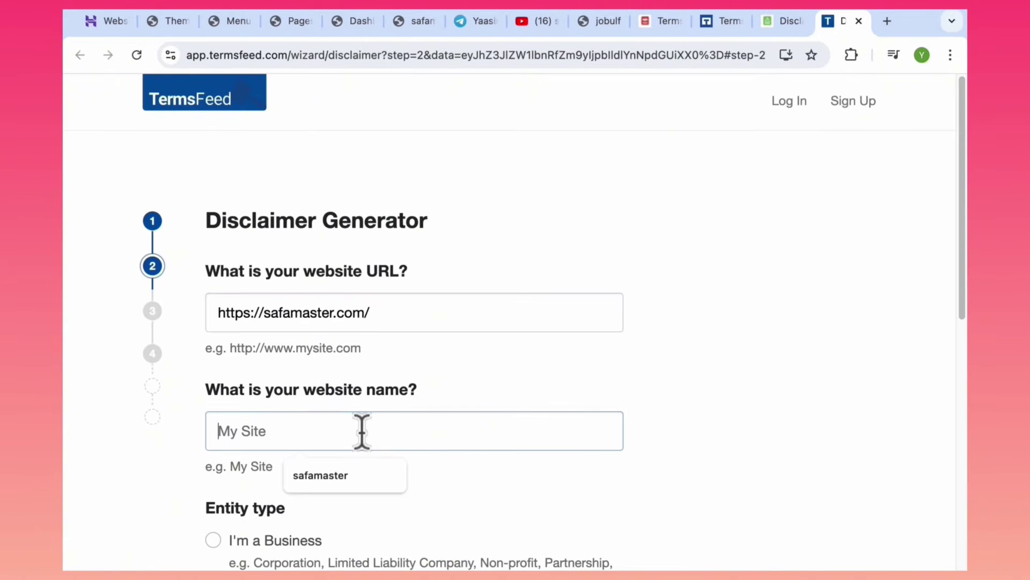
{"action": "left_click", "coordinate": [329, 475]}
{"action": "left_click_drag", "start_coordinate": [965, 206], "coordinate": [386, 318]}
{"action": "left_click", "coordinate": [284, 388]}
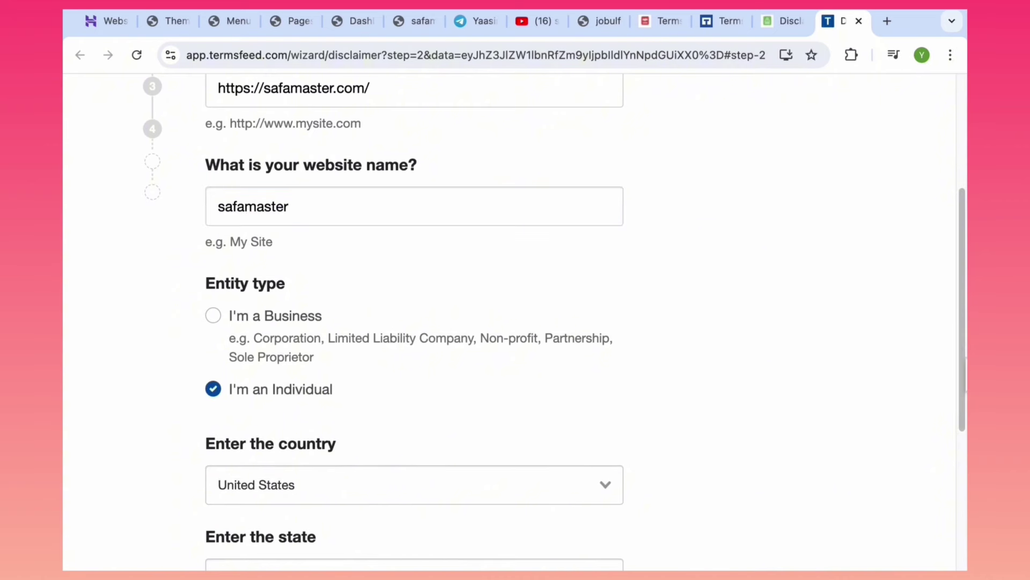
{"action": "scroll", "coordinate": [946, 459], "scroll_direction": "down", "scroll_amount": 4}
{"action": "left_click", "coordinate": [517, 388]}
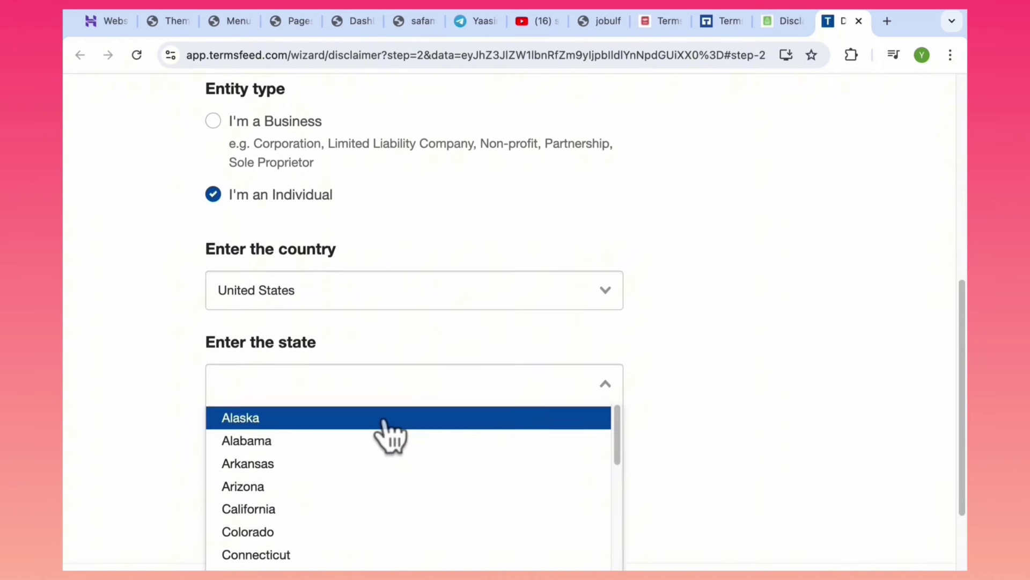
{"action": "left_click", "coordinate": [387, 440]}
{"action": "left_click", "coordinate": [476, 467]}
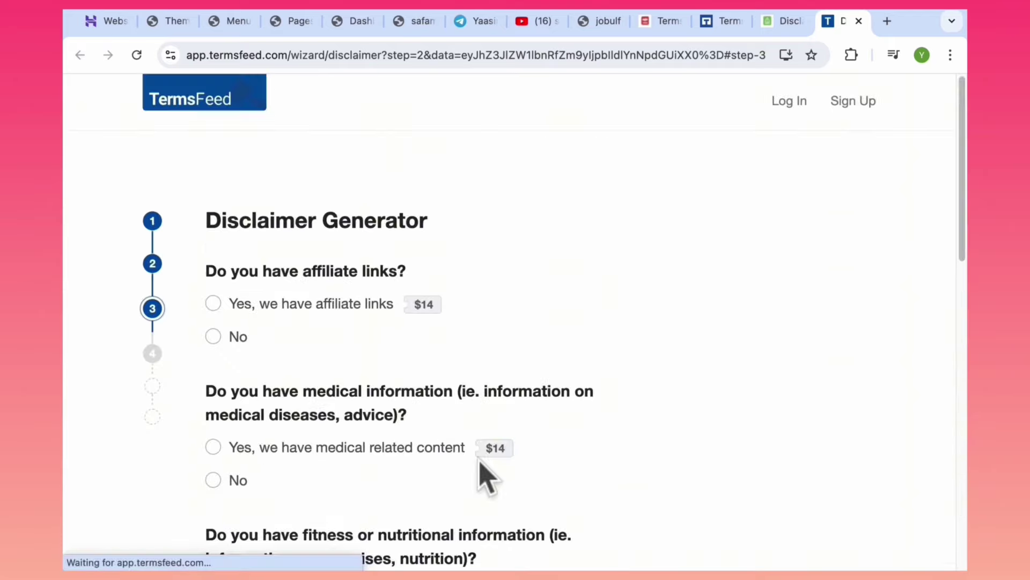
Answer No to medical and fitness questions, allow contact by email, and fill in the contact e-mail.
{"action": "scroll", "coordinate": [886, 268], "scroll_direction": "down", "scroll_amount": 5}
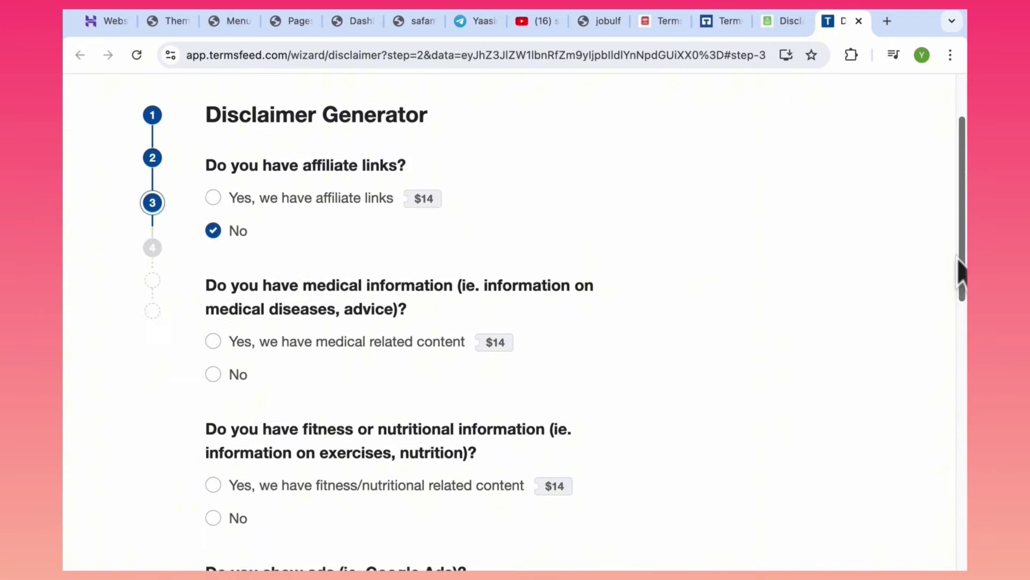
{"action": "left_click", "coordinate": [213, 209]}
{"action": "left_click", "coordinate": [215, 353]}
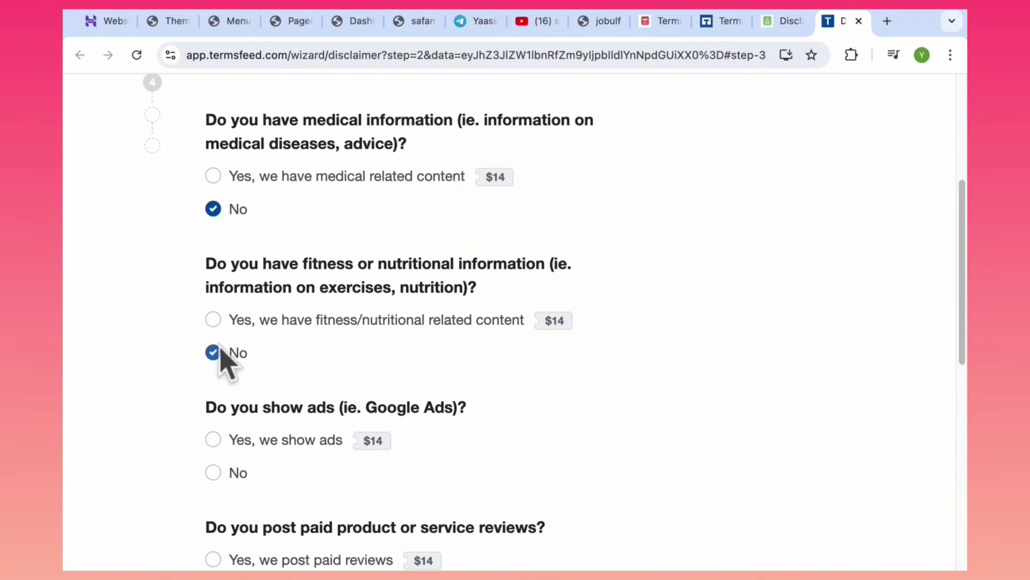
{"action": "left_click_drag", "start_coordinate": [961, 339], "coordinate": [933, 445]}
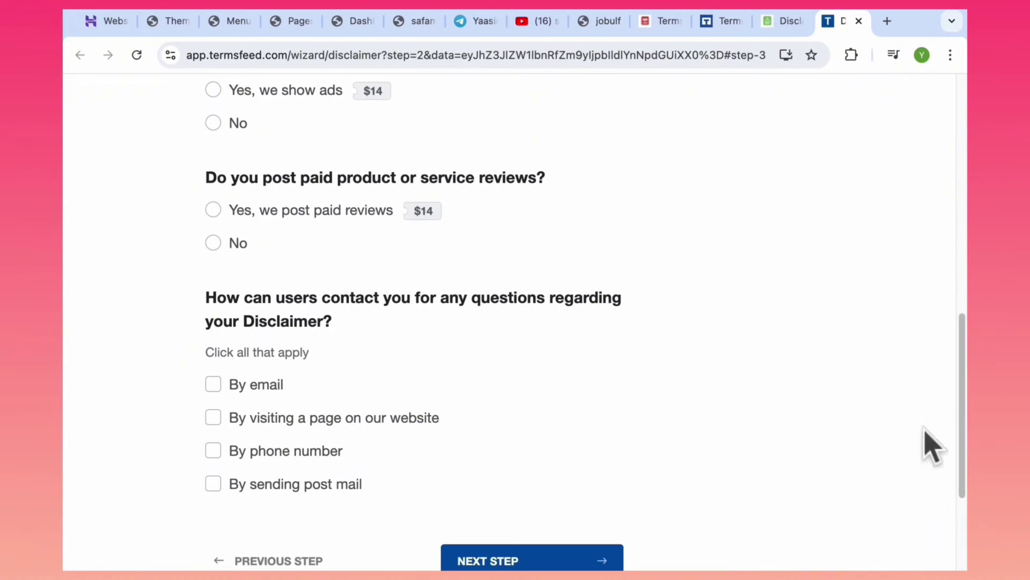
{"action": "left_click", "coordinate": [213, 385]}
{"action": "left_click", "coordinate": [354, 467]}
{"action": "type", "text": "Terms and Conditions"}
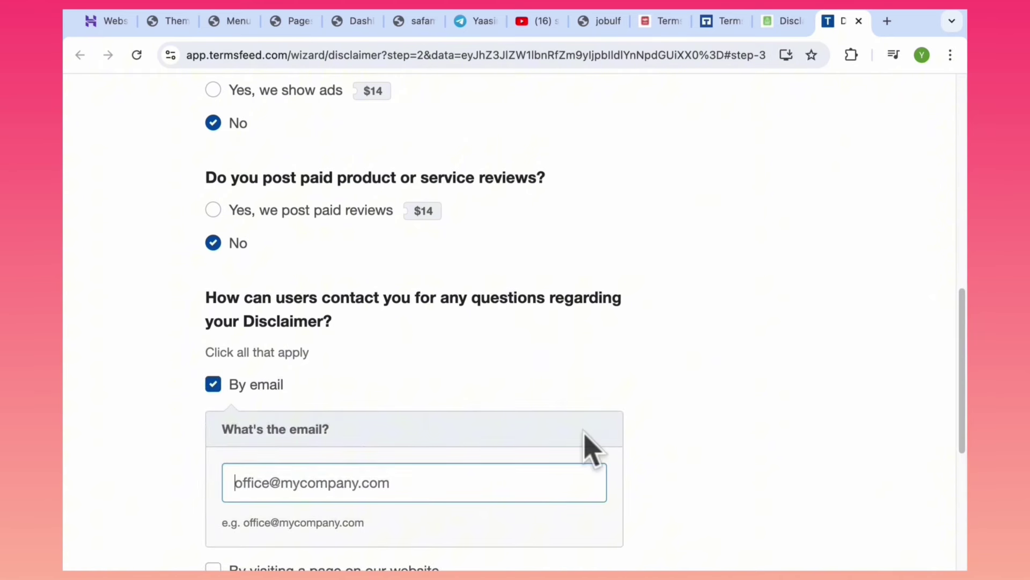
{"action": "left_click", "coordinate": [424, 528]}
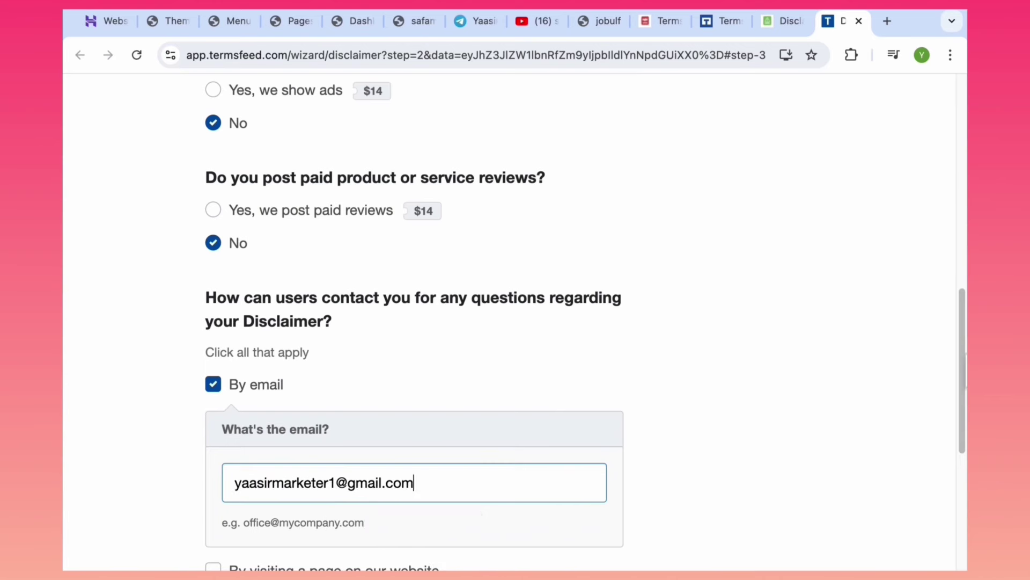
{"action": "scroll", "coordinate": [536, 375], "scroll_direction": "down", "scroll_amount": 5}
{"action": "left_click", "coordinate": [606, 448]}
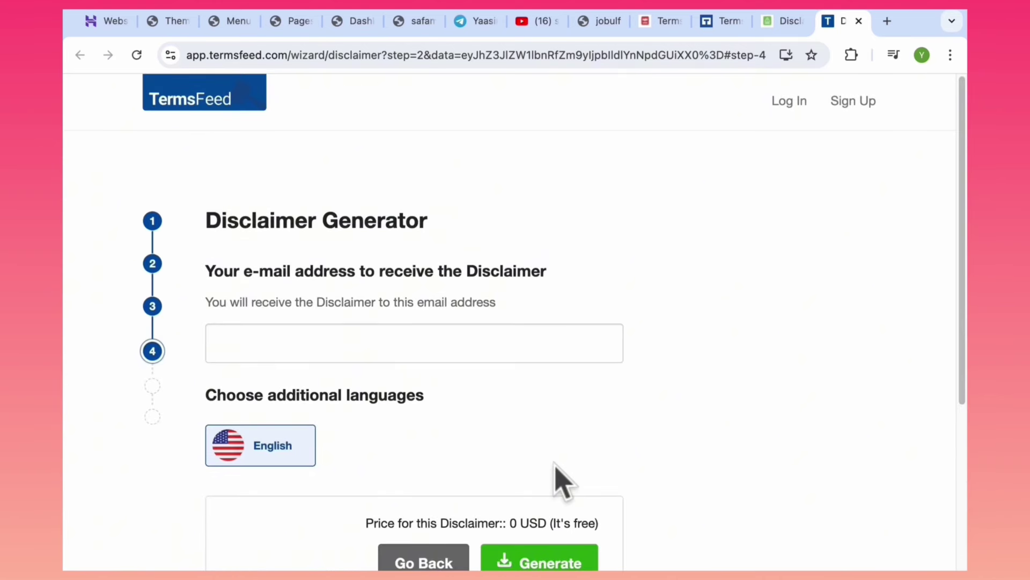
Enter the recipient e-mail, generate the free disclaimer, and copy its hosted link.
{"action": "left_click", "coordinate": [483, 336]}
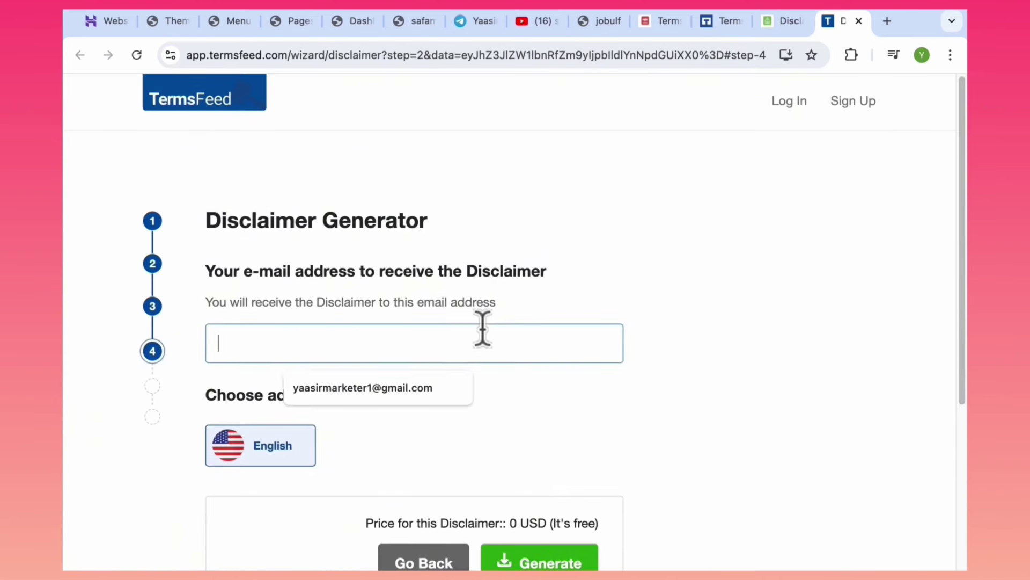
{"action": "left_click", "coordinate": [397, 375]}
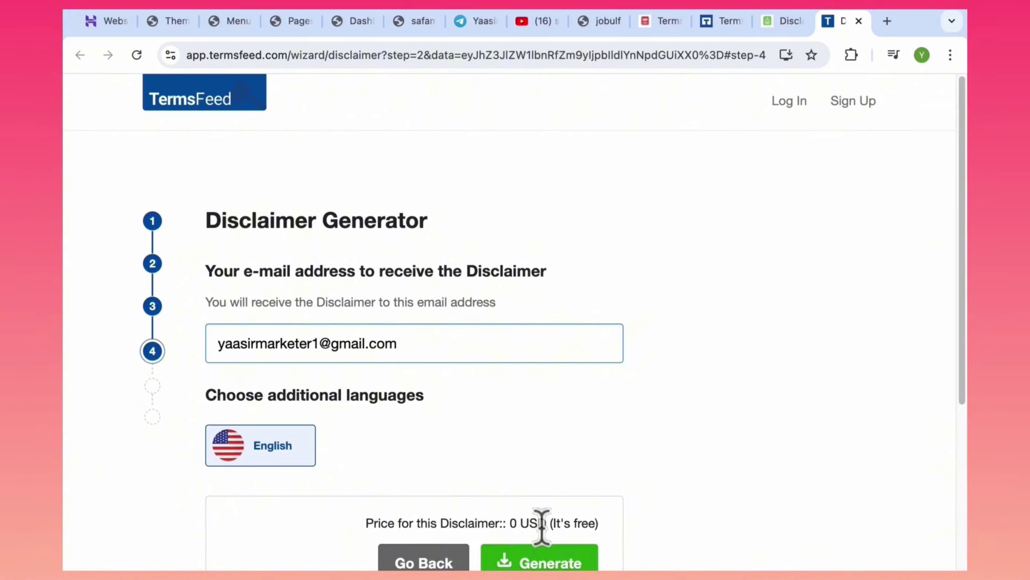
{"action": "left_click", "coordinate": [542, 561]}
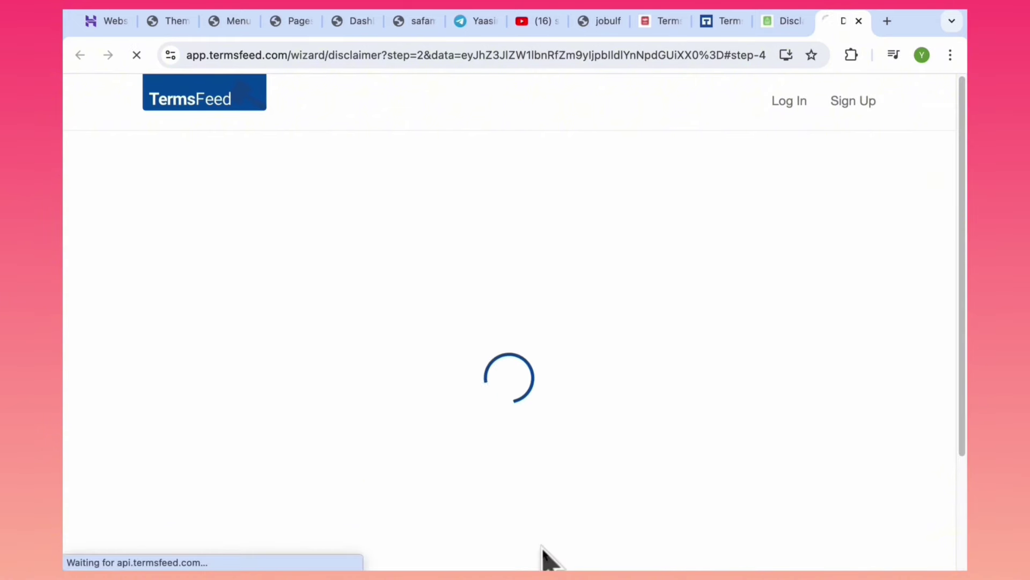
{"action": "left_click", "coordinate": [492, 395]}
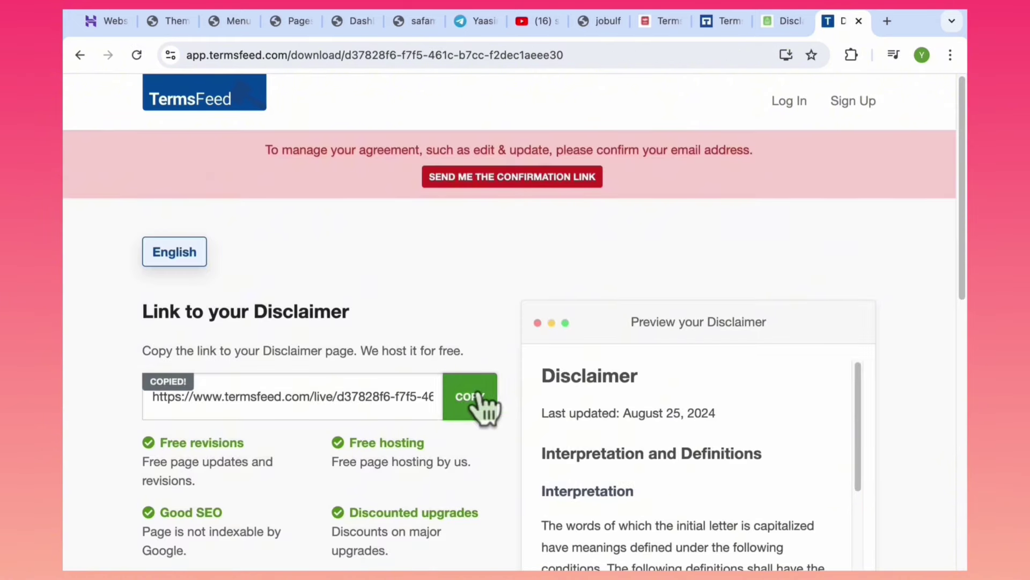
Open the hosted safamaster Disclaimer and select its text from the definitions through the contact section.
{"action": "left_click", "coordinate": [422, 55]}
{"action": "key", "text": "super+v"}
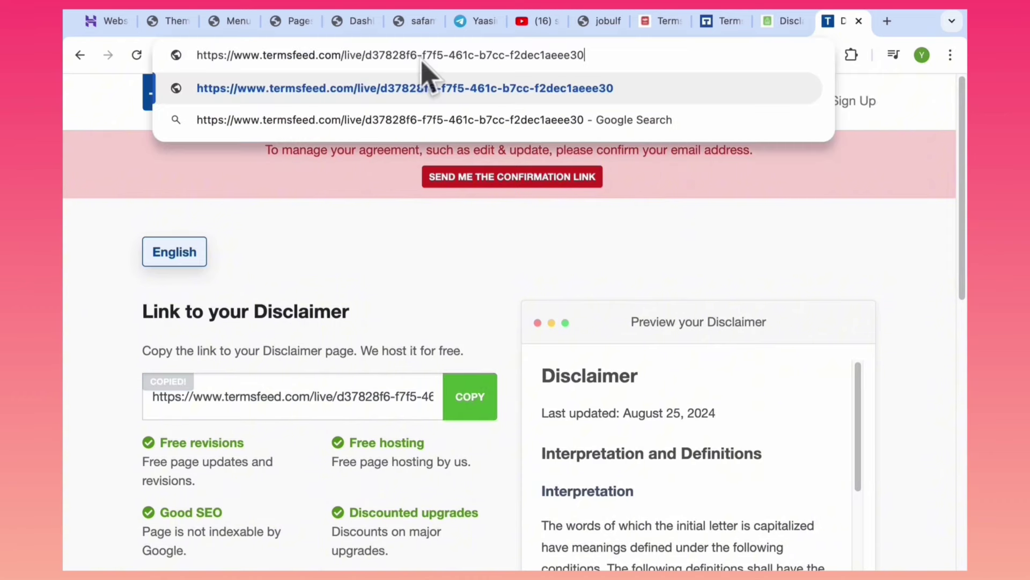
{"action": "key", "text": "Return"}
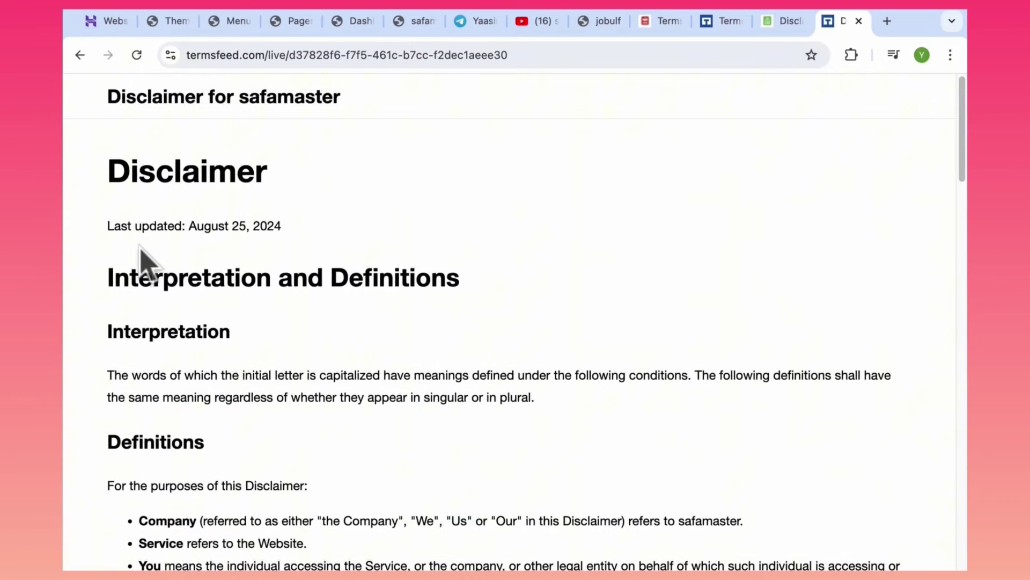
{"action": "left_click_drag", "start_coordinate": [105, 271], "coordinate": [144, 314]}
{"action": "scroll", "coordinate": [518, 568], "scroll_direction": "down", "scroll_amount": 20}
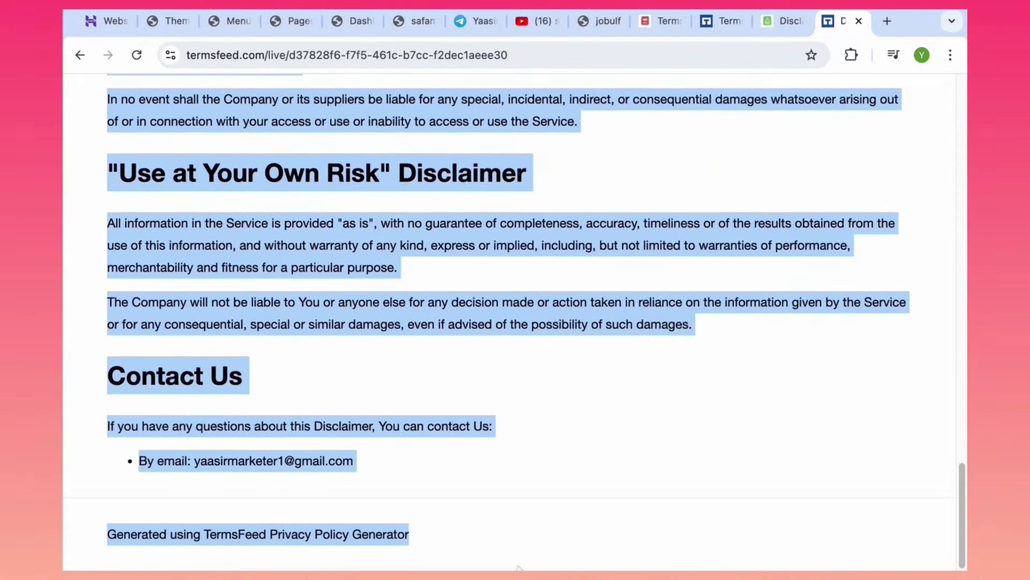
{"action": "left_click_drag", "start_coordinate": [518, 567], "coordinate": [498, 466]}
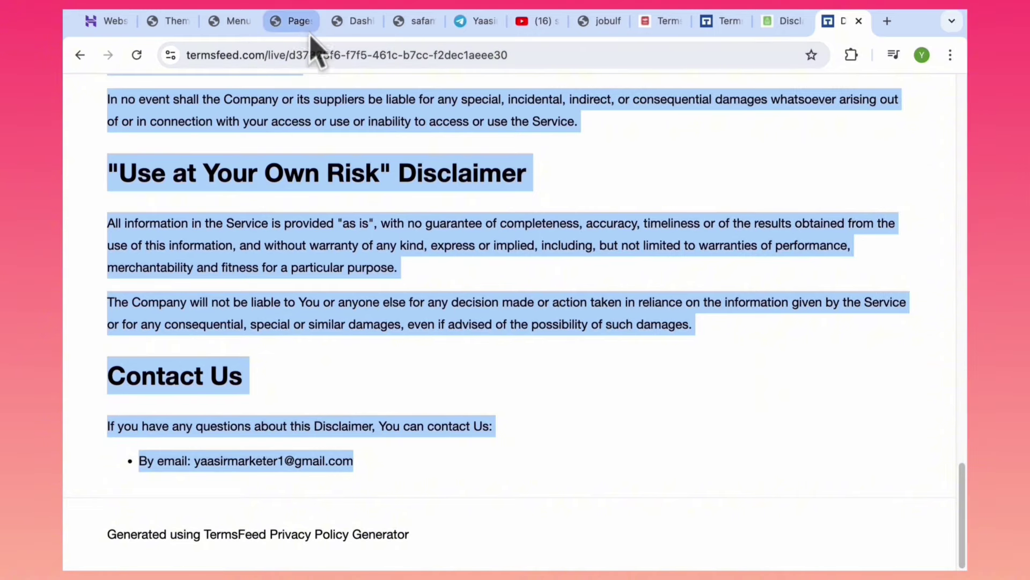
{"action": "left_click", "coordinate": [298, 22]}
Add a new page and paste the TermsFeed disclaimer text into its body.
{"action": "left_click", "coordinate": [289, 129]}
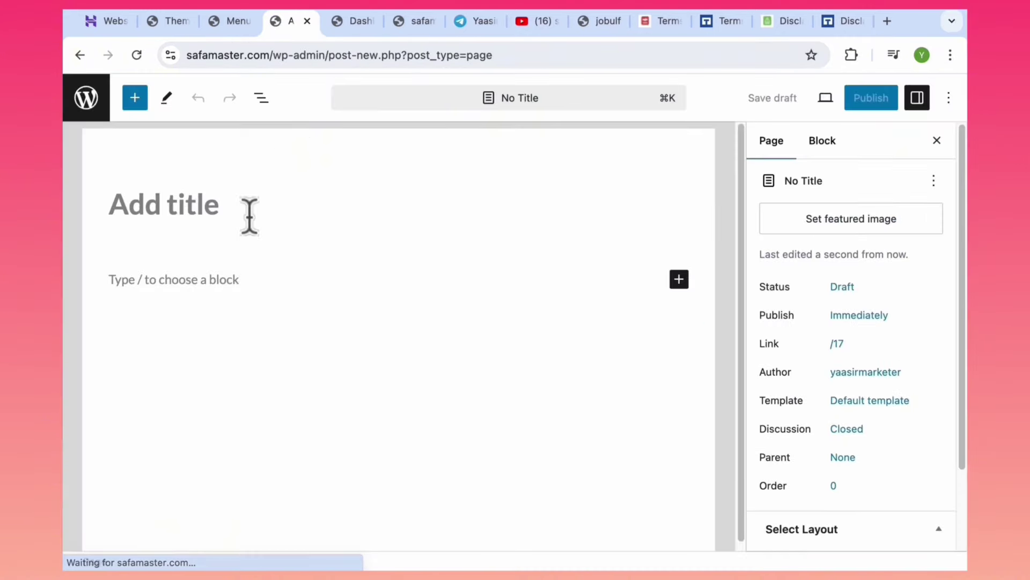
{"action": "left_click", "coordinate": [190, 266]}
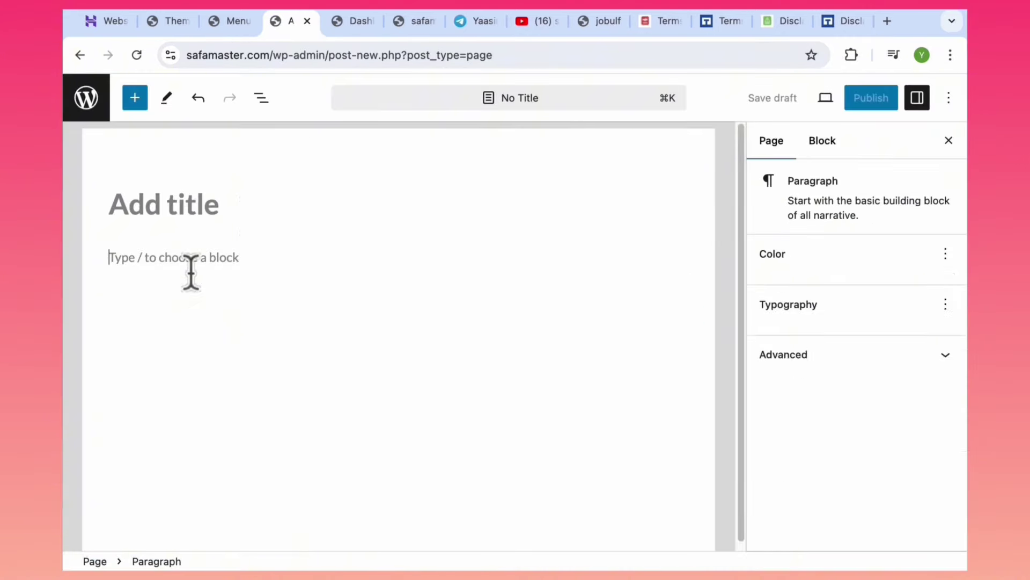
{"action": "key", "text": "super+v"}
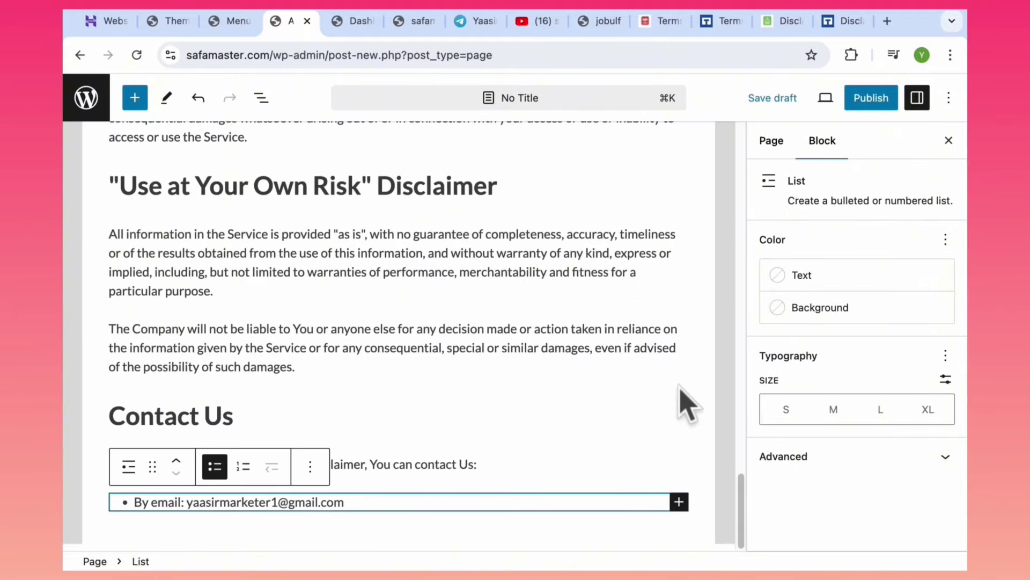
Copy 'Disclaimer' from the hosted page heading and use it as the page title.
{"action": "left_click_drag", "start_coordinate": [514, 192], "coordinate": [380, 189]}
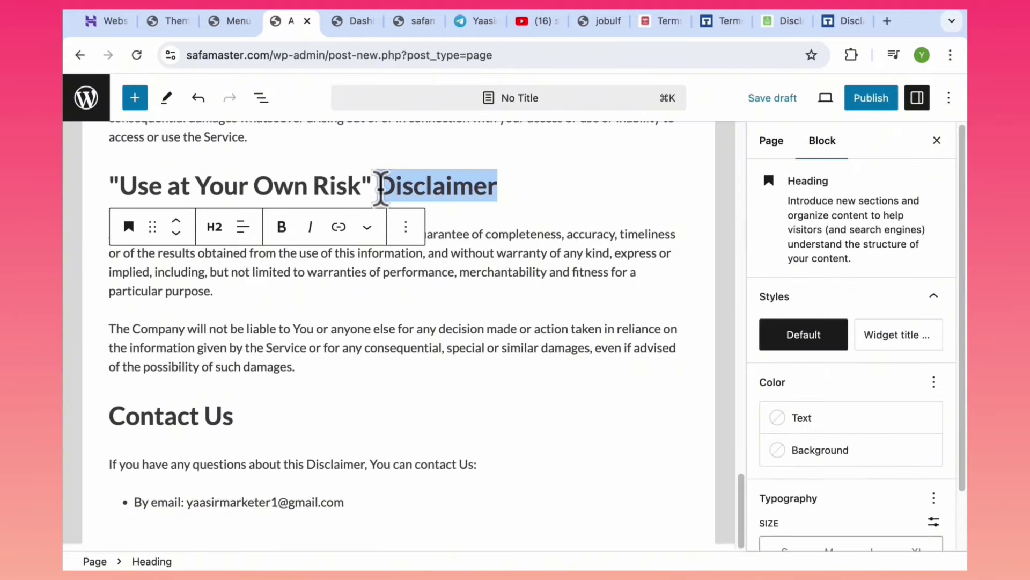
{"action": "left_click", "coordinate": [781, 22]}
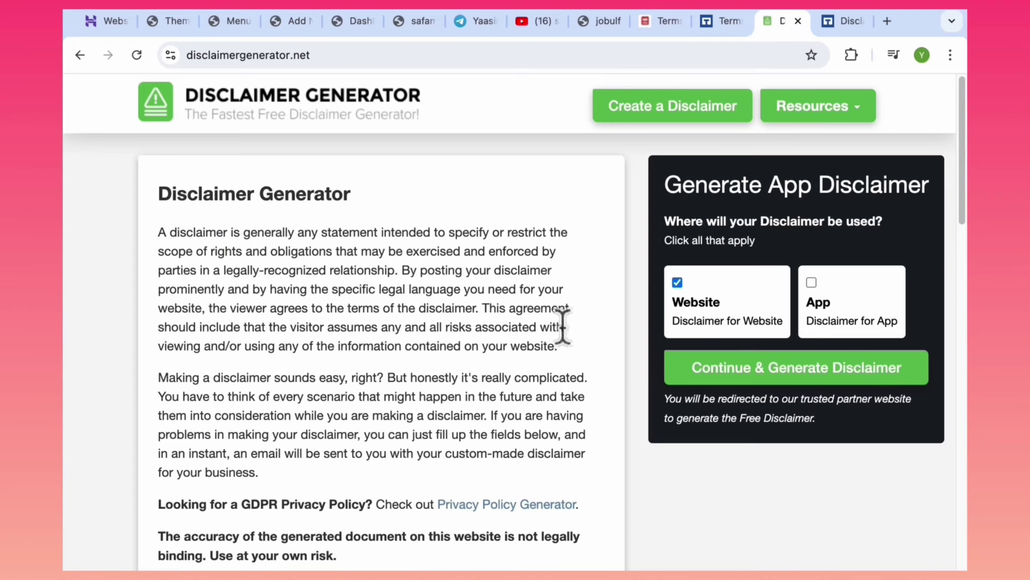
{"action": "left_click", "coordinate": [844, 21]}
{"action": "left_click", "coordinate": [529, 170]}
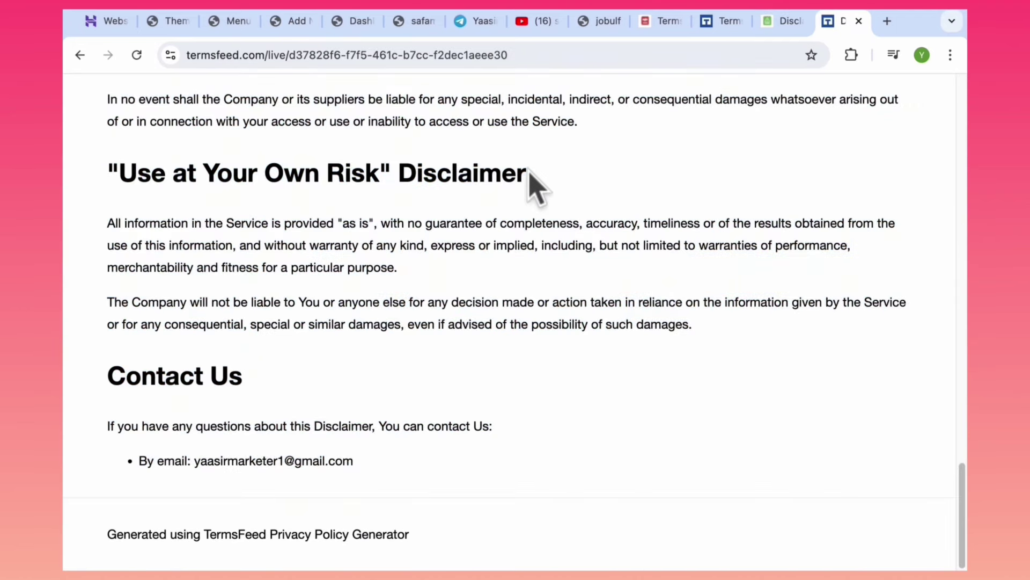
{"action": "left_click_drag", "start_coordinate": [526, 173], "coordinate": [398, 177]}
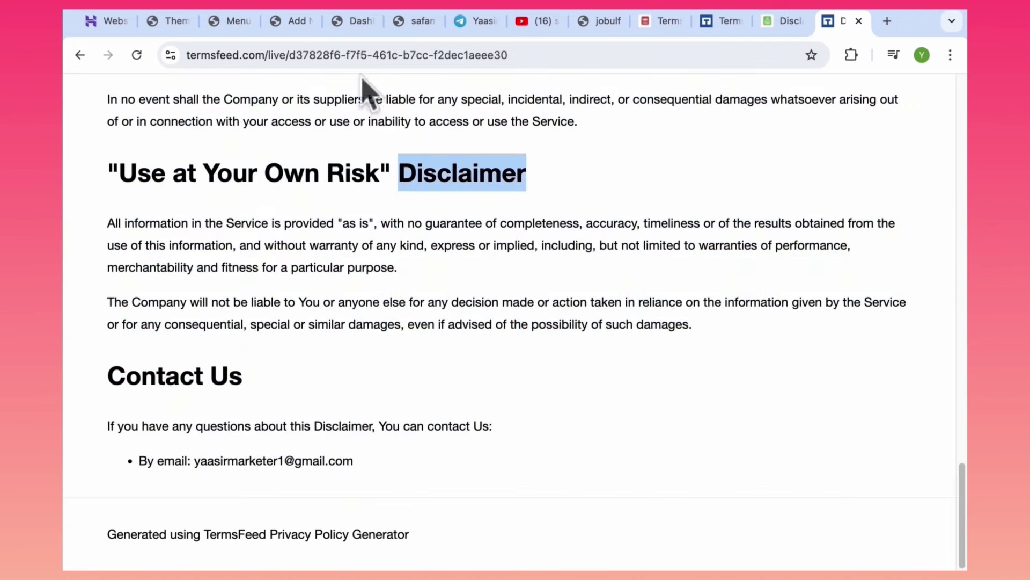
{"action": "left_click", "coordinate": [271, 23]}
{"action": "left_click_drag", "start_coordinate": [746, 524], "coordinate": [748, 44]}
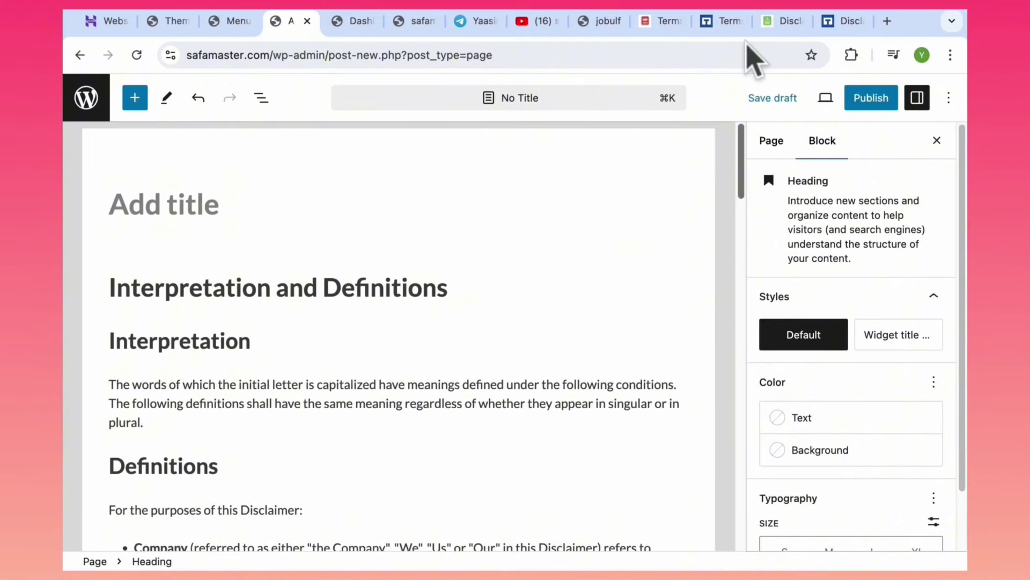
{"action": "left_click", "coordinate": [211, 207]}
{"action": "key", "text": "super+v"}
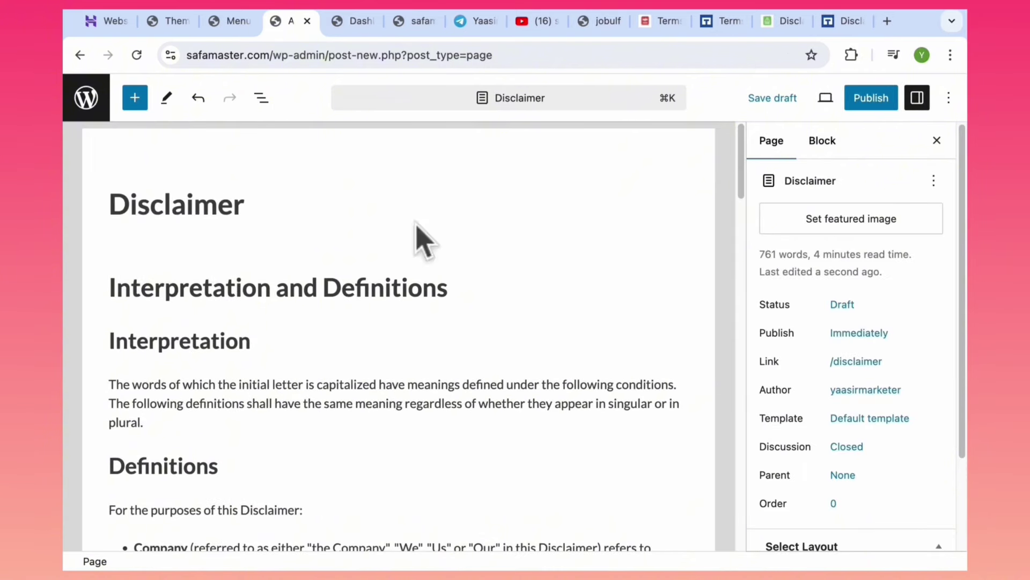
Publish the Disclaimer page and go back to the Pages list.
{"action": "left_click", "coordinate": [870, 107]}
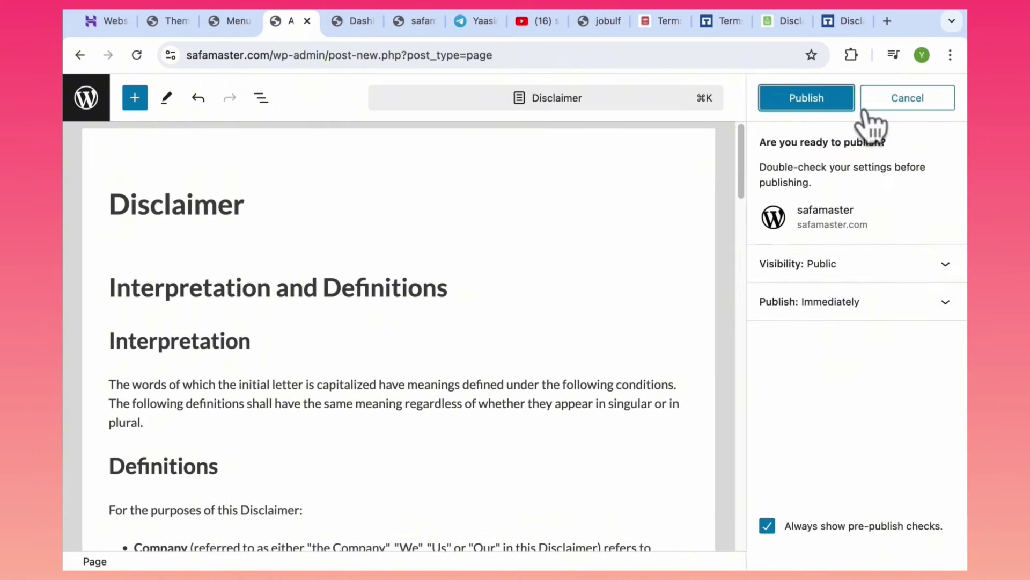
{"action": "left_click", "coordinate": [826, 104]}
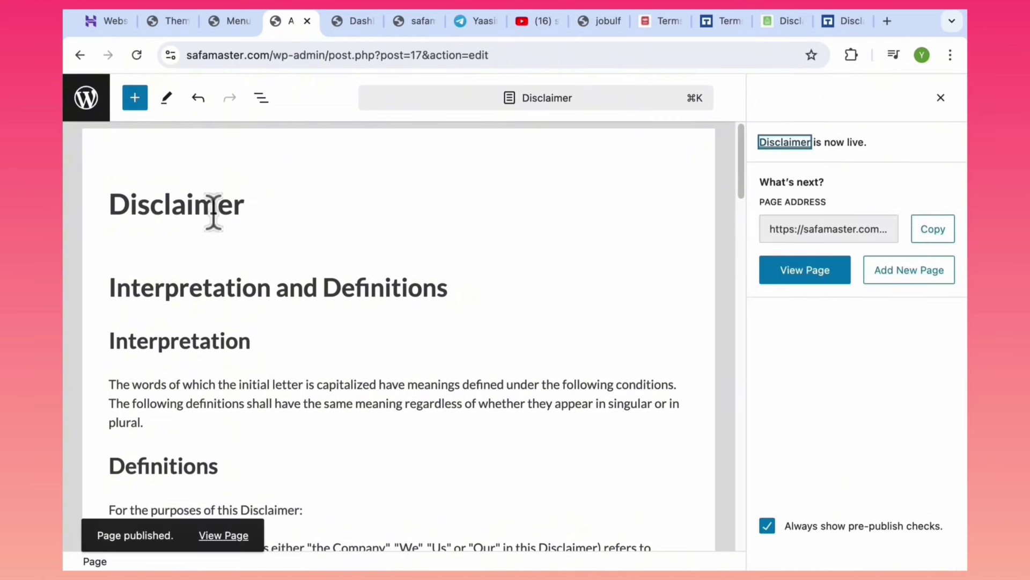
{"action": "left_click", "coordinate": [87, 110]}
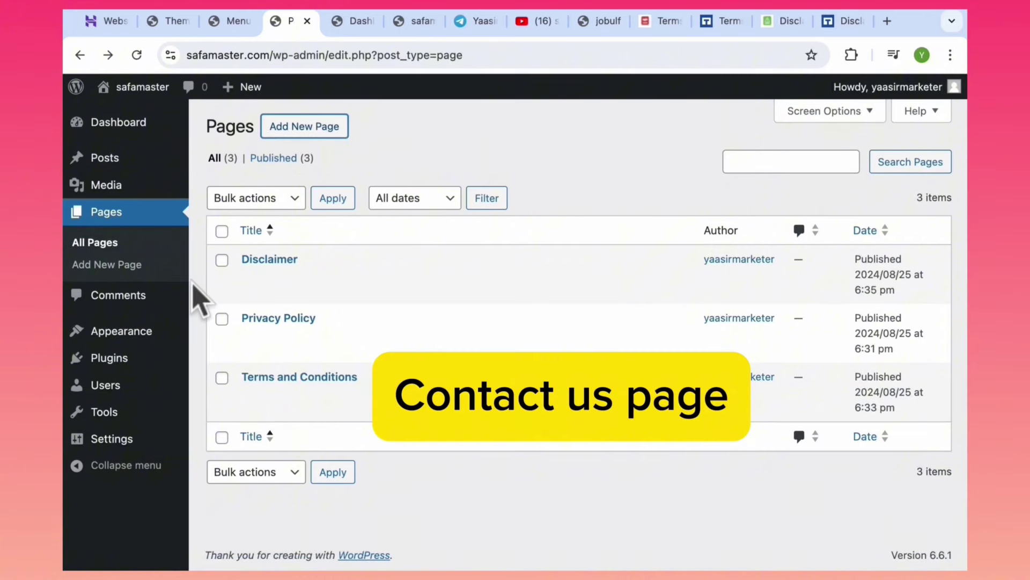
{"action": "mouse_move", "coordinate": [98, 371]}
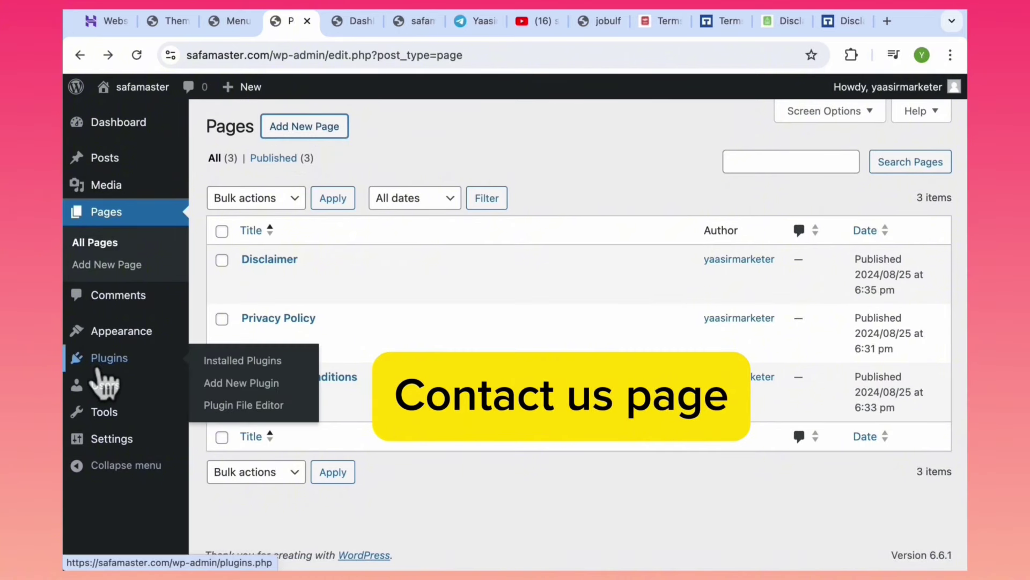
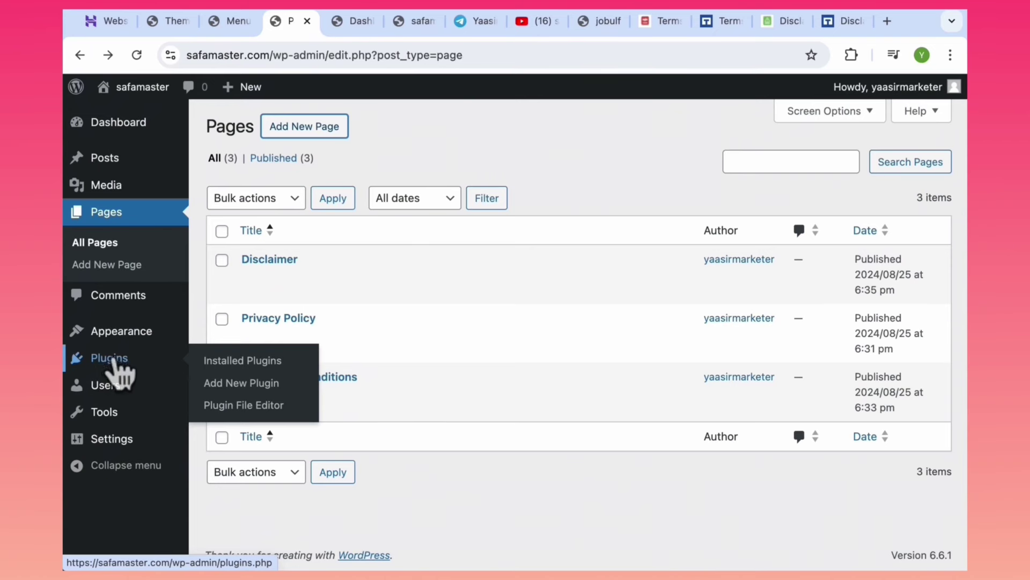
Search the plugin directory for 'wpforms', then install and activate WPForms.
{"action": "left_click", "coordinate": [227, 384]}
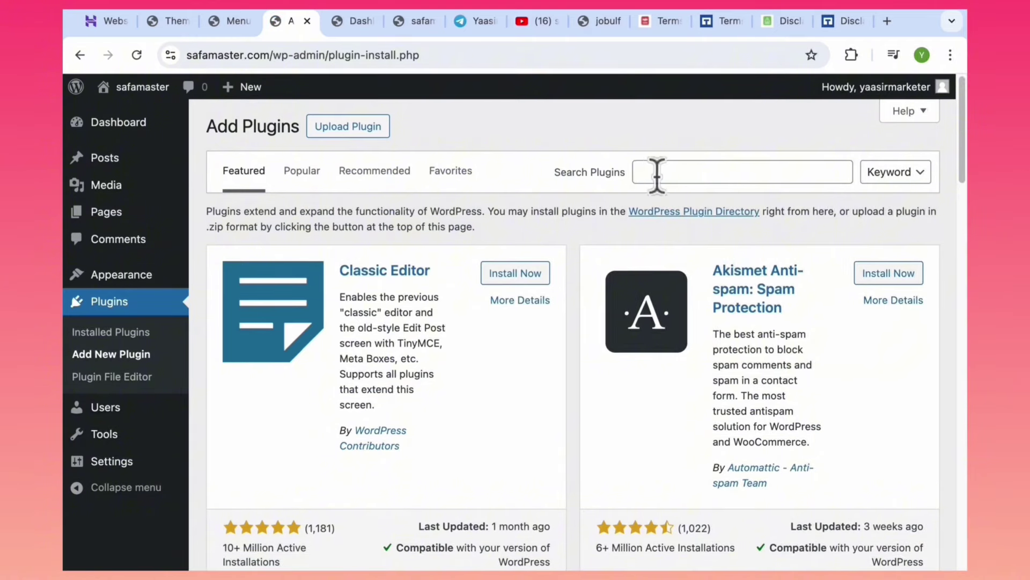
{"action": "left_click", "coordinate": [657, 175]}
{"action": "type", "text": "wpform"}
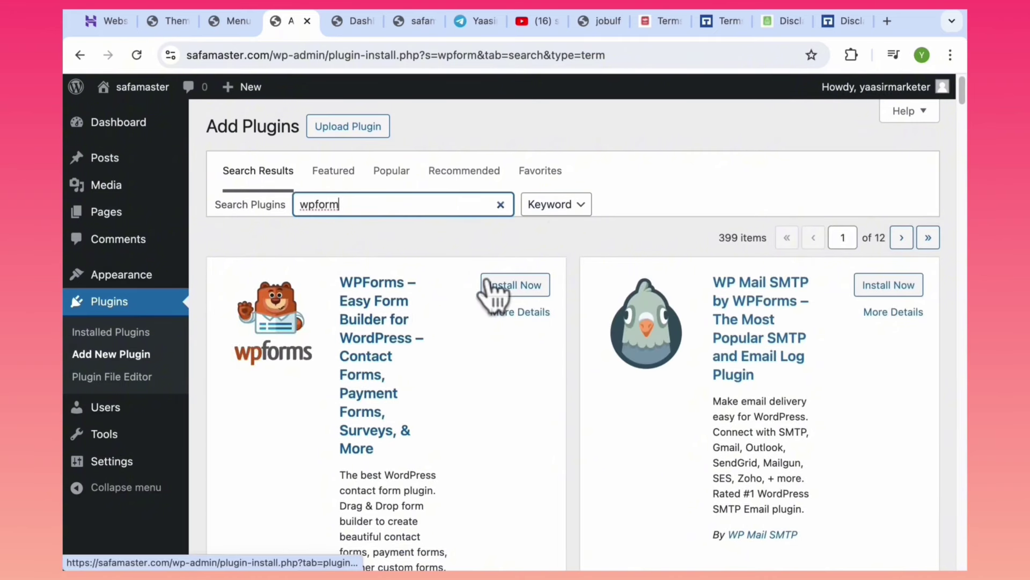
{"action": "left_click", "coordinate": [527, 293]}
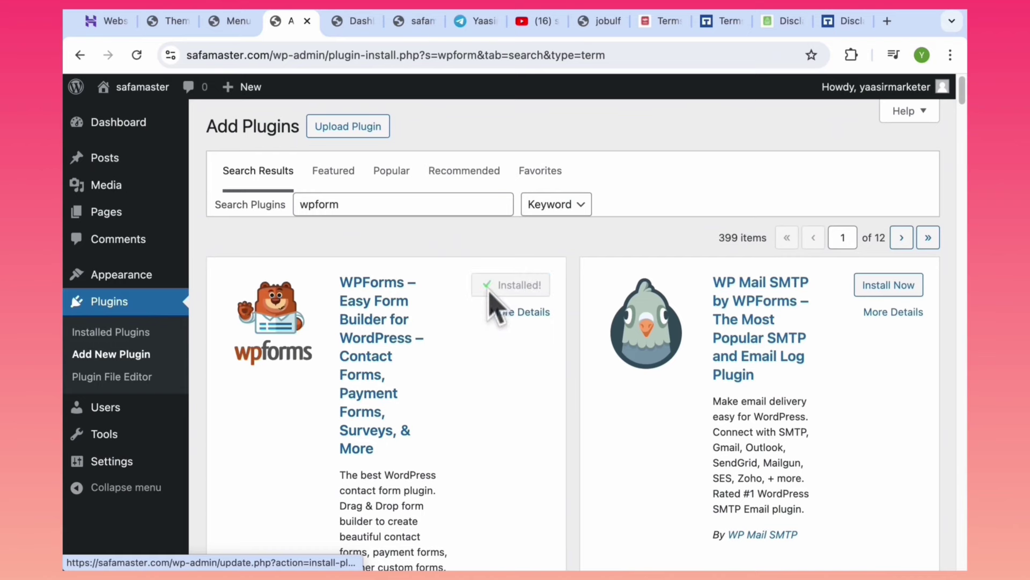
{"action": "left_click", "coordinate": [512, 290]}
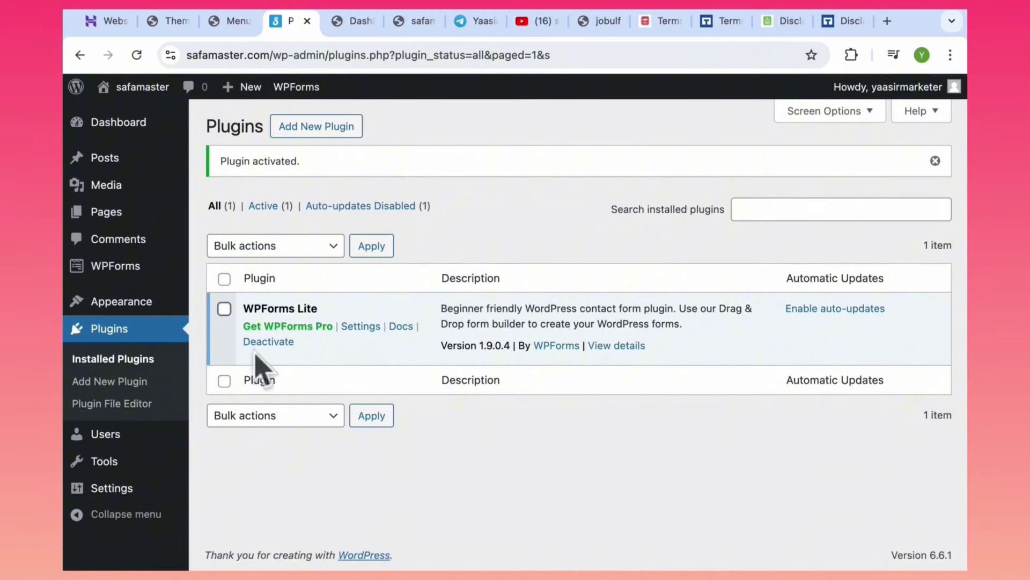
Search for 'elementor', install and activate Elementor Website Builder, then skip its setup.
{"action": "left_click", "coordinate": [295, 130]}
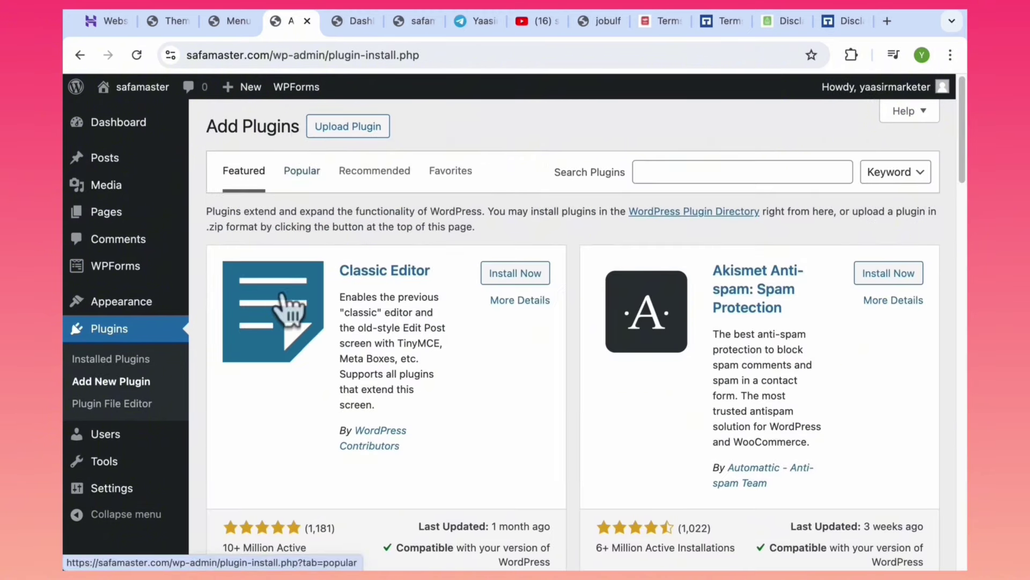
{"action": "left_click", "coordinate": [733, 171]}
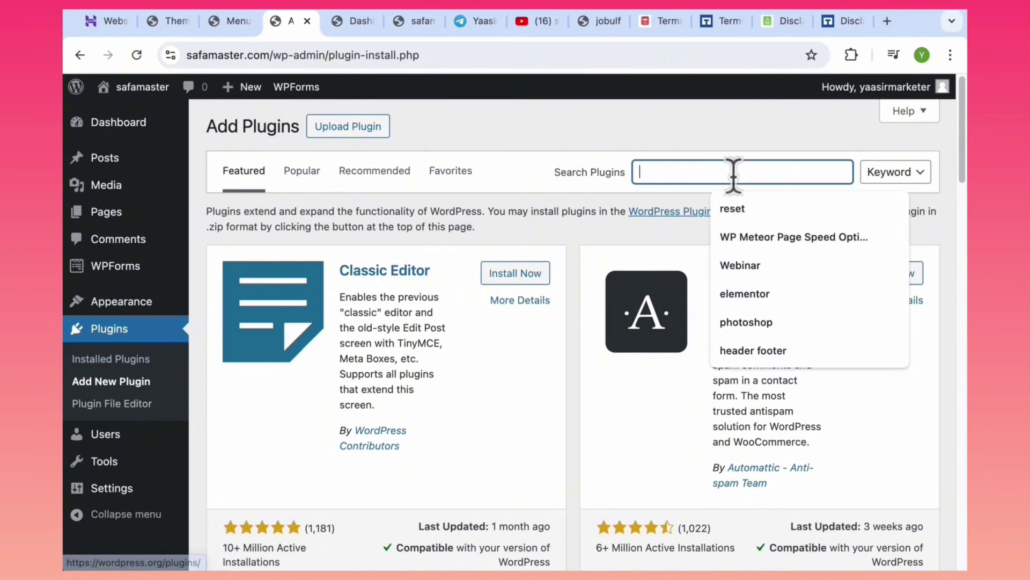
{"action": "type", "text": "elementor"}
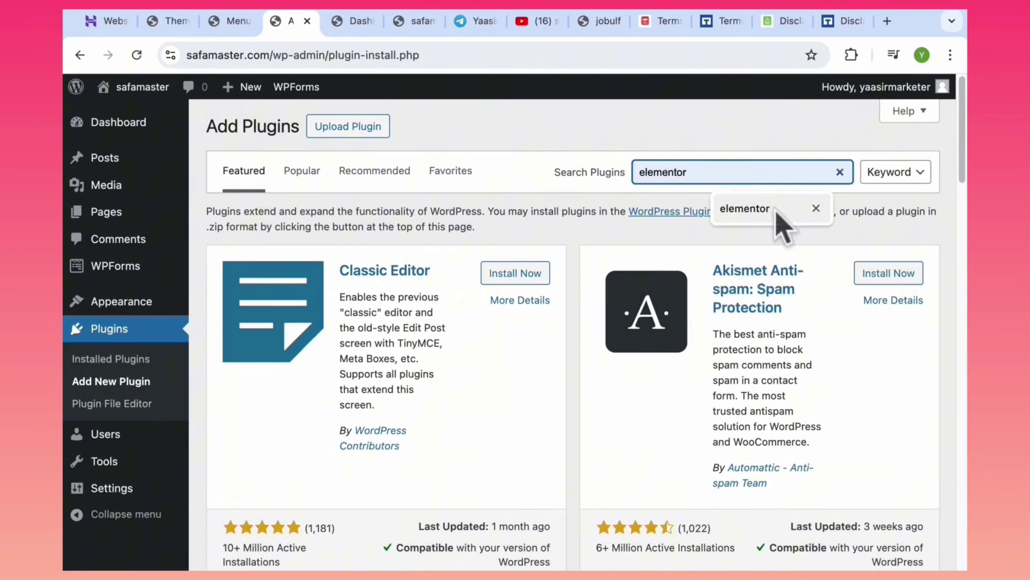
{"action": "left_click", "coordinate": [776, 211]}
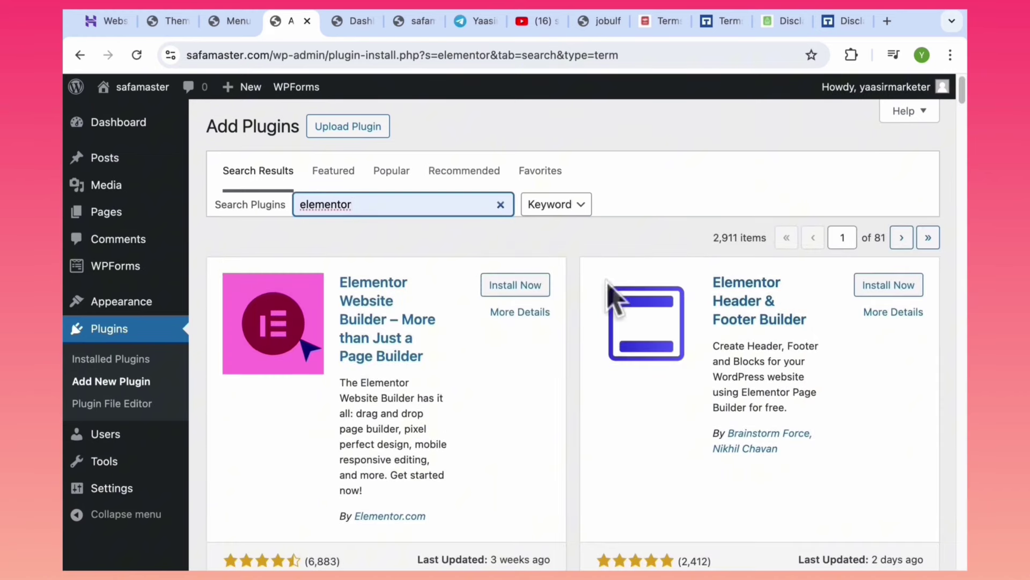
{"action": "left_click", "coordinate": [503, 286]}
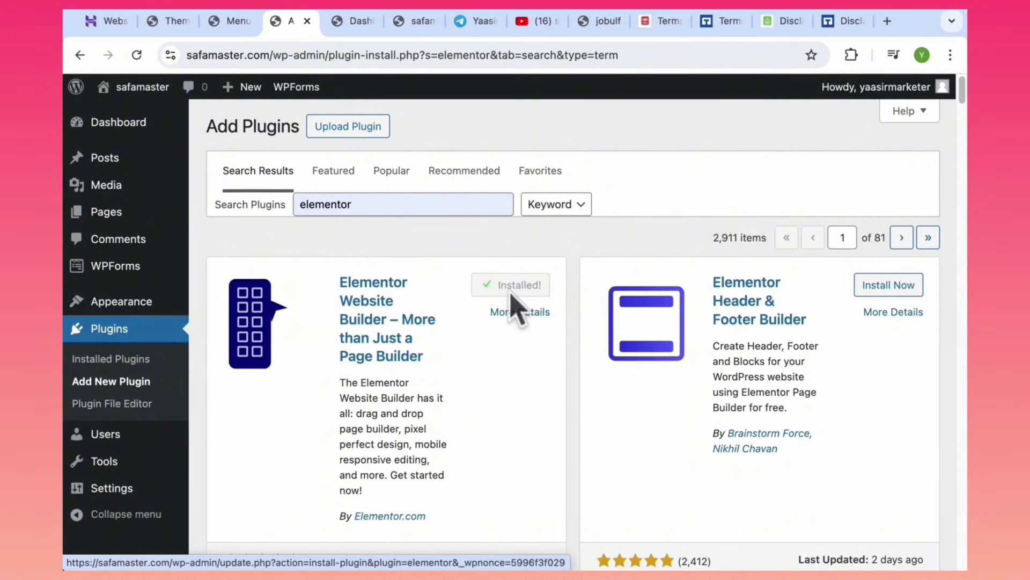
{"action": "left_click", "coordinate": [517, 295]}
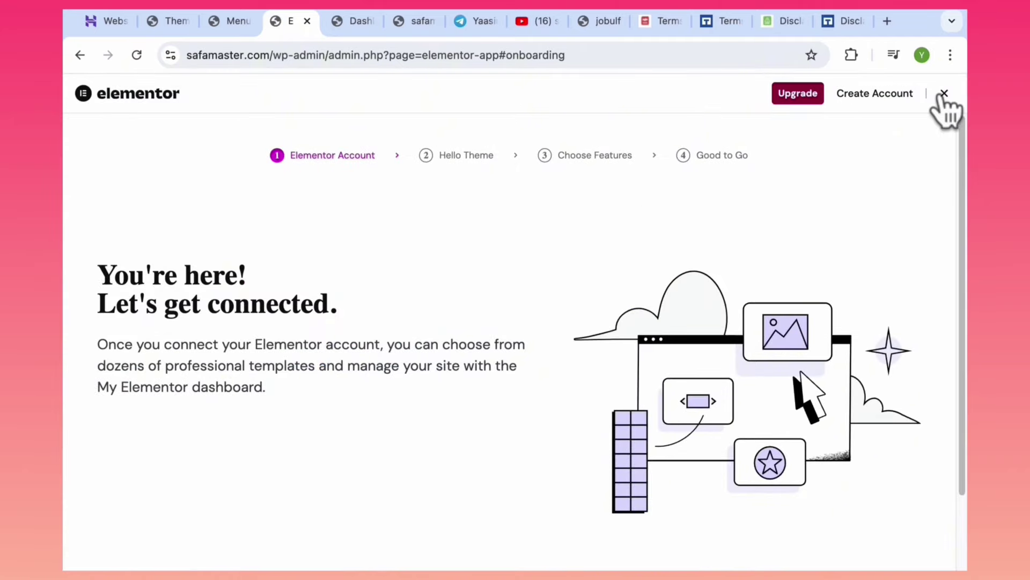
{"action": "left_click", "coordinate": [944, 93]}
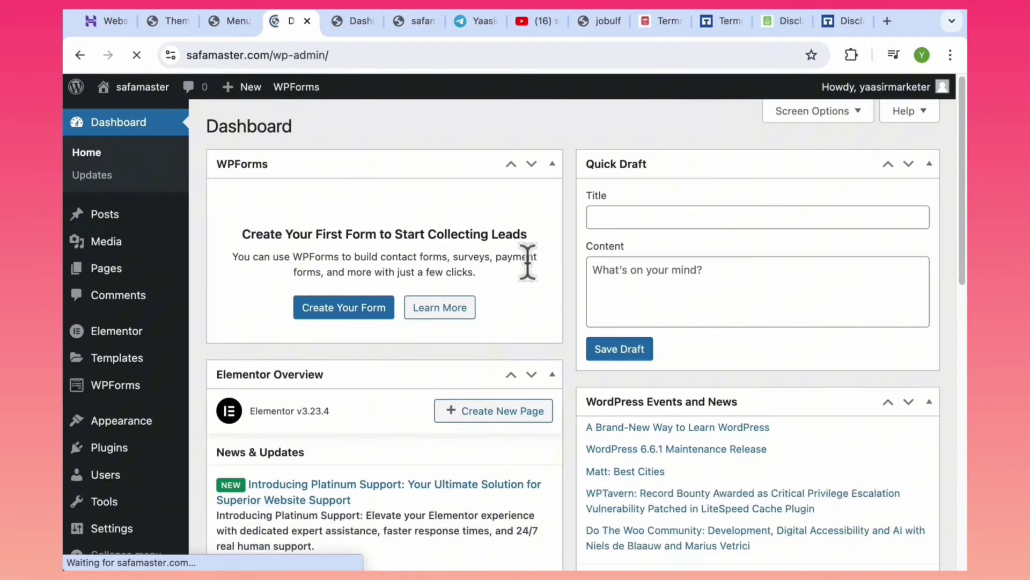
Scroll through the Dashboard to locate the WPForms menu in the sidebar.
{"action": "scroll", "coordinate": [894, 138], "scroll_direction": "down", "scroll_amount": 2}
{"action": "scroll", "coordinate": [835, 261], "scroll_direction": "up", "scroll_amount": 2}
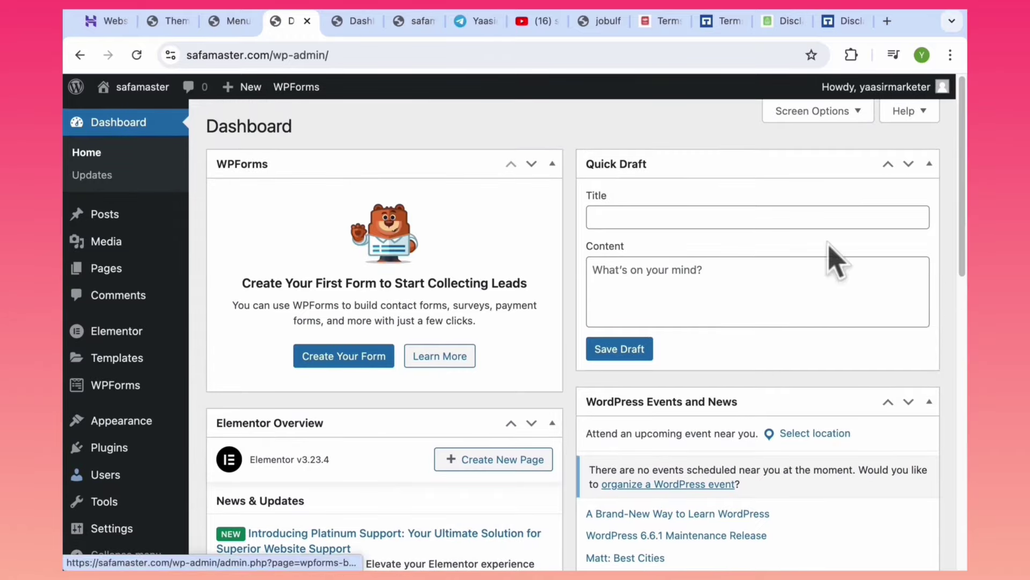
{"action": "scroll", "coordinate": [236, 437], "scroll_direction": "down", "scroll_amount": 2}
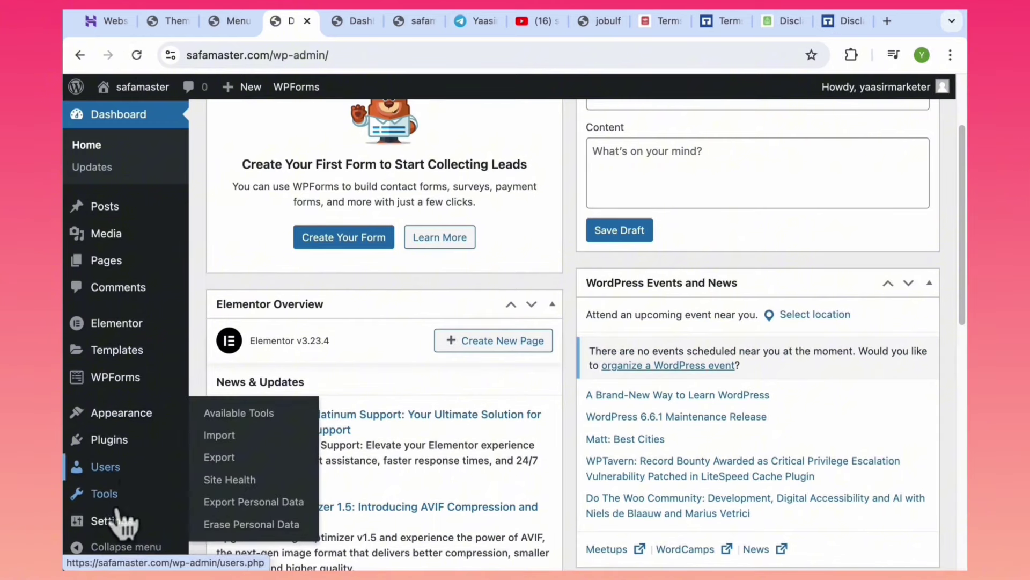
{"action": "mouse_move", "coordinate": [119, 382]}
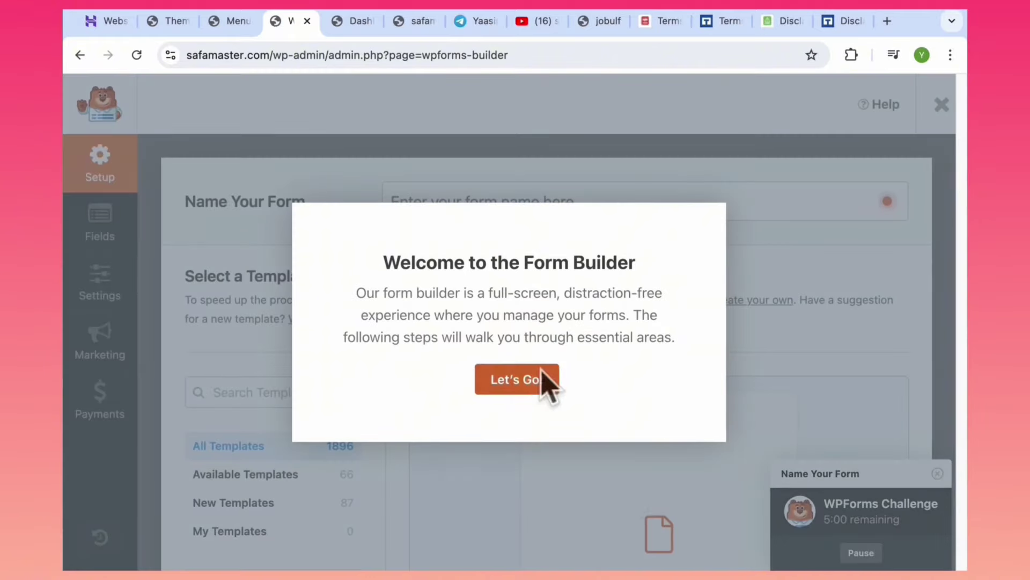
Dismiss the builder's welcome tips and start from the Simple Contact Form template.
{"action": "left_click", "coordinate": [545, 380]}
{"action": "left_click", "coordinate": [772, 235]}
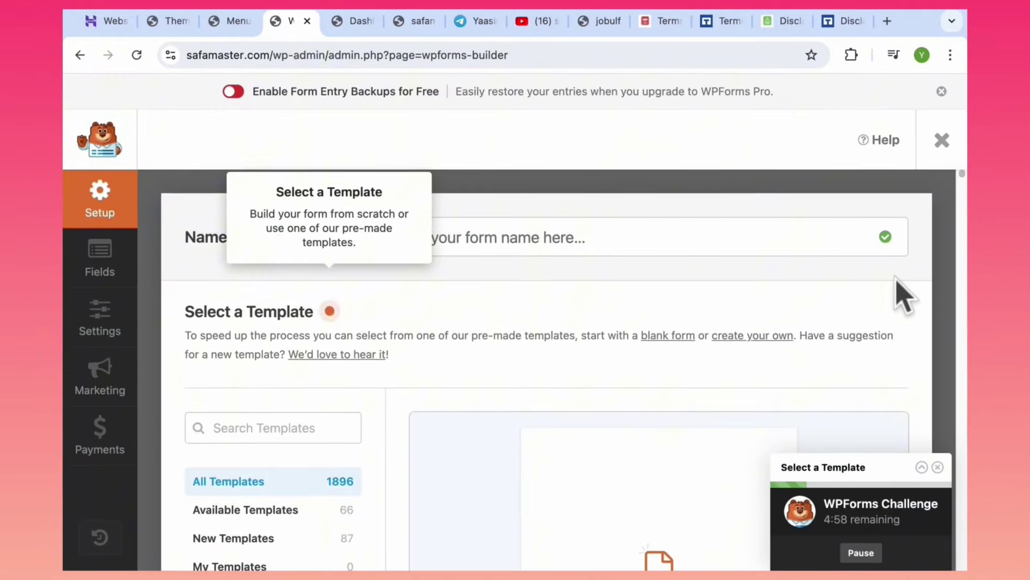
{"action": "scroll", "coordinate": [905, 294], "scroll_direction": "down", "scroll_amount": 8}
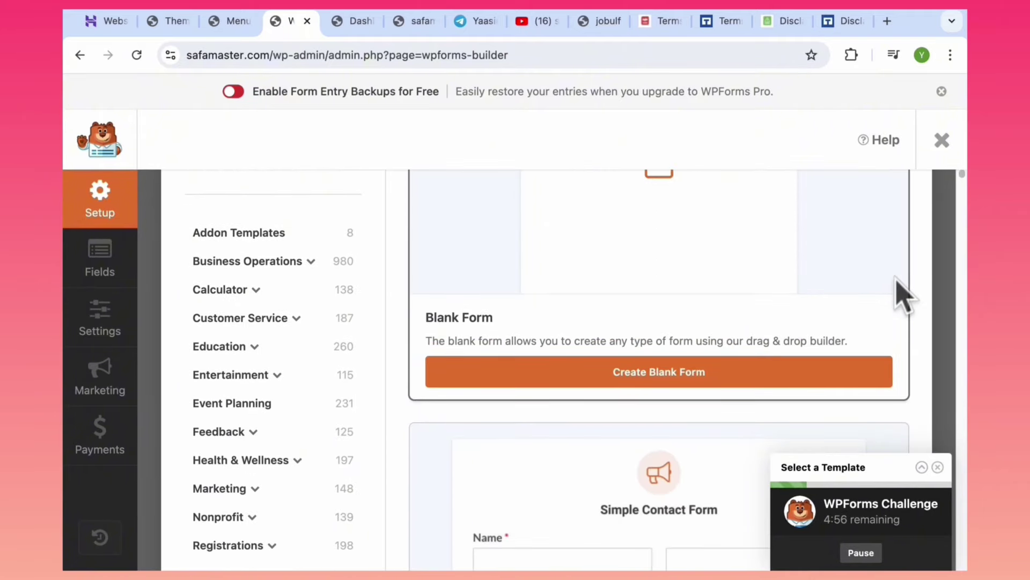
{"action": "scroll", "coordinate": [905, 294], "scroll_direction": "down", "scroll_amount": 10}
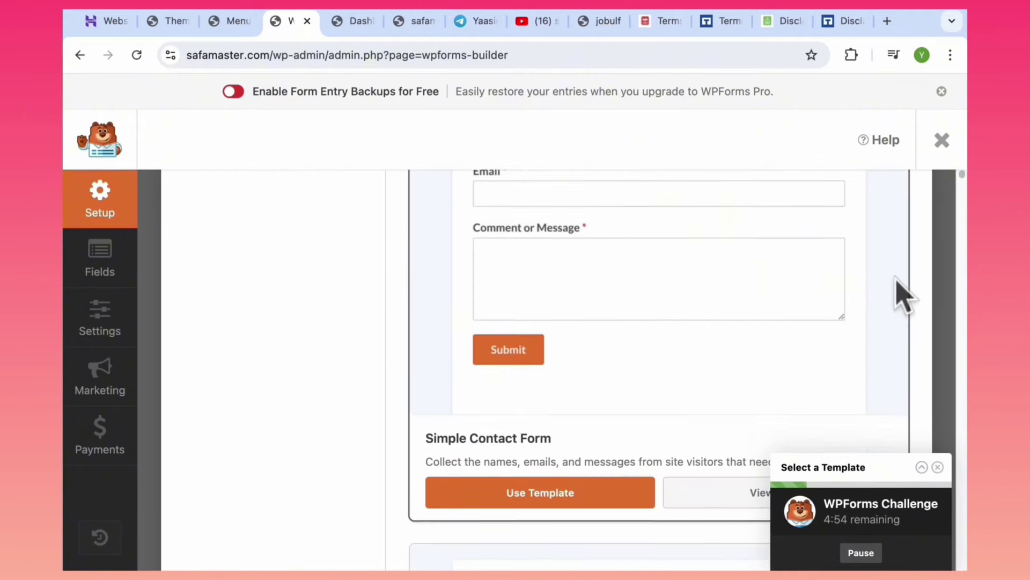
{"action": "scroll", "coordinate": [904, 294], "scroll_direction": "down", "scroll_amount": 1}
{"action": "left_click", "coordinate": [529, 466]}
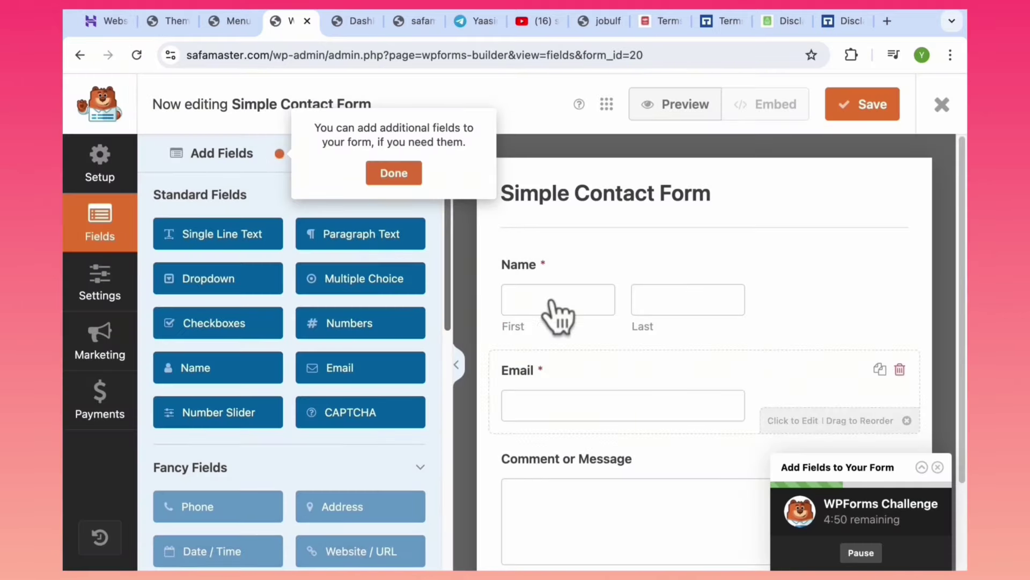
Set the Name field's format to Simple and save the form.
{"action": "left_click", "coordinate": [596, 336]}
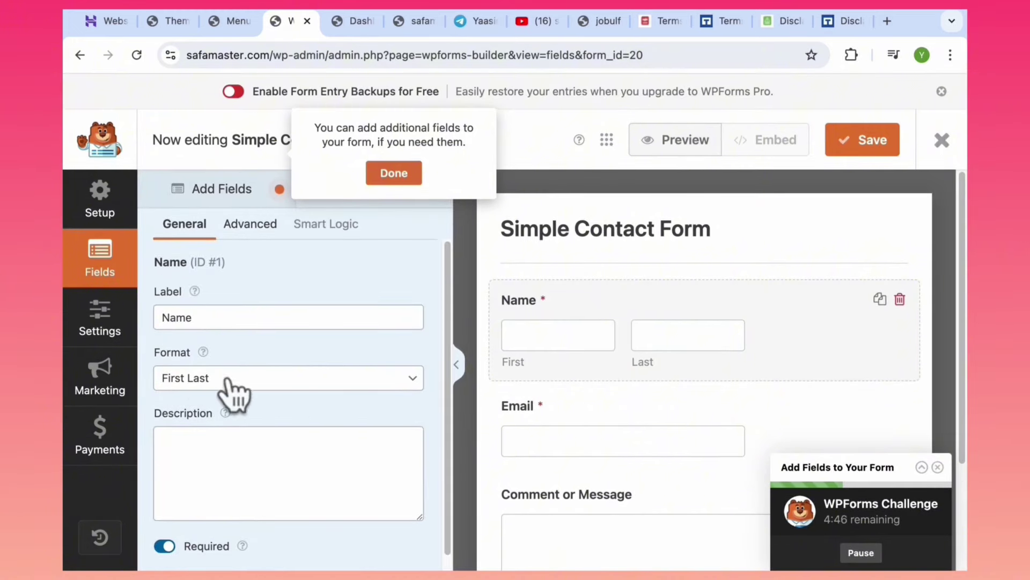
{"action": "left_click", "coordinate": [569, 439]}
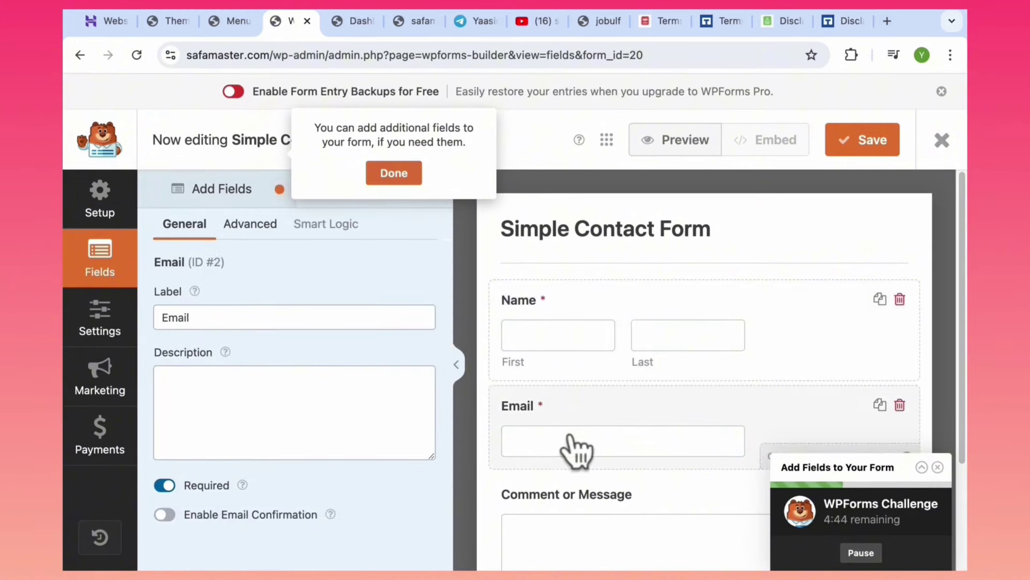
{"action": "left_click", "coordinate": [590, 368]}
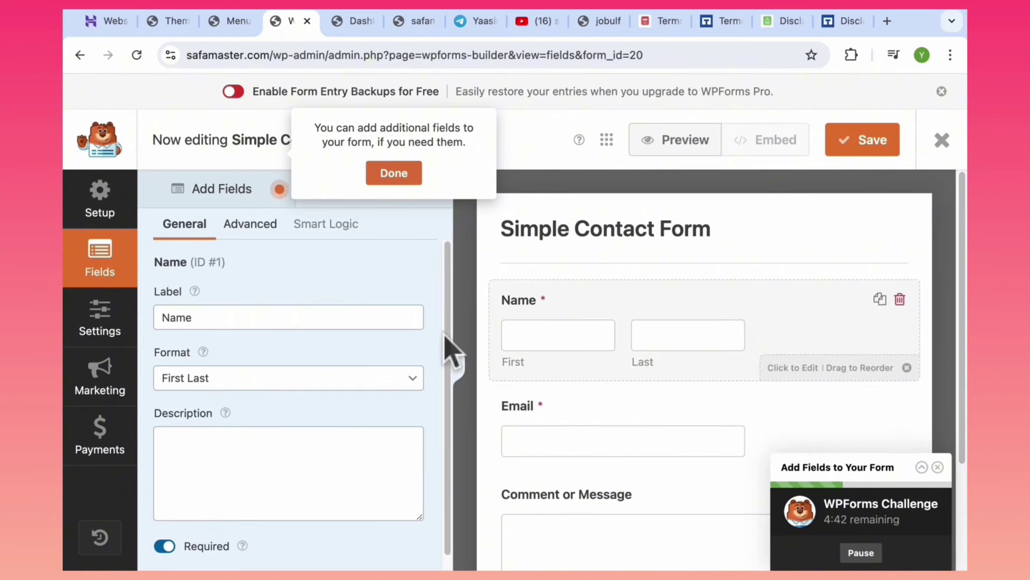
{"action": "left_click", "coordinate": [296, 378]}
{"action": "left_click", "coordinate": [263, 360]}
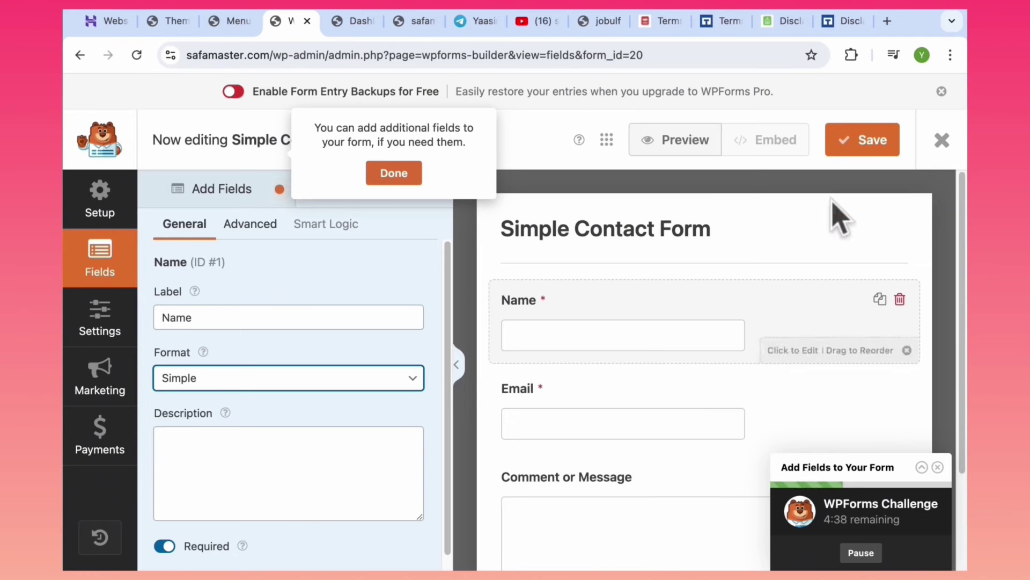
{"action": "left_click", "coordinate": [859, 144]}
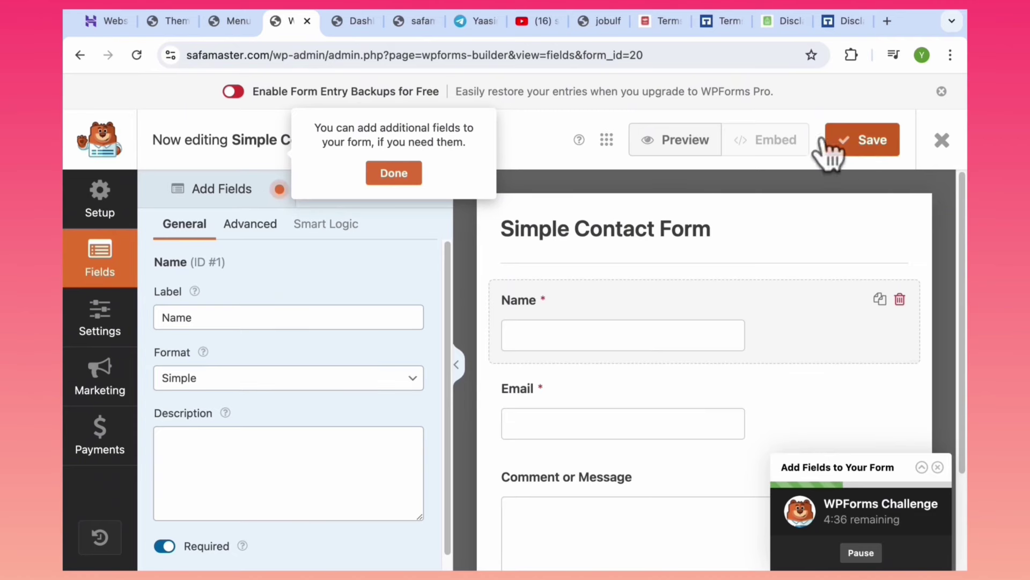
{"action": "left_click", "coordinate": [413, 175]}
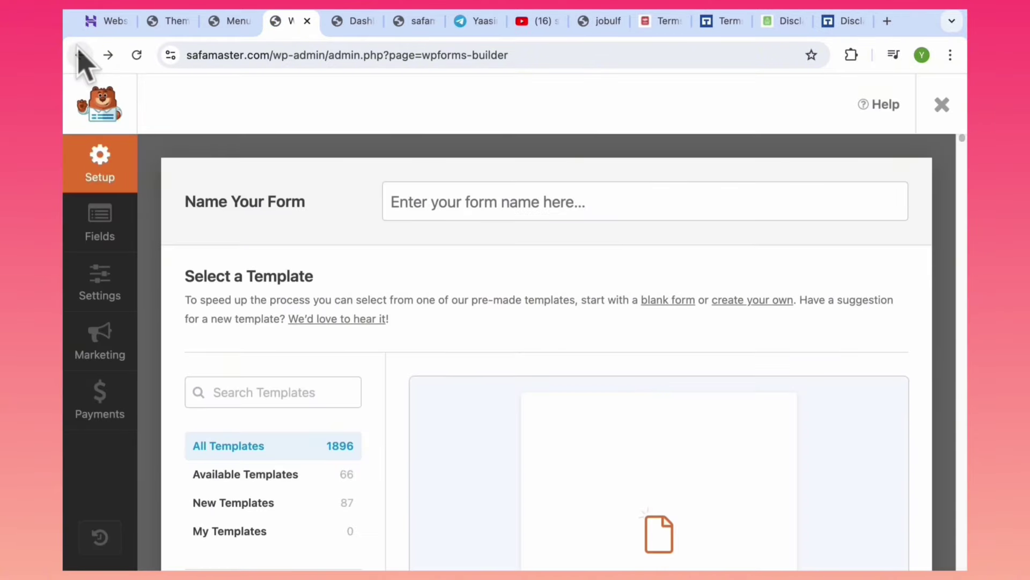
Review the WPForms forms overview listing the Simple Contact Form, then head to Pages.
{"action": "left_click", "coordinate": [80, 54]}
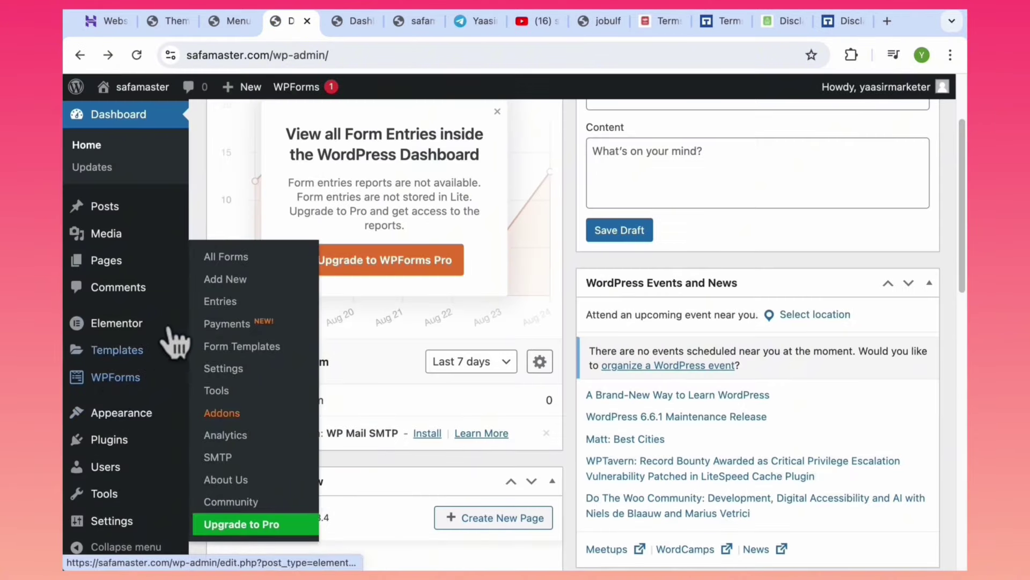
{"action": "left_click", "coordinate": [227, 261]}
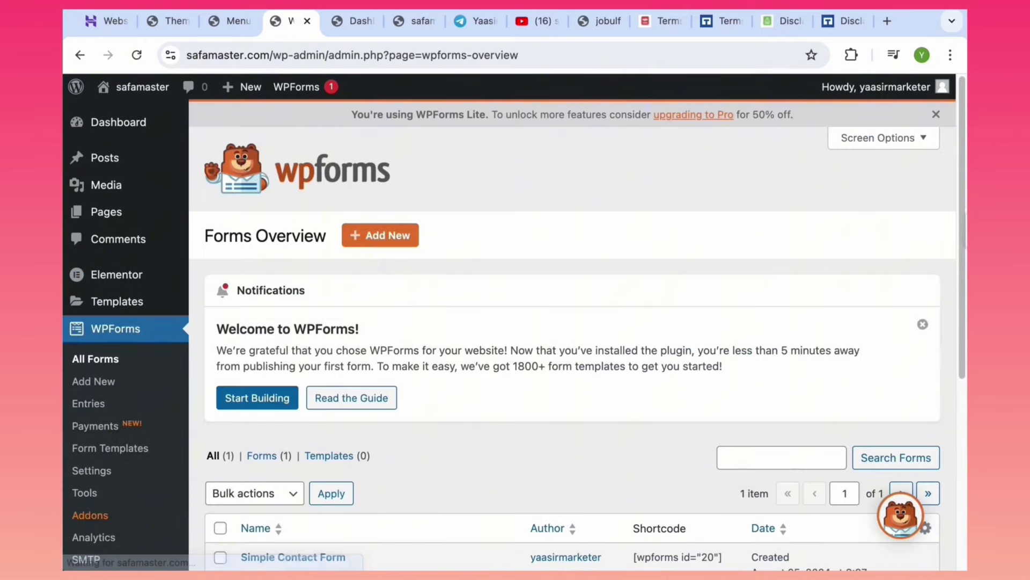
{"action": "scroll", "coordinate": [563, 379], "scroll_direction": "down", "scroll_amount": 3}
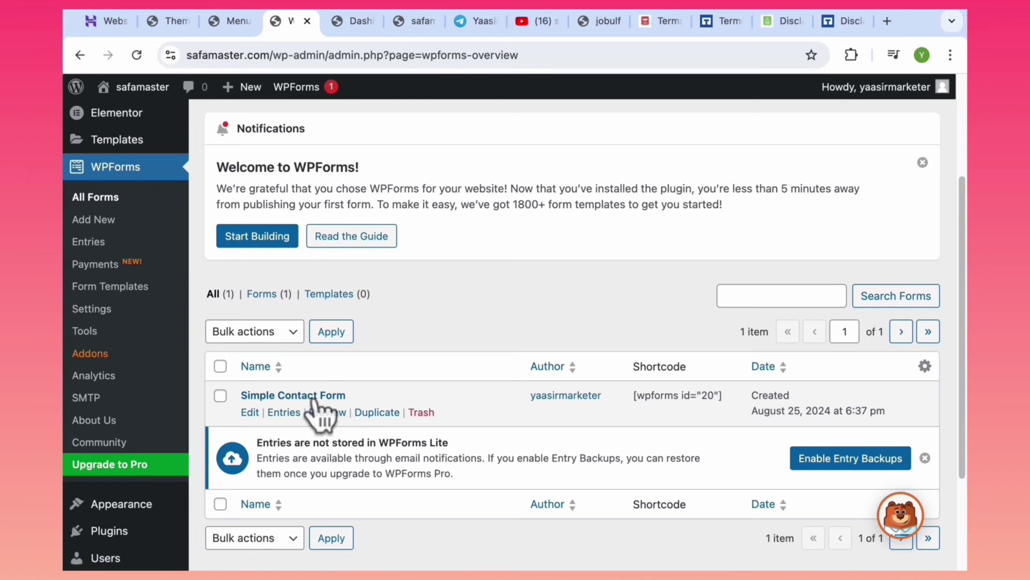
{"action": "scroll", "coordinate": [966, 244], "scroll_direction": "up", "scroll_amount": 3}
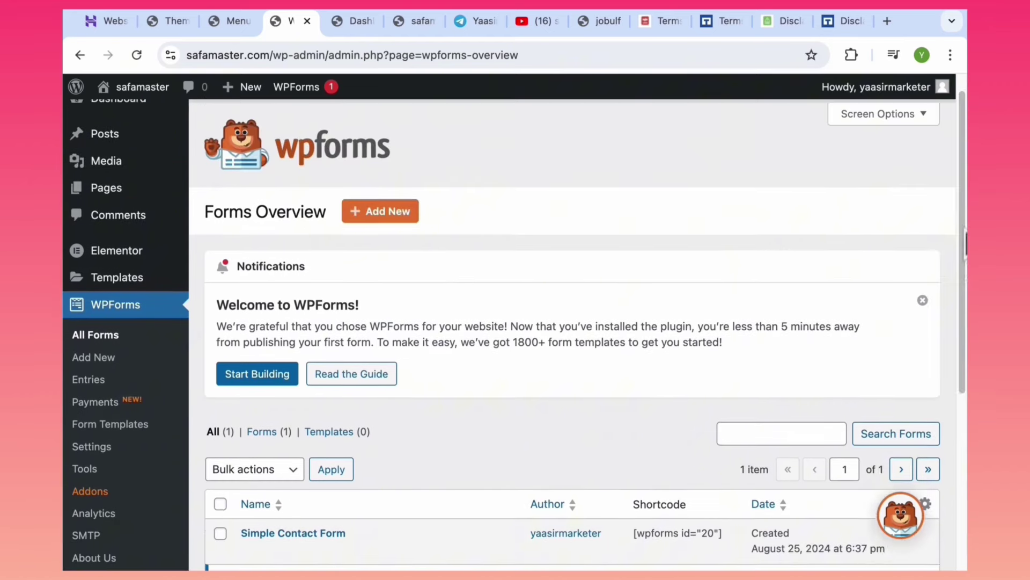
{"action": "scroll", "coordinate": [966, 244], "scroll_direction": "up", "scroll_amount": 1}
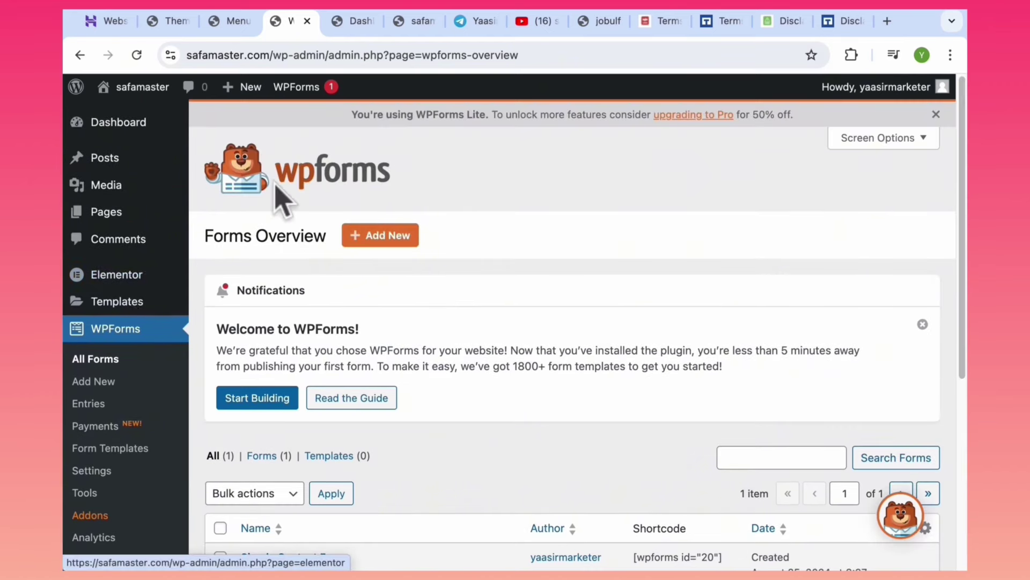
{"action": "mouse_move", "coordinate": [100, 217]}
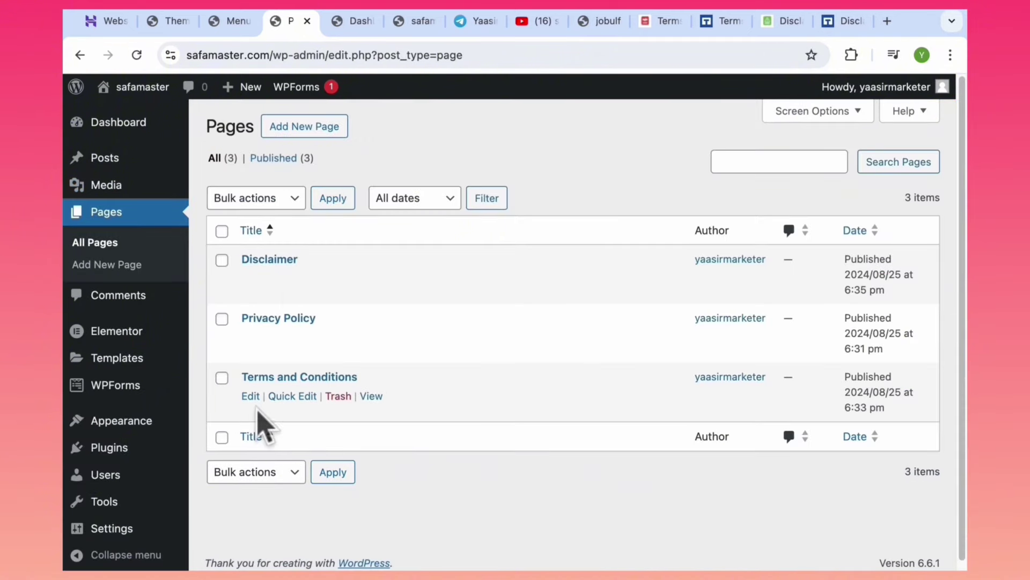
Publish a new page titled 'Contact Us' and open it with Elementor.
{"action": "left_click", "coordinate": [293, 135]}
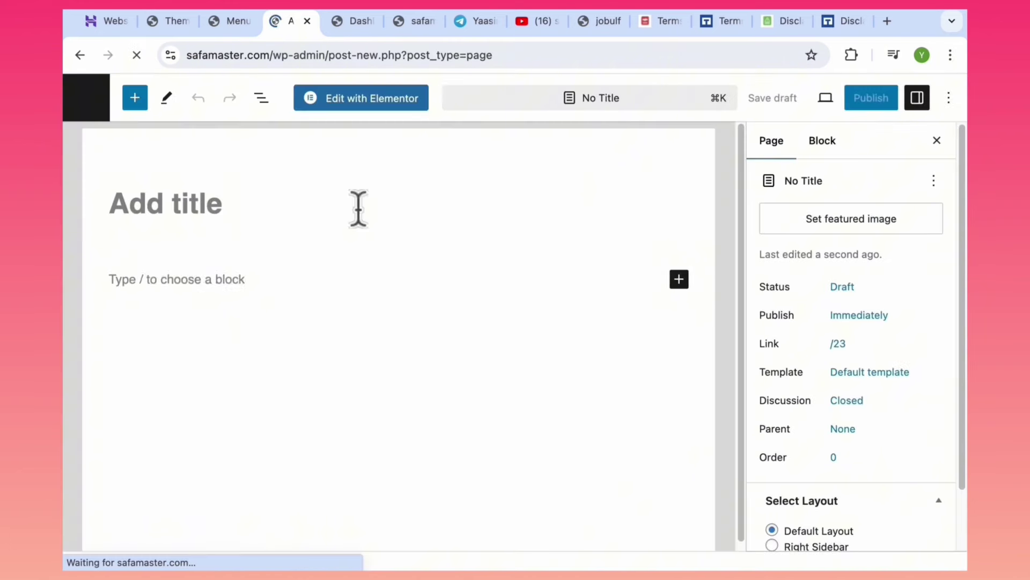
{"action": "type", "text": "C"}
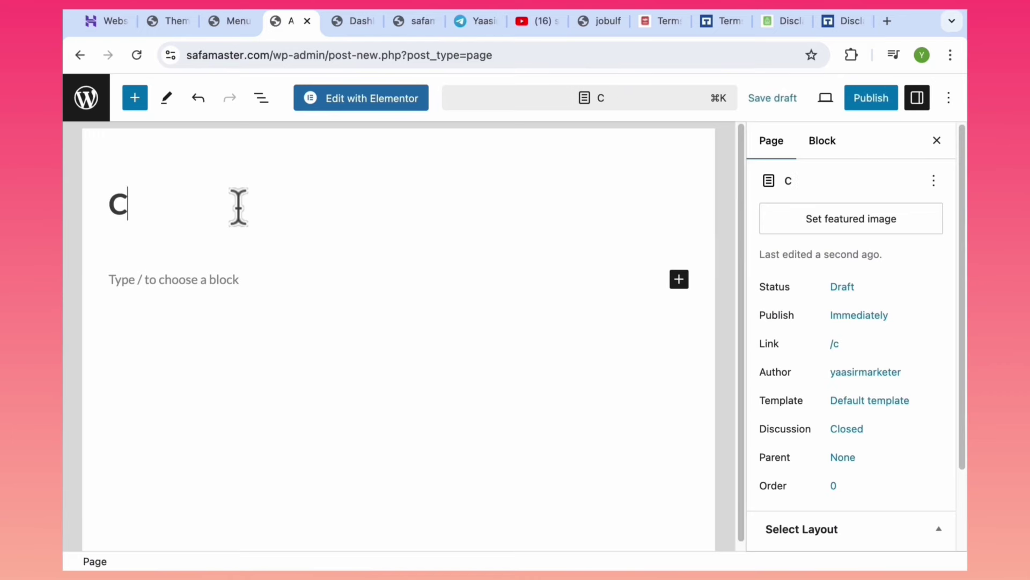
{"action": "type", "text": "ontact"}
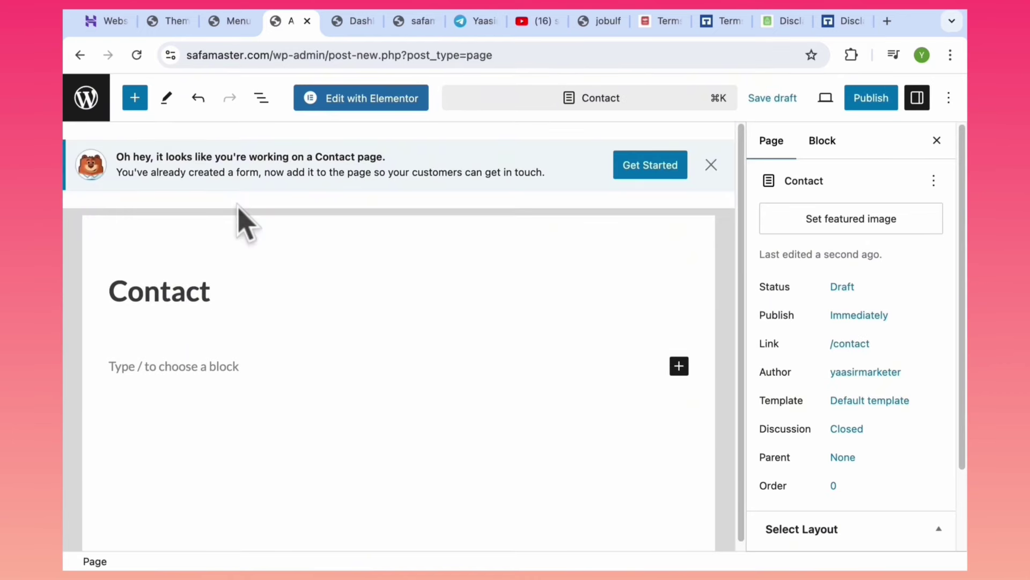
{"action": "type", "text": " Us"}
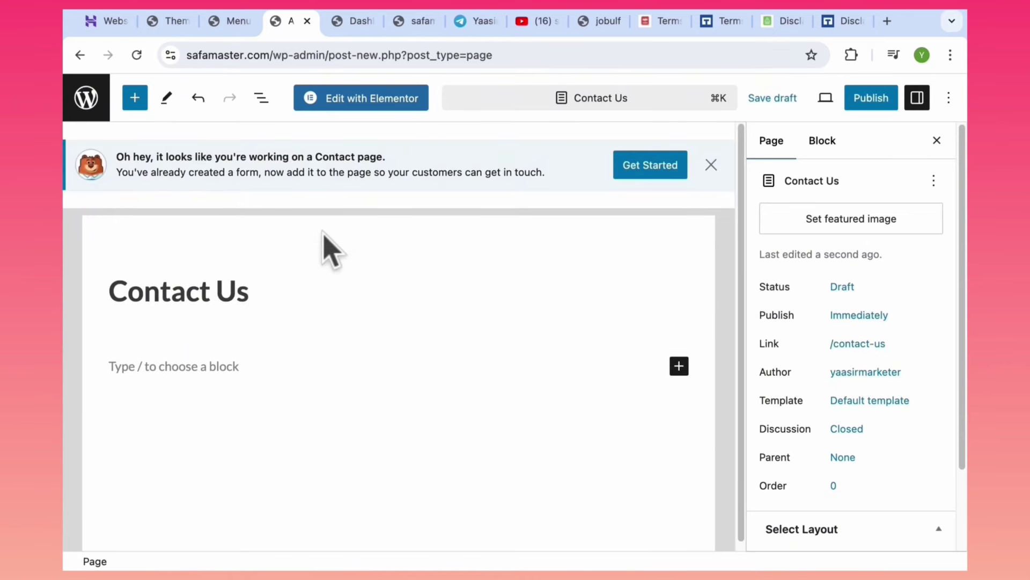
{"action": "key", "text": "Return"}
{"action": "left_click", "coordinate": [862, 107]}
{"action": "left_click", "coordinate": [813, 102]}
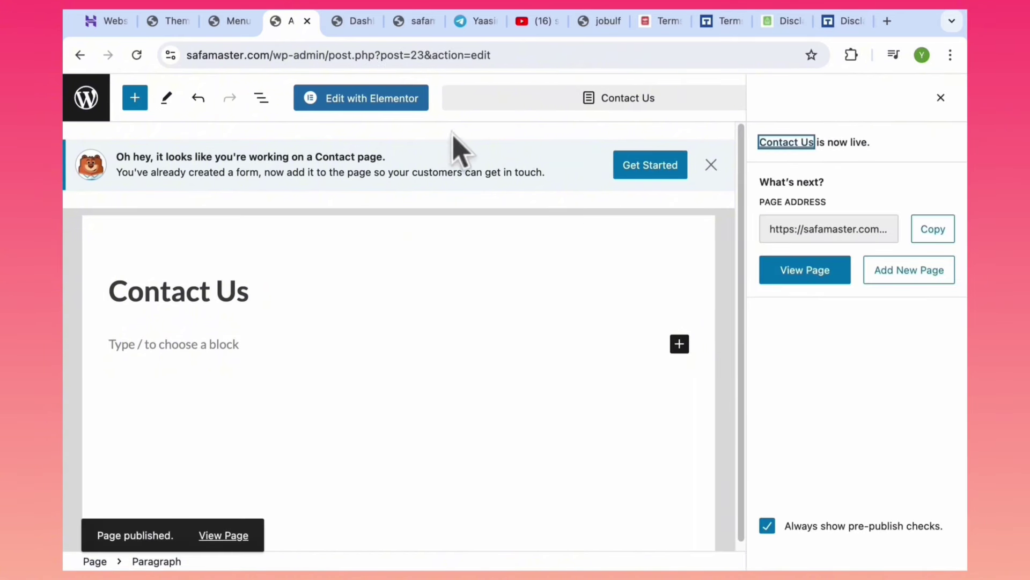
{"action": "left_click", "coordinate": [354, 99]}
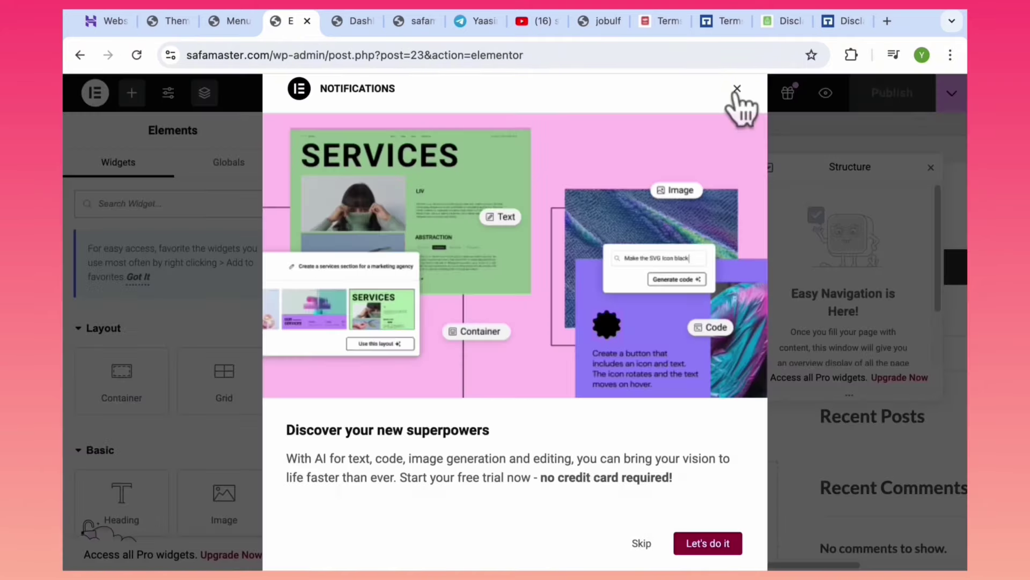
Dismiss Elementor's popups, search widgets for 'wp', and drag WPForms onto the page.
{"action": "left_click", "coordinate": [739, 99]}
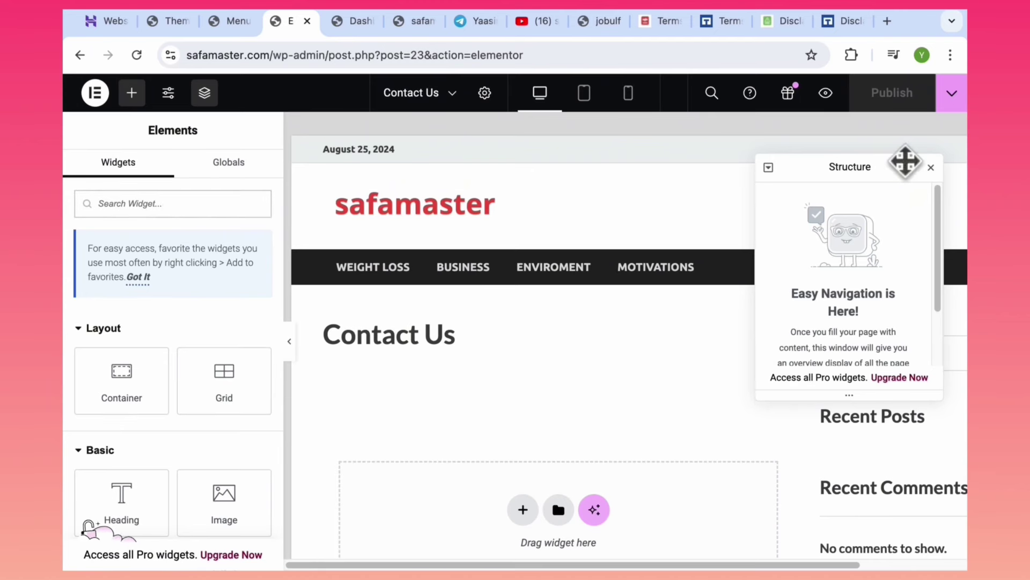
{"action": "left_click", "coordinate": [931, 167]}
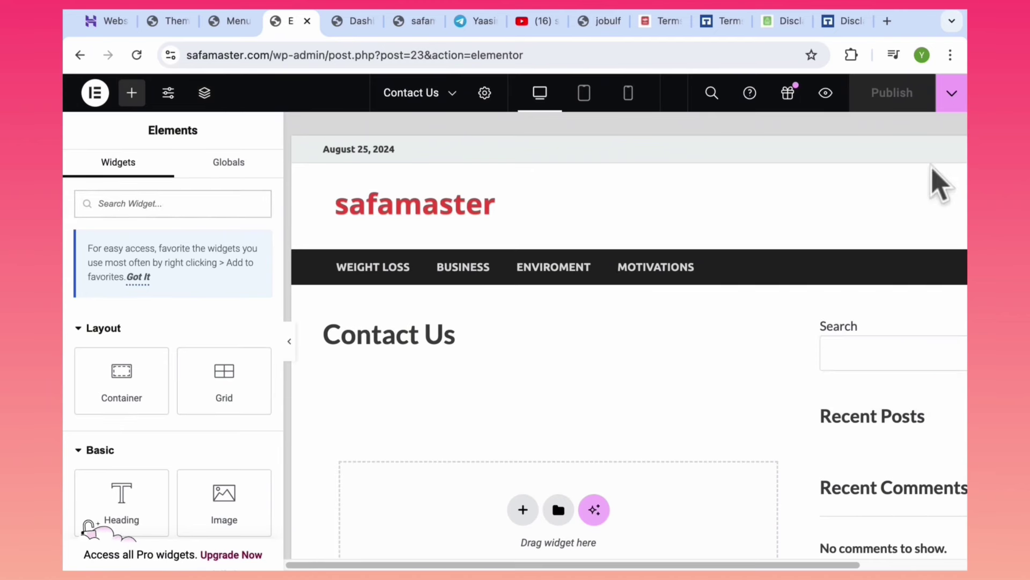
{"action": "left_click", "coordinate": [125, 205]}
{"action": "type", "text": "wpf"}
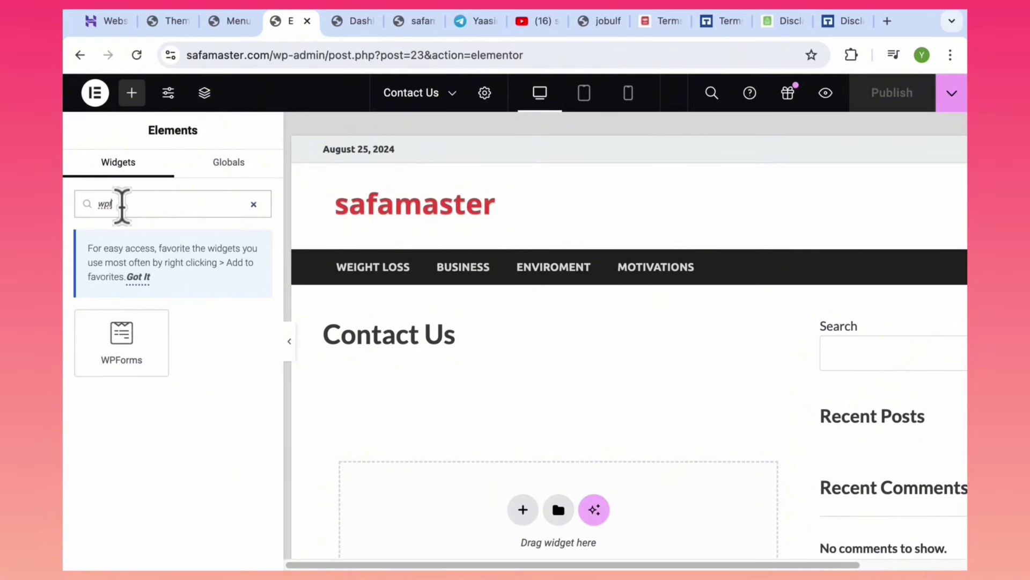
{"action": "left_click_drag", "start_coordinate": [104, 345], "coordinate": [209, 361]}
Zoom the browser out to 90% and cancel the layout chooser.
{"action": "left_click", "coordinate": [523, 509]}
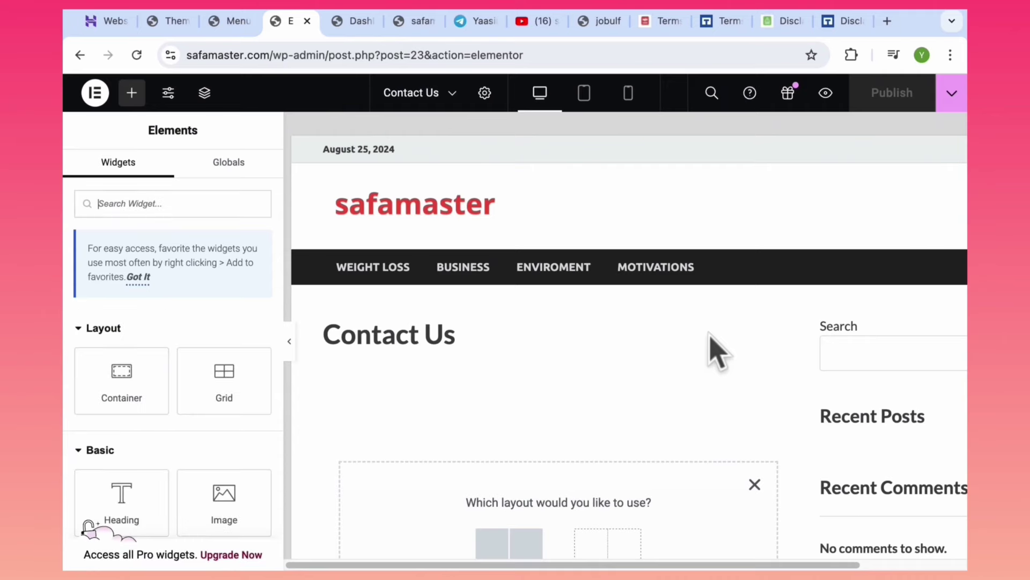
{"action": "left_click", "coordinate": [950, 55]}
{"action": "left_click", "coordinate": [838, 347]}
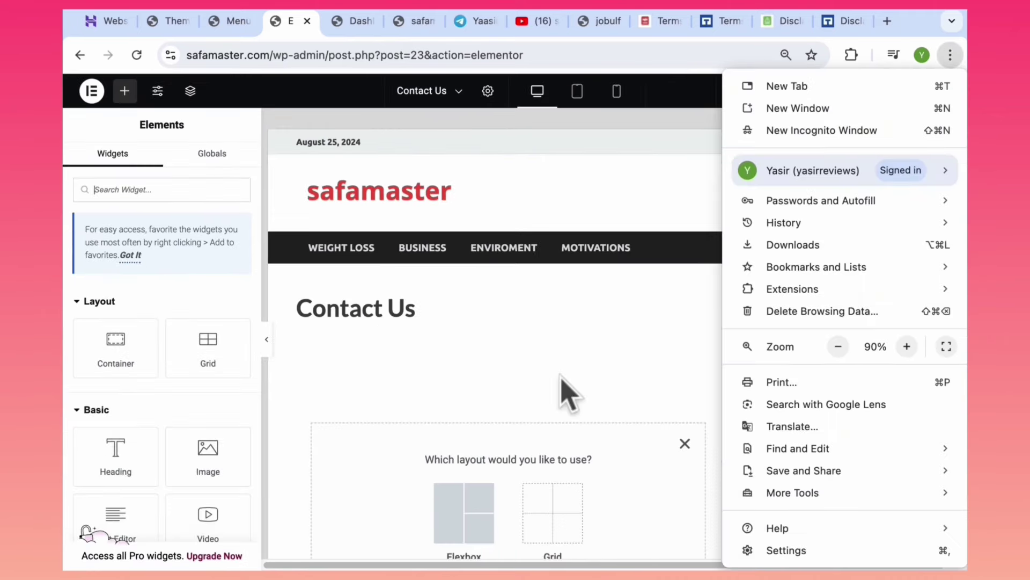
{"action": "left_click", "coordinate": [685, 443]}
{"action": "left_click", "coordinate": [685, 444]}
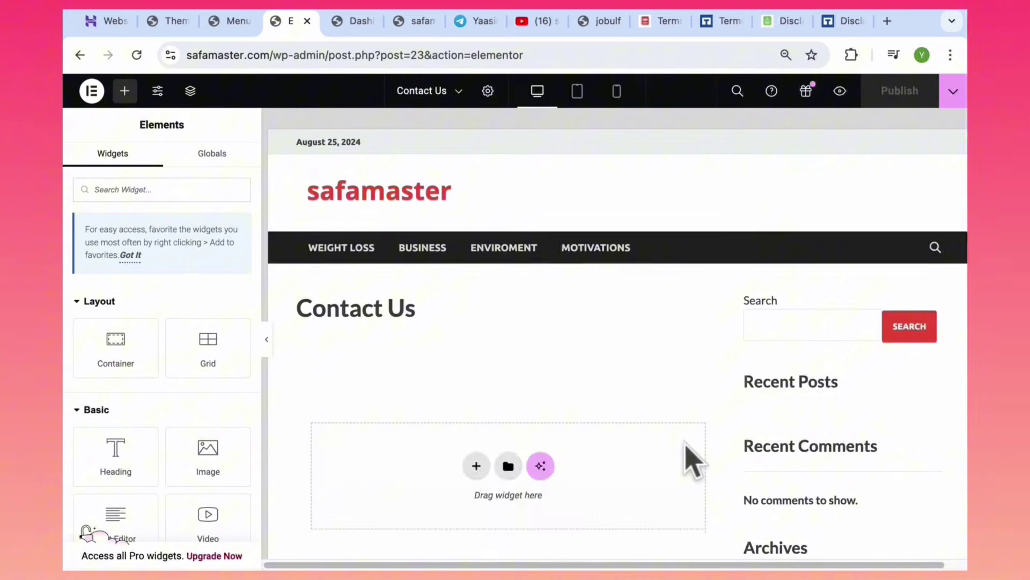
Add a single-column Flexbox container holding a WPForms widget set to Simple Contact Form.
{"action": "left_click", "coordinate": [476, 467]}
{"action": "left_click", "coordinate": [457, 523]}
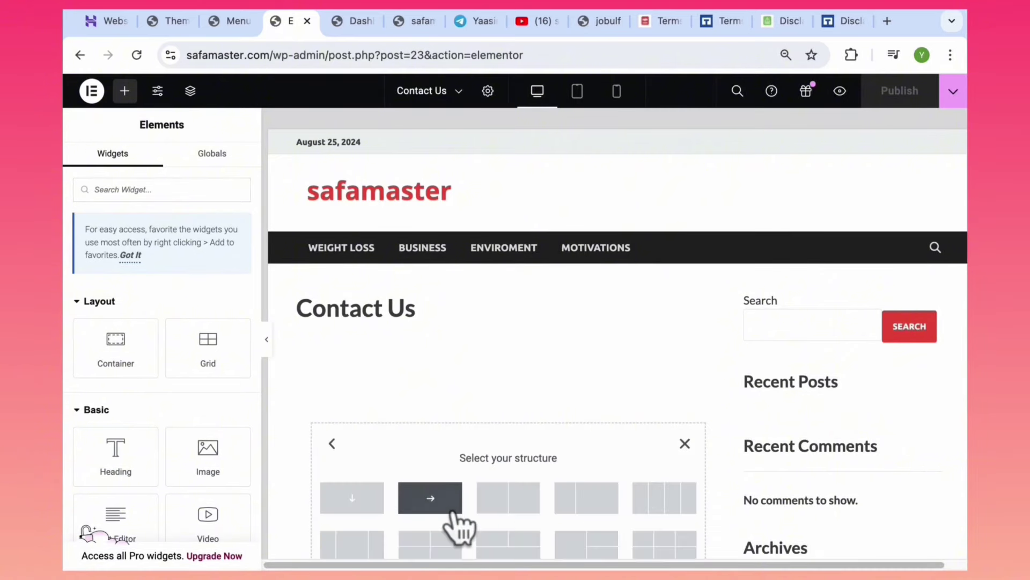
{"action": "left_click", "coordinate": [352, 499]}
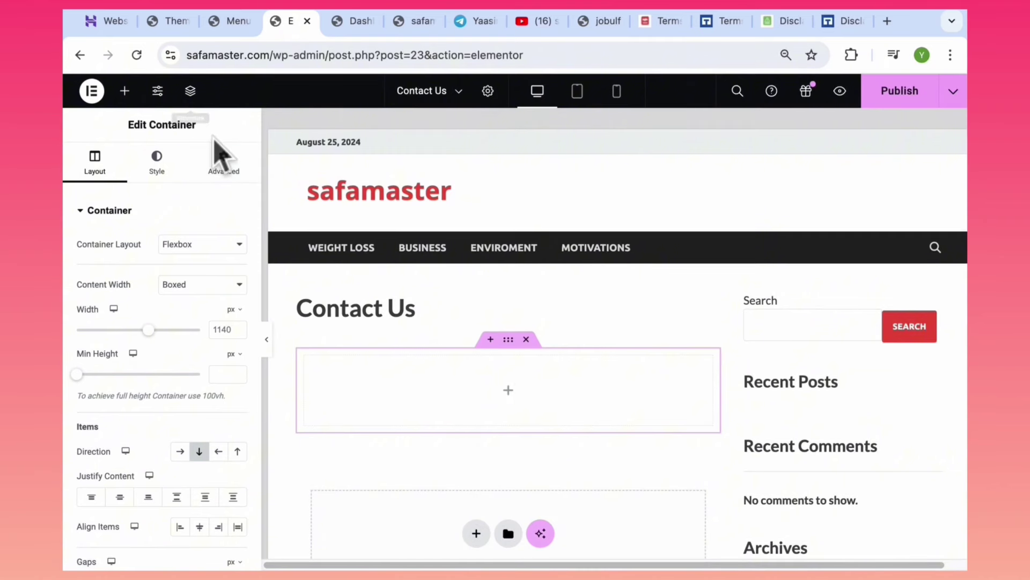
{"action": "left_click", "coordinate": [337, 287]}
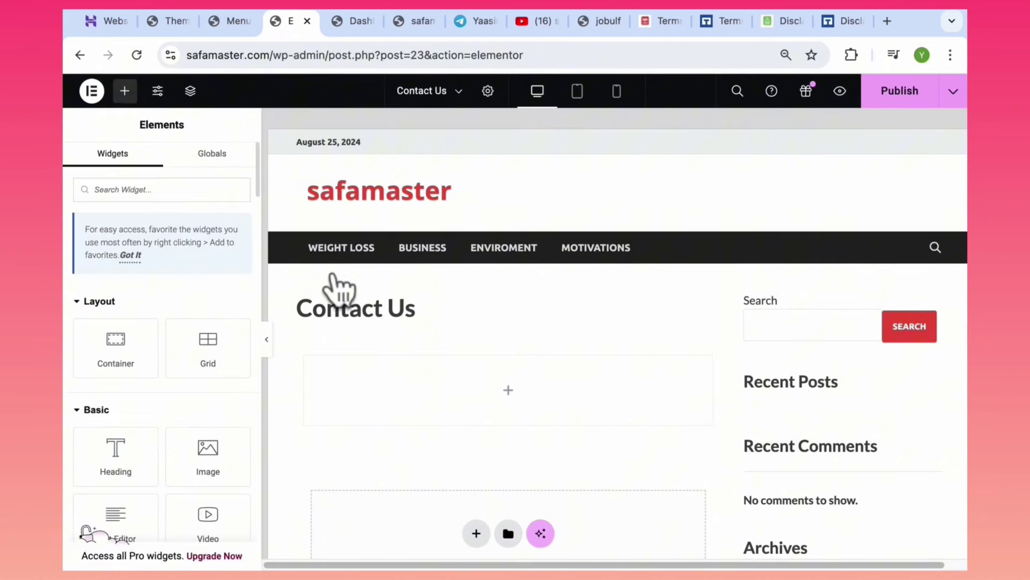
{"action": "type", "text": "wp"}
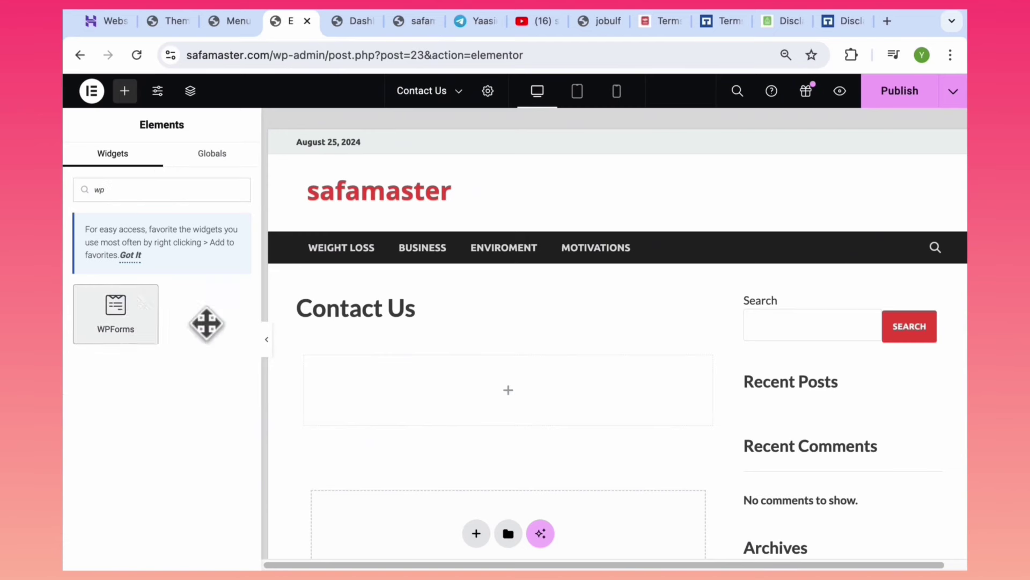
{"action": "left_click_drag", "start_coordinate": [206, 323], "coordinate": [528, 410]}
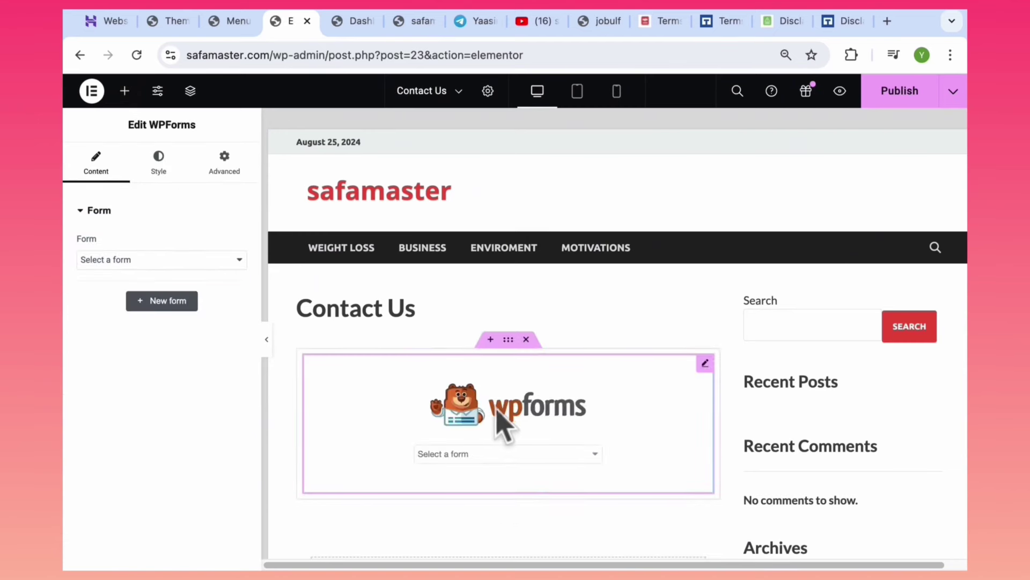
{"action": "left_click", "coordinate": [519, 456]}
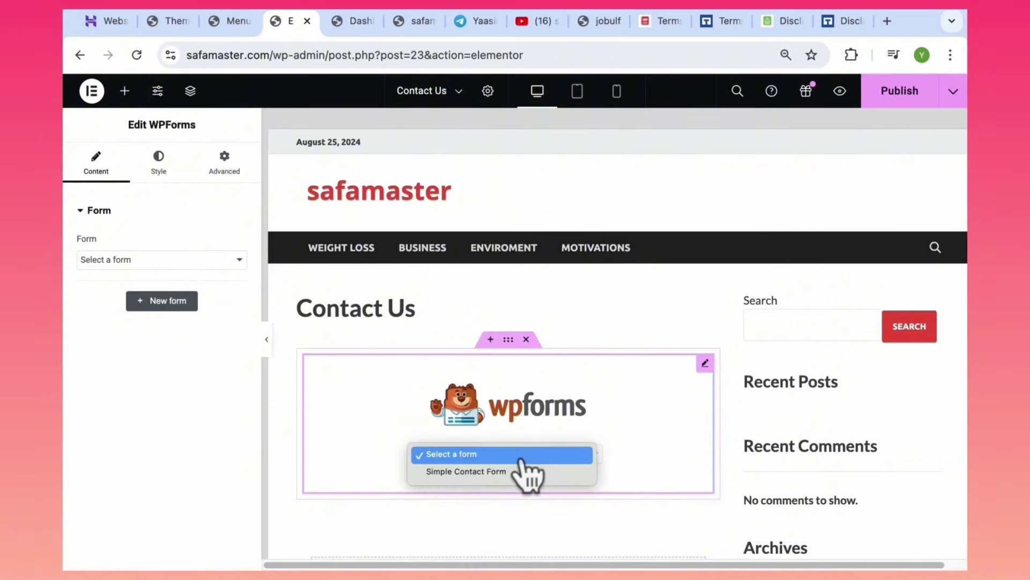
{"action": "left_click", "coordinate": [484, 472]}
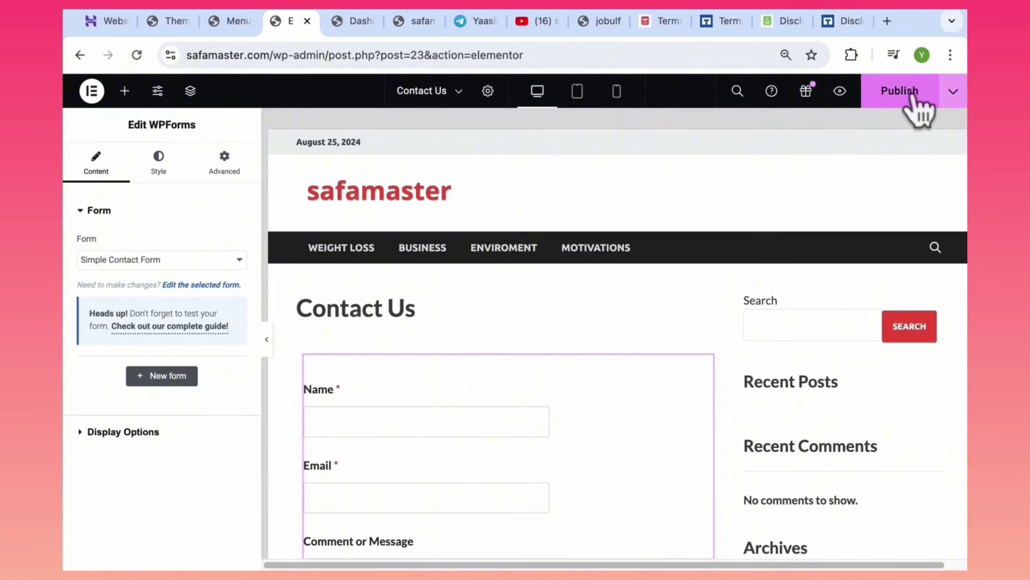
Leave Elementor for the Pages list and preview the Terms and Conditions page in a new tab.
{"action": "left_click", "coordinate": [80, 55]}
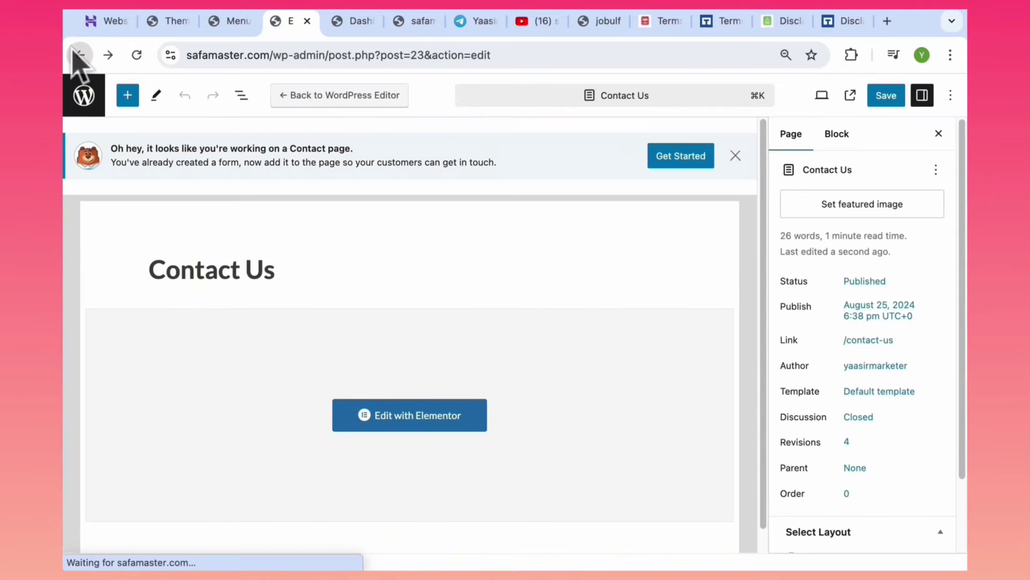
{"action": "left_click", "coordinate": [78, 55]}
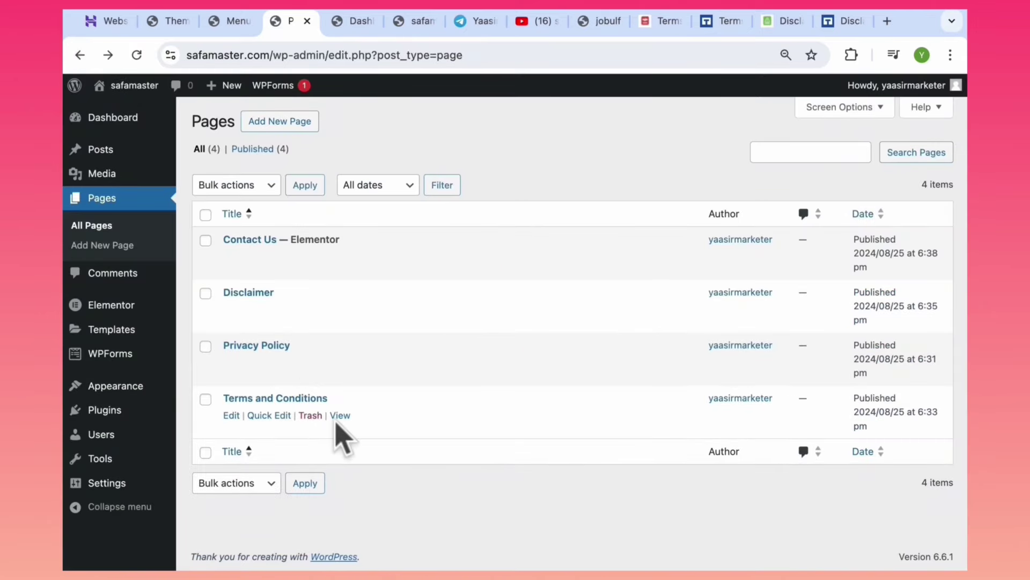
{"action": "left_click", "coordinate": [339, 415], "text": "super"}
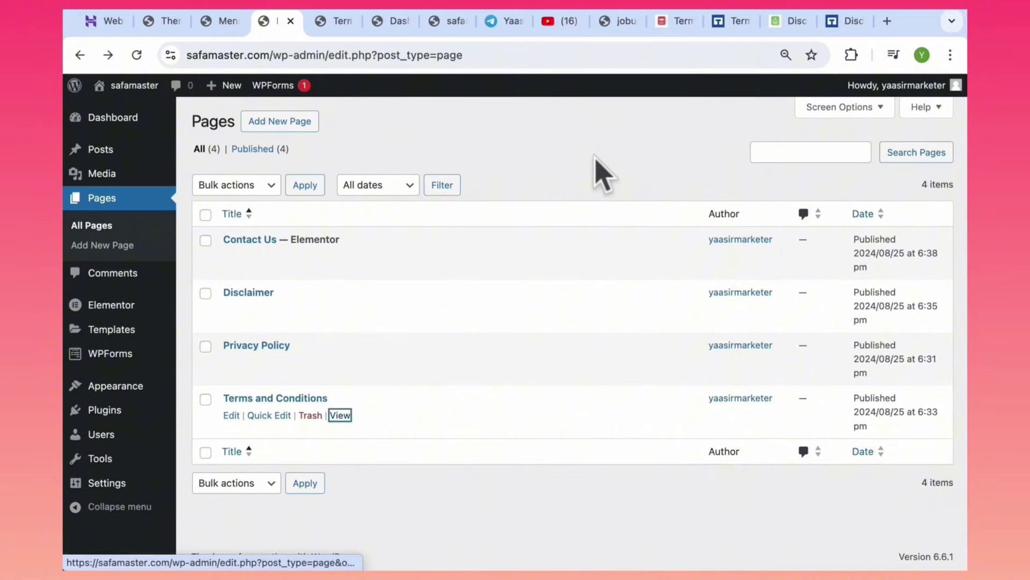
{"action": "left_click", "coordinate": [341, 24]}
{"action": "left_click", "coordinate": [275, 9]}
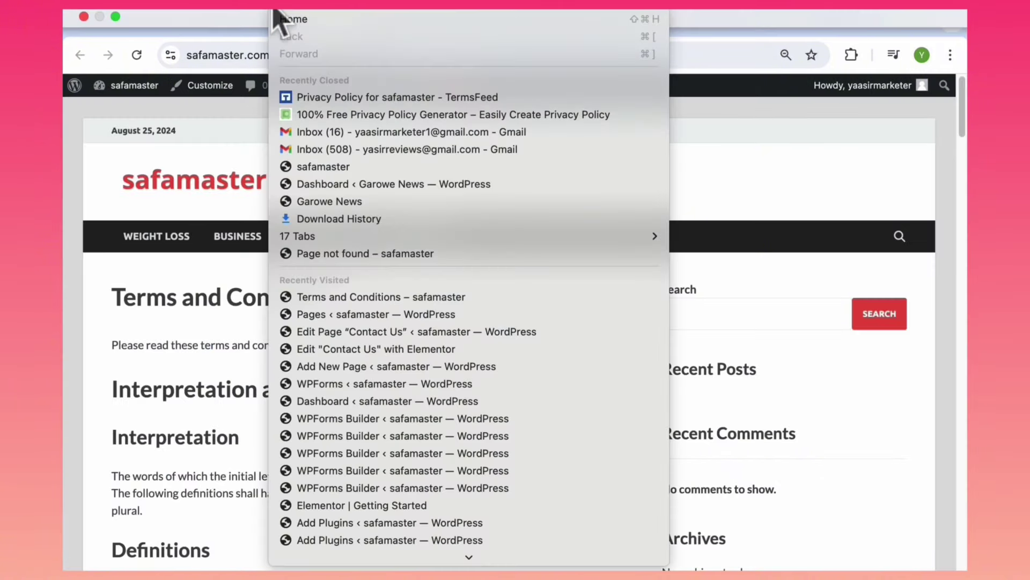
{"action": "key", "text": "Escape"}
{"action": "left_click", "coordinate": [272, 24]}
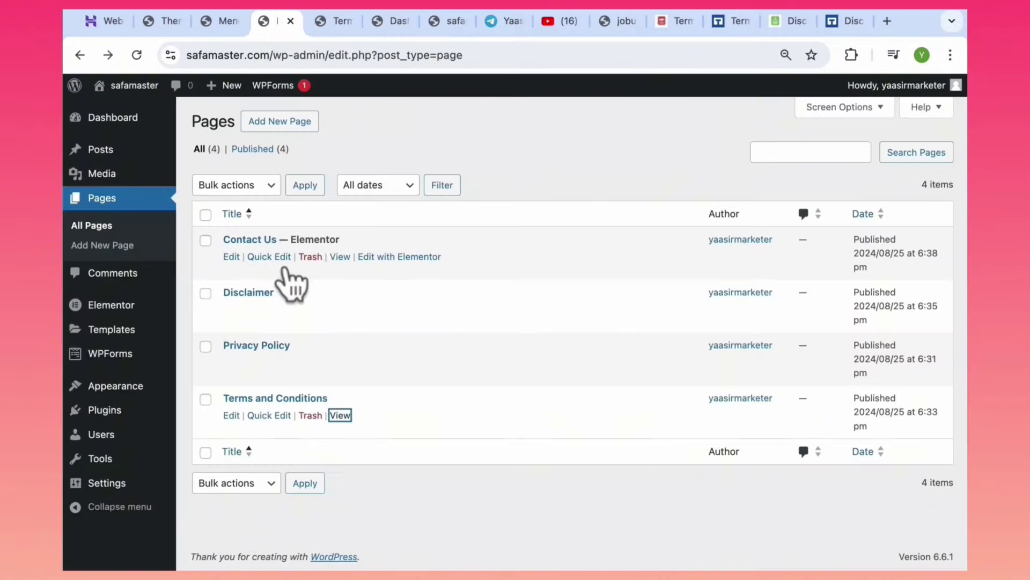
View the live Contact Us page in a new tab to check its form.
{"action": "left_click", "coordinate": [341, 257], "text": "super"}
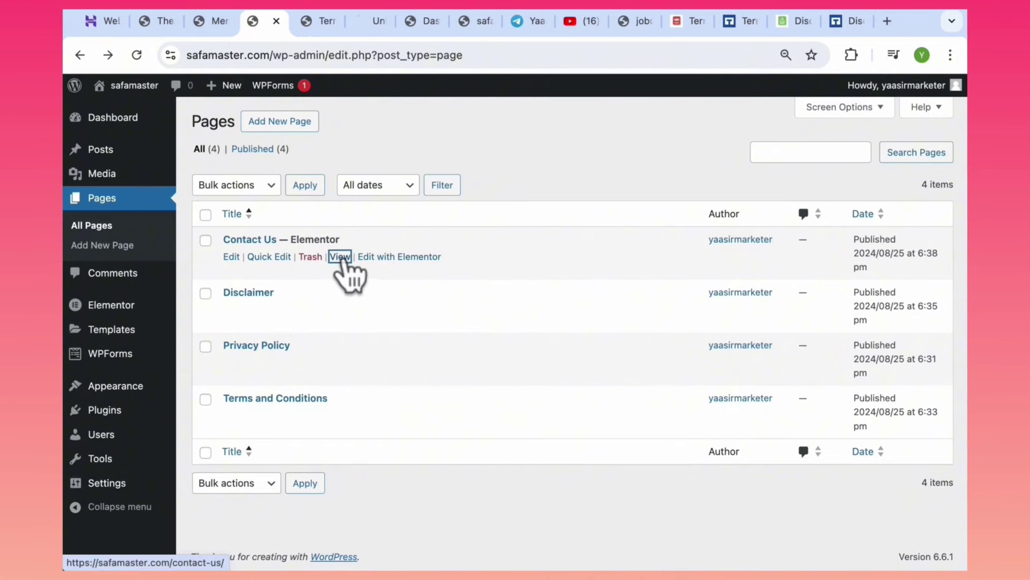
{"action": "left_click", "coordinate": [365, 23]}
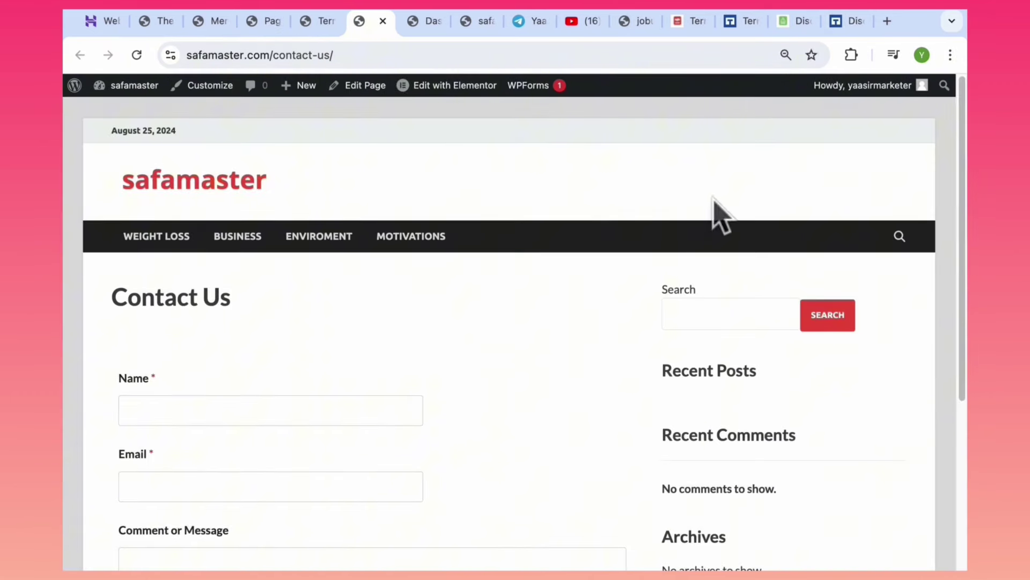
{"action": "left_click_drag", "start_coordinate": [961, 171], "coordinate": [957, 143]}
{"action": "mouse_move", "coordinate": [115, 96]}
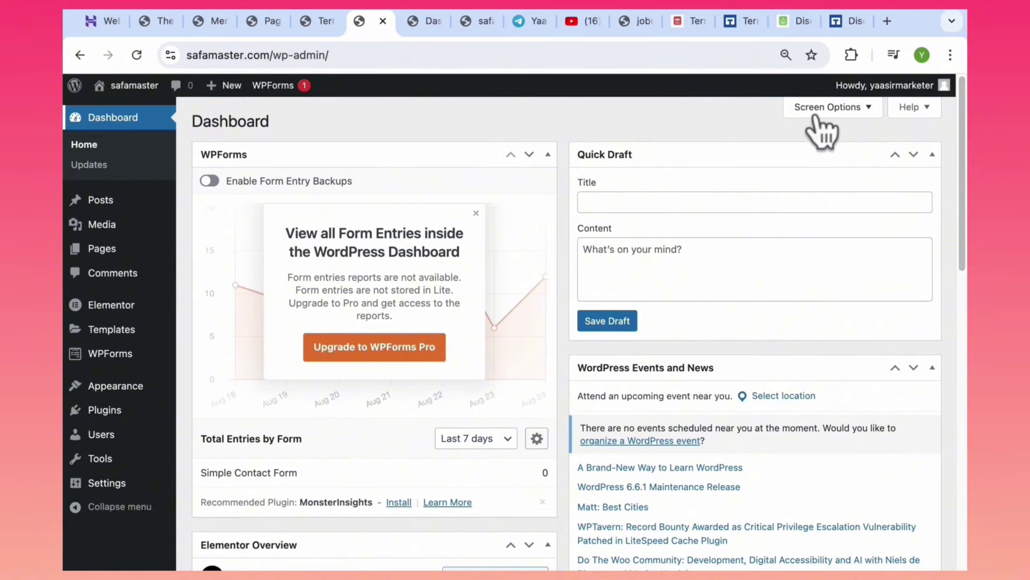
Uncheck WPForms, Elementor Overview, Site Health, At a Glance, Activity, Quick Draft and Events in Screen Options.
{"action": "left_click", "coordinate": [832, 107]}
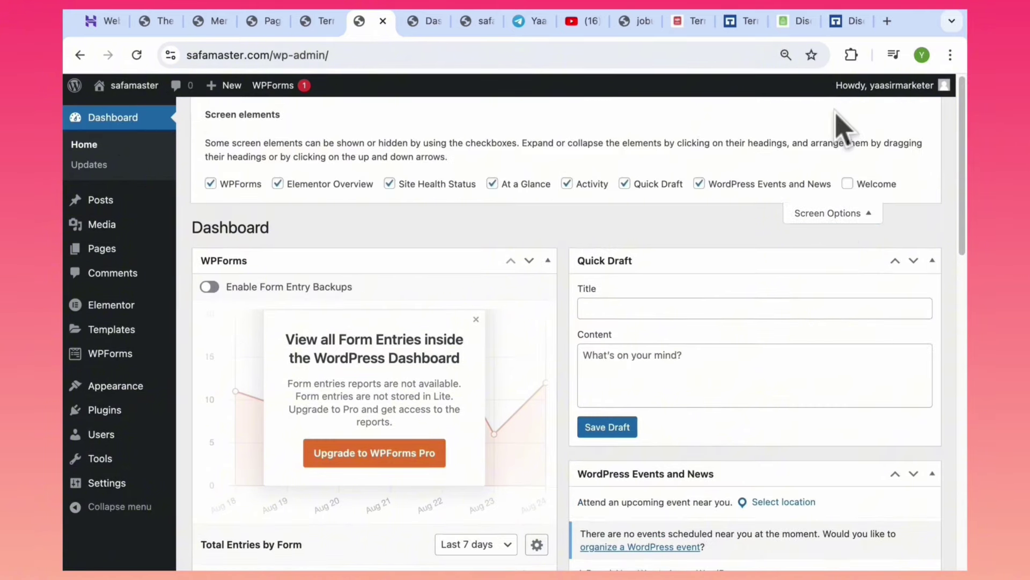
{"action": "left_click", "coordinate": [252, 184]}
{"action": "left_click", "coordinate": [298, 184]}
{"action": "left_click", "coordinate": [433, 184]}
{"action": "left_click", "coordinate": [526, 184]}
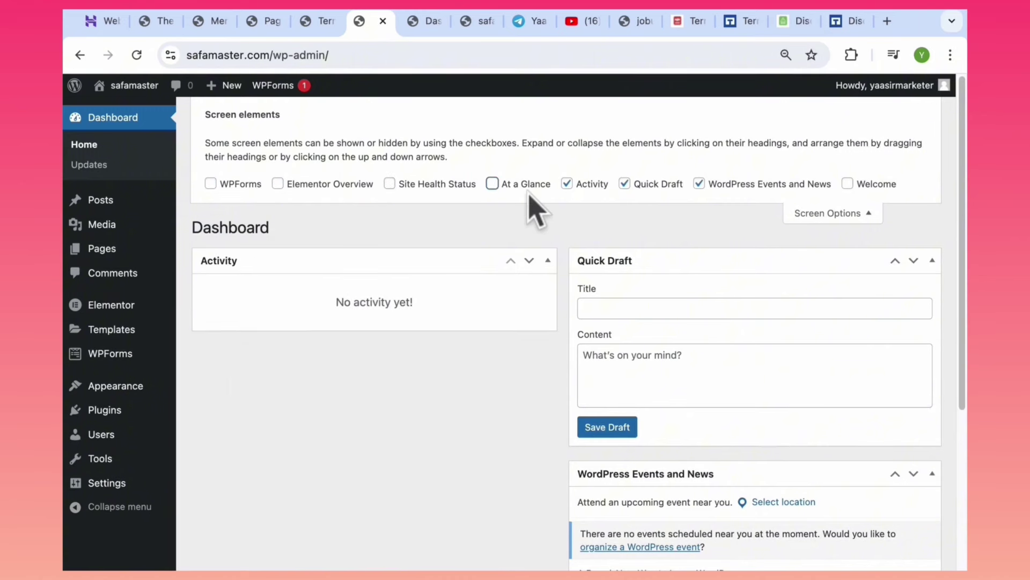
{"action": "left_click", "coordinate": [591, 184]}
{"action": "left_click", "coordinate": [657, 184]}
{"action": "left_click", "coordinate": [727, 184]}
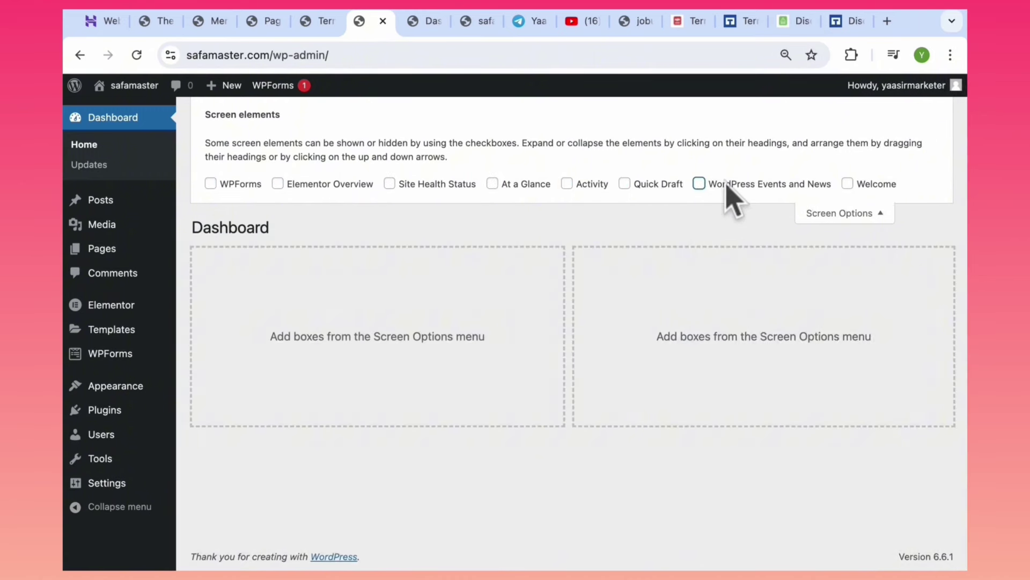
{"action": "left_click", "coordinate": [851, 217]}
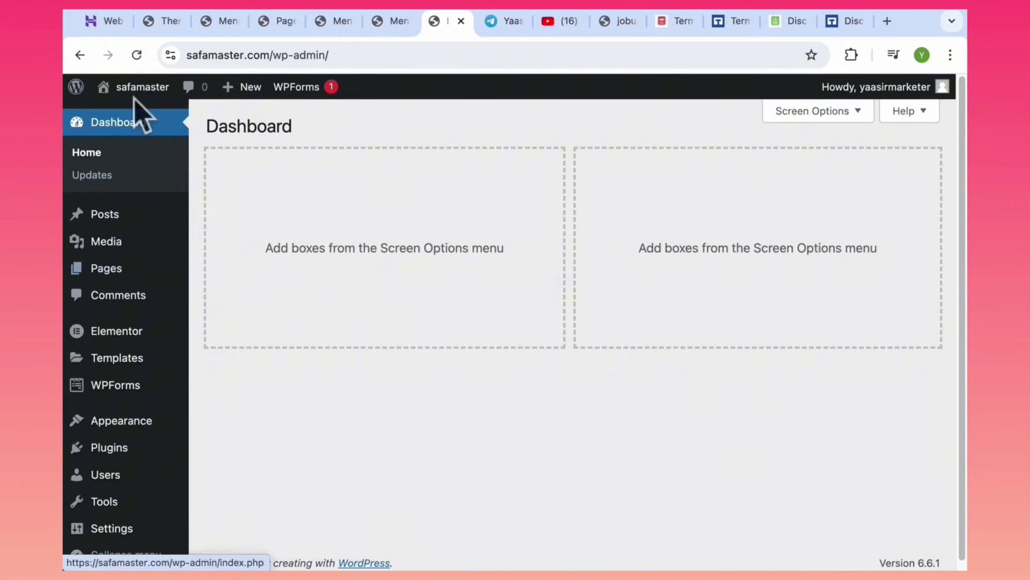
Open the live site via Visit Site in a new tab and scroll its front page.
{"action": "mouse_move", "coordinate": [134, 98]}
{"action": "left_click", "coordinate": [127, 116], "text": "super"}
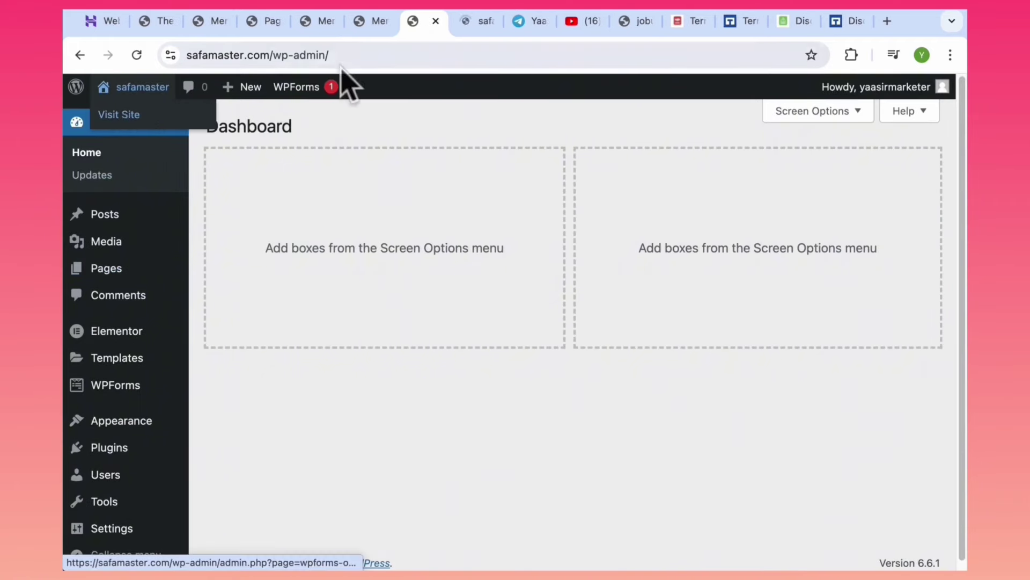
{"action": "left_click", "coordinate": [473, 24]}
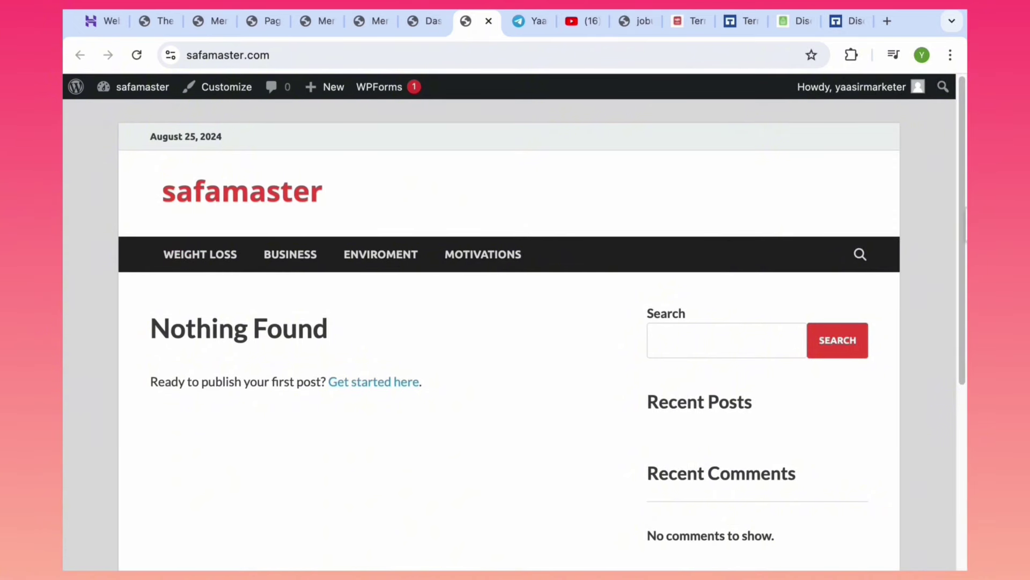
{"action": "left_click", "coordinate": [431, 22]}
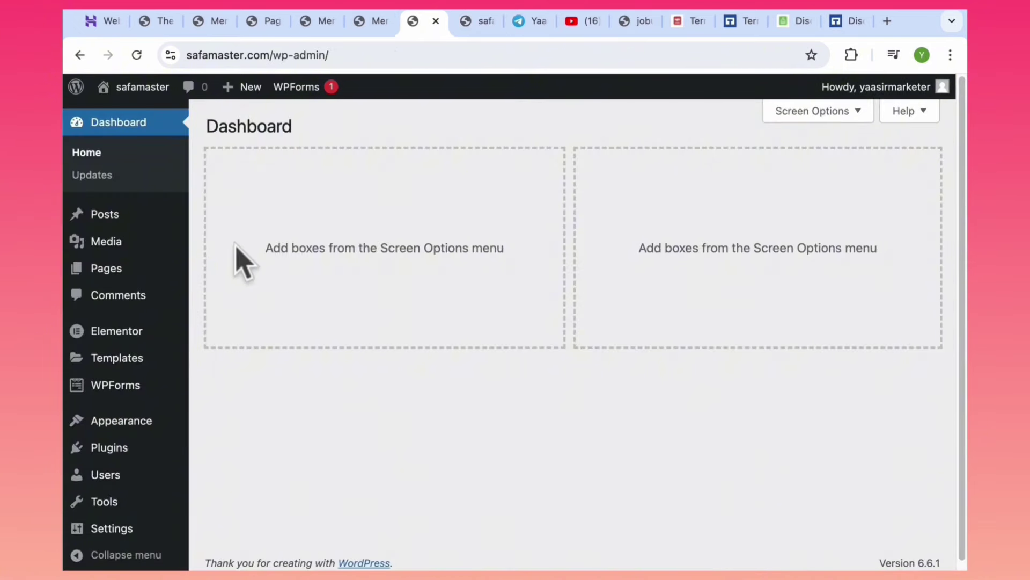
{"action": "mouse_move", "coordinate": [102, 272]}
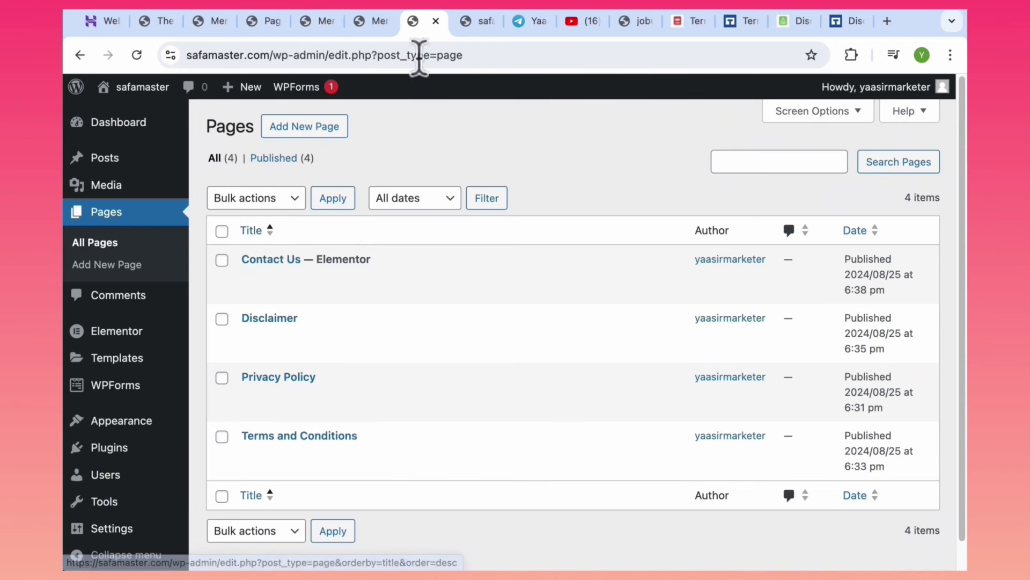
{"action": "left_click", "coordinate": [474, 21]}
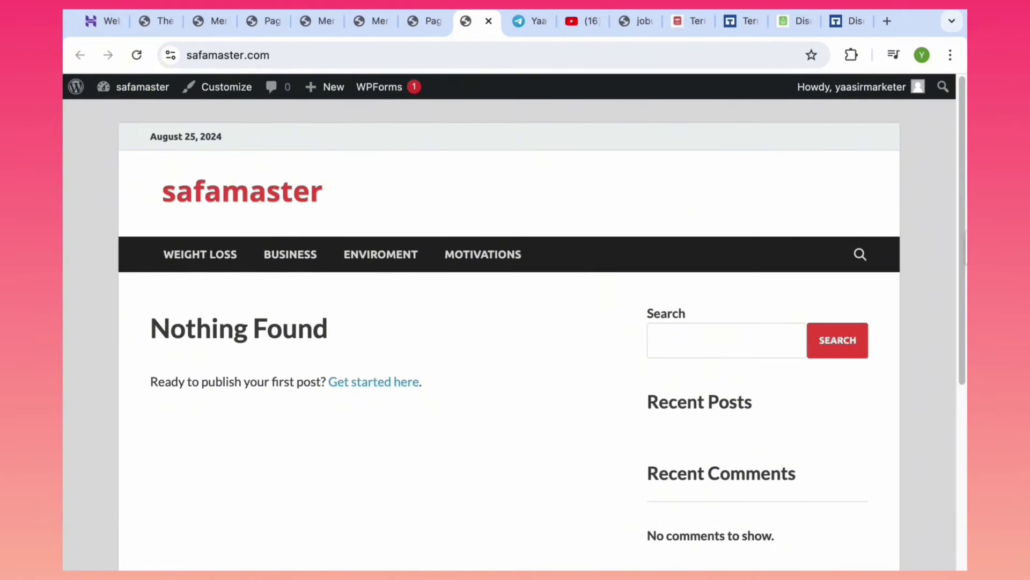
{"action": "scroll", "coordinate": [955, 490], "scroll_direction": "down", "scroll_amount": 5}
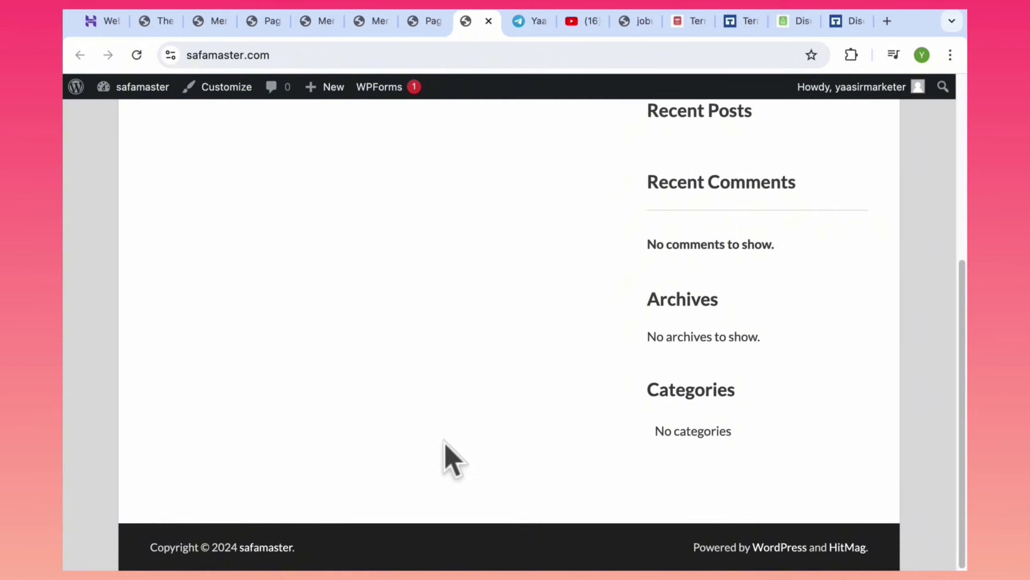
Open the live site again in another tab from the admin bar and scroll through it.
{"action": "left_click", "coordinate": [416, 24]}
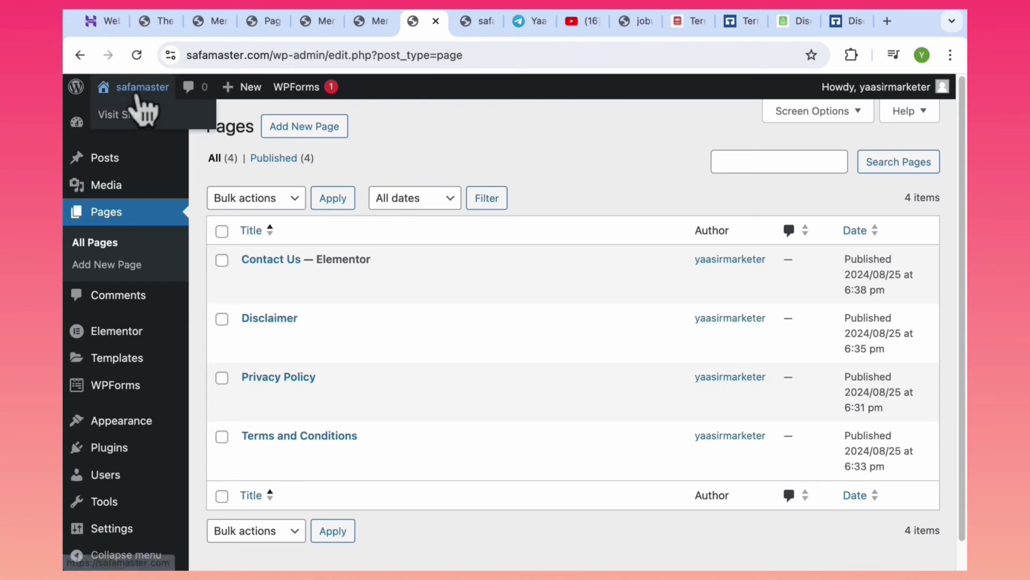
{"action": "middle_click", "coordinate": [132, 115]}
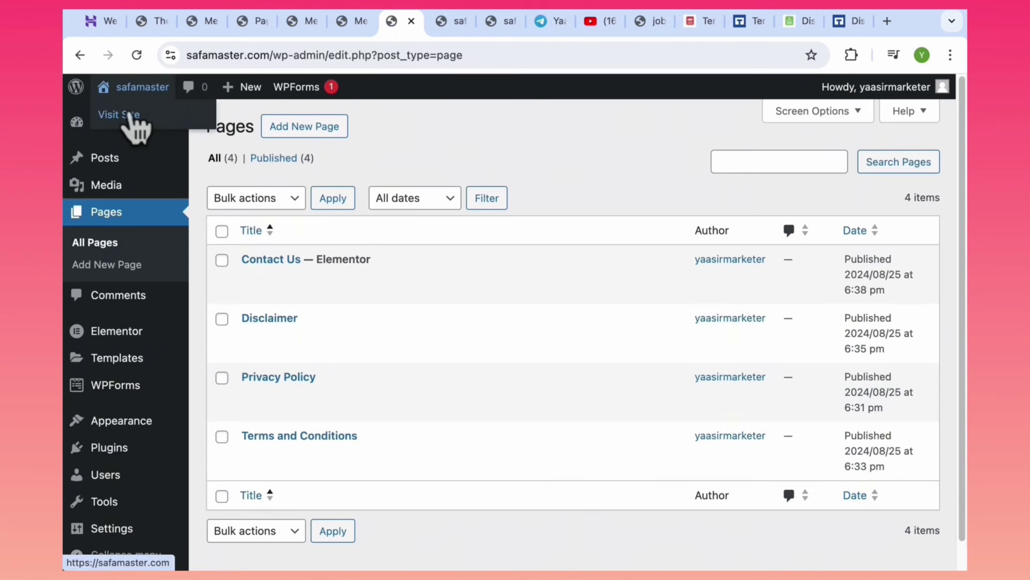
{"action": "left_click", "coordinate": [449, 23]}
{"action": "left_click_drag", "start_coordinate": [963, 293], "coordinate": [963, 258]}
{"action": "scroll", "coordinate": [955, 310], "scroll_direction": "up", "scroll_amount": 3}
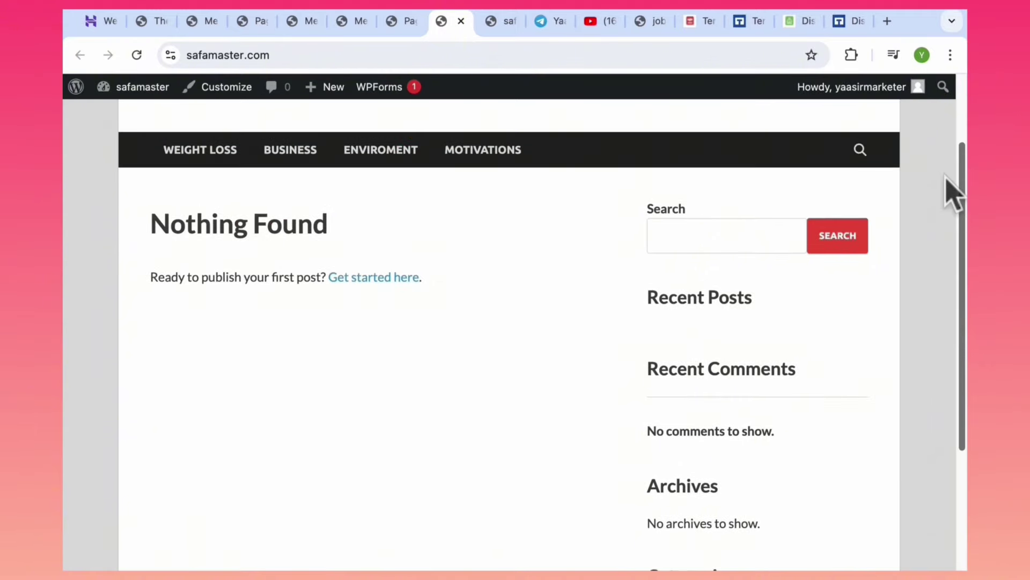
Check the jobulf site tab, return to the admin dashboard, and open the live homepage once more.
{"action": "left_click", "coordinate": [651, 22]}
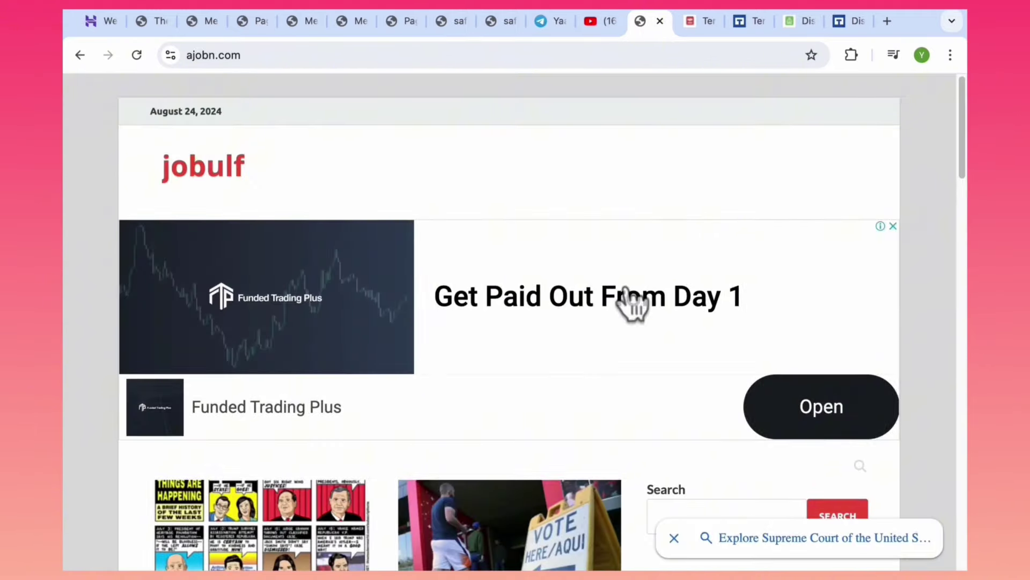
{"action": "left_click_drag", "start_coordinate": [964, 147], "coordinate": [966, 107]}
{"action": "left_click", "coordinate": [354, 21]}
{"action": "left_click", "coordinate": [400, 20]}
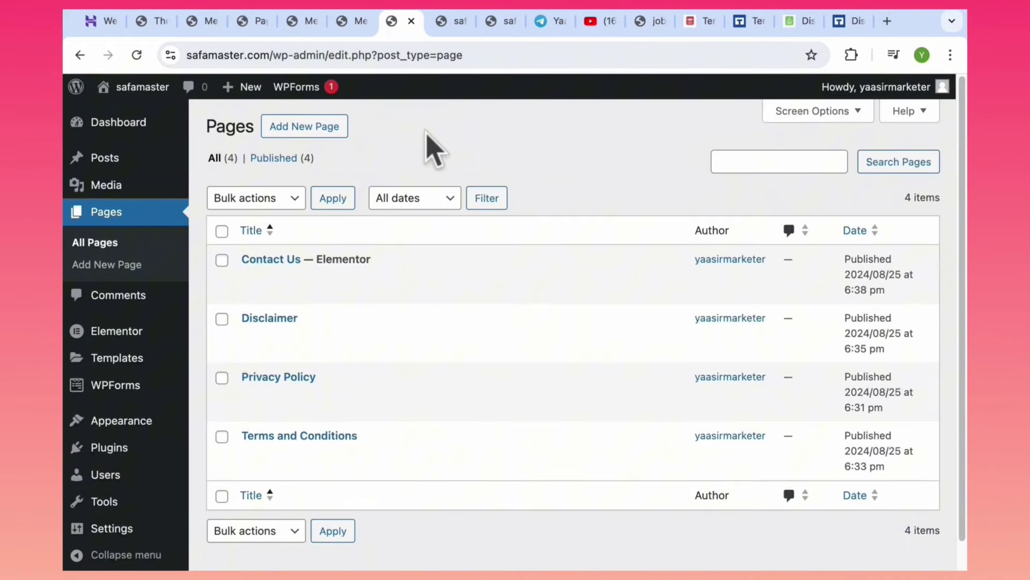
{"action": "left_click", "coordinate": [445, 21]}
{"action": "mouse_move", "coordinate": [142, 88]}
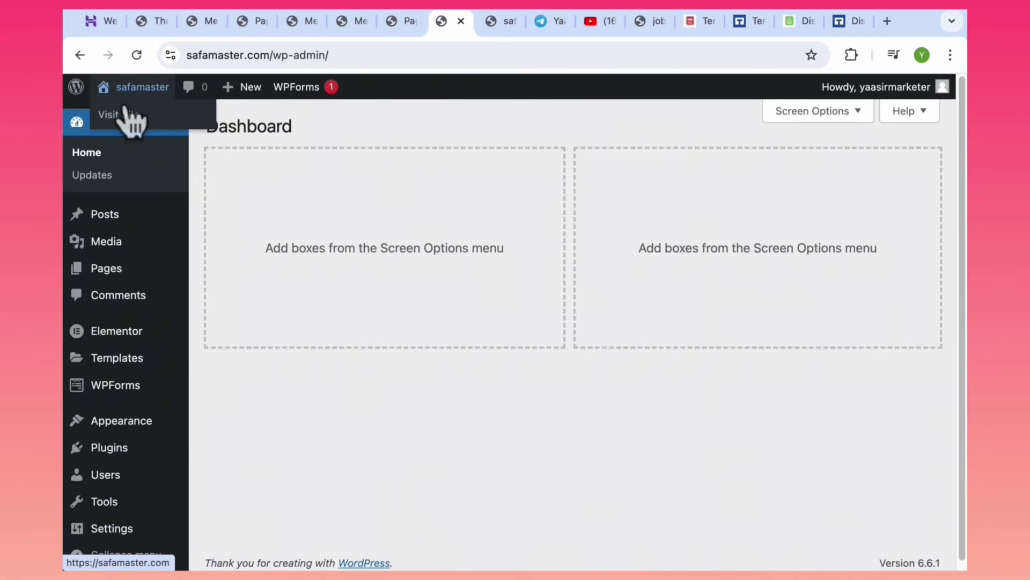
{"action": "left_click", "coordinate": [131, 115], "text": "ctrl"}
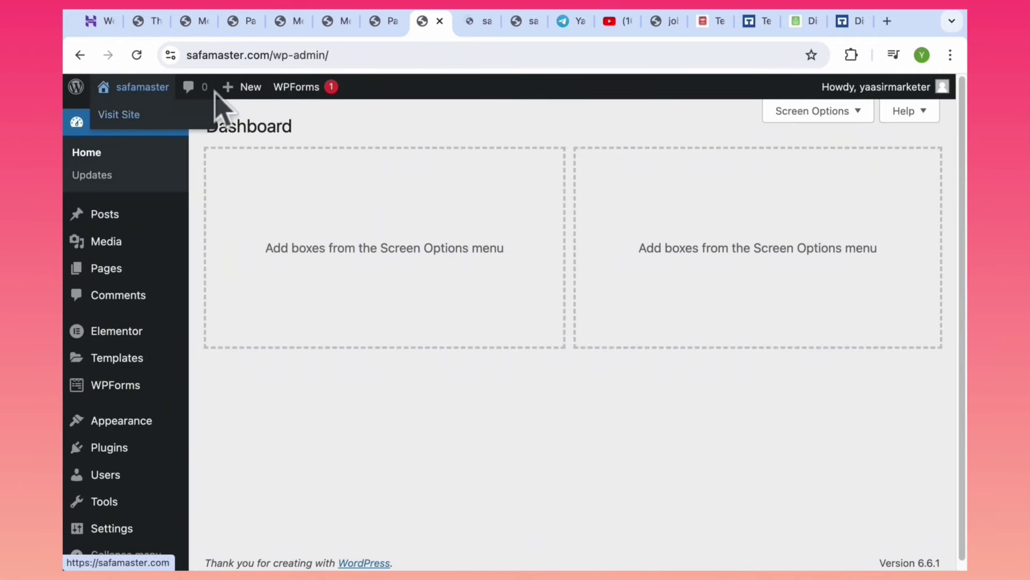
{"action": "left_click", "coordinate": [476, 23]}
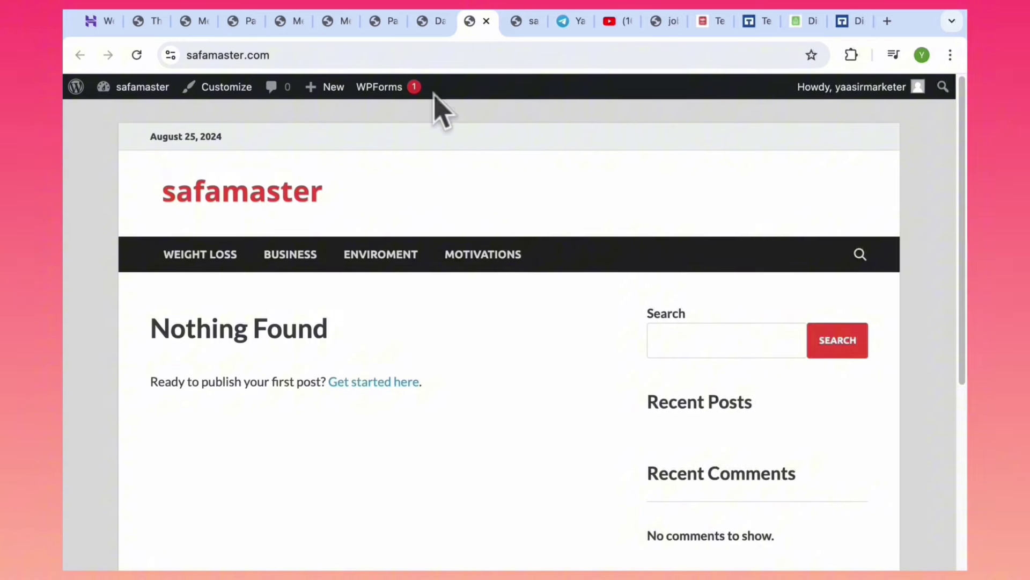
Open the HitMag Customizer's Widgets section showing Main Sidebar, Header Advertisement Area and three footer sidebars.
{"action": "left_click", "coordinate": [226, 94]}
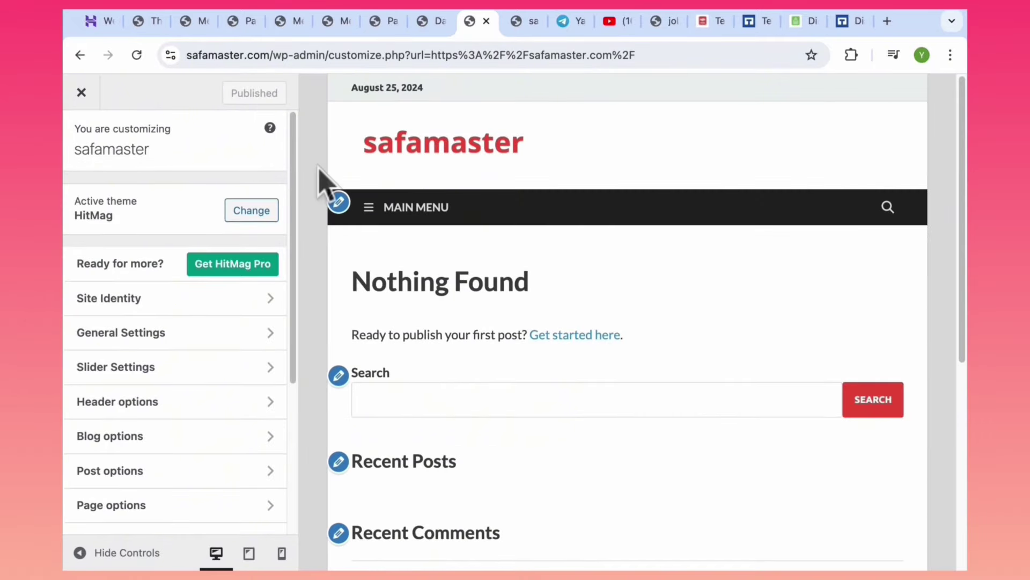
{"action": "left_click_drag", "start_coordinate": [295, 180], "coordinate": [290, 427]}
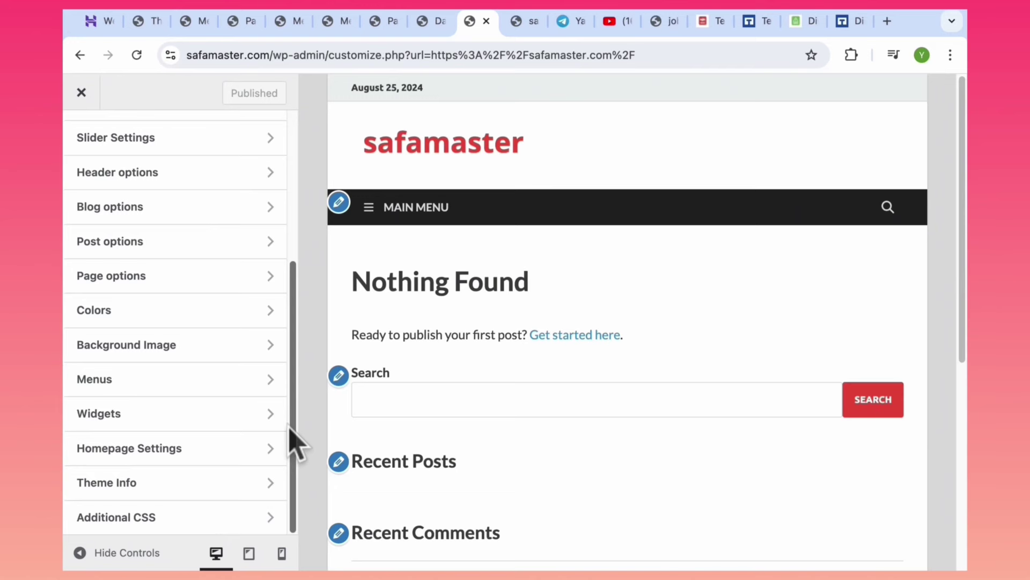
{"action": "left_click", "coordinate": [259, 424]}
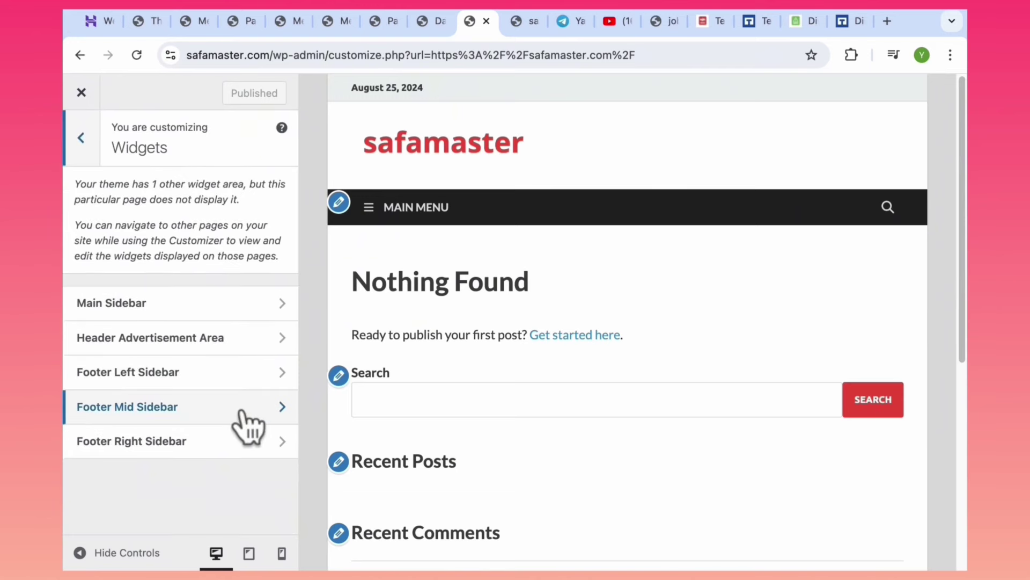
{"action": "left_click", "coordinate": [81, 138]}
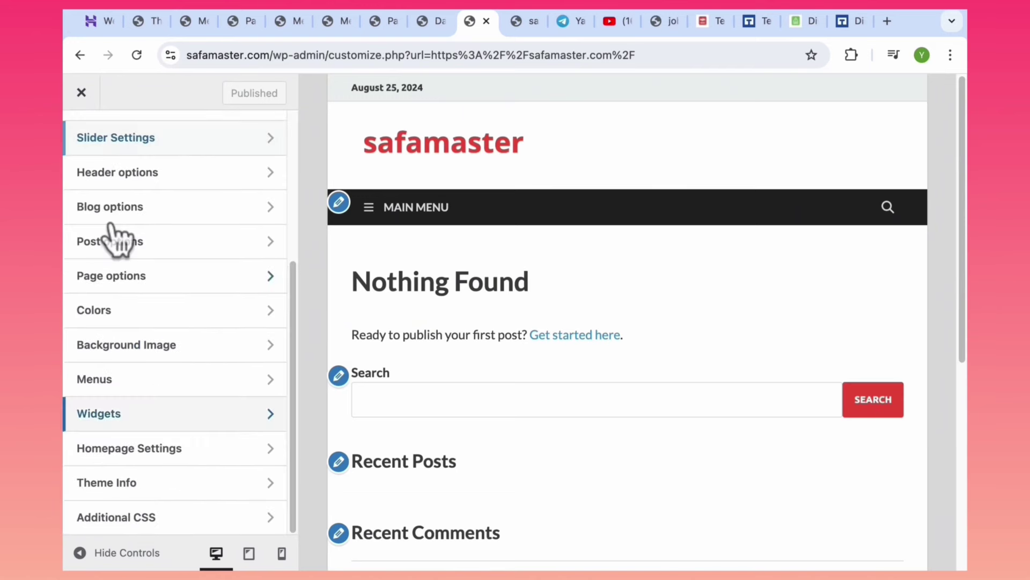
{"action": "left_click", "coordinate": [196, 415]}
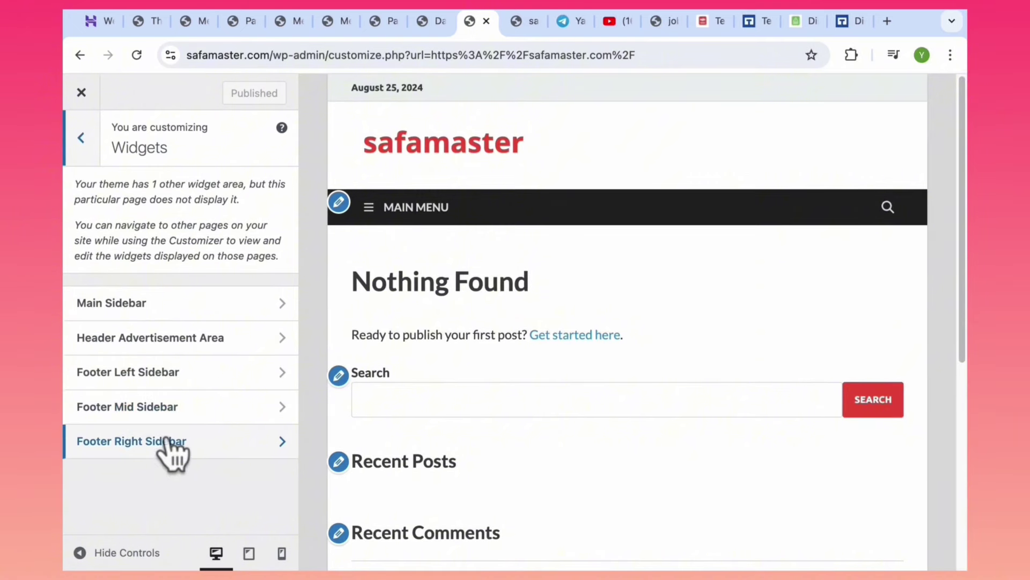